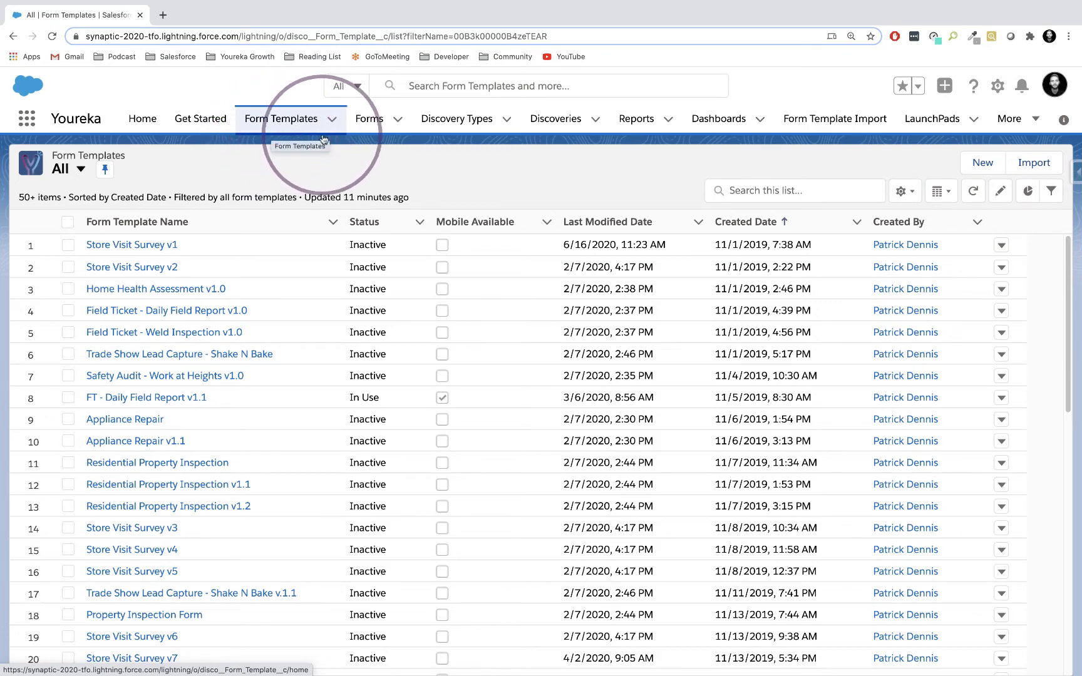
Create a new standard form template named "Store Audit Form Template".
left_click(980, 162)
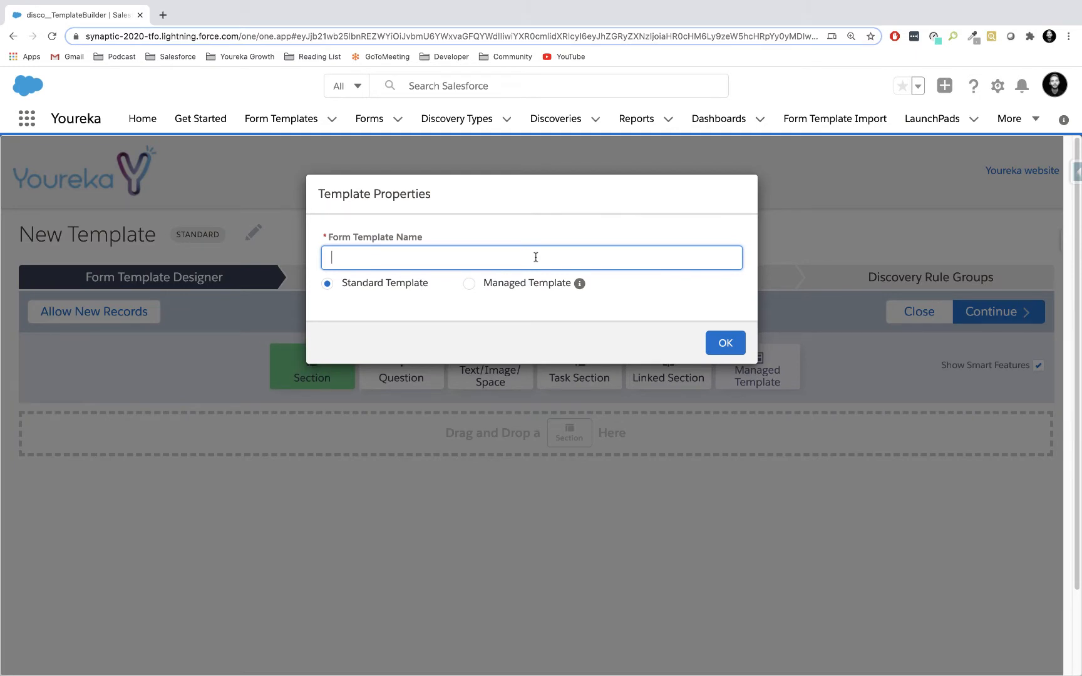
type("Store Audit Form Template")
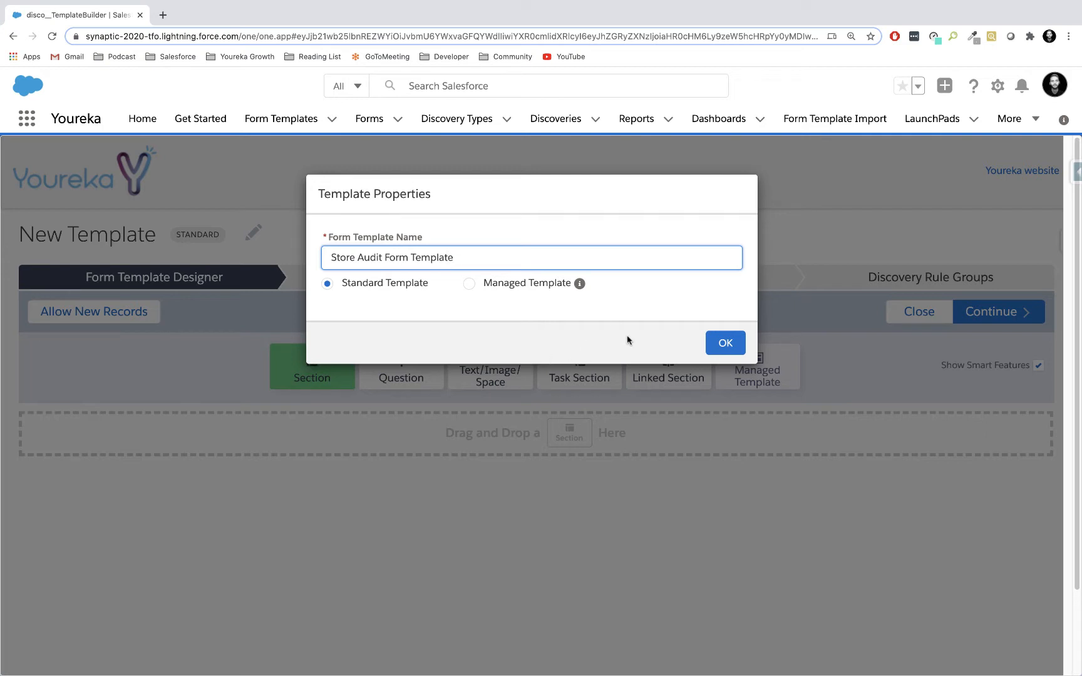
left_click(725, 343)
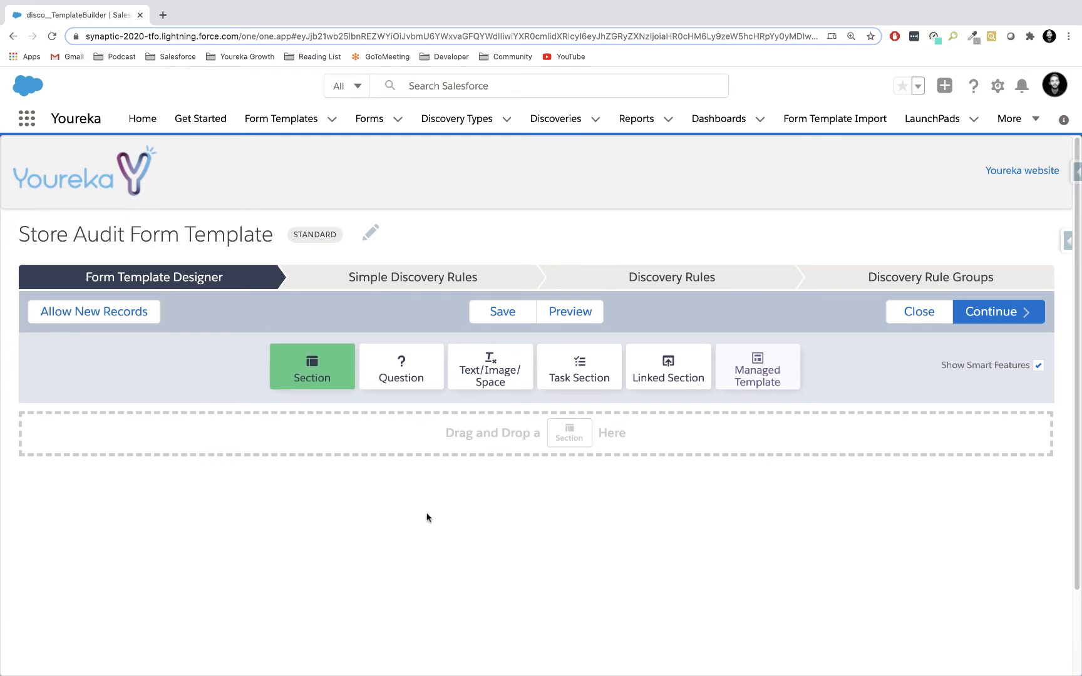
Add a single-column section named "Basic Account Information" to the template.
scroll(427, 517, "down", 1)
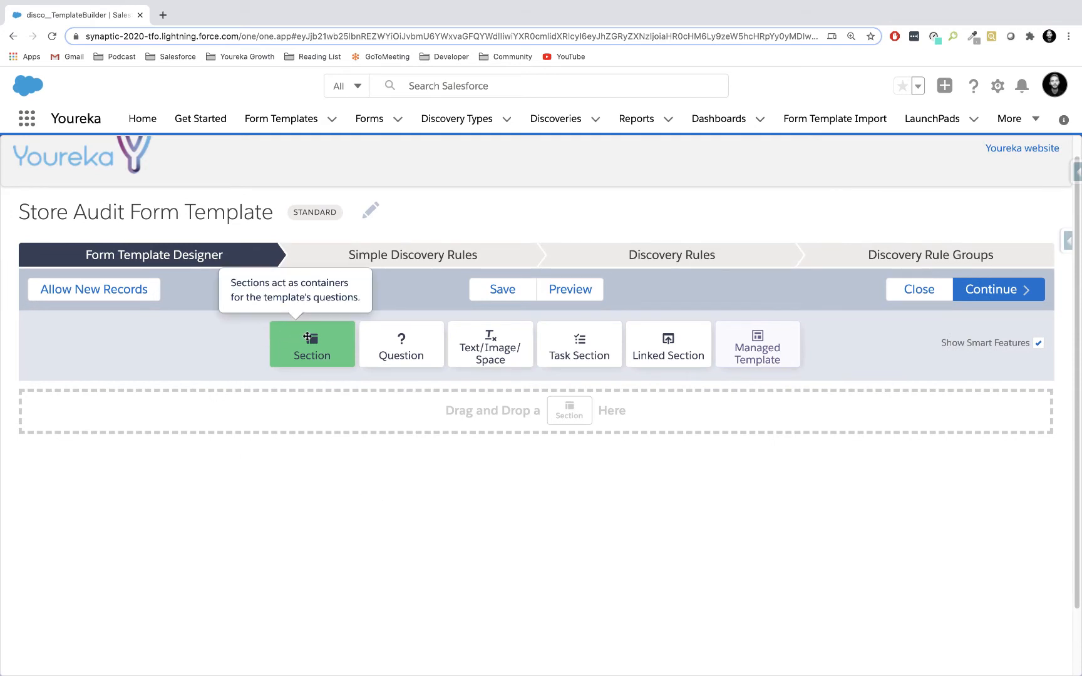
left_click_drag(307, 337, 299, 415)
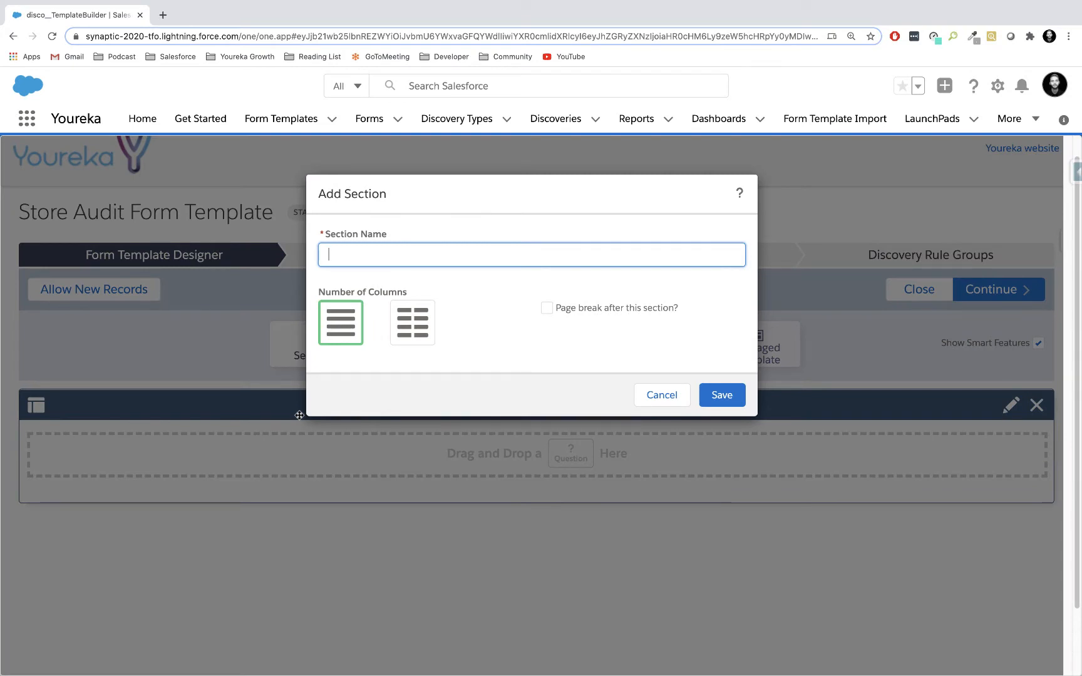
type("Basic Account Information")
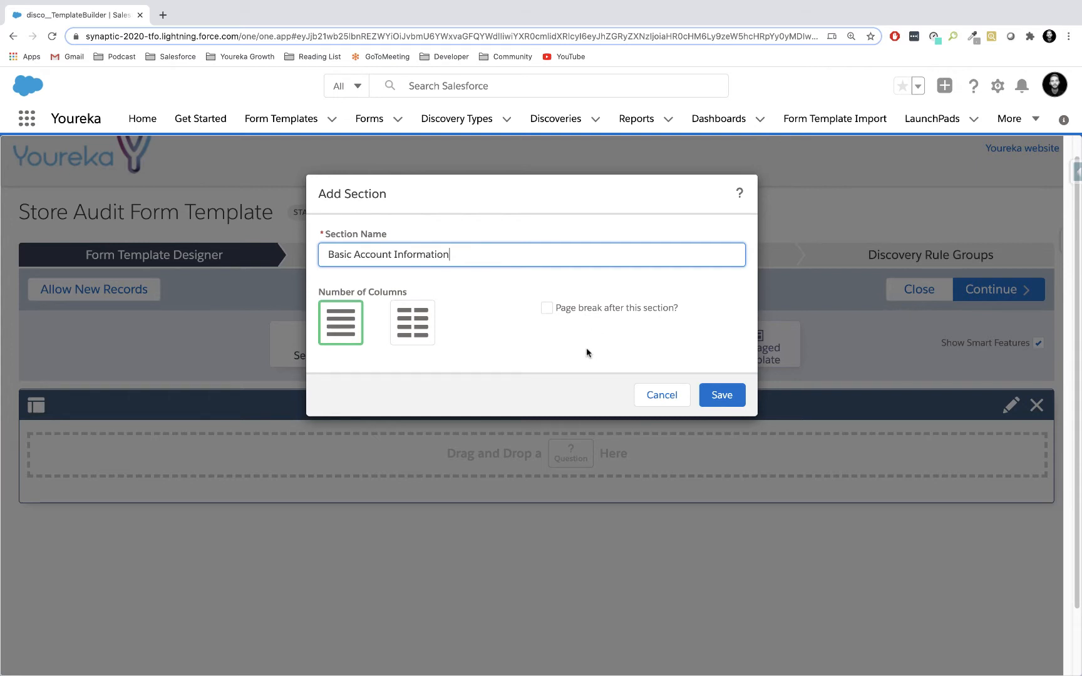
left_click(720, 394)
Add a question with the text "Account Name" and type Field Link to the Basic Account Information section.
scroll(590, 434, "down", 1)
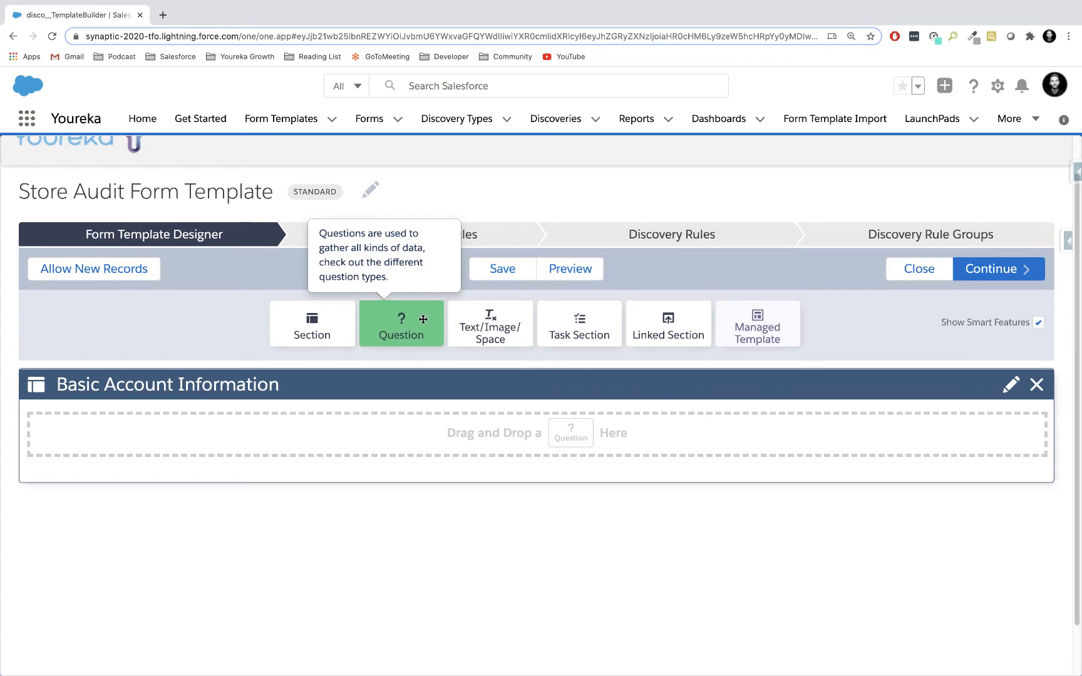
left_click_drag(423, 319, 349, 432)
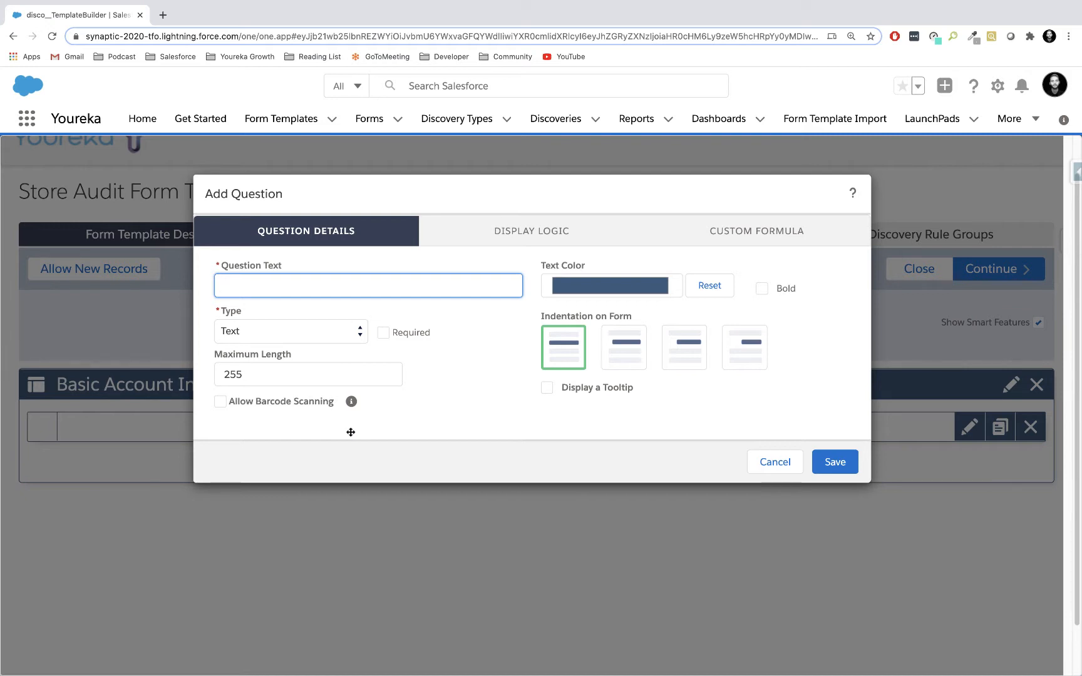
type("Account Name")
left_click(359, 332)
left_click(360, 334)
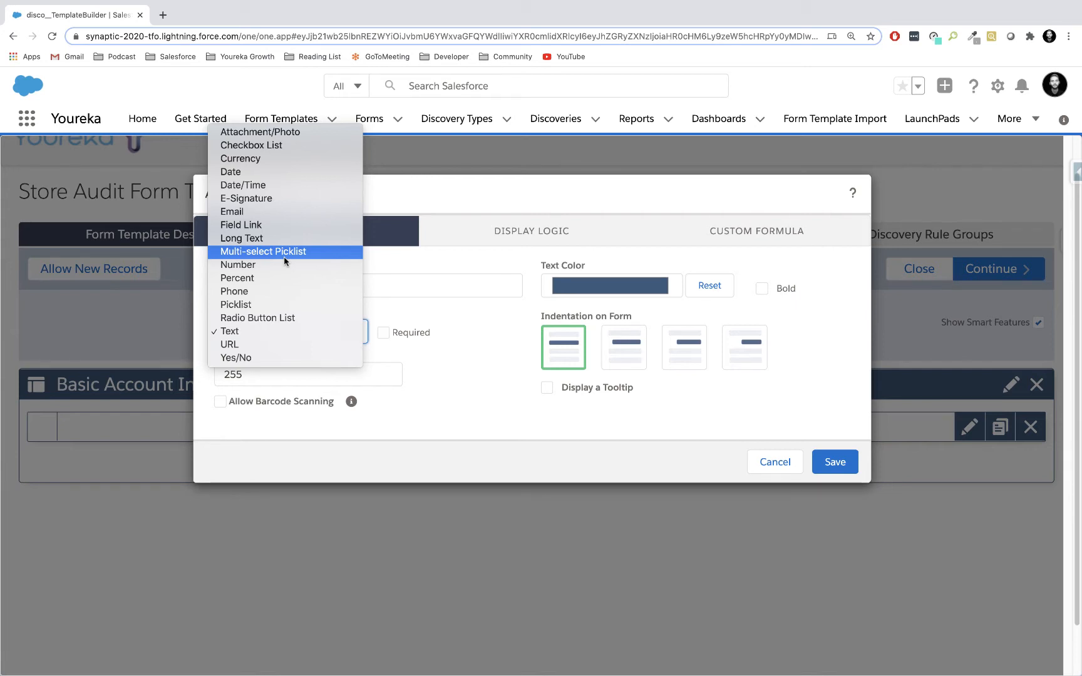
left_click(315, 226)
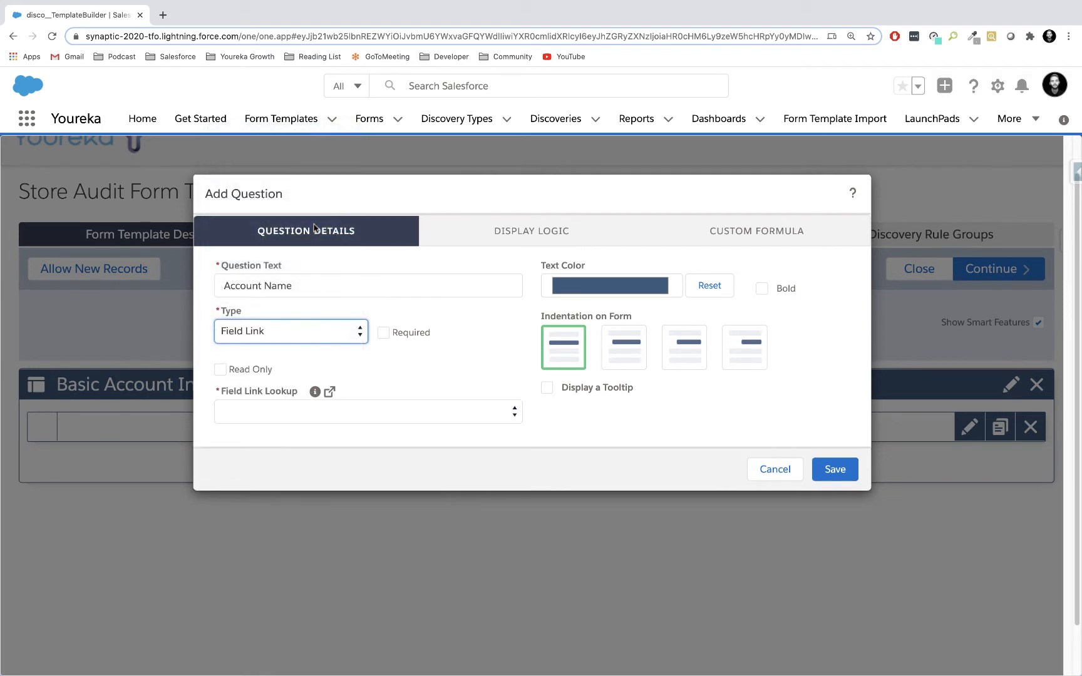
Link the question to the Account Name field through the disco__Form_Account__c lookup, without a tooltip, and save it.
left_click(412, 415)
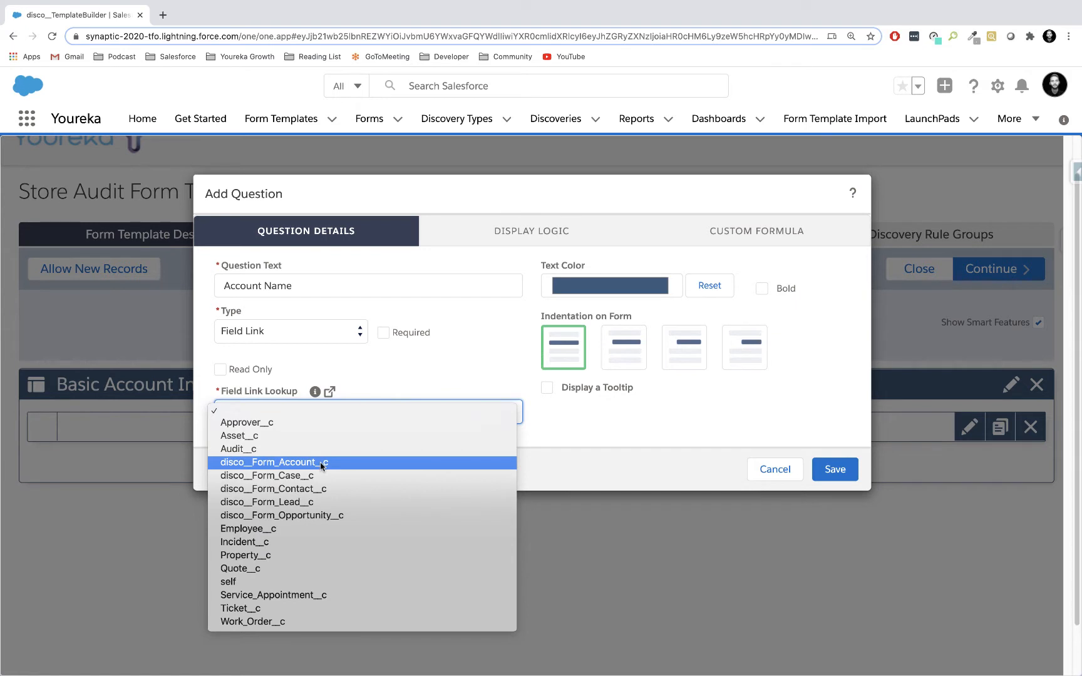
left_click(321, 463)
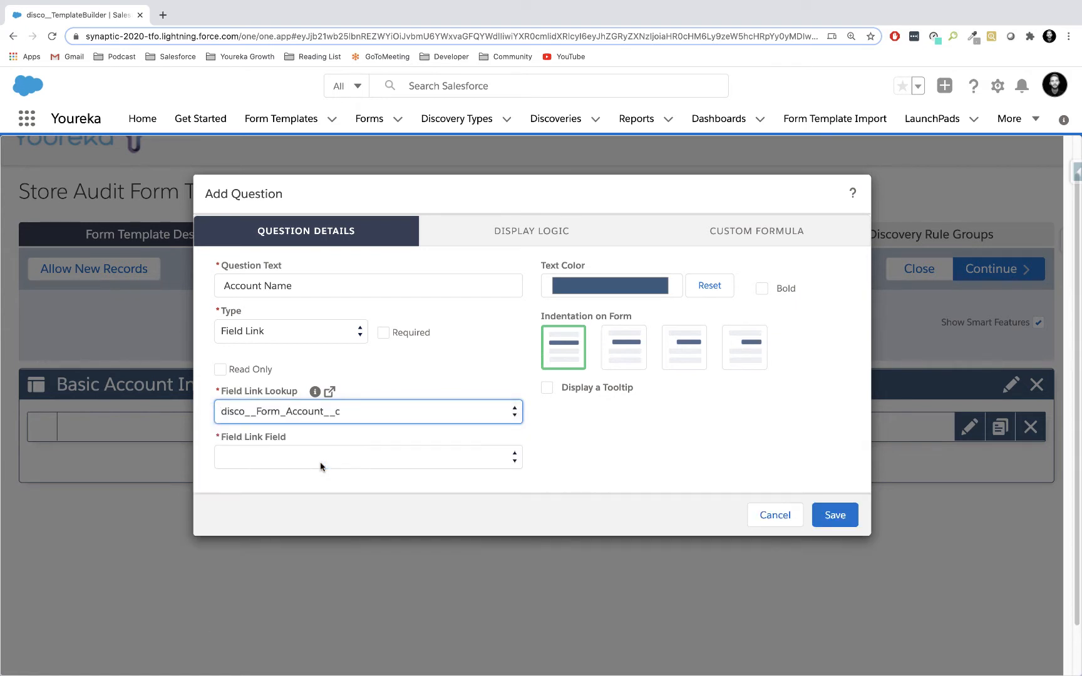
left_click(364, 456)
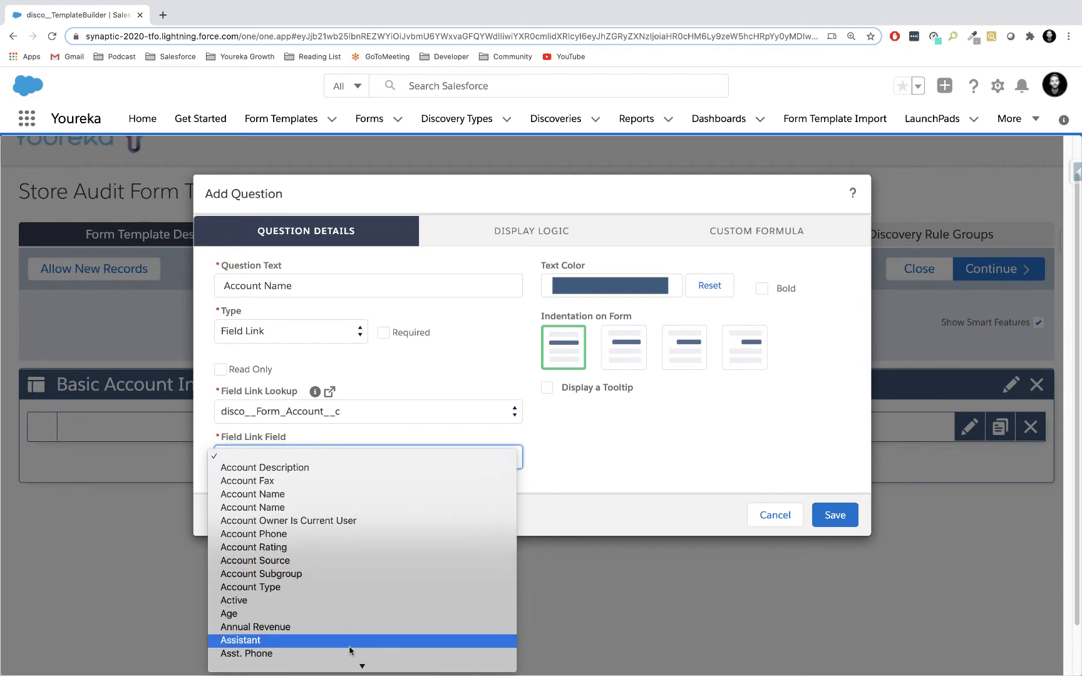
left_click(356, 495)
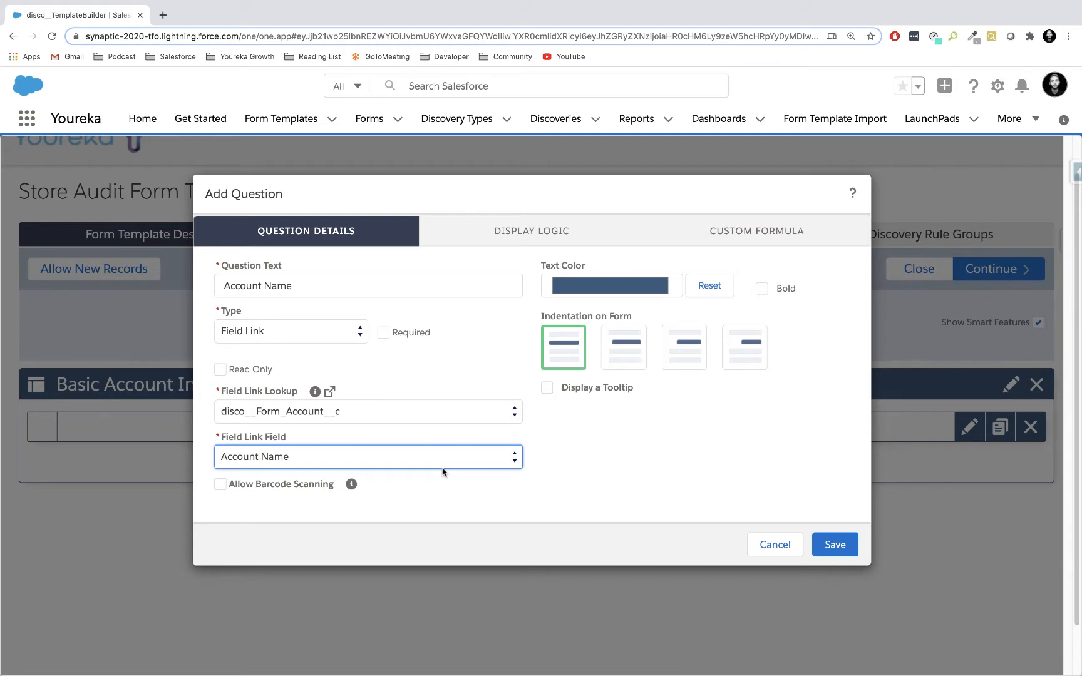
left_click(590, 448)
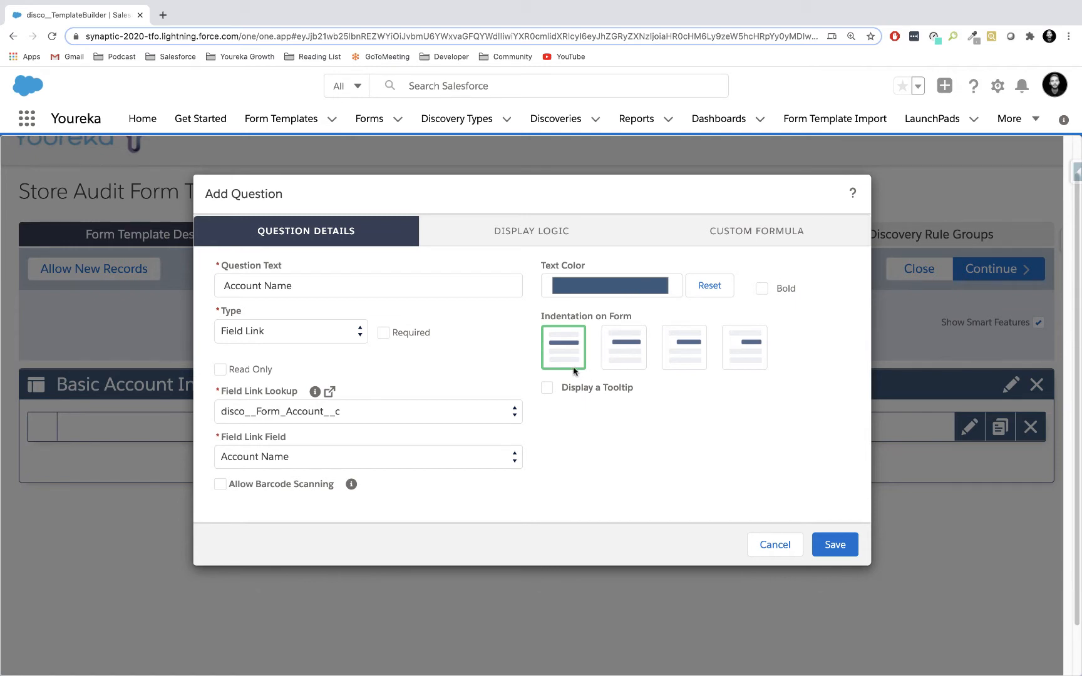
left_click(547, 387)
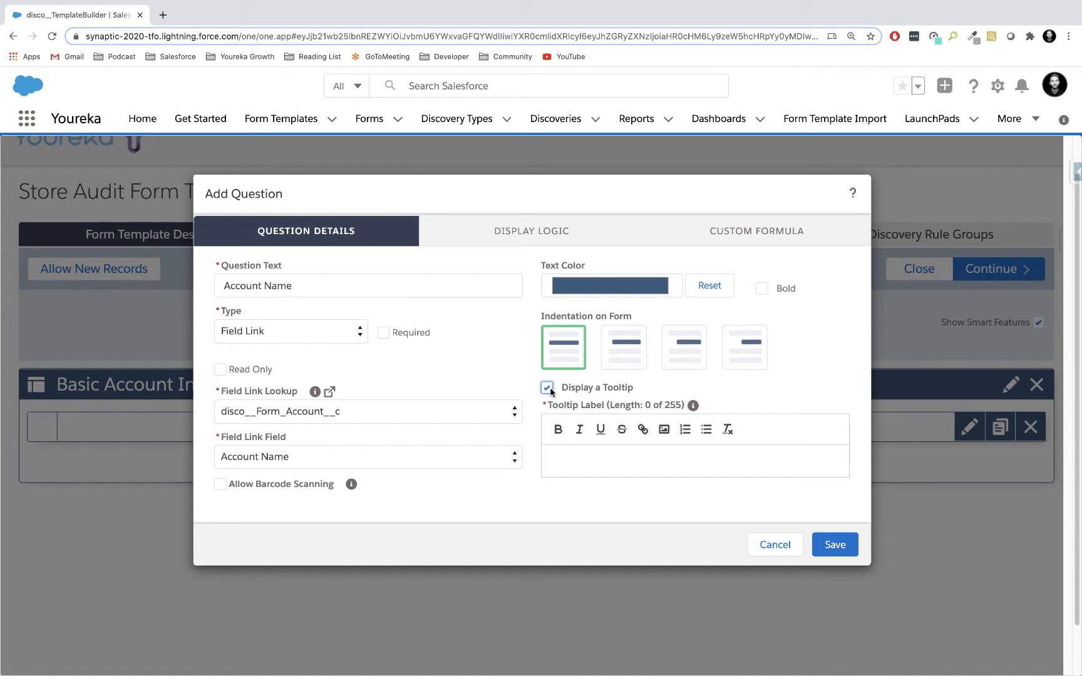
left_click(547, 388)
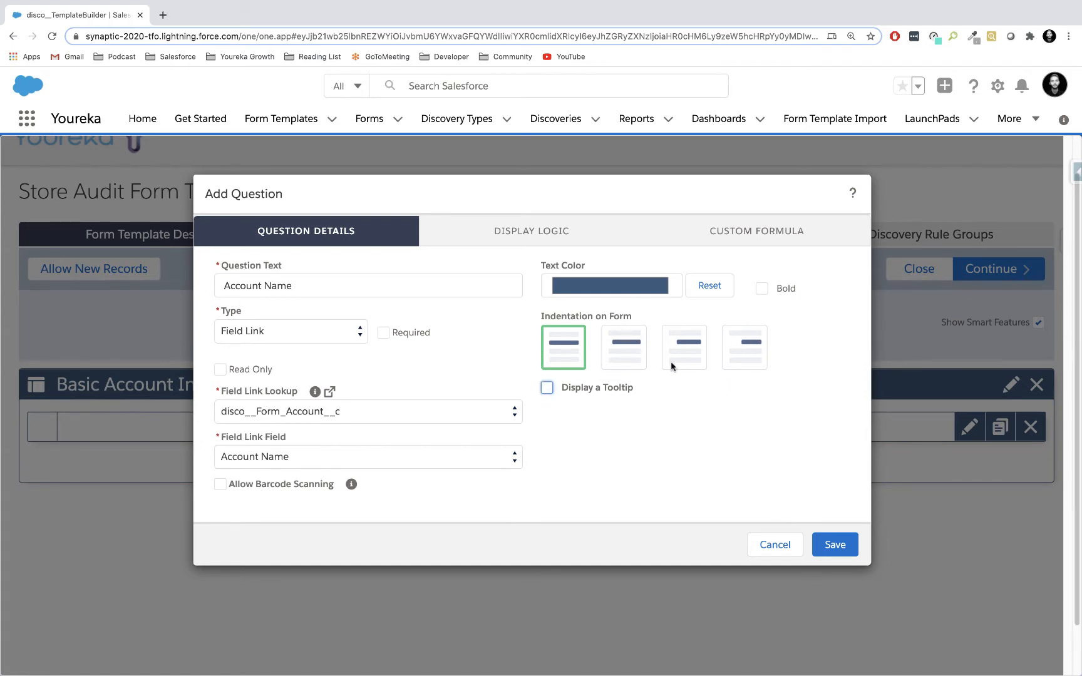
left_click(829, 547)
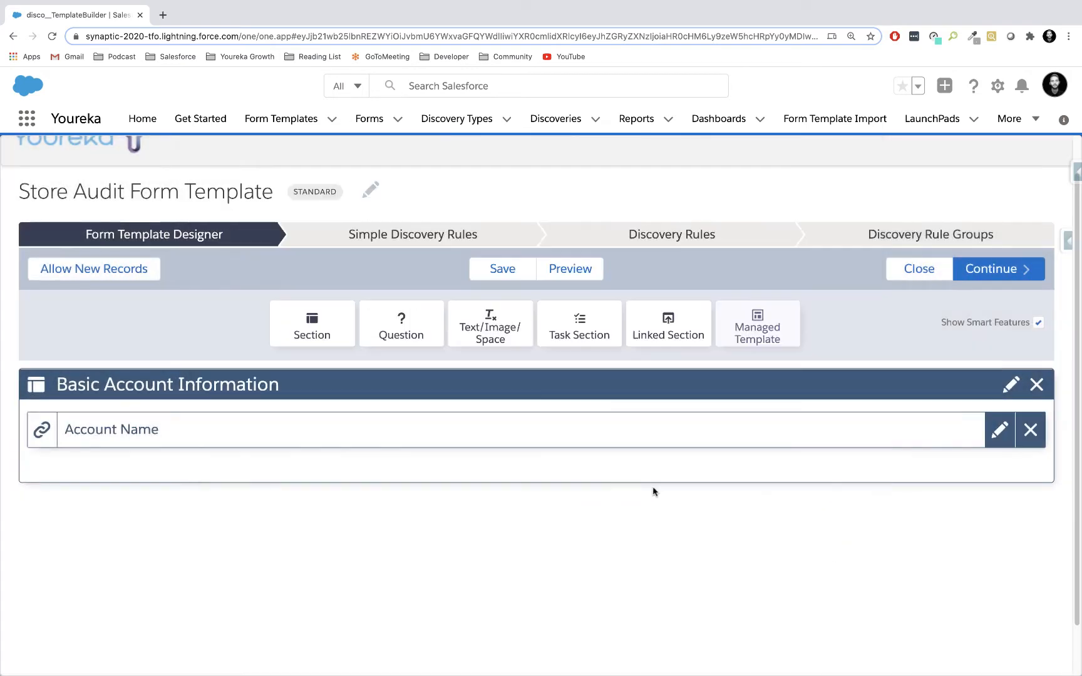
Add a question with the text "Website" and type Field Link below the Account Name question.
scroll(553, 518, "down", 1)
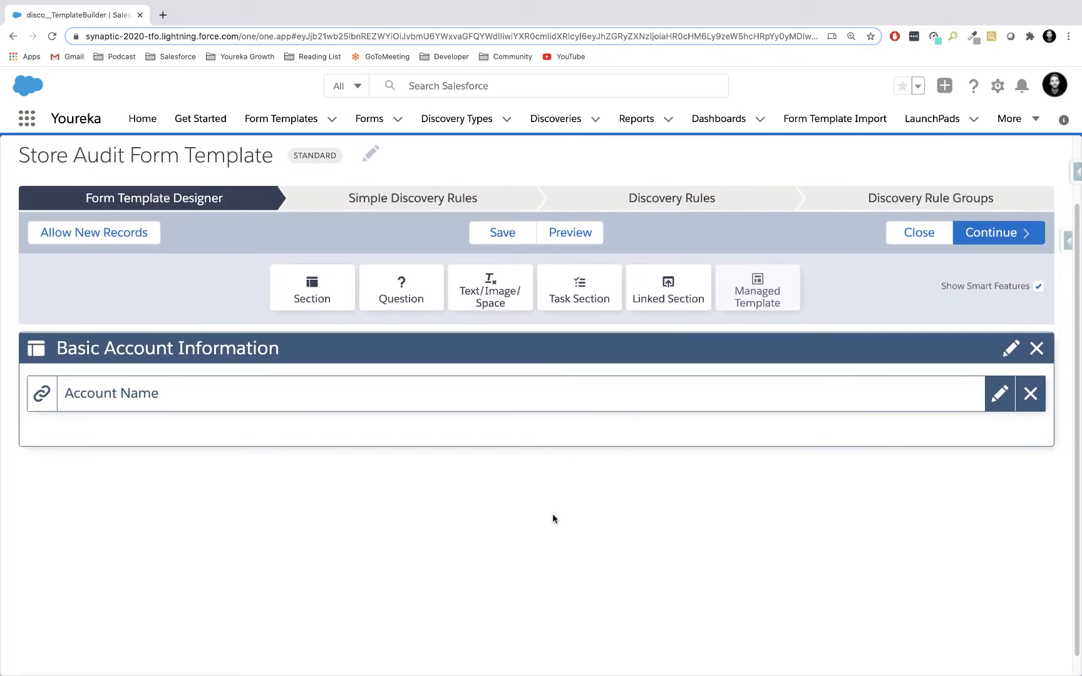
scroll(552, 512, "down", 1)
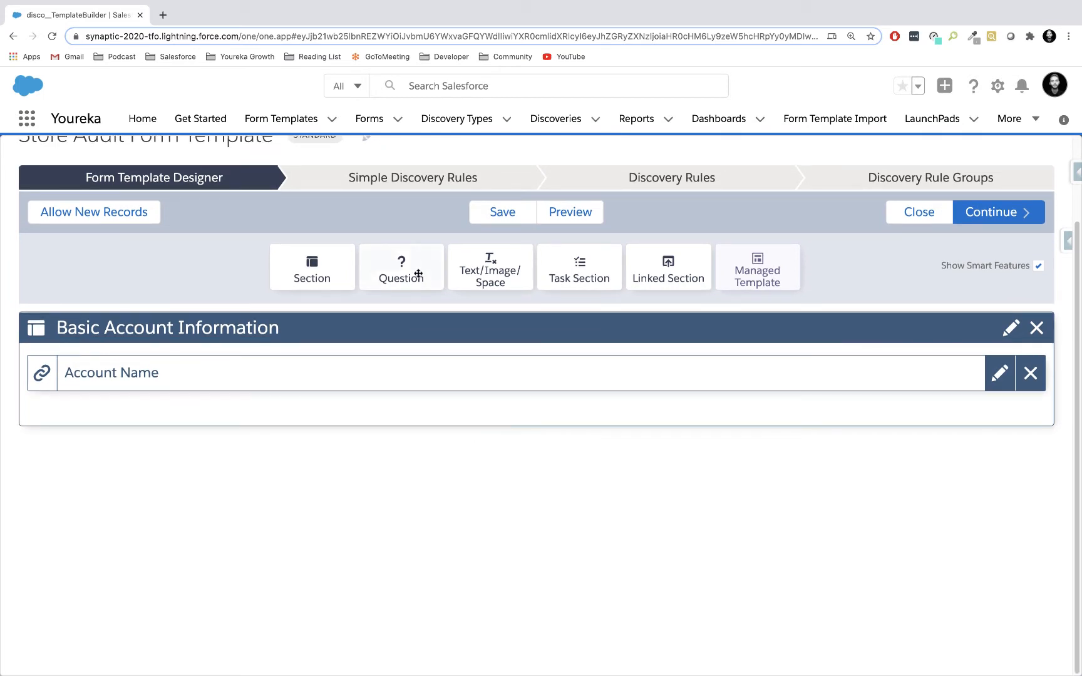
left_click_drag(417, 273, 371, 430)
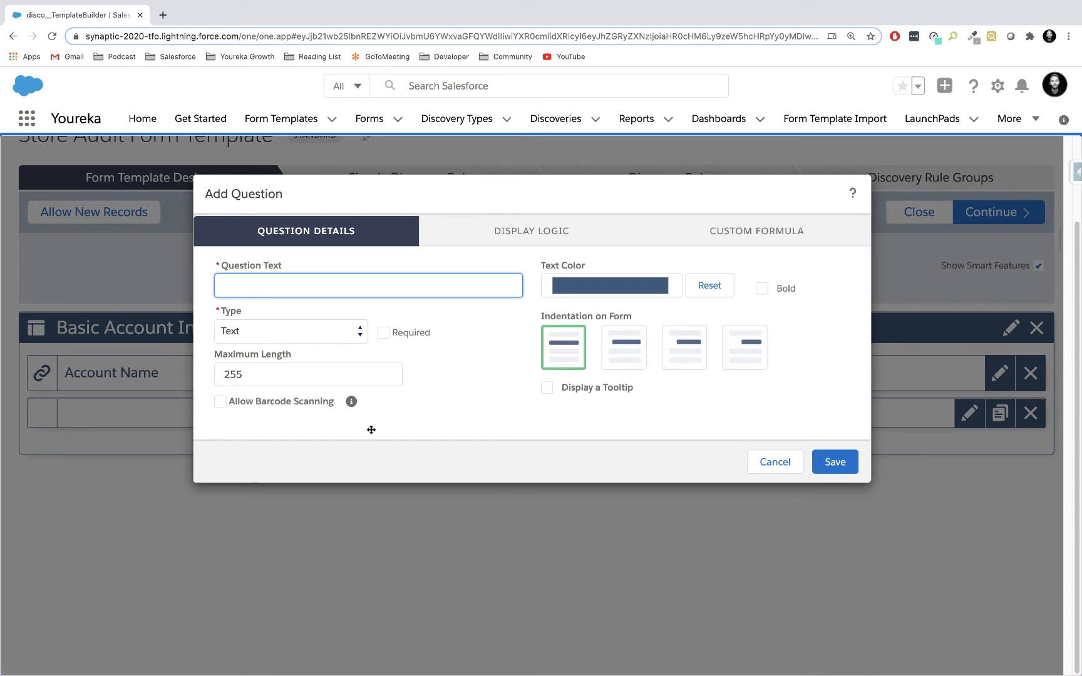
type("Website")
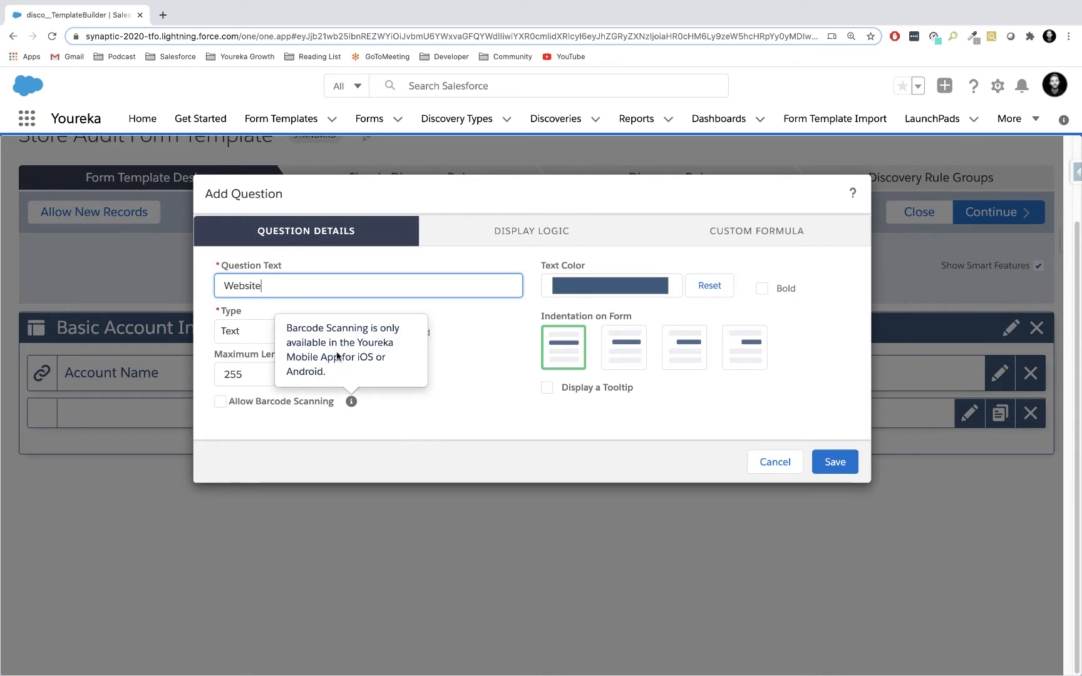
left_click(322, 332)
left_click(297, 229)
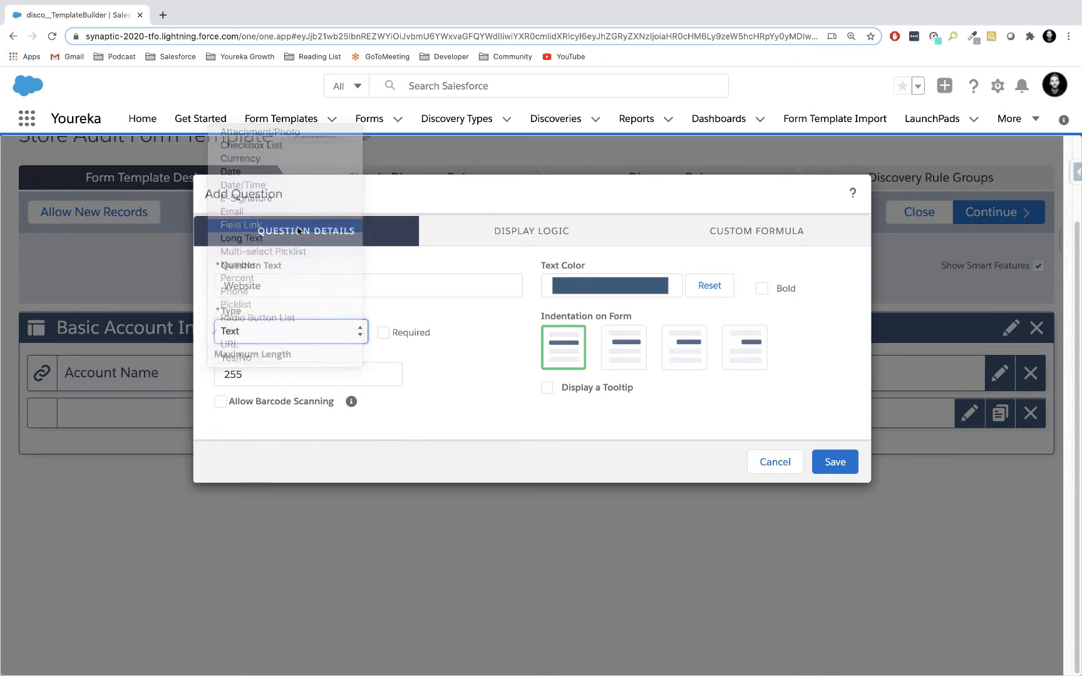
Link the question to the Website field through the disco__Form_Account__c lookup and save it.
left_click(280, 415)
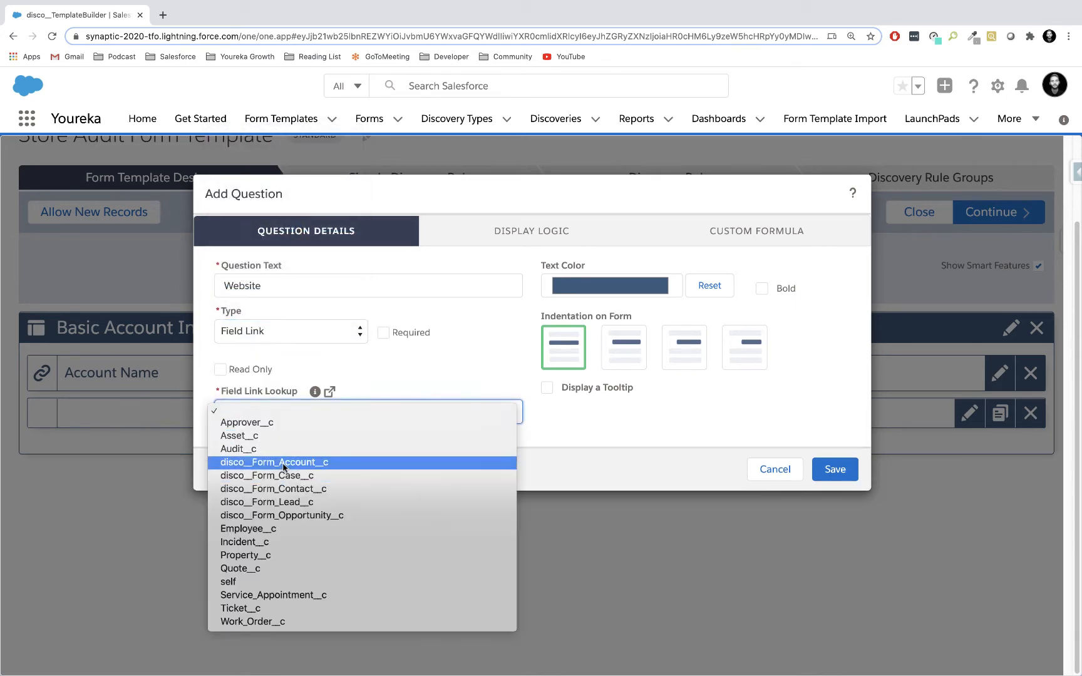
left_click(281, 462)
left_click(340, 455)
key("w")
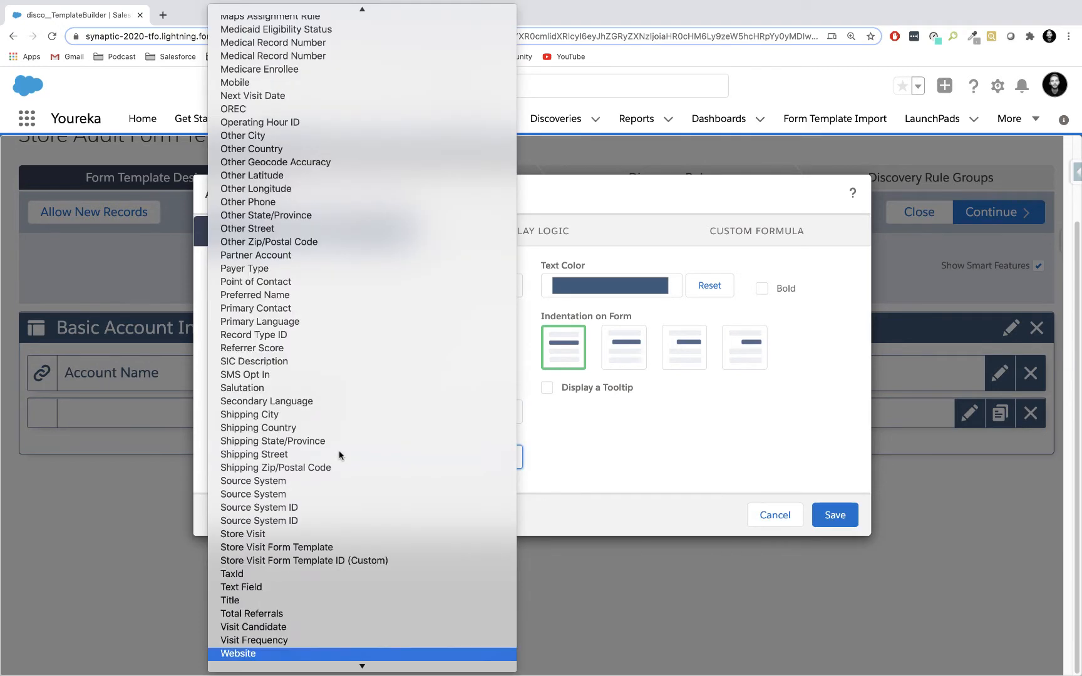
key("Return")
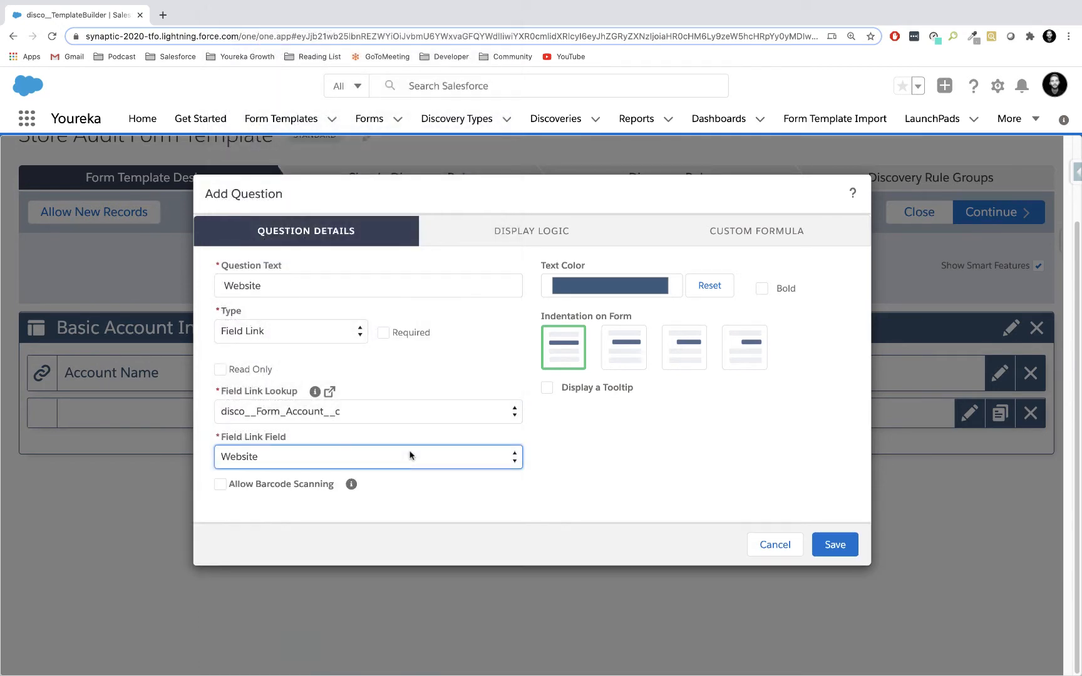
left_click(831, 544)
Add a question with the text "Shipping Street Address" and type Field Link below the Website question.
left_click_drag(401, 274, 282, 477)
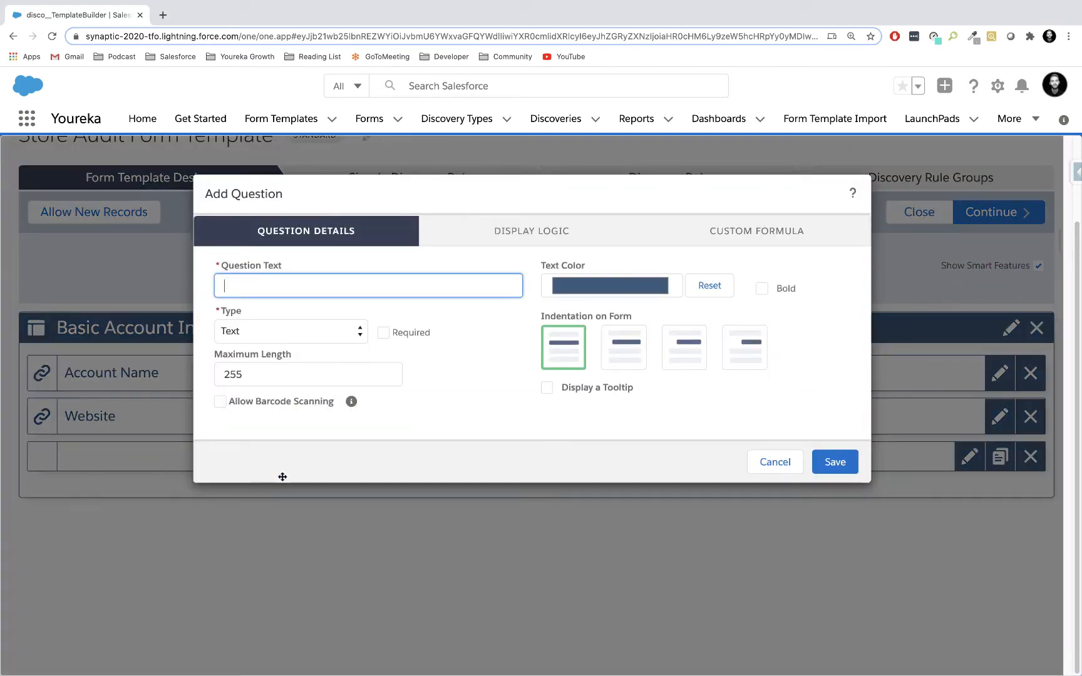
type("Shipping Street Address")
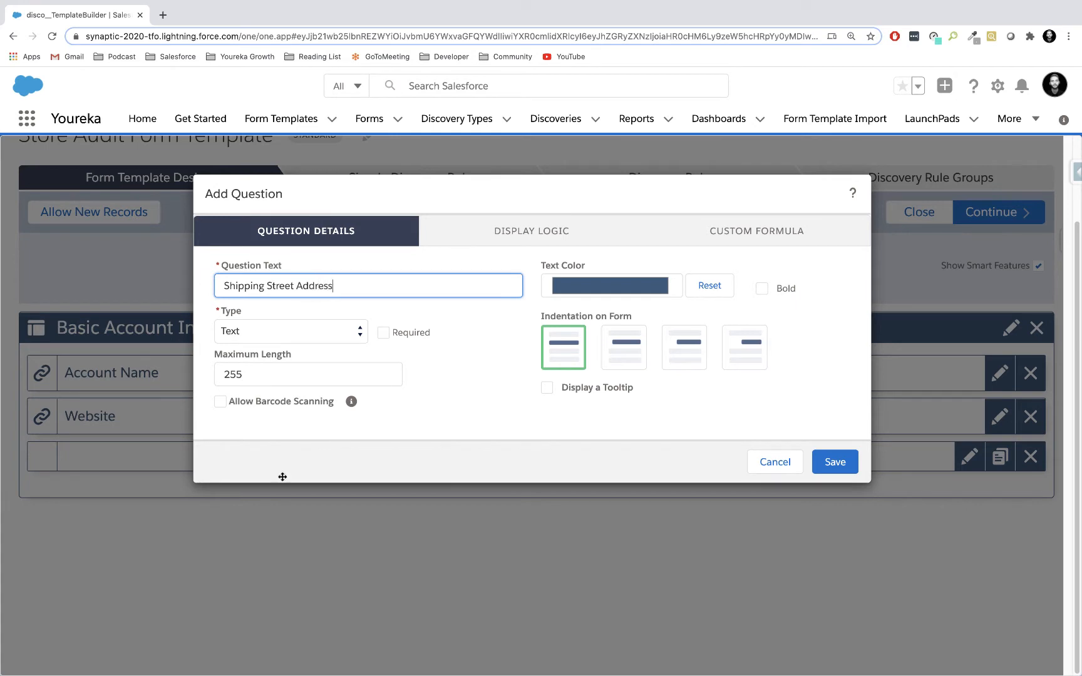
left_click(310, 333)
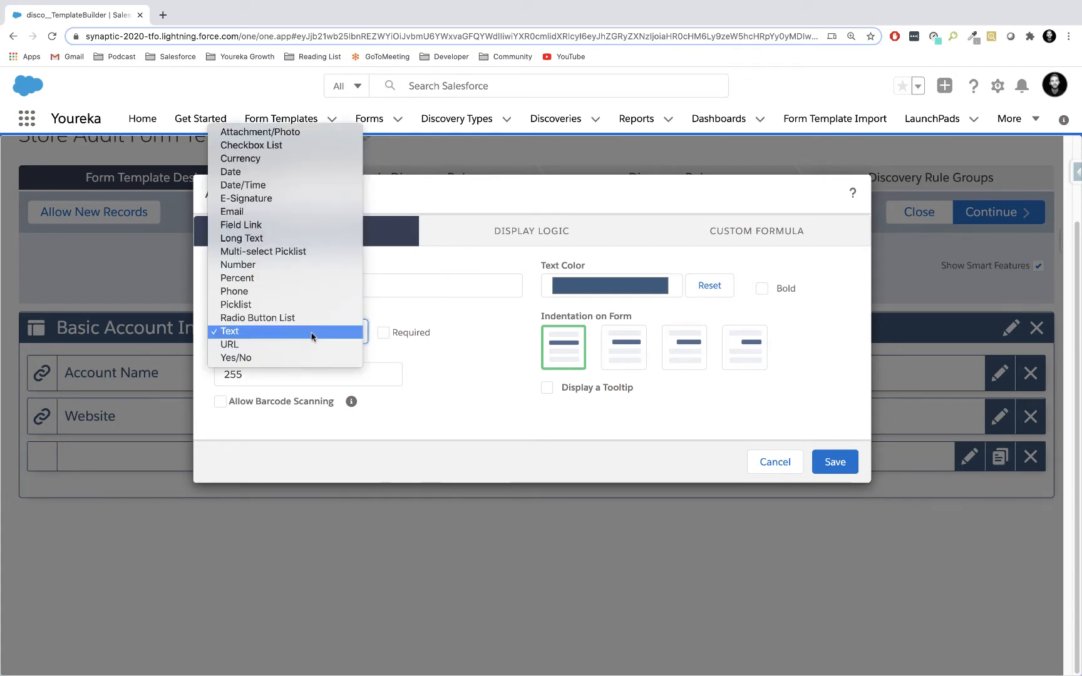
left_click(303, 225)
Link the question to the Shipping Street field through the disco__Form_Account__c lookup and save it.
left_click(341, 413)
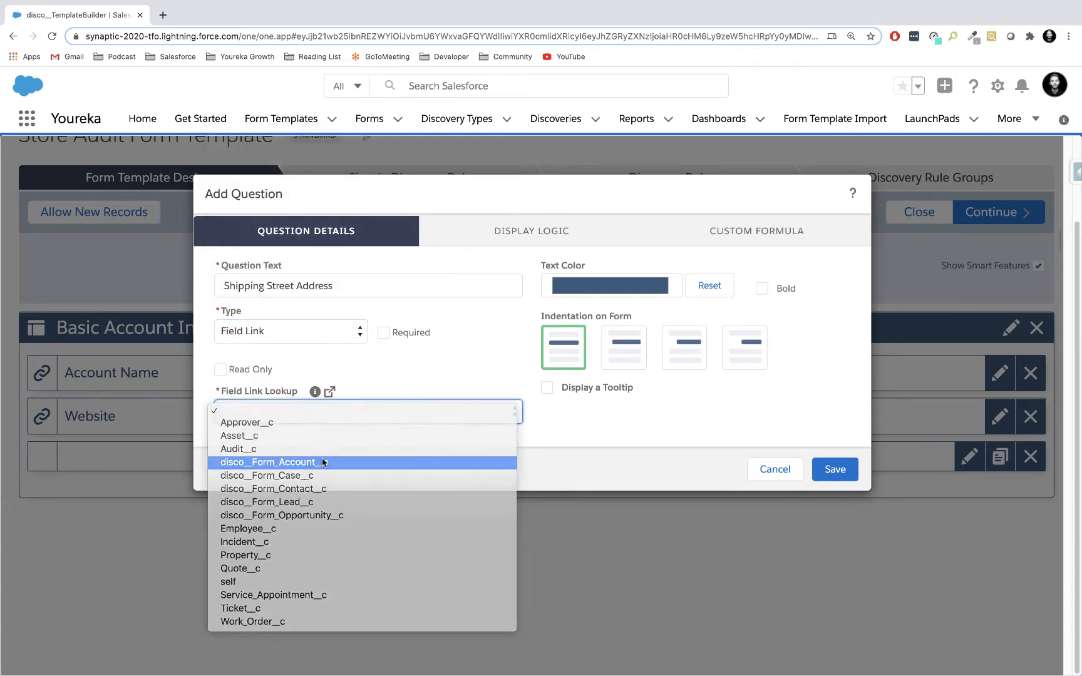
left_click(323, 463)
left_click(377, 455)
type("sh")
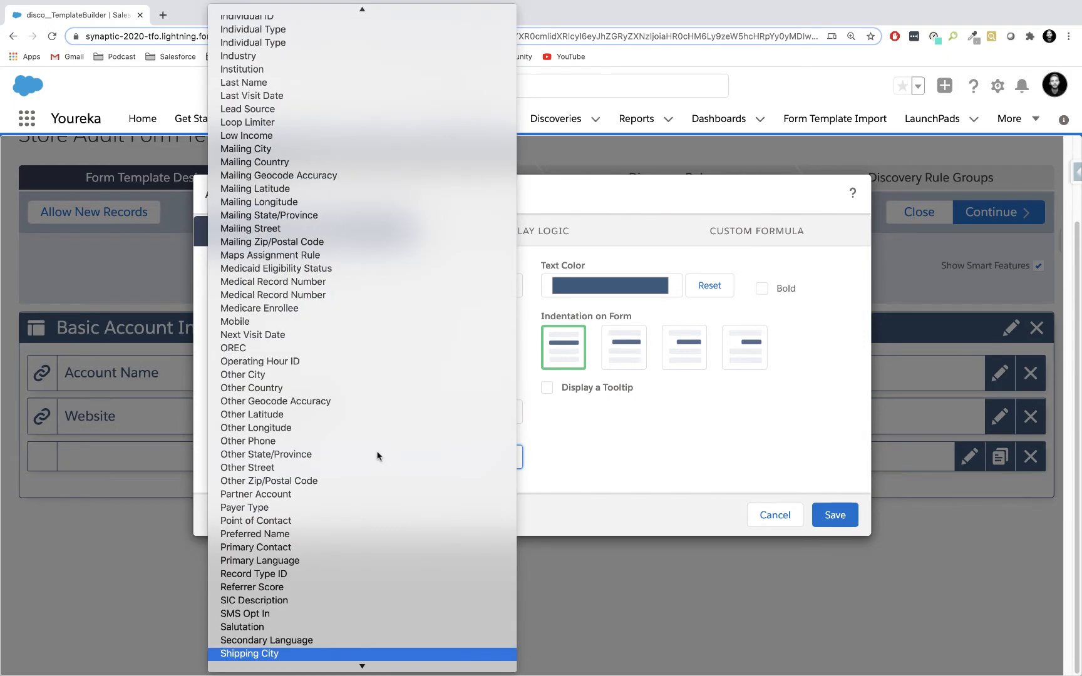
key("Down")
key("Down")
key("Down")
key("Down")
key("Down")
key("Up")
key("Up")
key("Return")
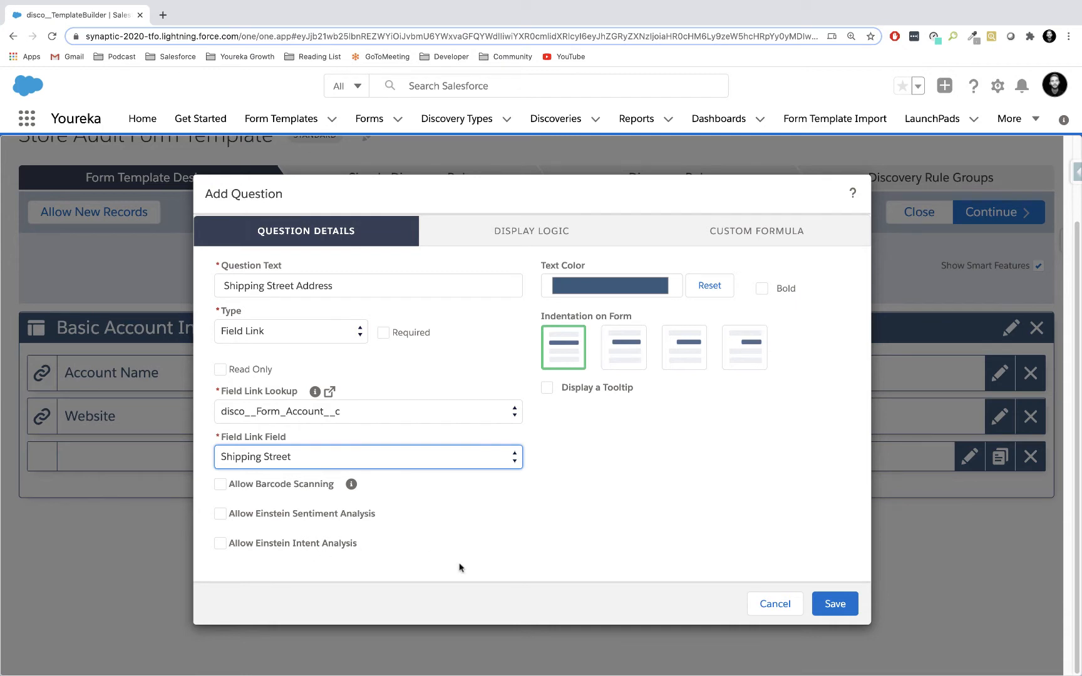
left_click(836, 604)
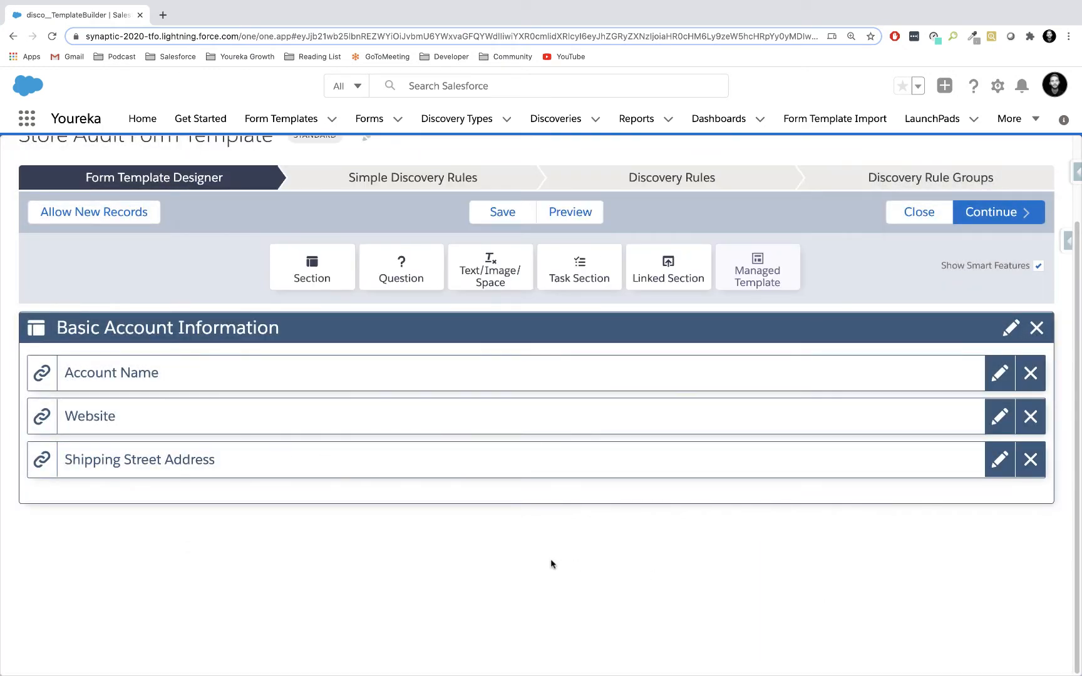
Add a question with the text "Shipping City" and type Field Link below the Shipping Street Address question.
left_click_drag(398, 266, 343, 526)
type("S")
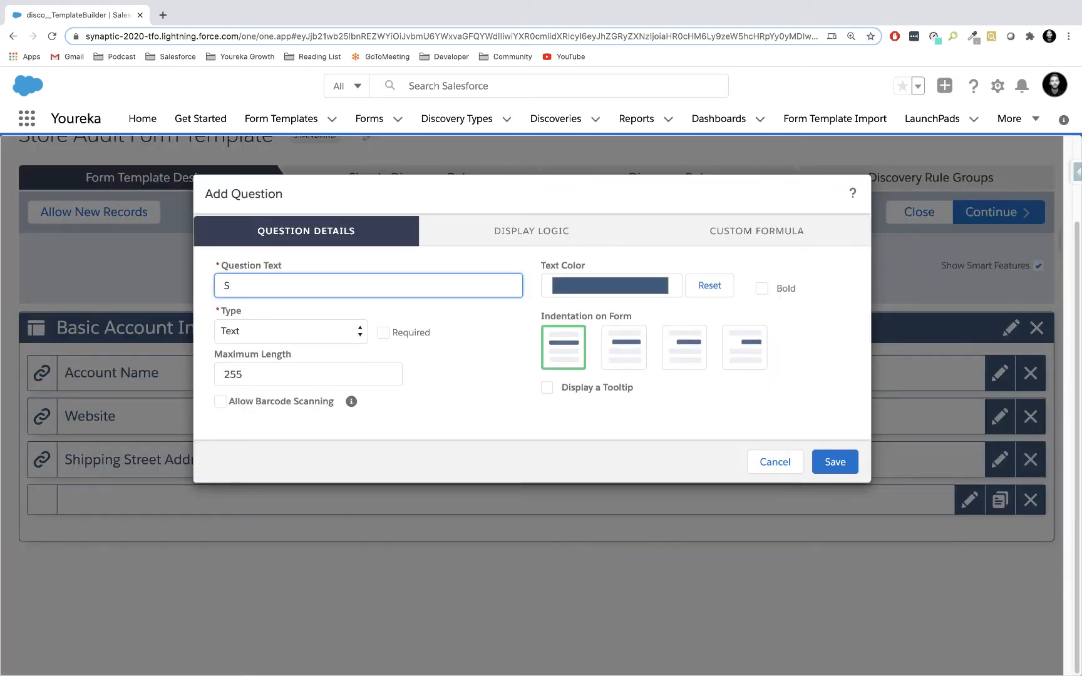
type("hipping C")
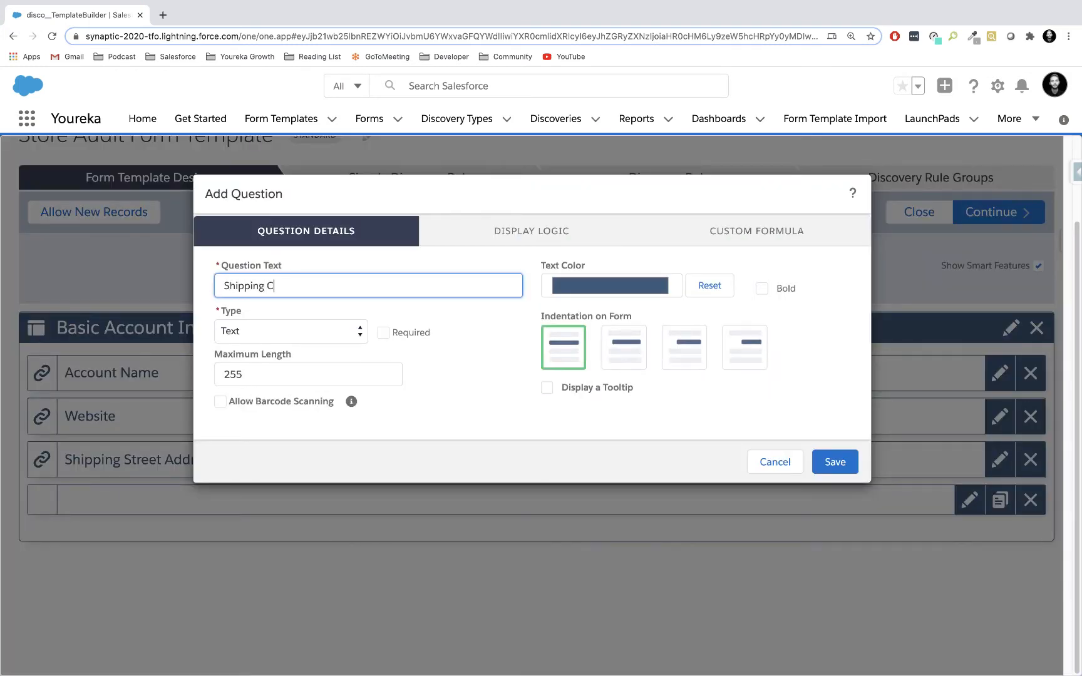
type("ity")
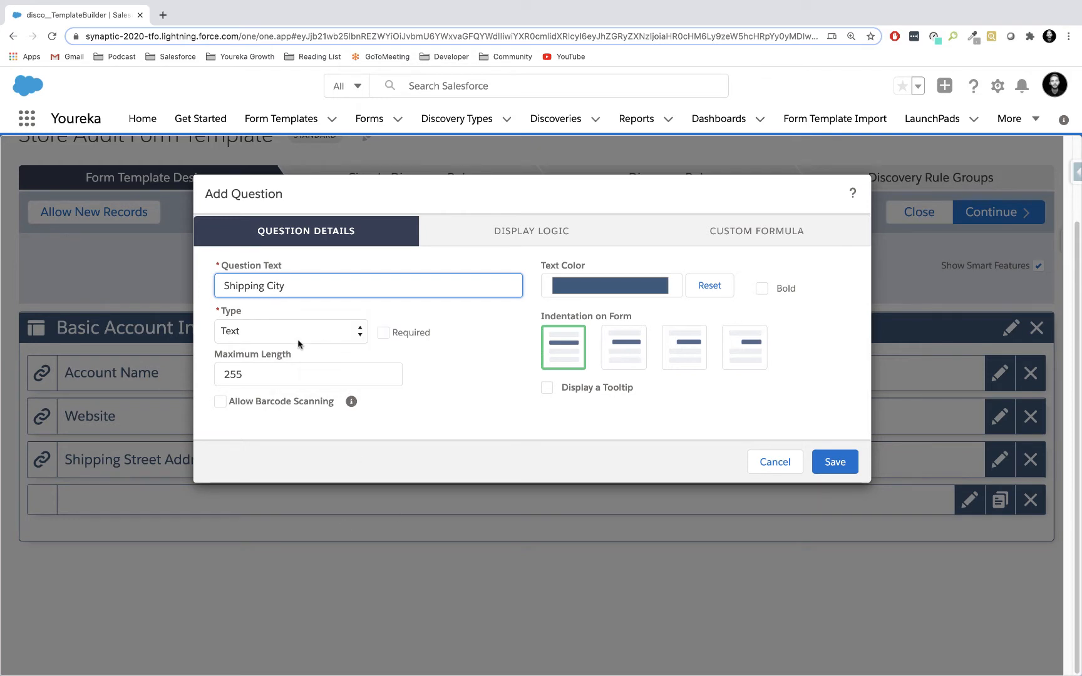
left_click(316, 331)
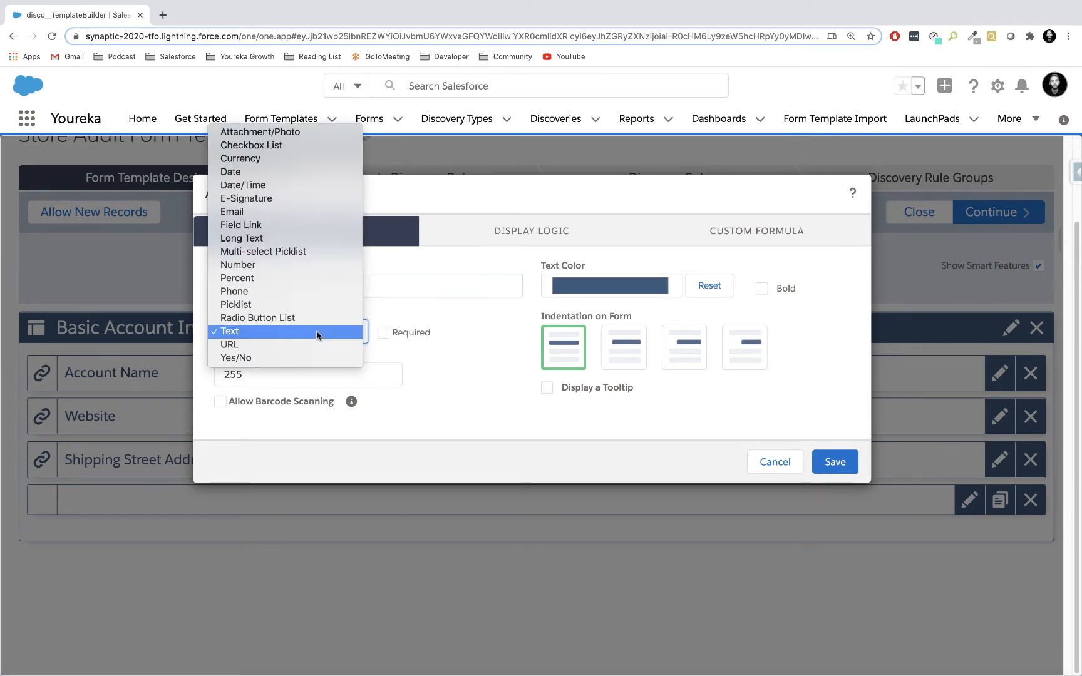
left_click(299, 225)
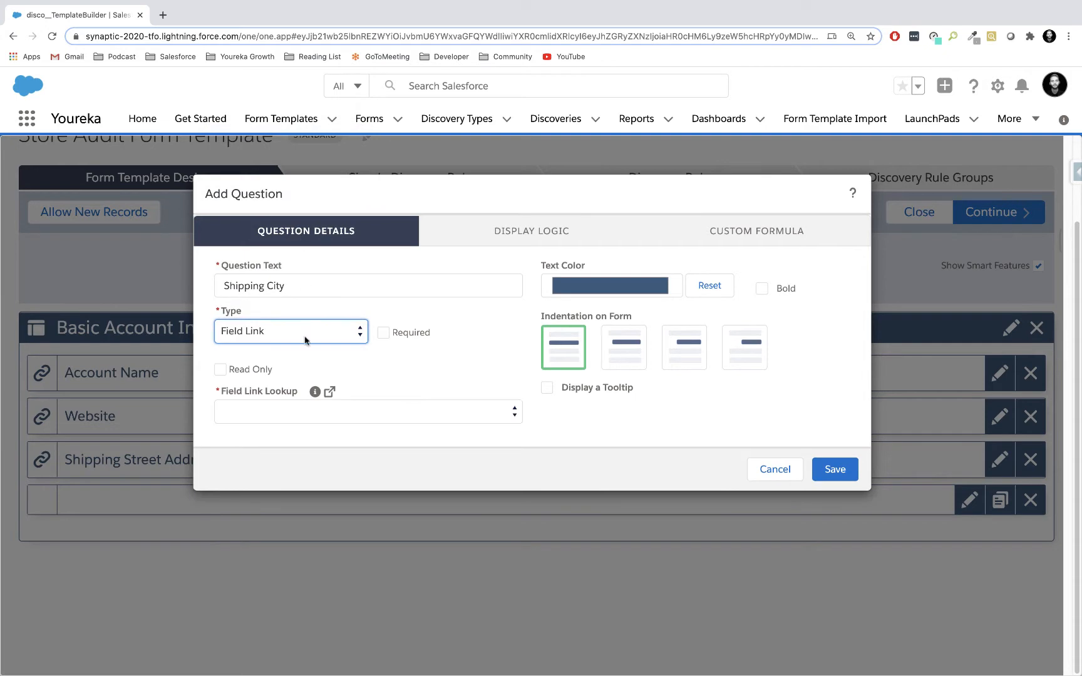
Link the question to the Shipping City field through the disco__Form_Account__c lookup and save it.
left_click(288, 418)
left_click(289, 464)
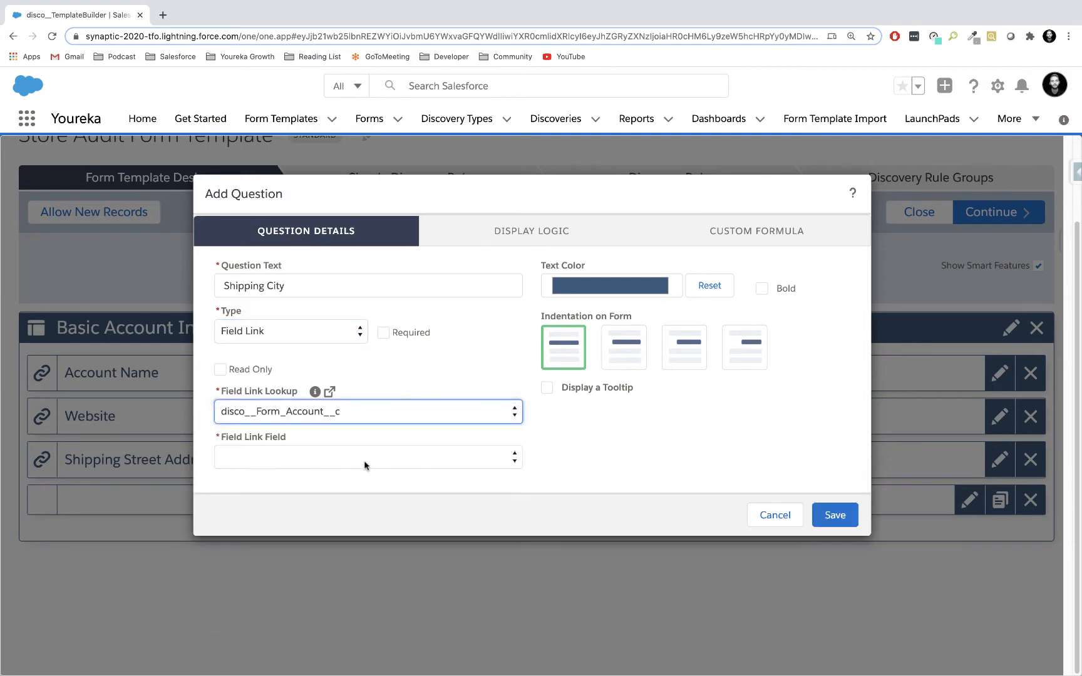
left_click(348, 460)
type("sh")
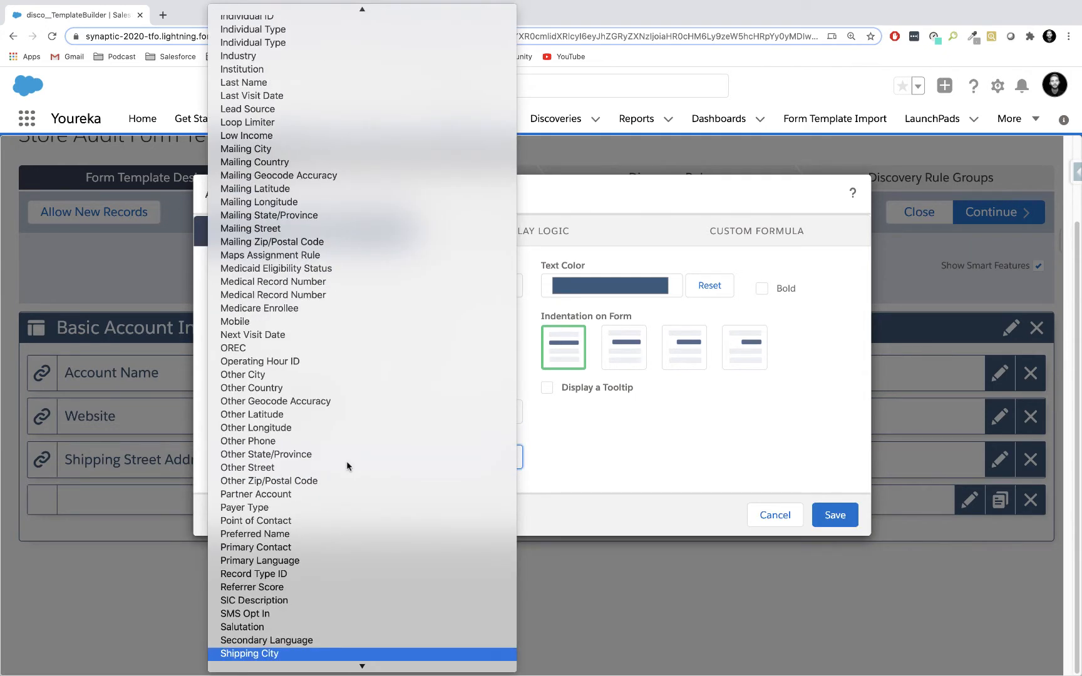
key("Return")
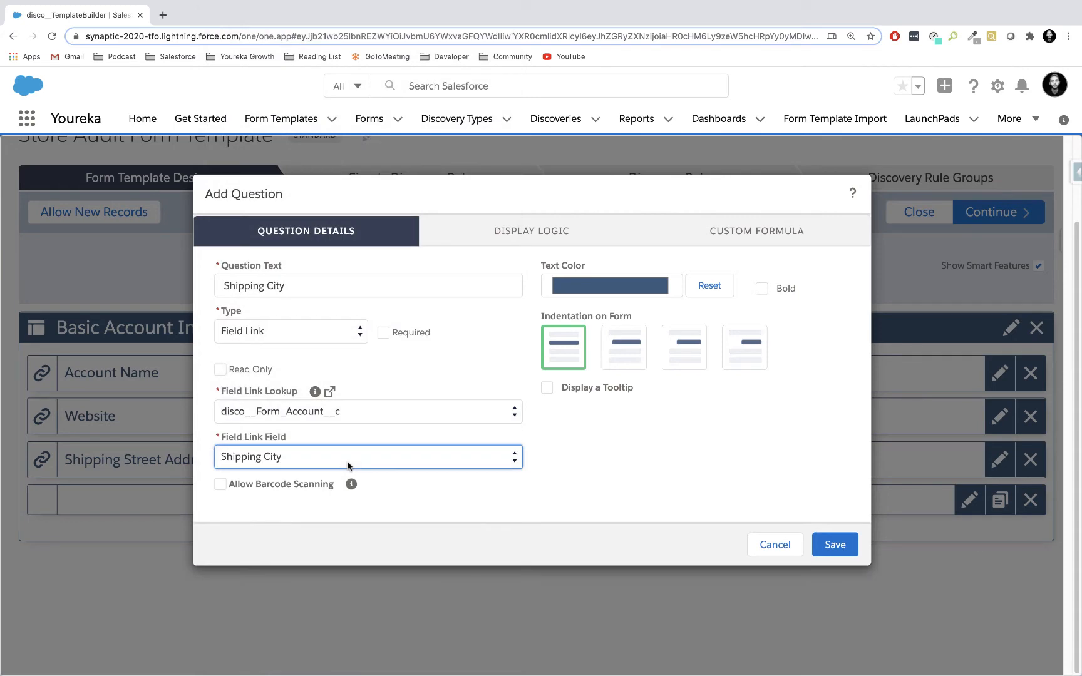
left_click(835, 542)
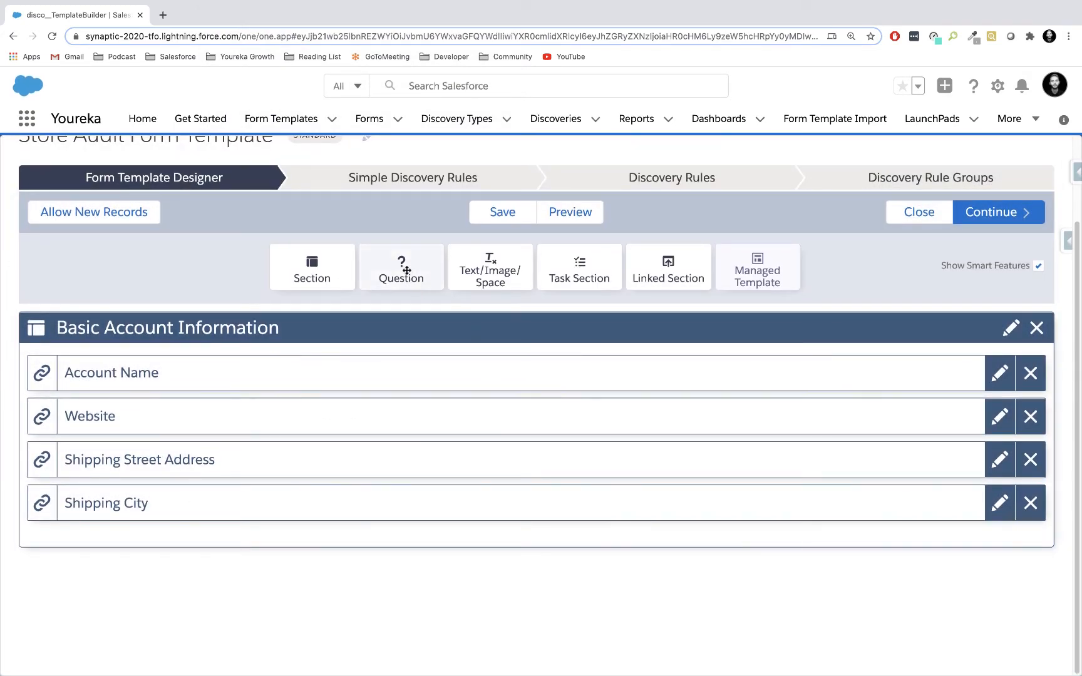
Add a question with the text "Shipping State/Province" and type Field Link below the Shipping City question.
left_click_drag(402, 272, 326, 555)
type("Sh")
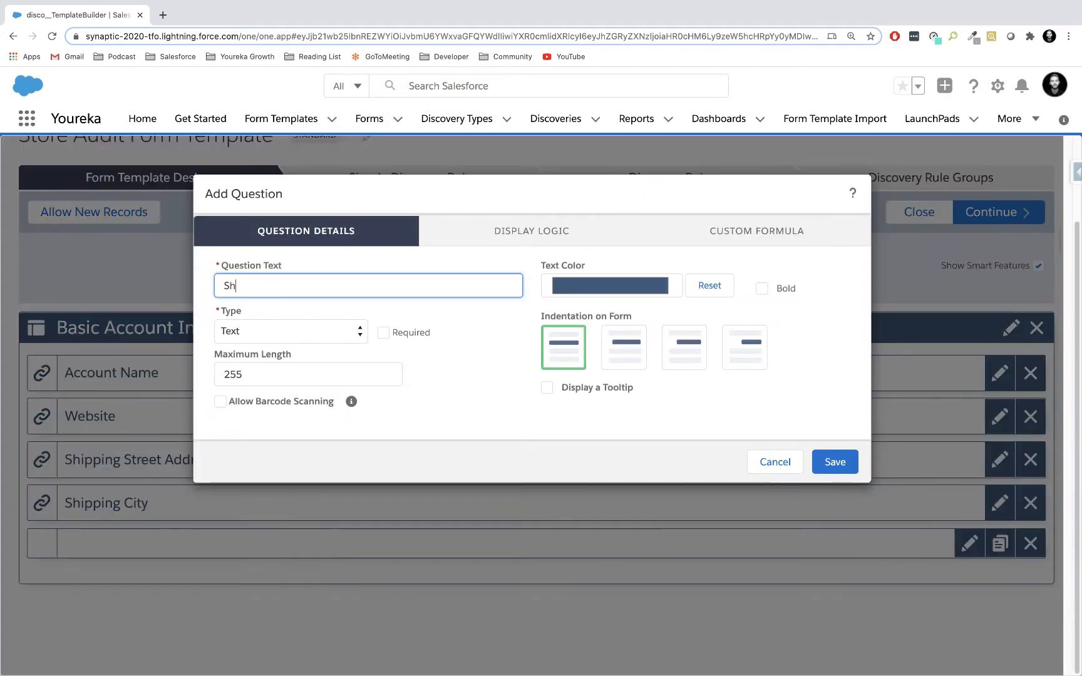
type("ipping State/")
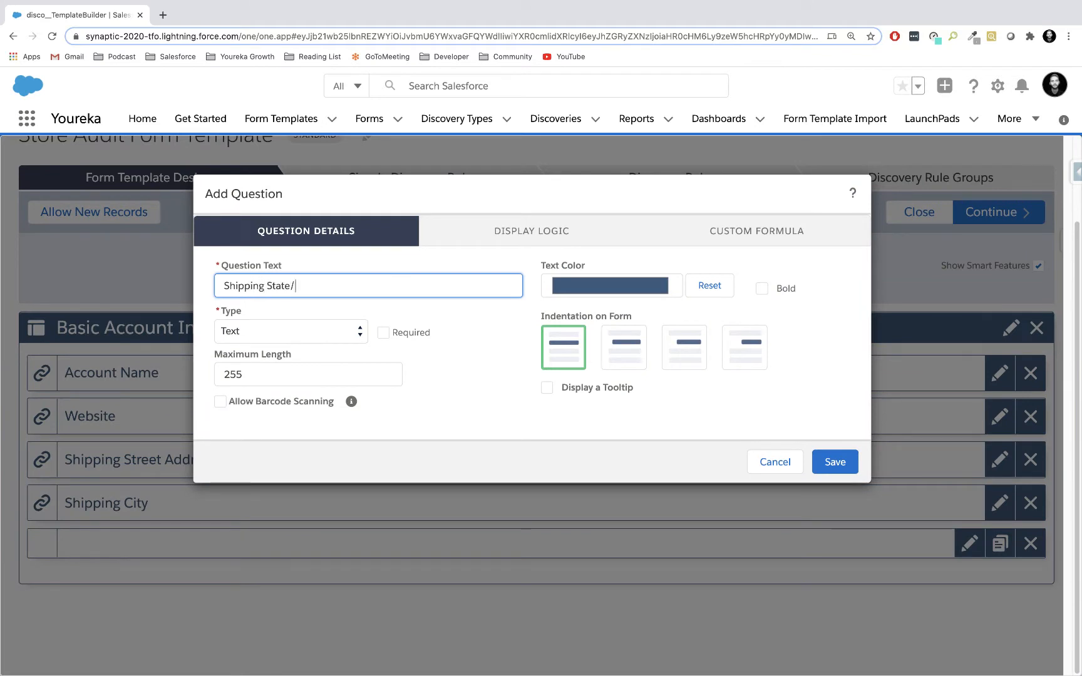
type("Province")
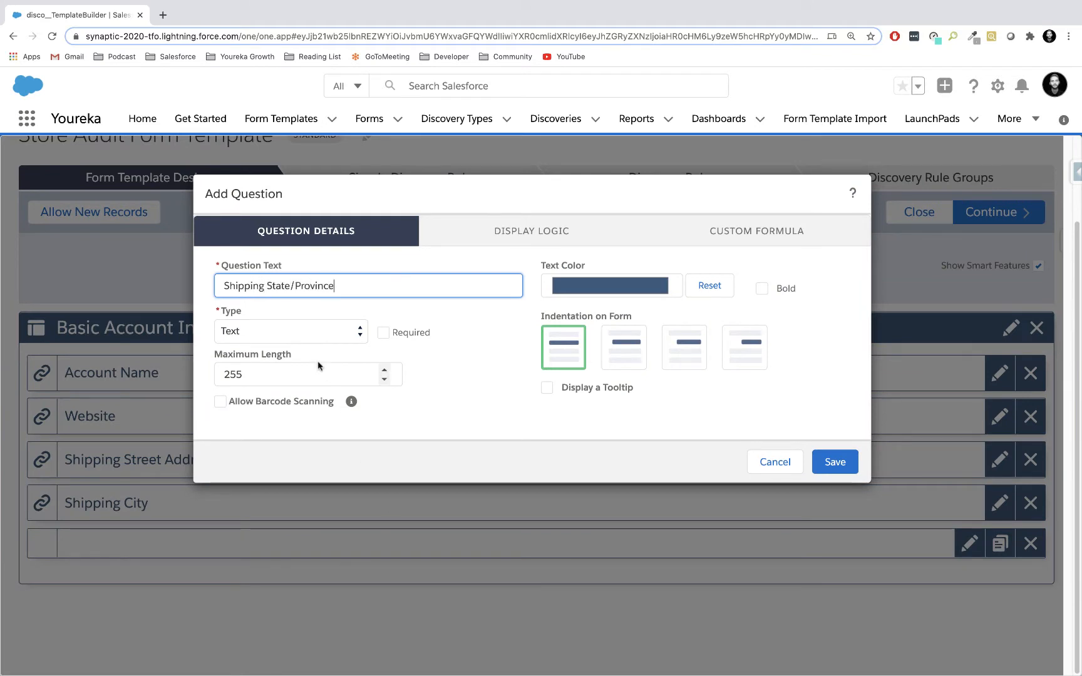
left_click(309, 332)
left_click(287, 225)
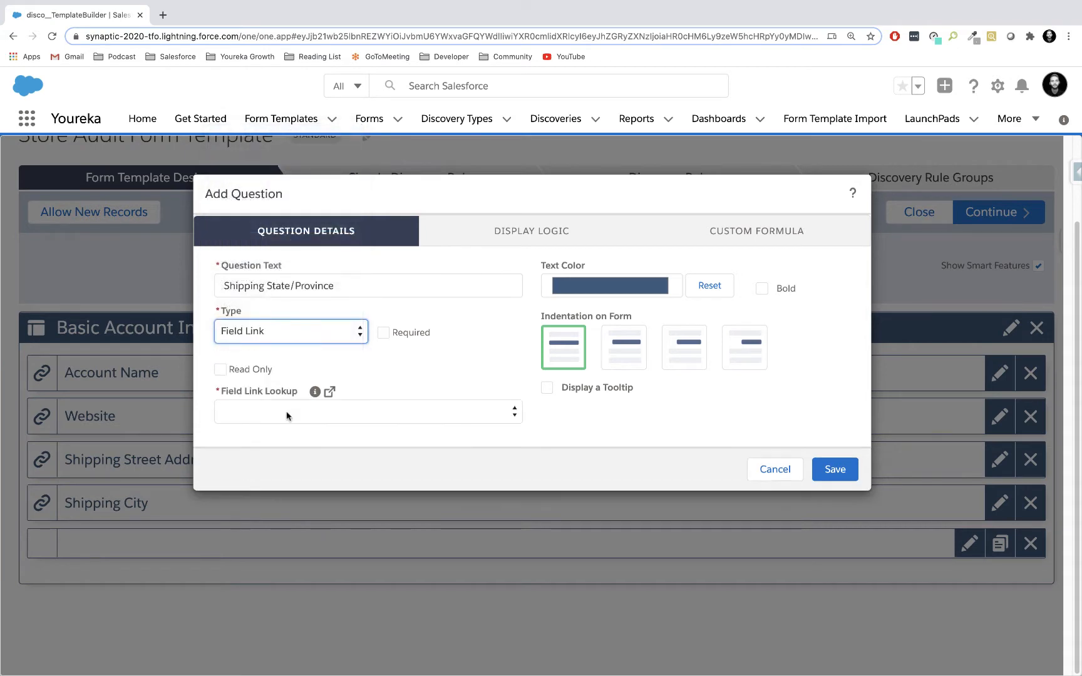
Link the question to the Shipping State/Province field through the disco__Form_Account__c lookup and save it.
left_click(288, 414)
left_click(292, 461)
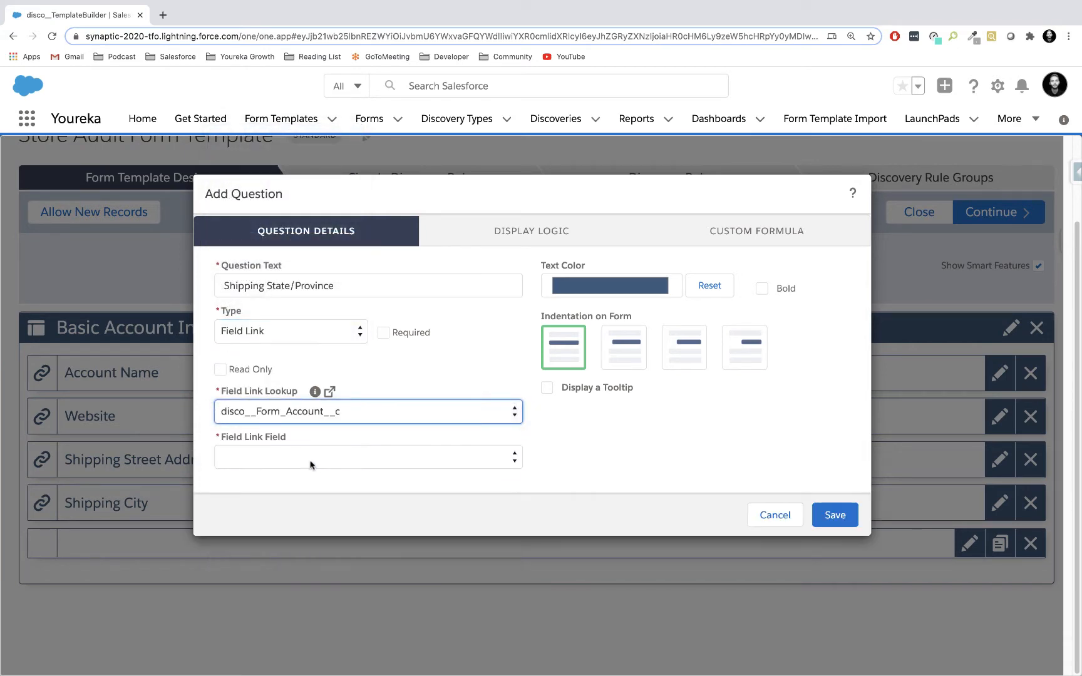
left_click(310, 464)
type("sh")
key("Down")
key("Down")
key("Down")
key("Down")
key("Down")
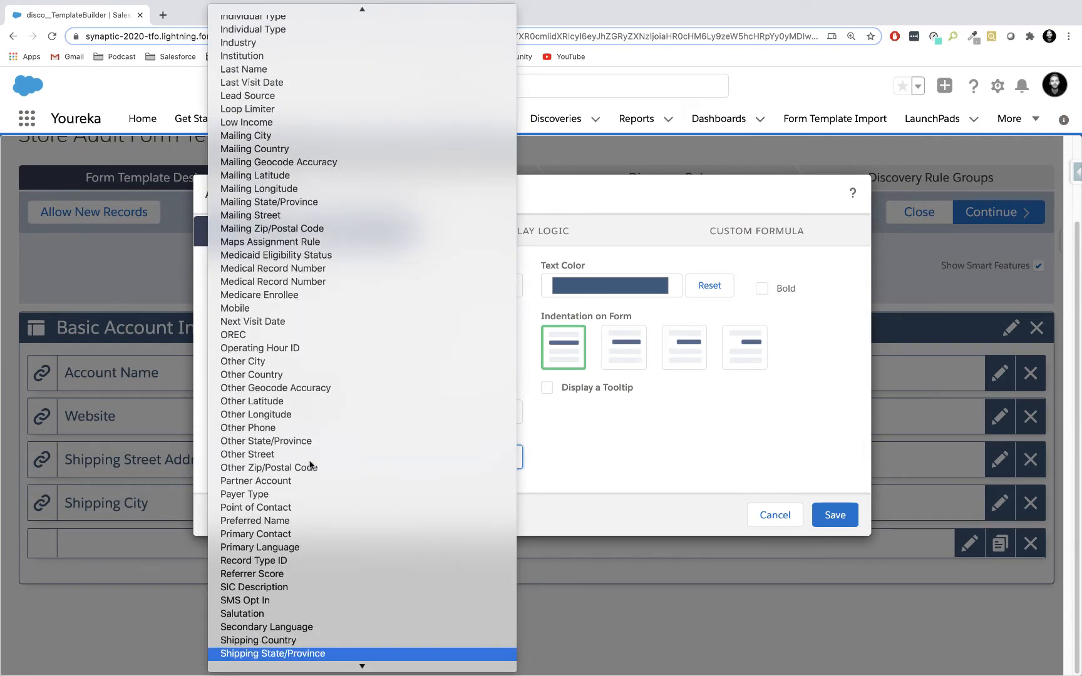
key("Up")
key("Up")
key("Up")
key("Up")
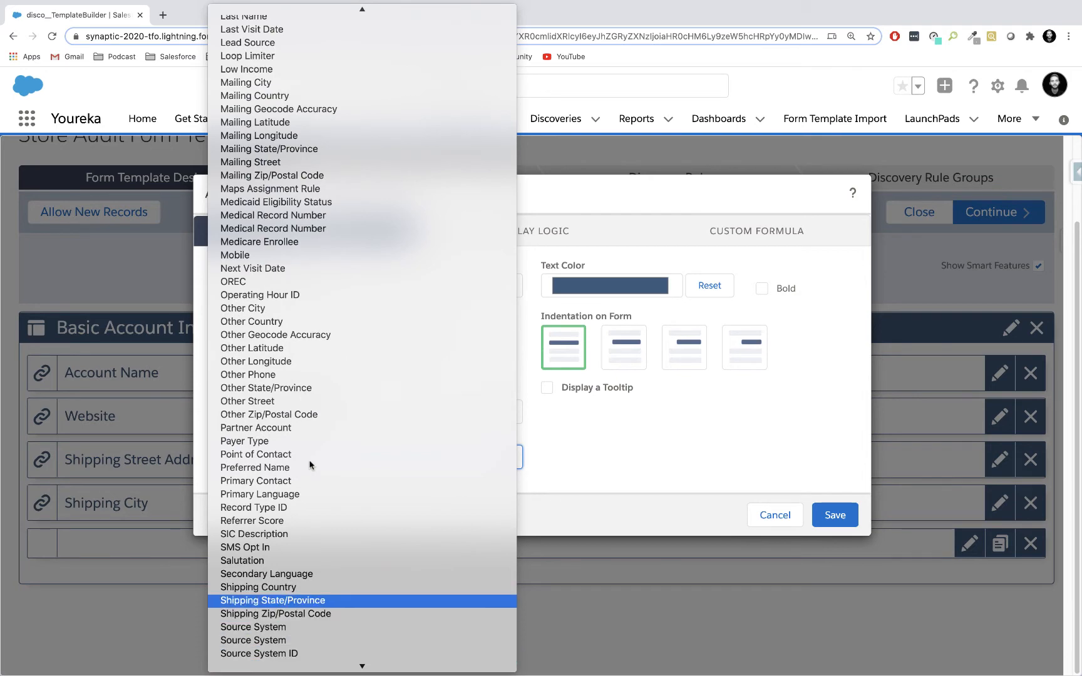
key("Return")
left_click(837, 543)
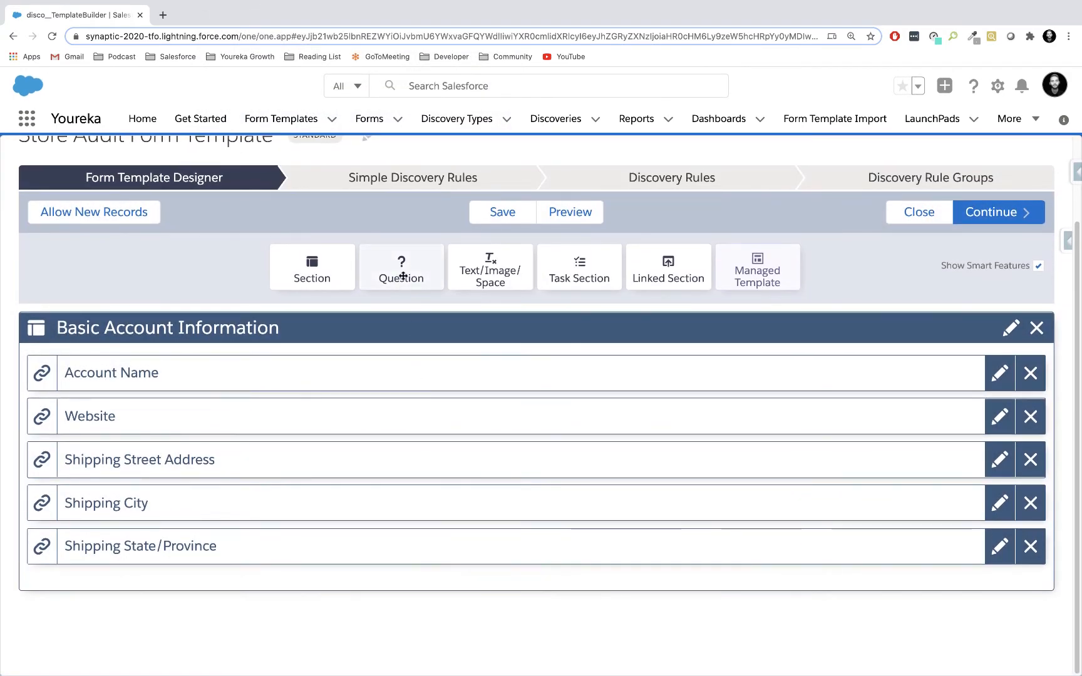
Add a question with the text "Shipping Postal Code" and type Field Link below the Shipping State/Province question.
left_click_drag(401, 268, 307, 603)
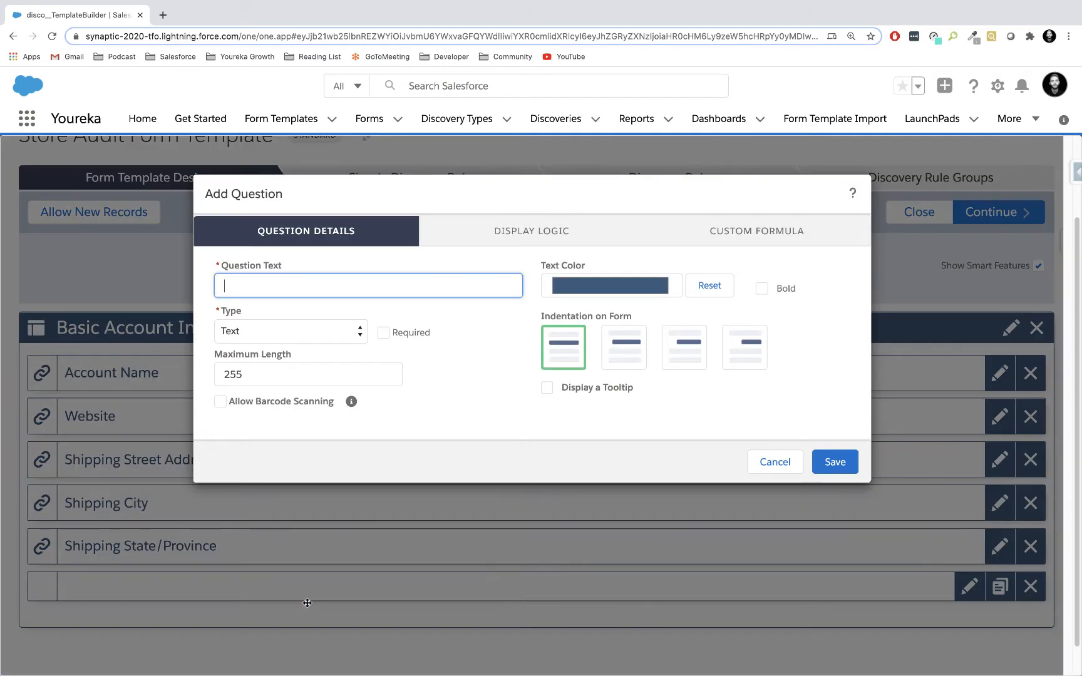
type("Shipping Postal Code")
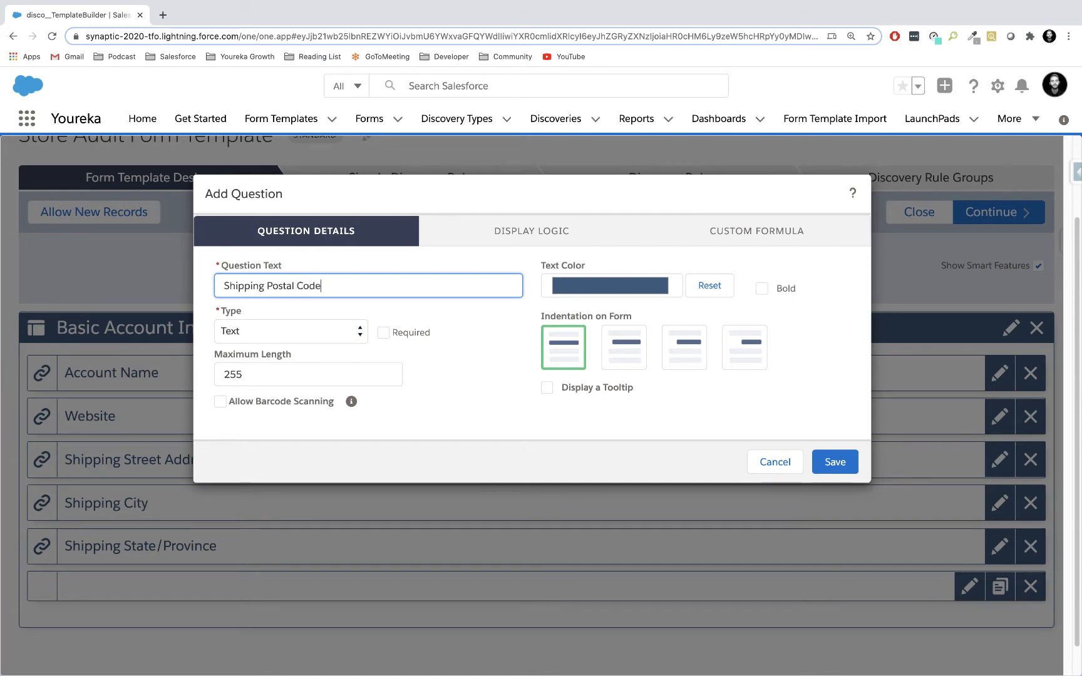
left_click(297, 331)
left_click(282, 225)
Link the question to the Shipping Zip/Postal Code field through the disco__Form_Account__c lookup and save it.
left_click(289, 416)
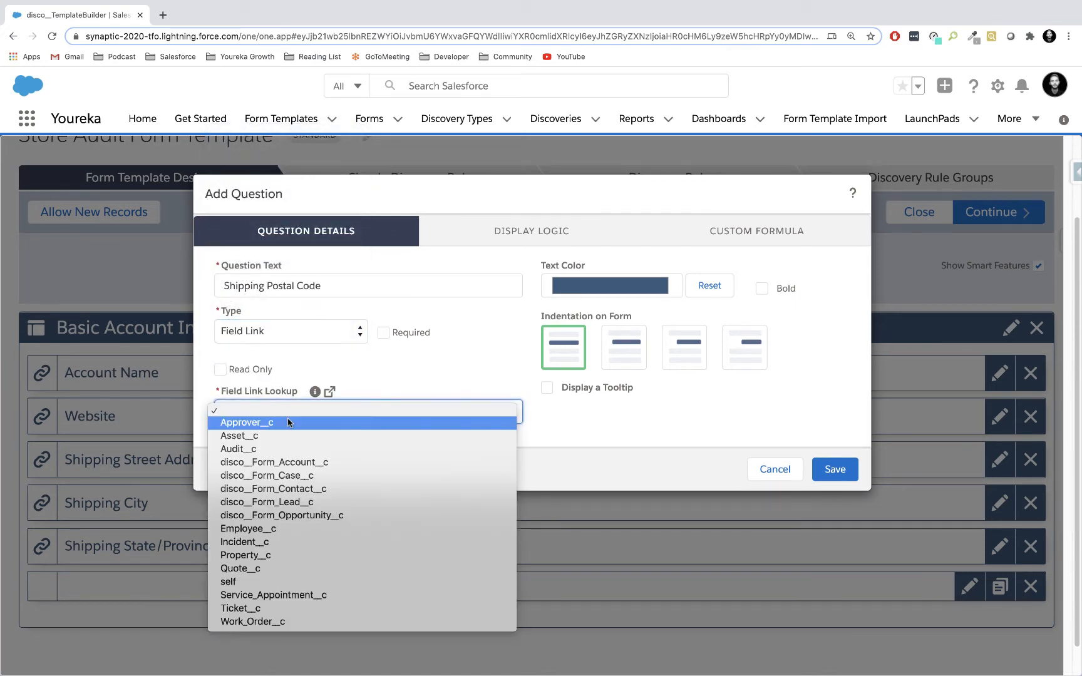
left_click(280, 462)
left_click(280, 462)
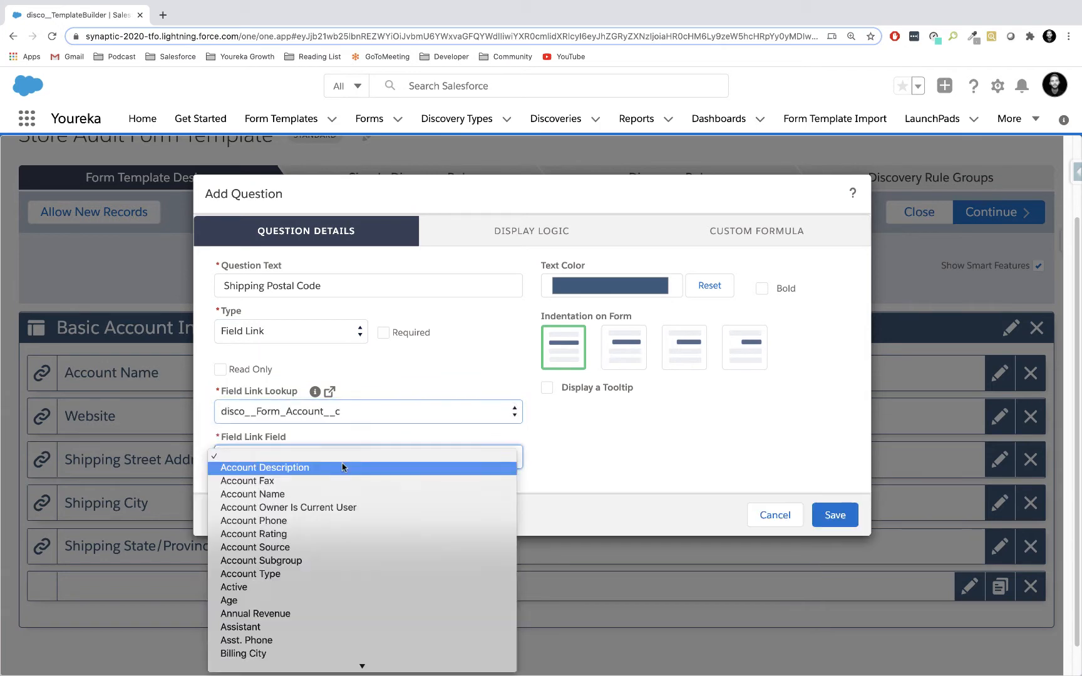
scroll(323, 593, "down", 3)
type("sh")
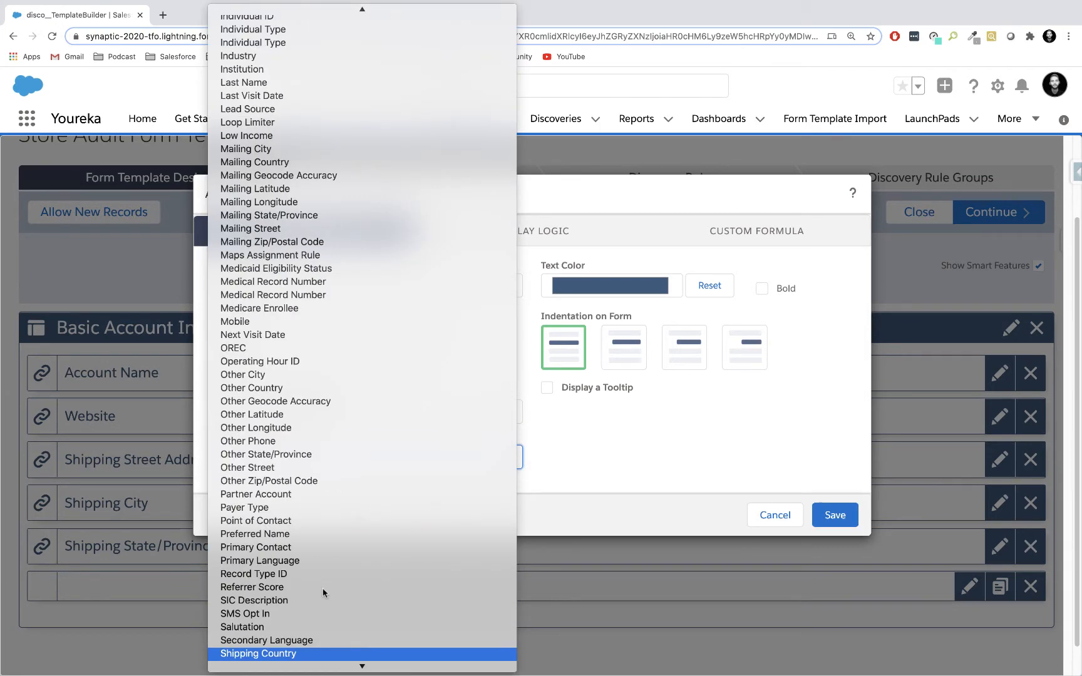
key("Down")
key("Return")
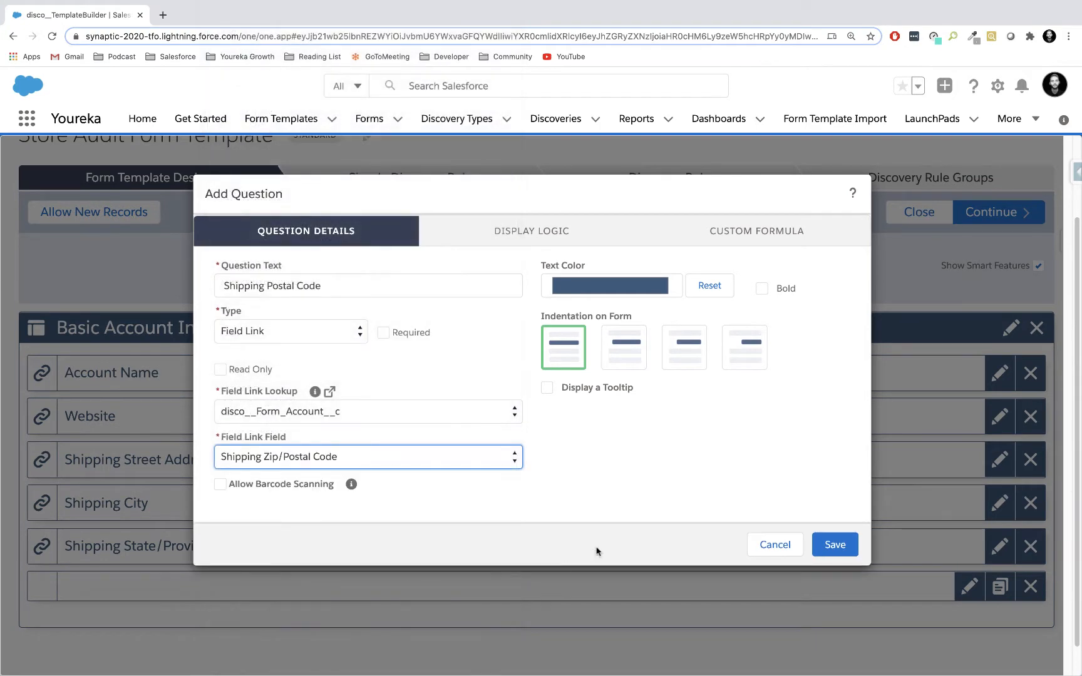
left_click(856, 546)
Add a question with the text "Shipping Country" and type Field Link below the Shipping Postal Code question.
left_click_drag(407, 232, 279, 590)
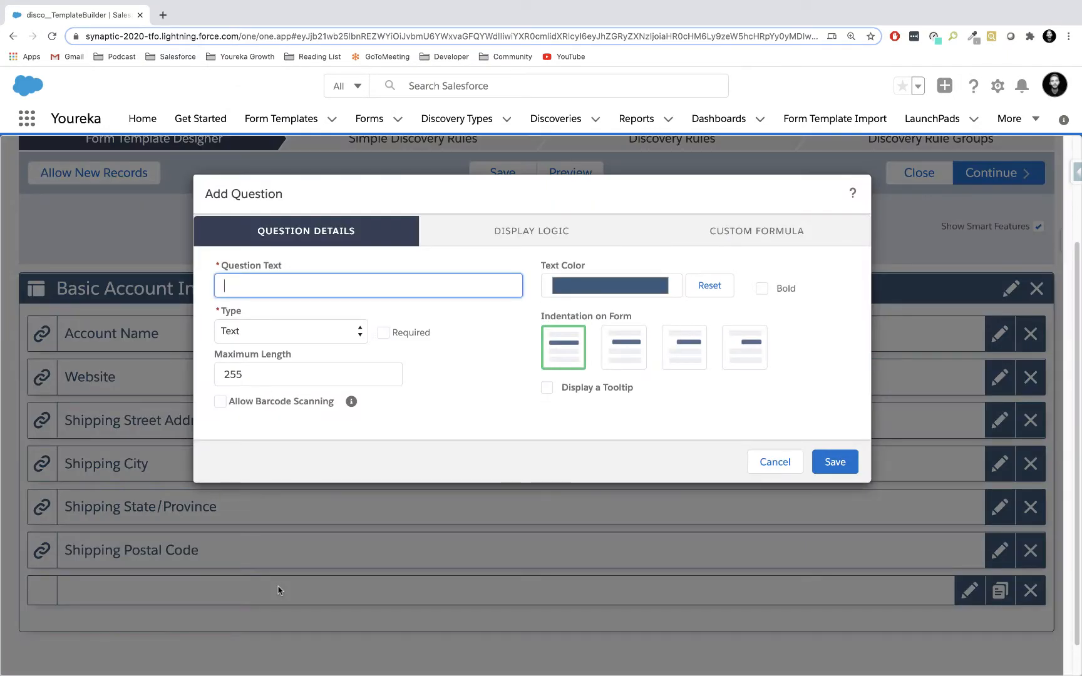
type("Shipping Country")
left_click(288, 329)
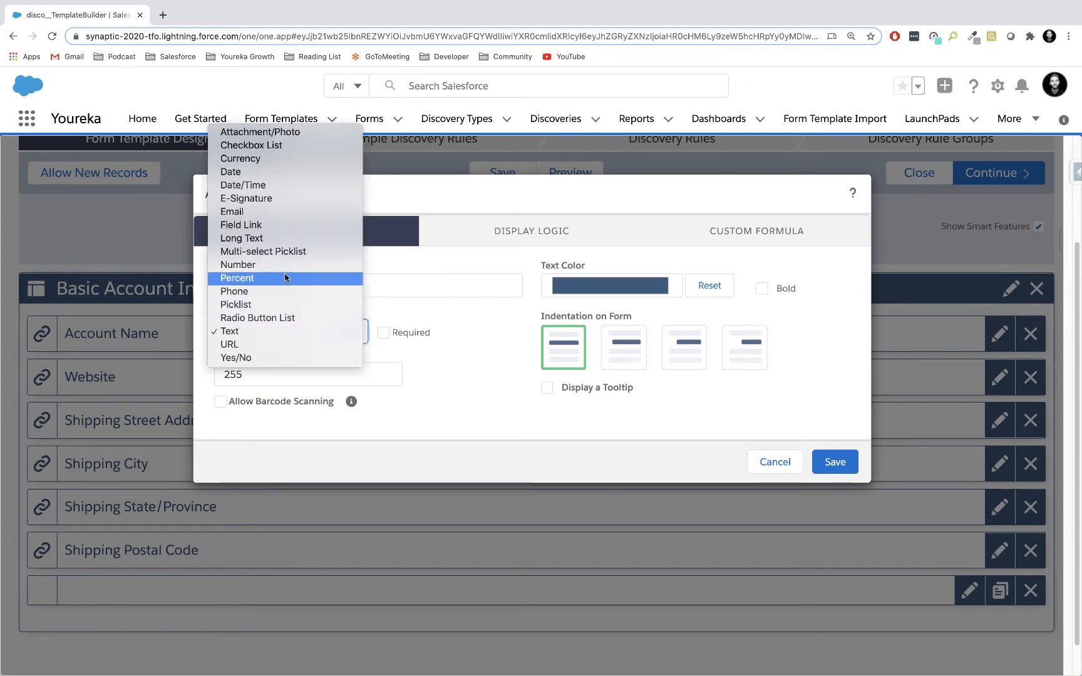
left_click(269, 225)
Link the question to the Shipping Country field through the disco__Form_Account__c lookup and save it.
left_click(289, 415)
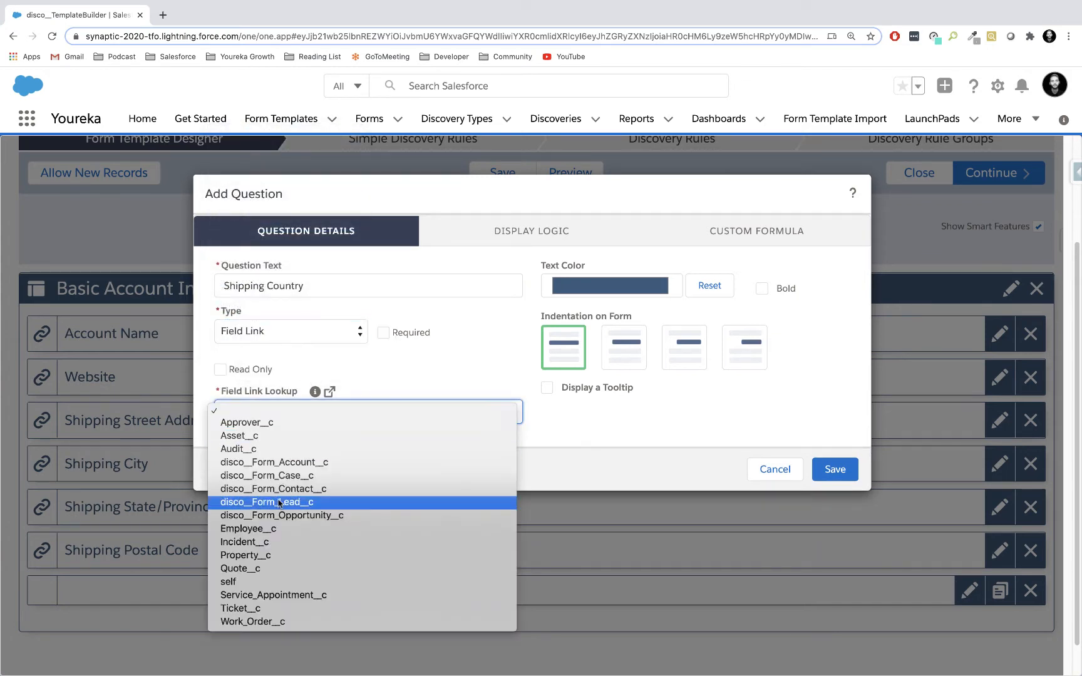
left_click(281, 476)
left_click(308, 413)
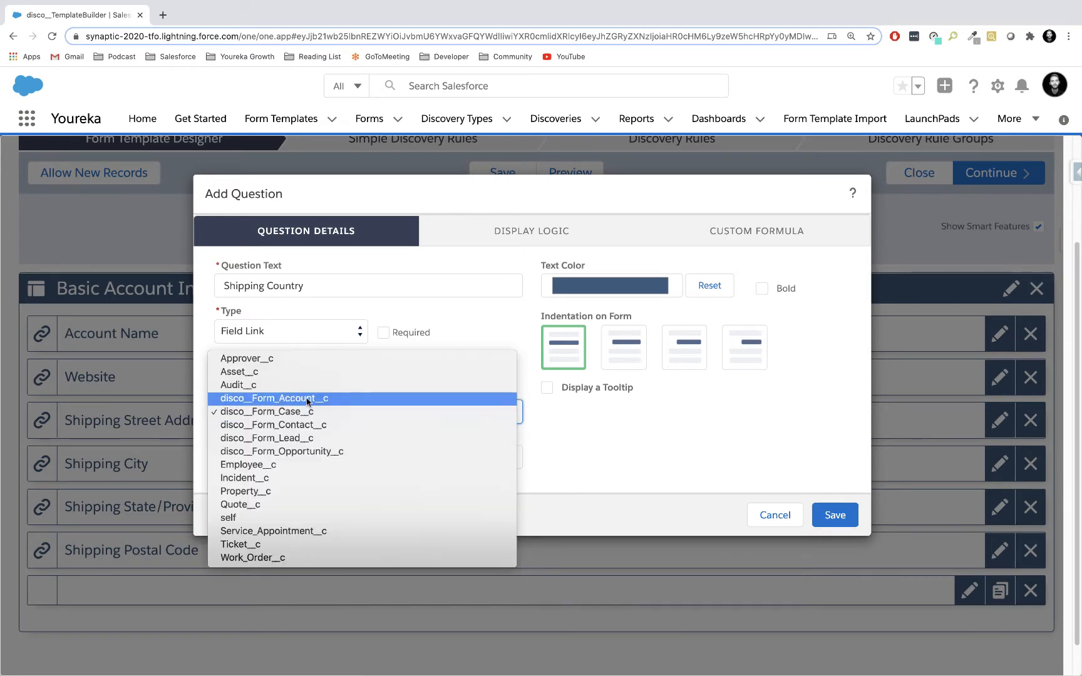
left_click(308, 399)
left_click(298, 458)
type("sh")
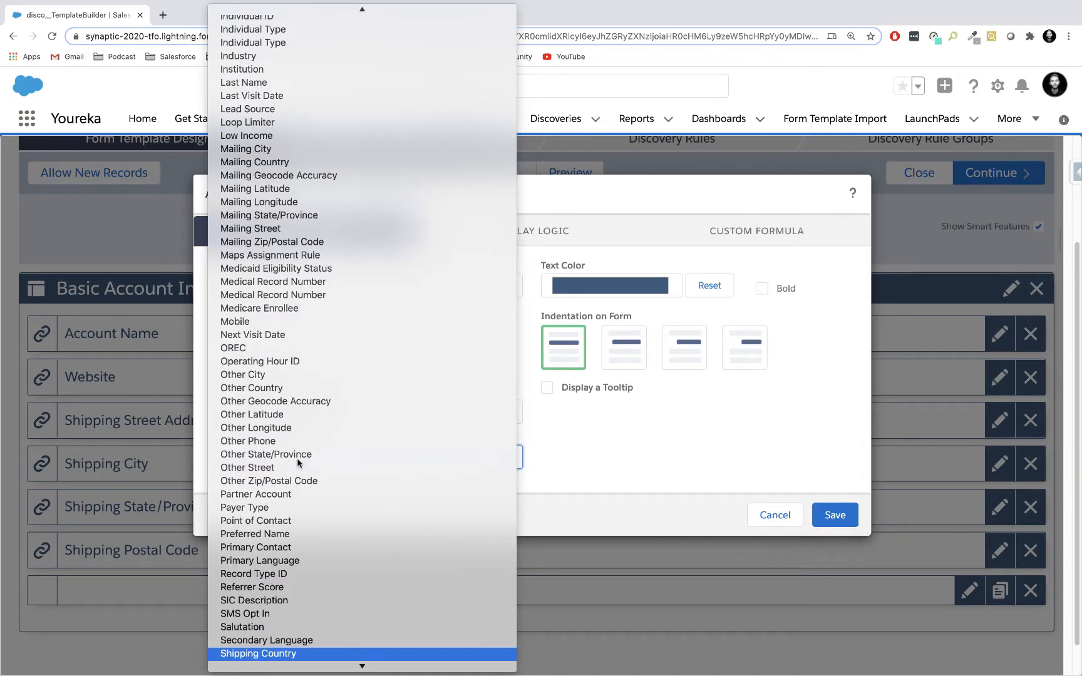
key("Return")
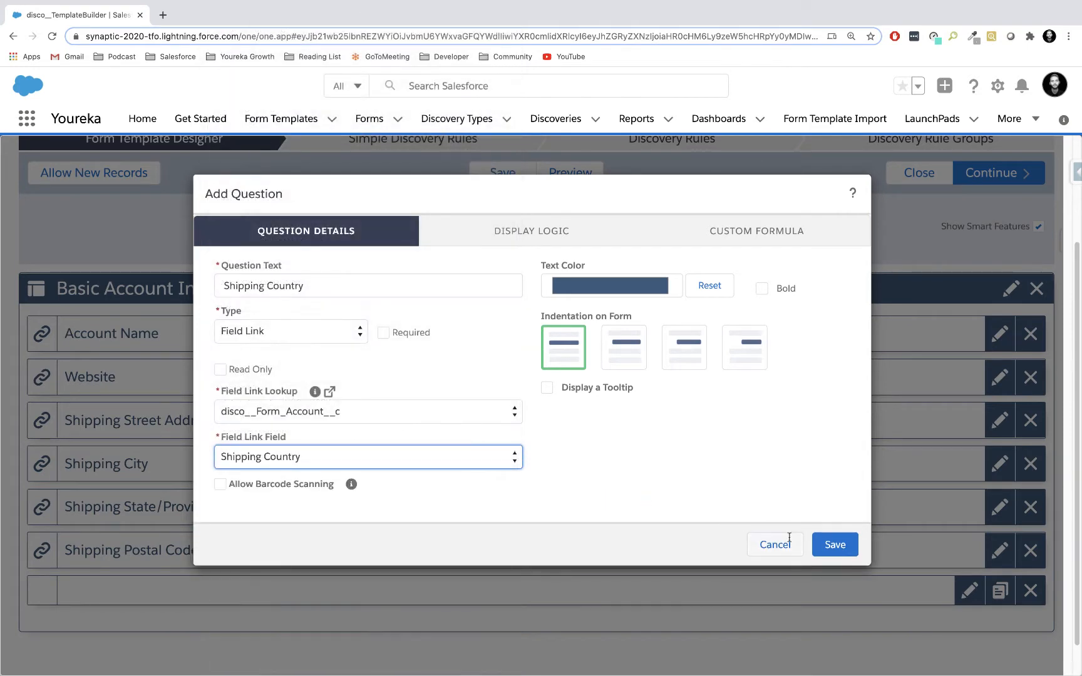
left_click(826, 546)
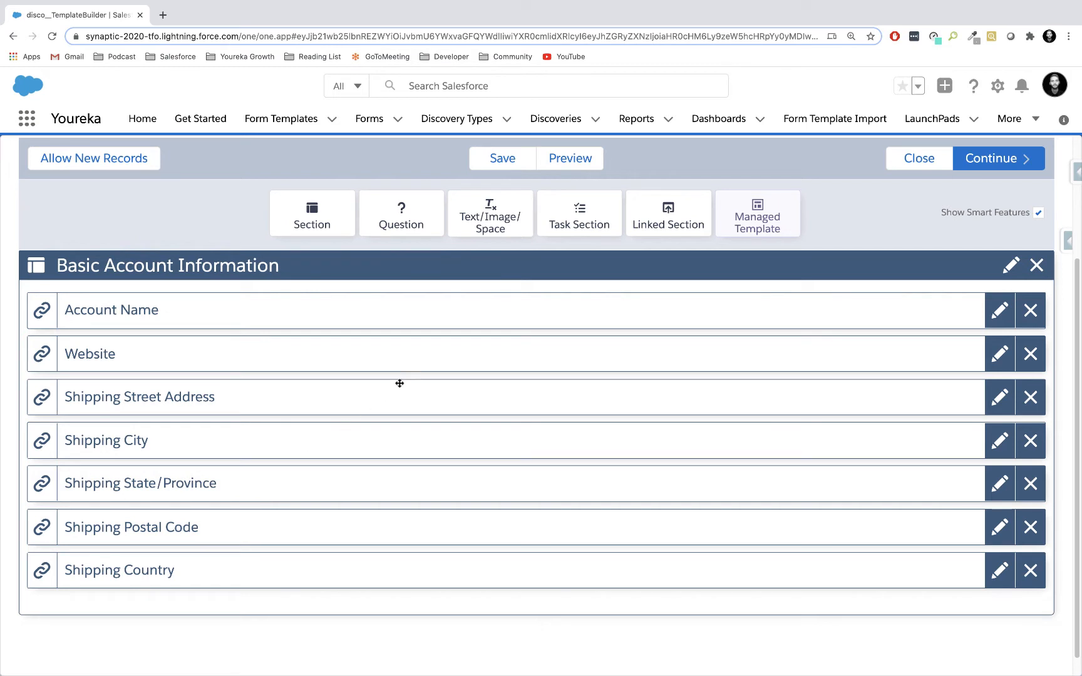
Add a section named "Competitive Intelligence" below Basic Account Information, with a page break after it, and save it.
scroll(416, 338, "down", 1)
scroll(416, 338, "up", 1)
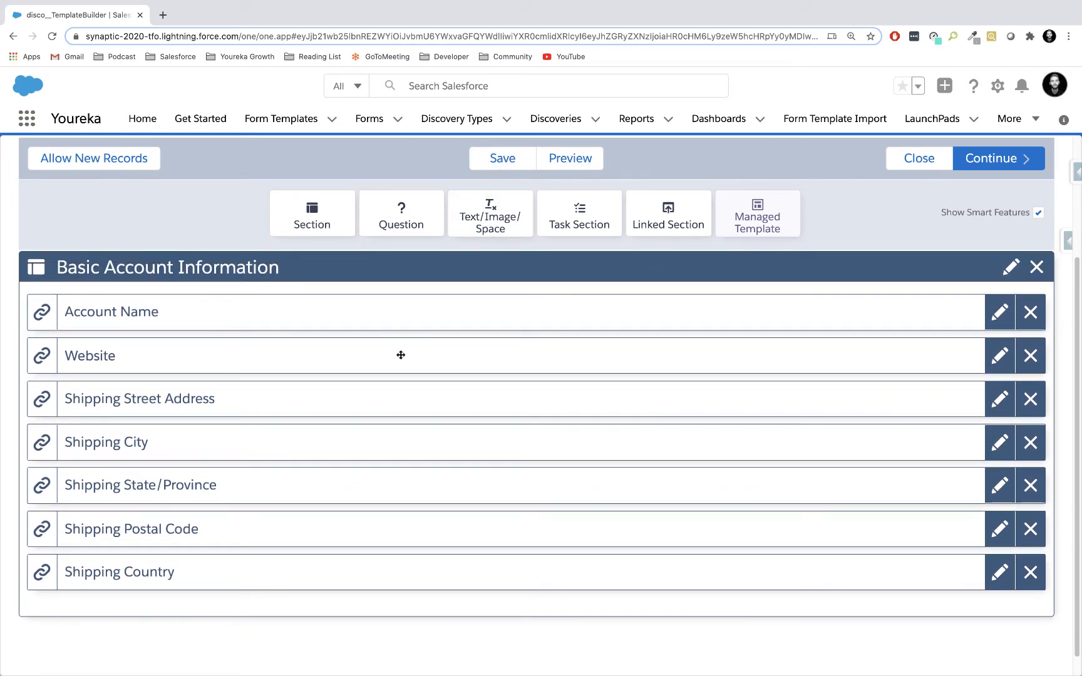
scroll(401, 355, "down", 1)
scroll(400, 355, "down", 1)
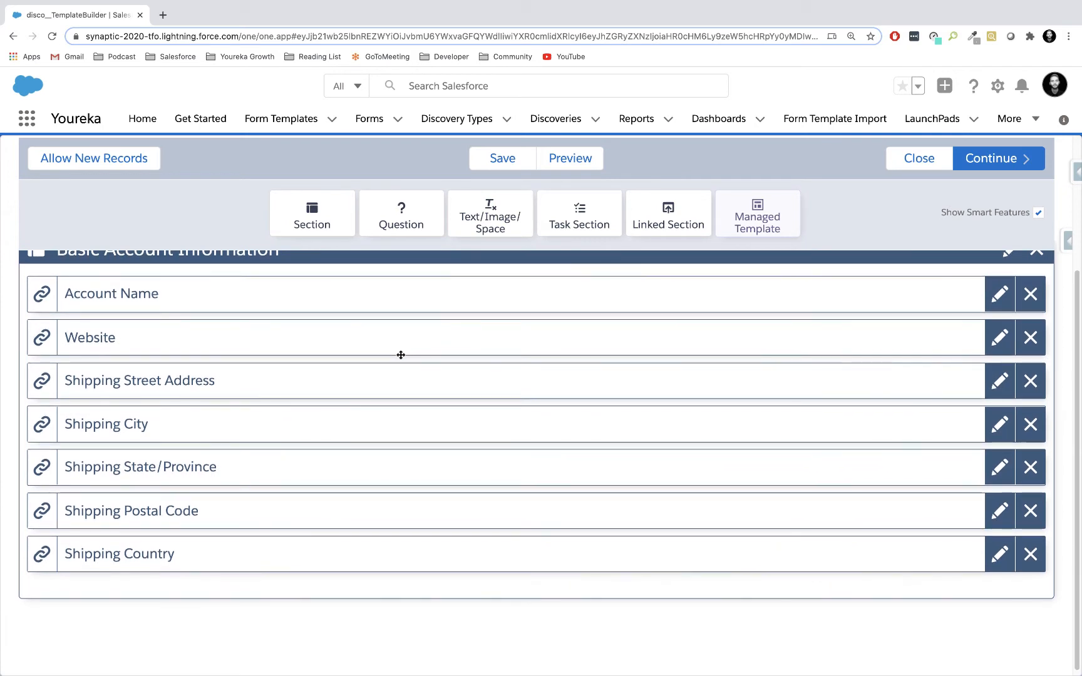
scroll(401, 355, "down", 1)
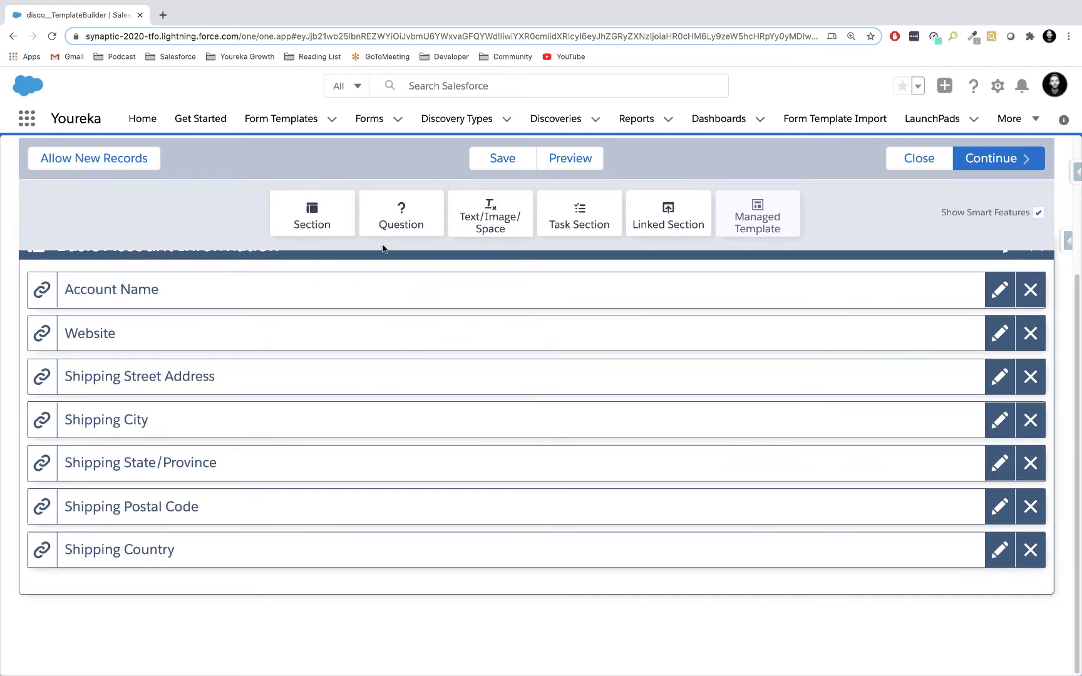
left_click_drag(312, 213, 320, 593)
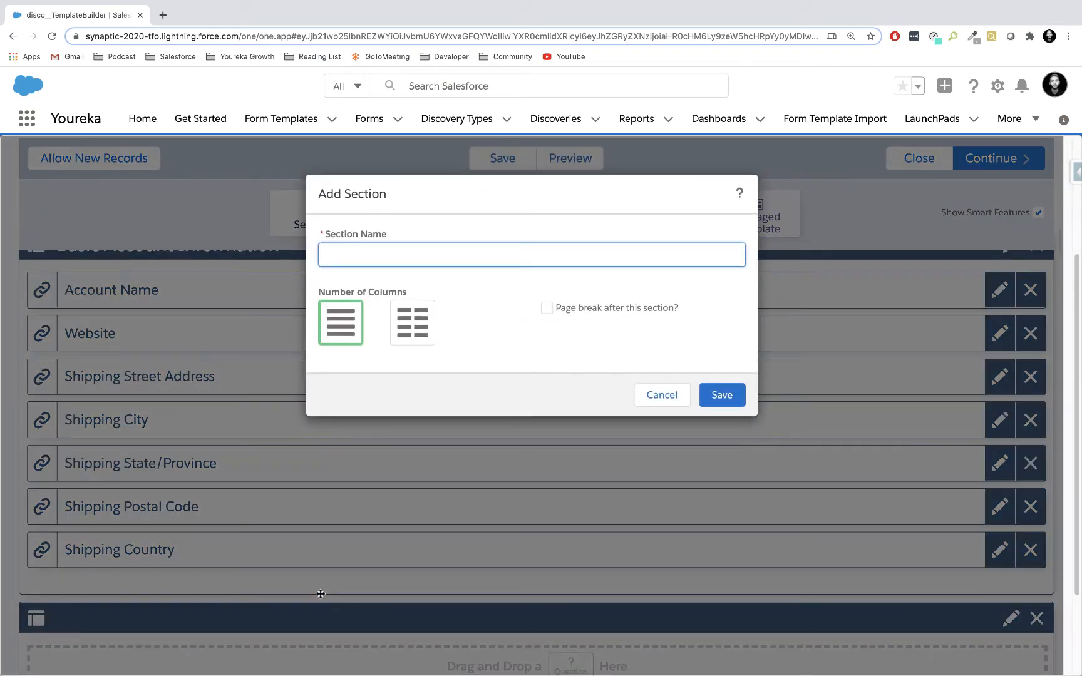
type("Competitive Int")
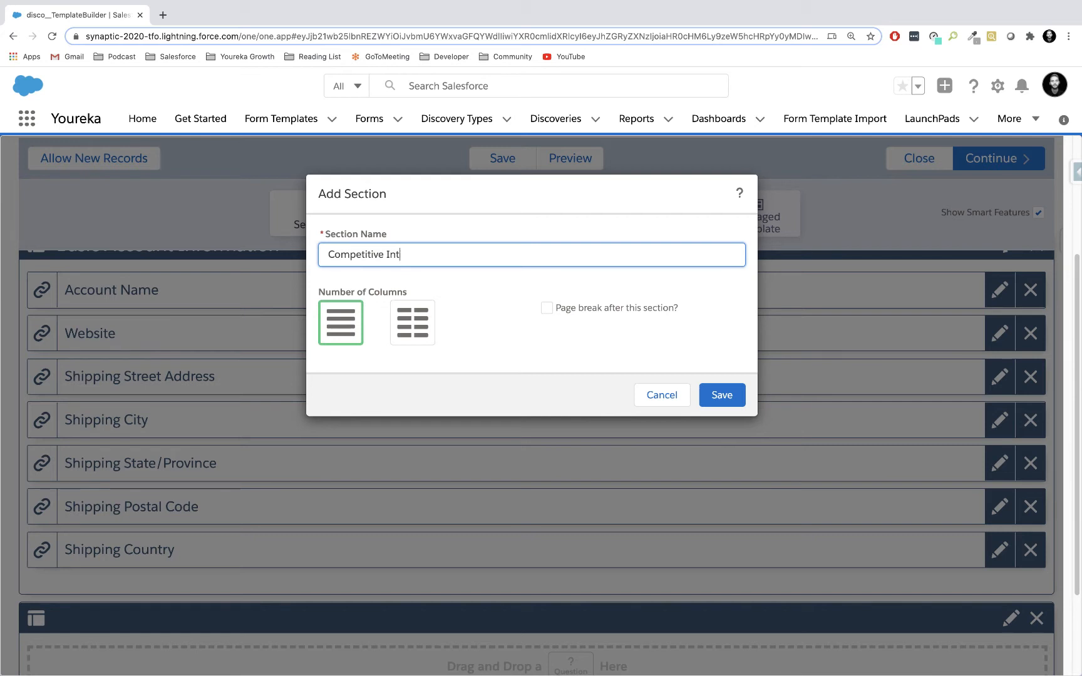
type("elligence")
left_click(546, 308)
left_click(546, 308)
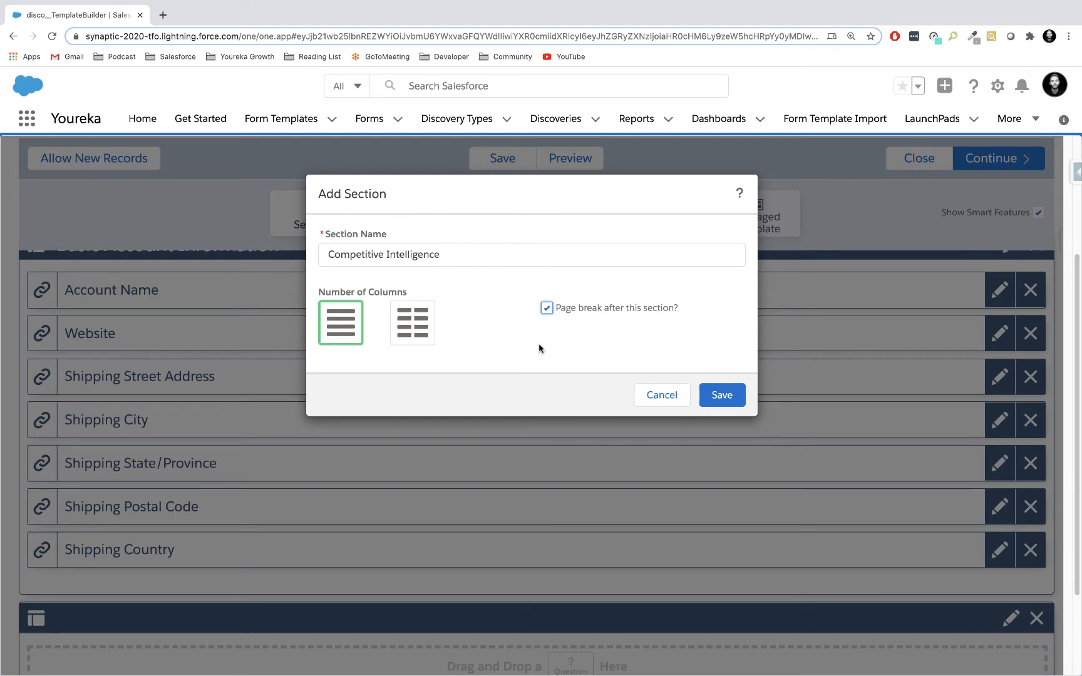
left_click(721, 394)
Add a Yes/No question with the text "Are there competitors present?" to the Competitive Intelligence section and save it.
scroll(515, 464, "down", 2)
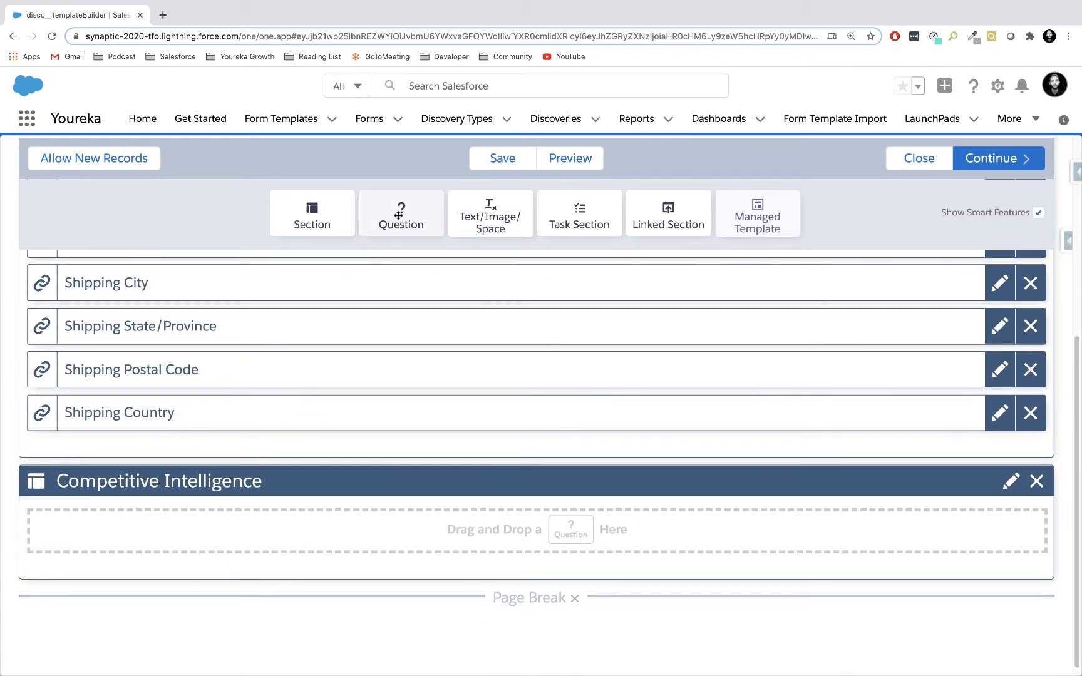
left_click_drag(399, 215, 282, 551)
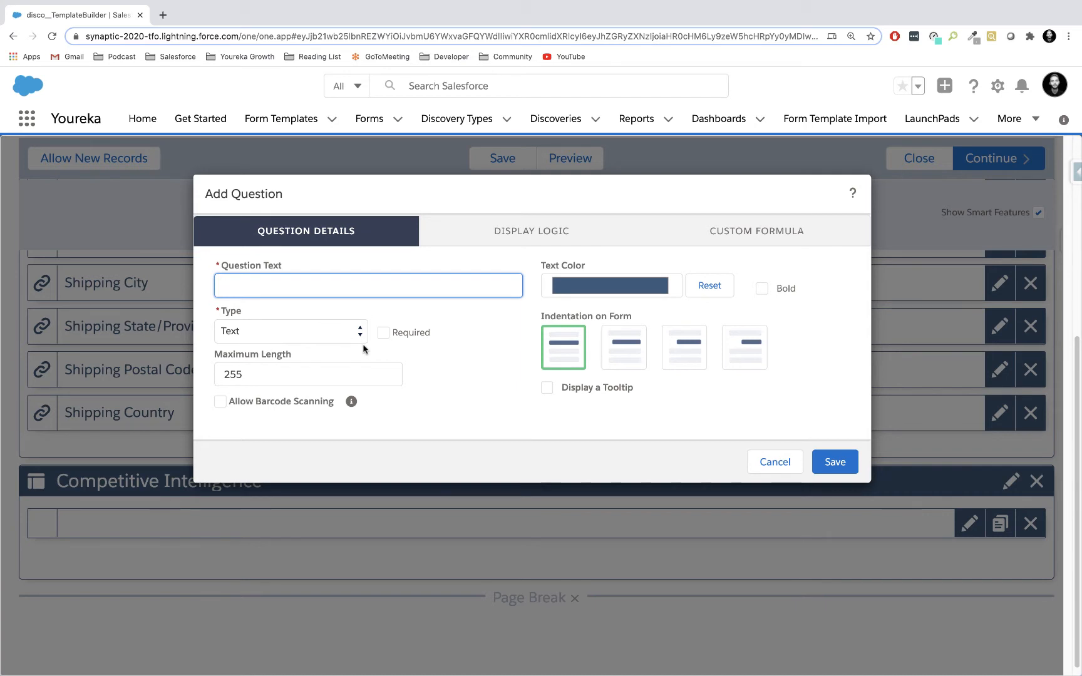
left_click(346, 335)
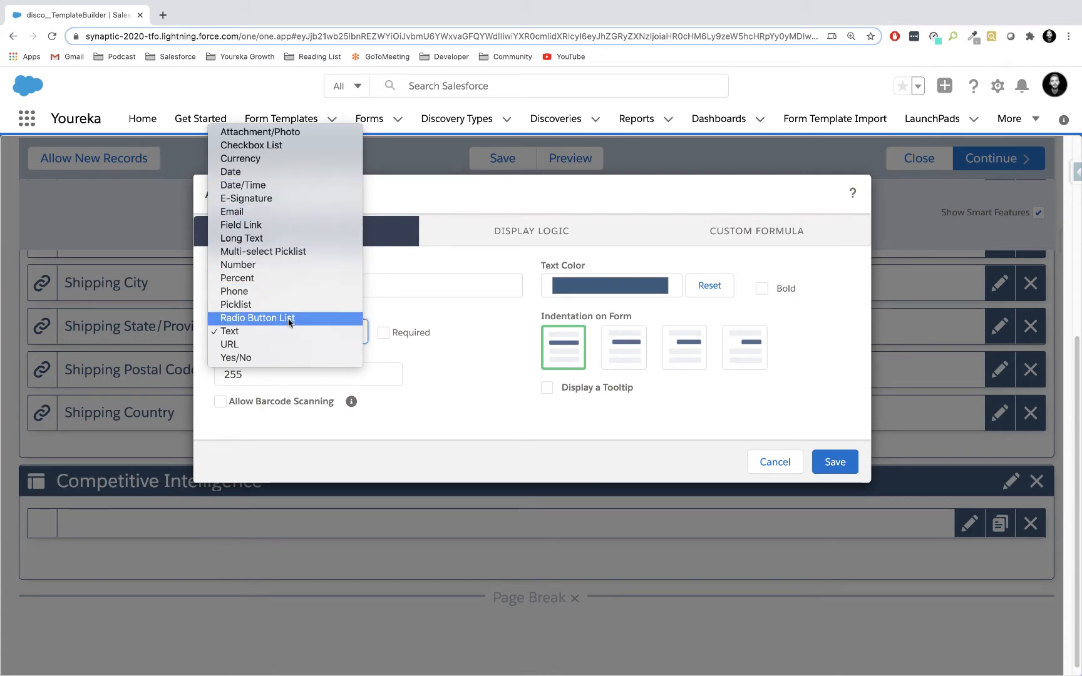
left_click(287, 357)
left_click(335, 288)
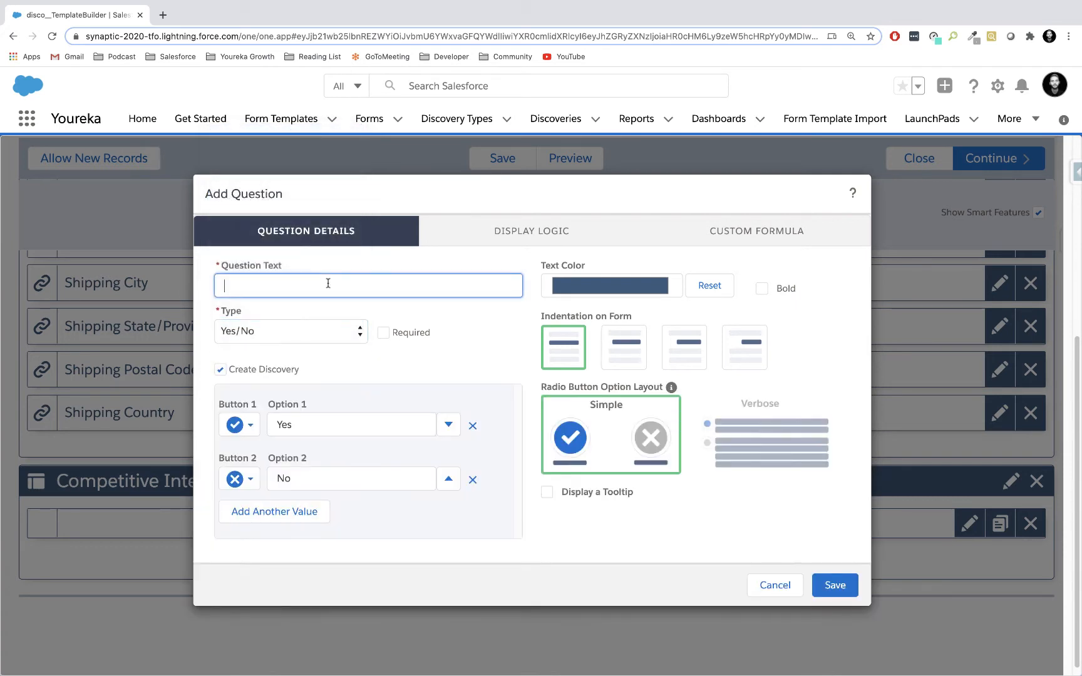
type("Are there competitors present?")
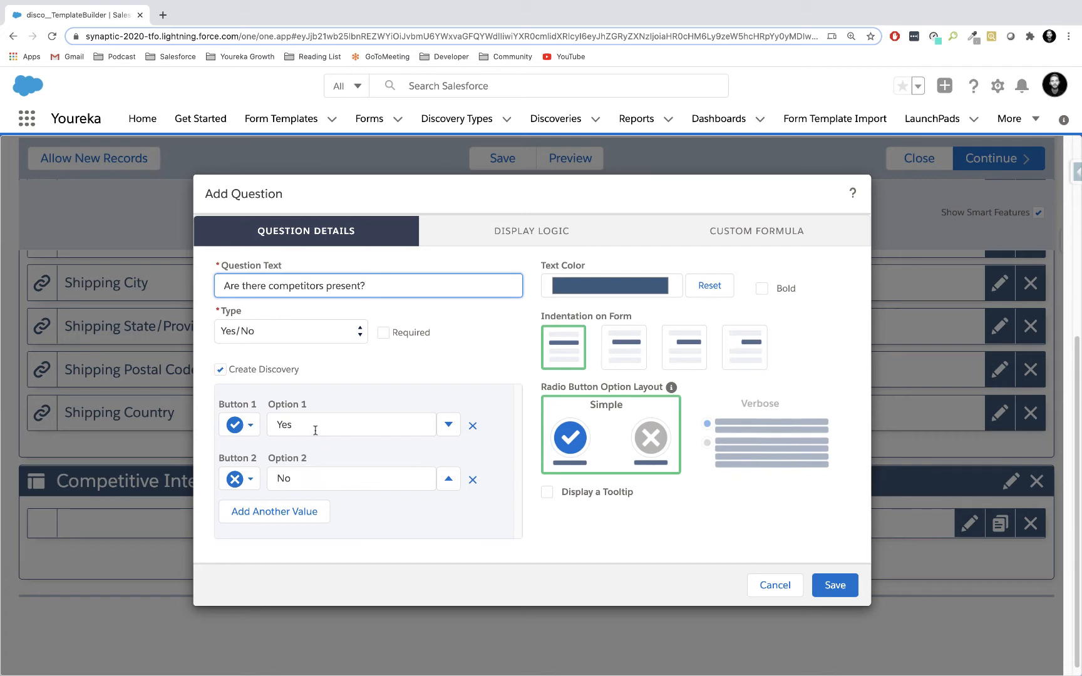
left_click(251, 426)
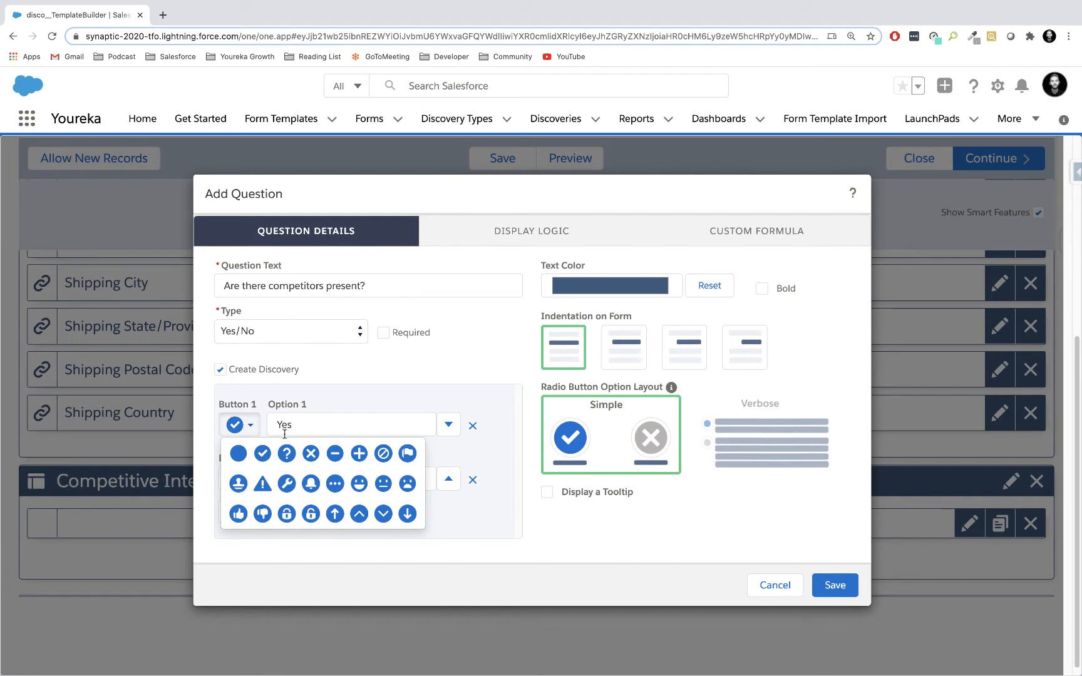
left_click(252, 425)
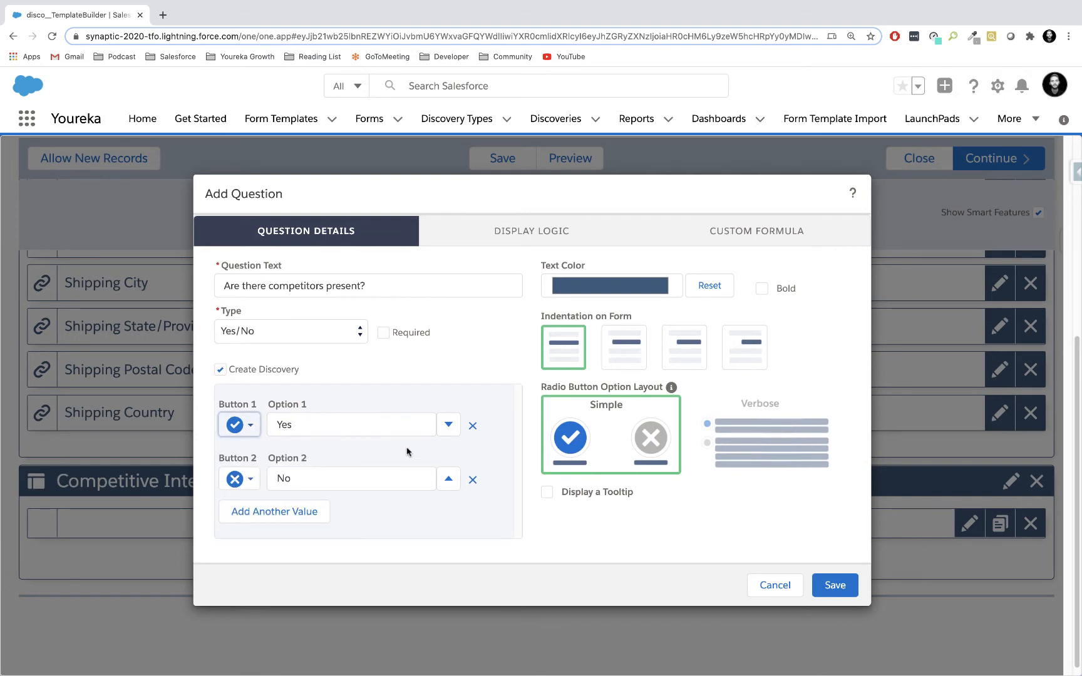
left_click(826, 576)
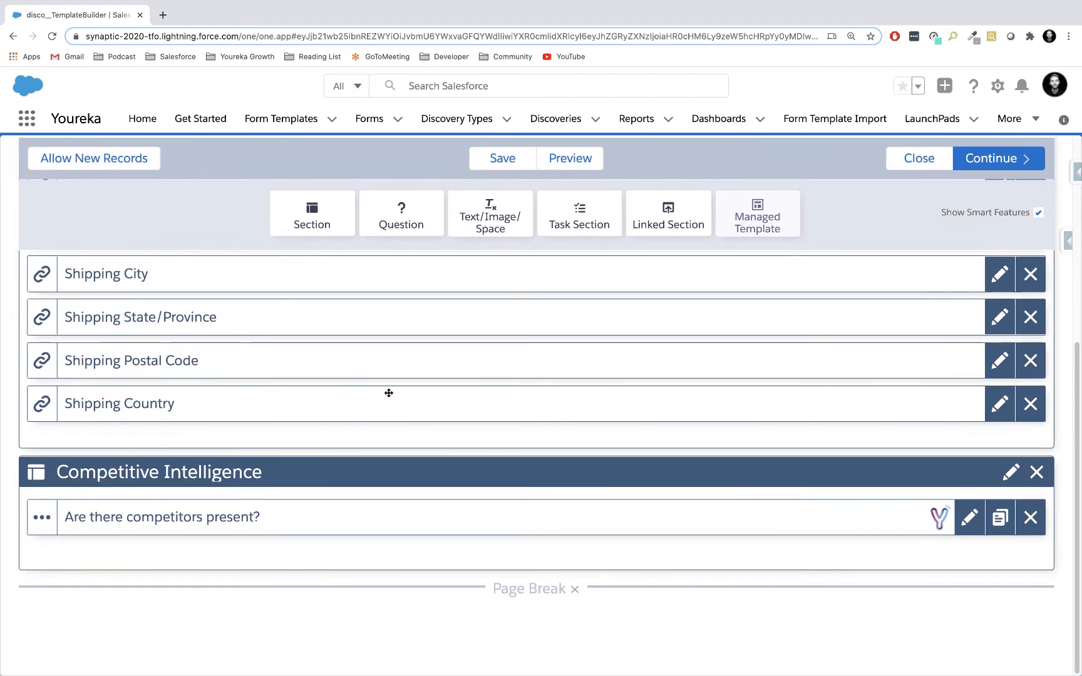
Add a Radio Button List question with the text "Approximately how many competitors are present?" below the "Are there competitors present?" question.
left_click_drag(401, 212, 250, 579)
type("Appr")
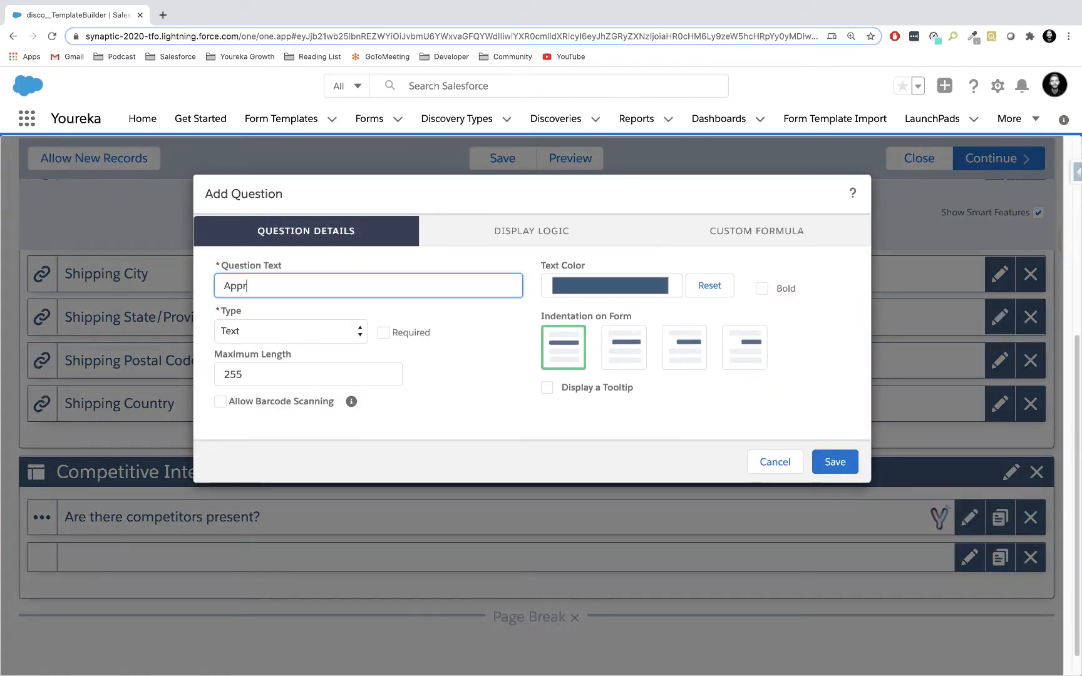
type("oximately how")
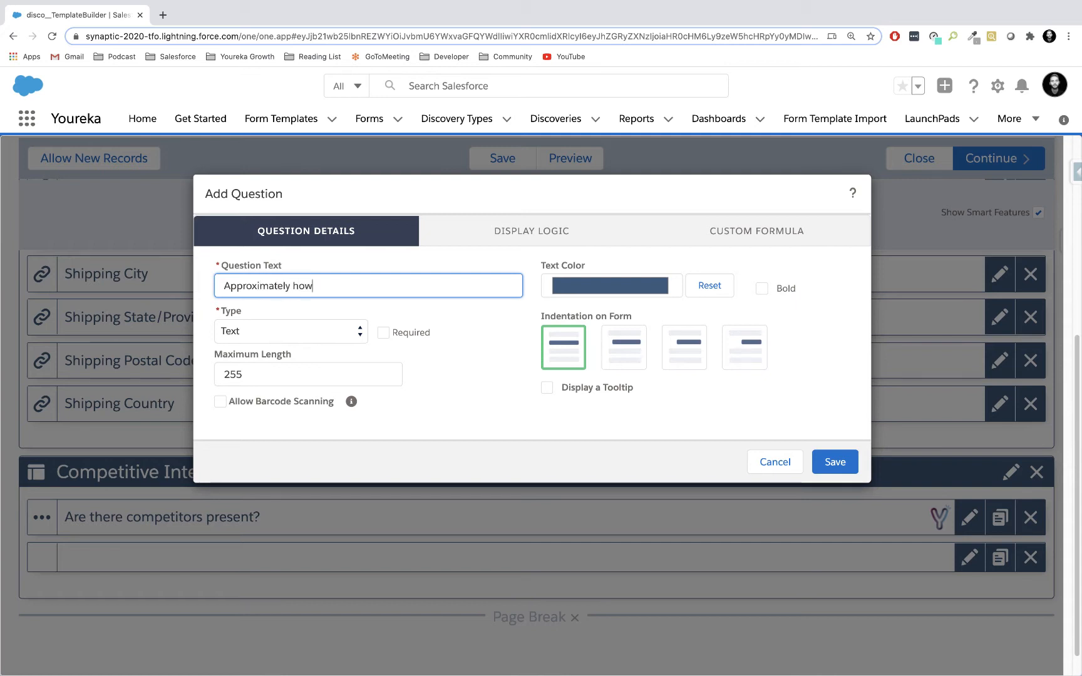
type(" many competitors are present?")
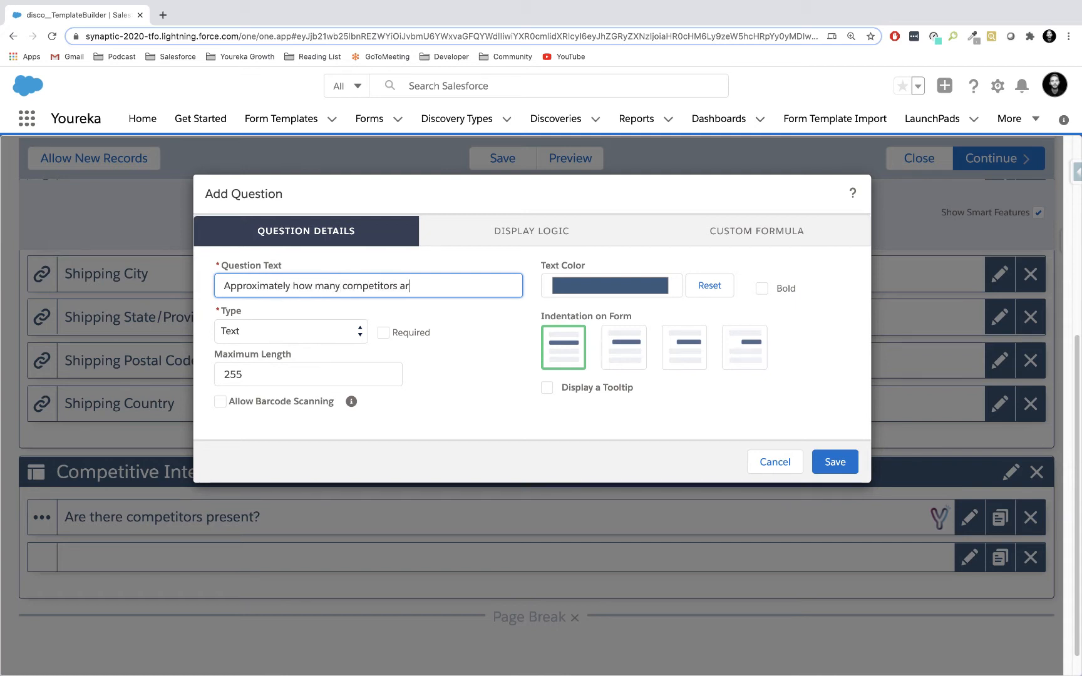
left_click(273, 320)
left_click(286, 336)
key("r")
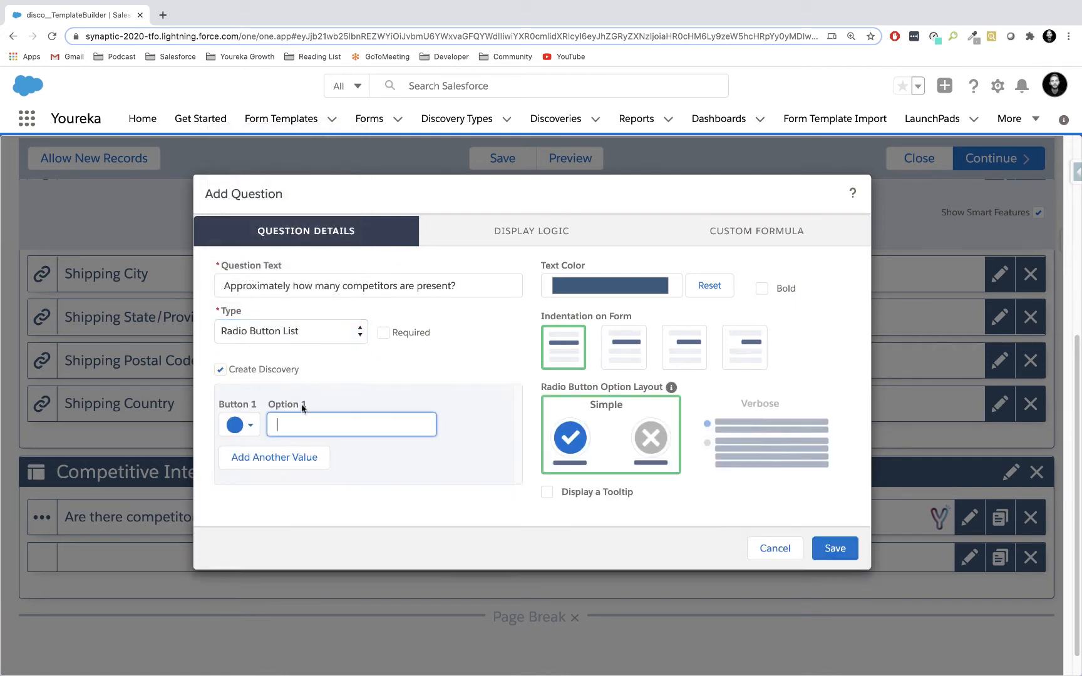
Give the radio button list four answer options: 1-2, 3-4, 5-6 and Greater than 6.
left_click(273, 456)
left_click(249, 509)
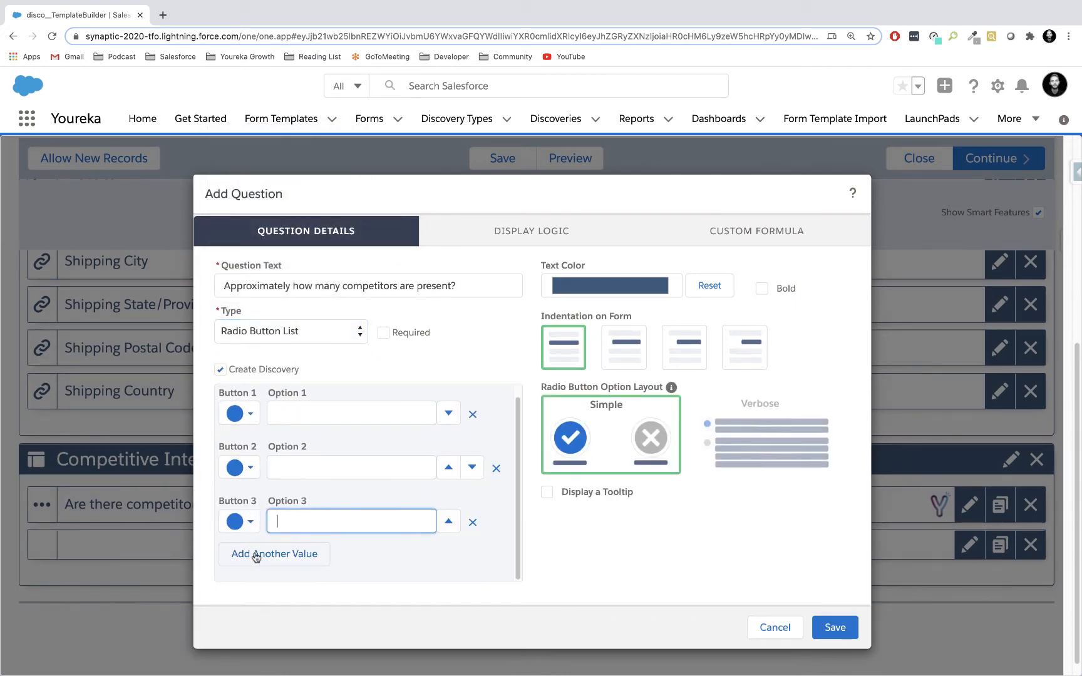
left_click(264, 556)
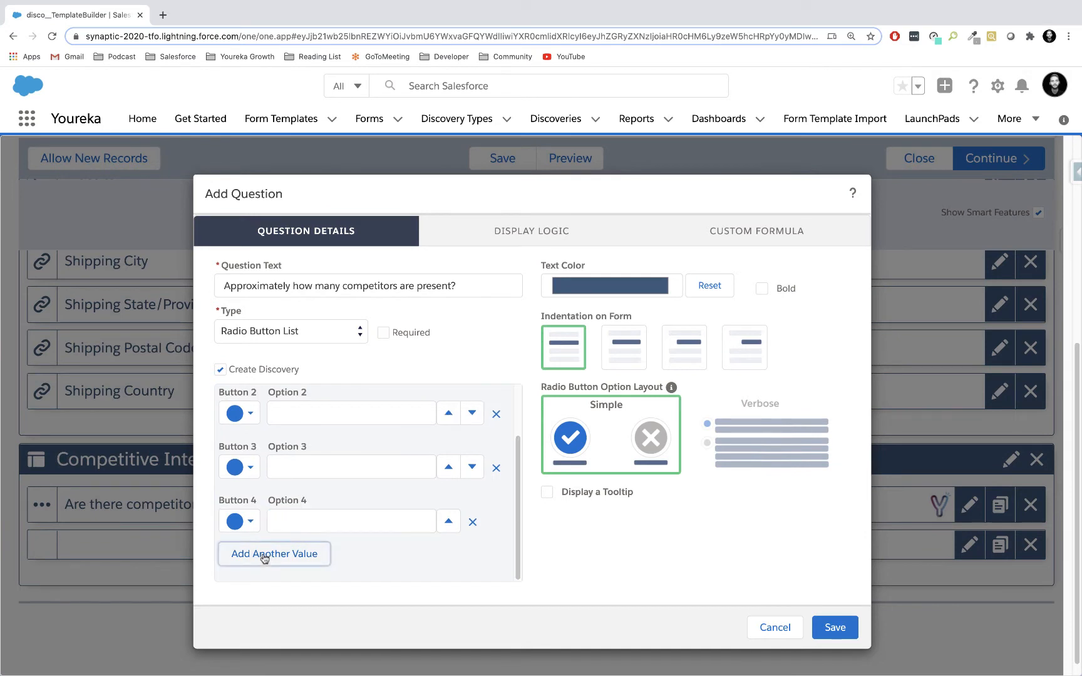
scroll(302, 455, "up", 2)
left_click(305, 431)
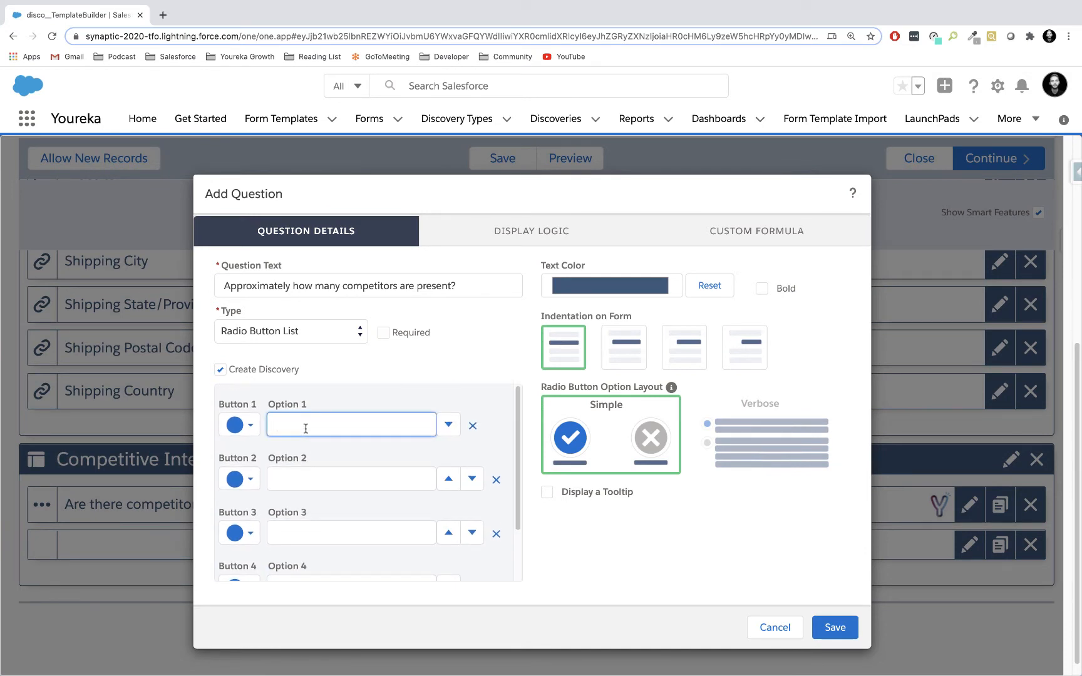
type("1-2")
left_click(296, 478)
type("3-4")
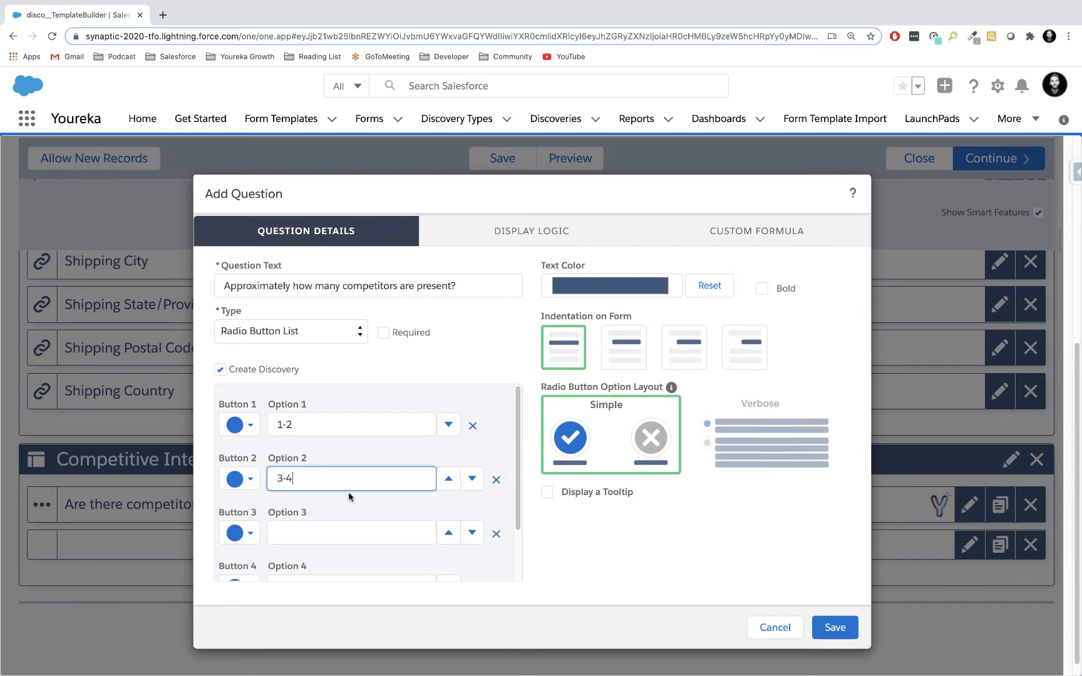
left_click(293, 531)
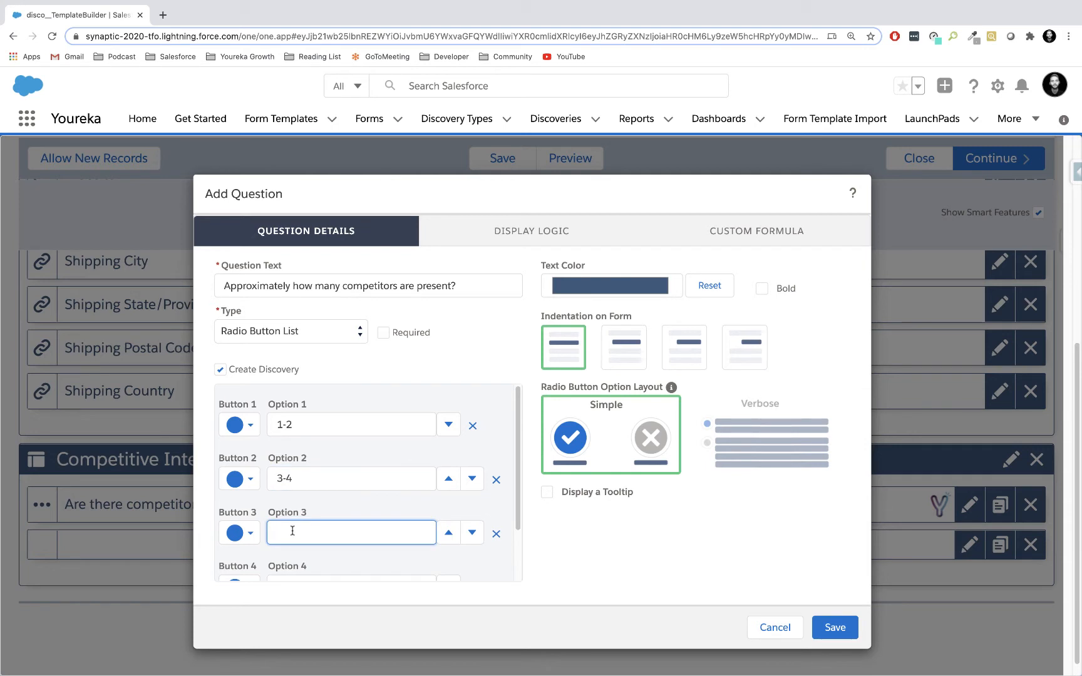
type("5-6")
key("Tab")
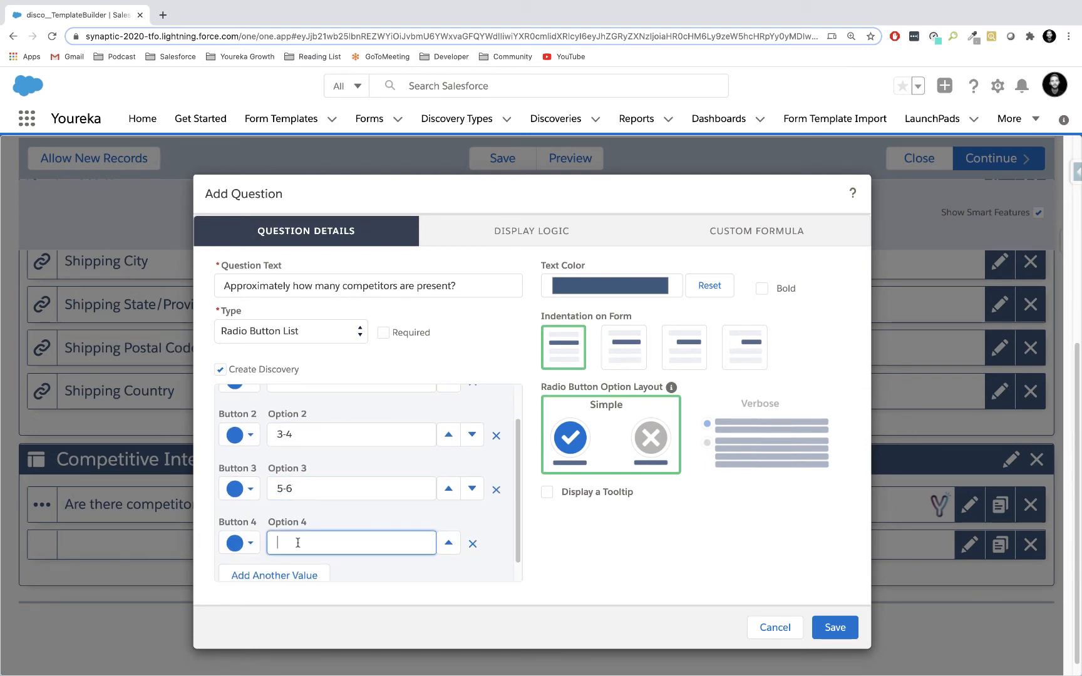
type("Greater than 6")
Add a fifth answer option named "Other" and set the radio button option layout to Verbose.
scroll(272, 480, "up", 3)
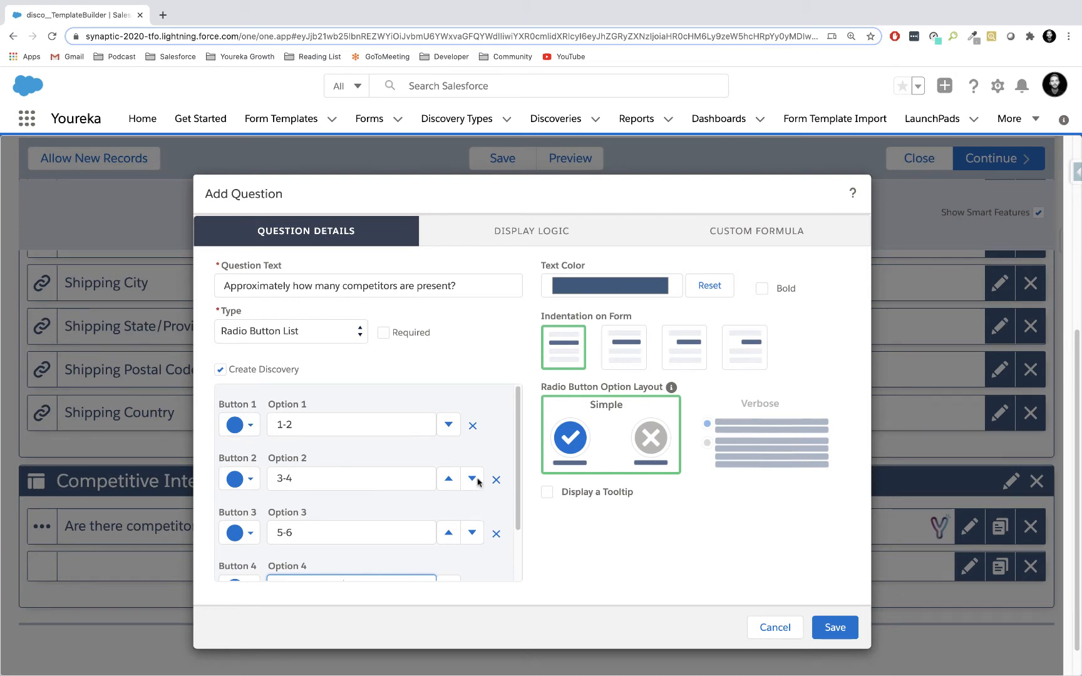
scroll(377, 507, "down", 2)
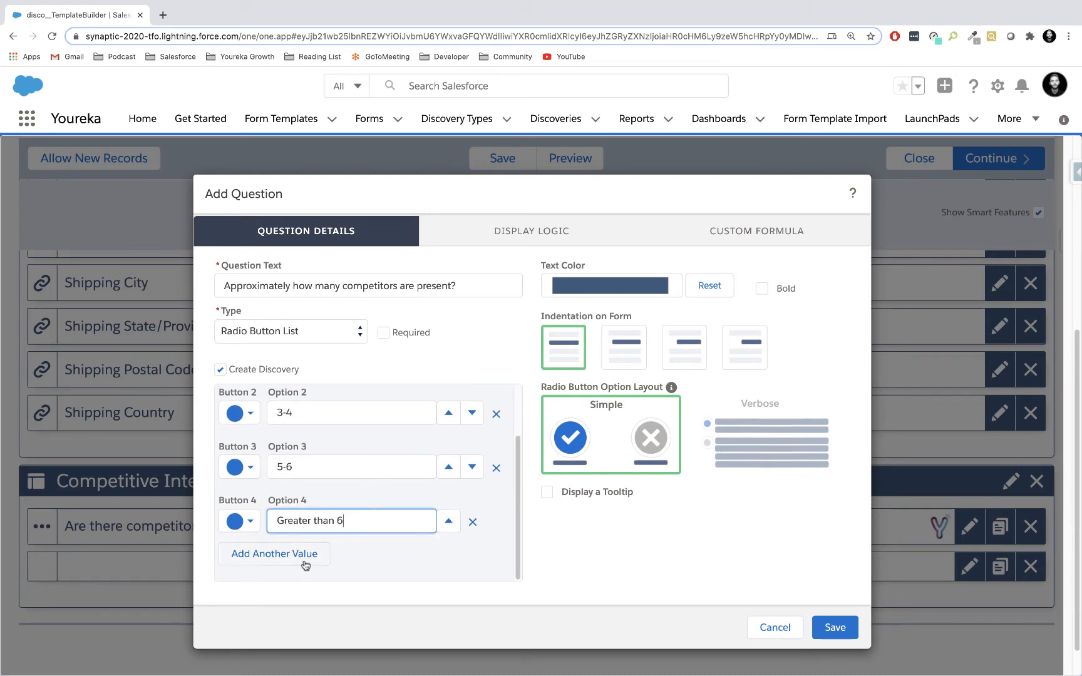
left_click(277, 553)
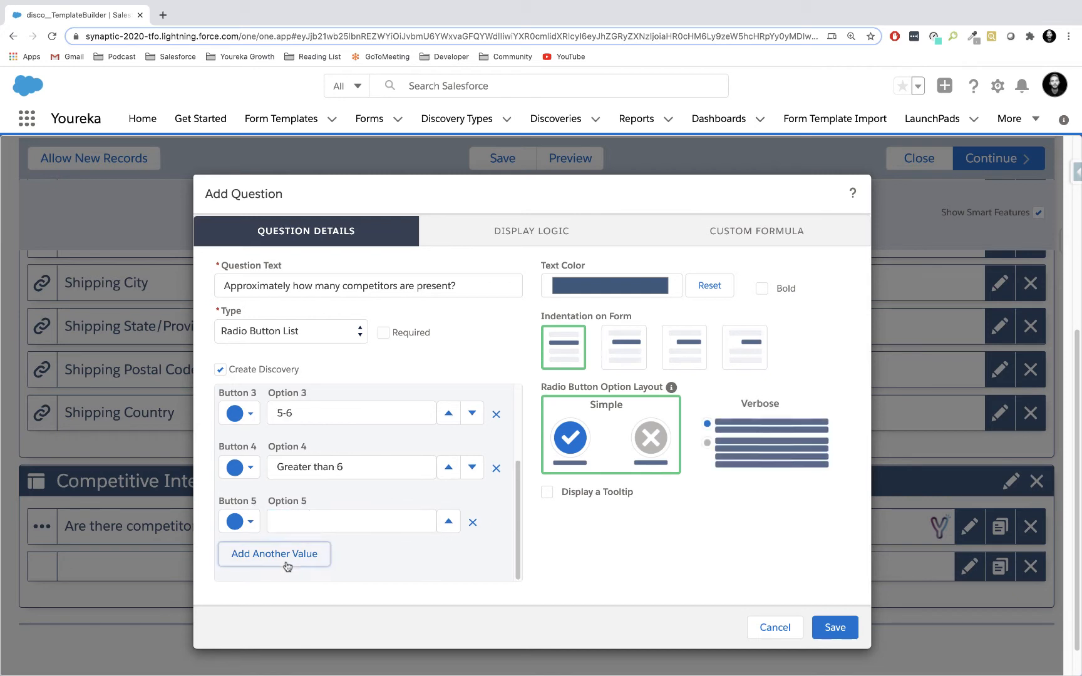
left_click(295, 523)
type("O")
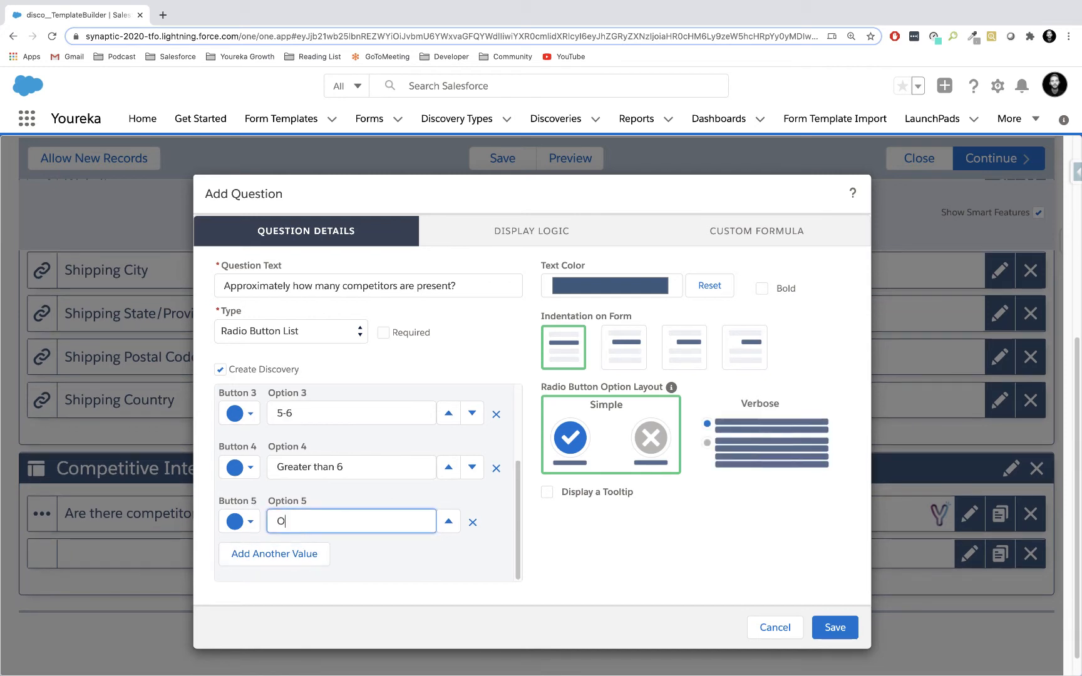
type("ther")
left_click(751, 446)
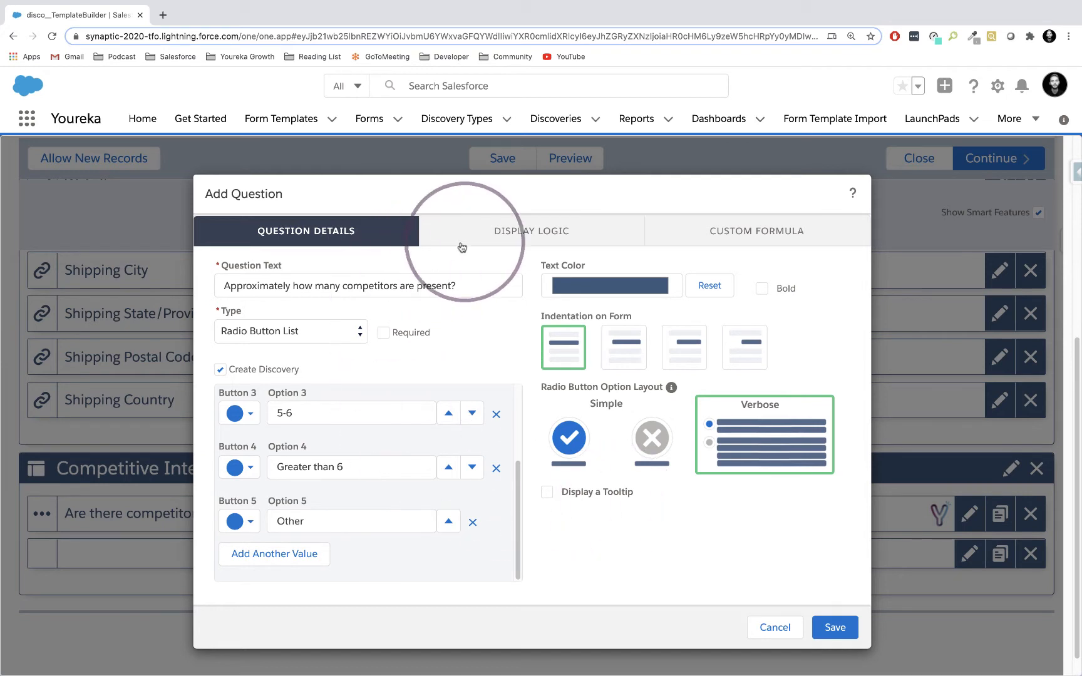
Make the question conditionally visible when "Are there competitors present?" in Competitive Intelligence is answered Yes, and save it.
left_click(537, 237)
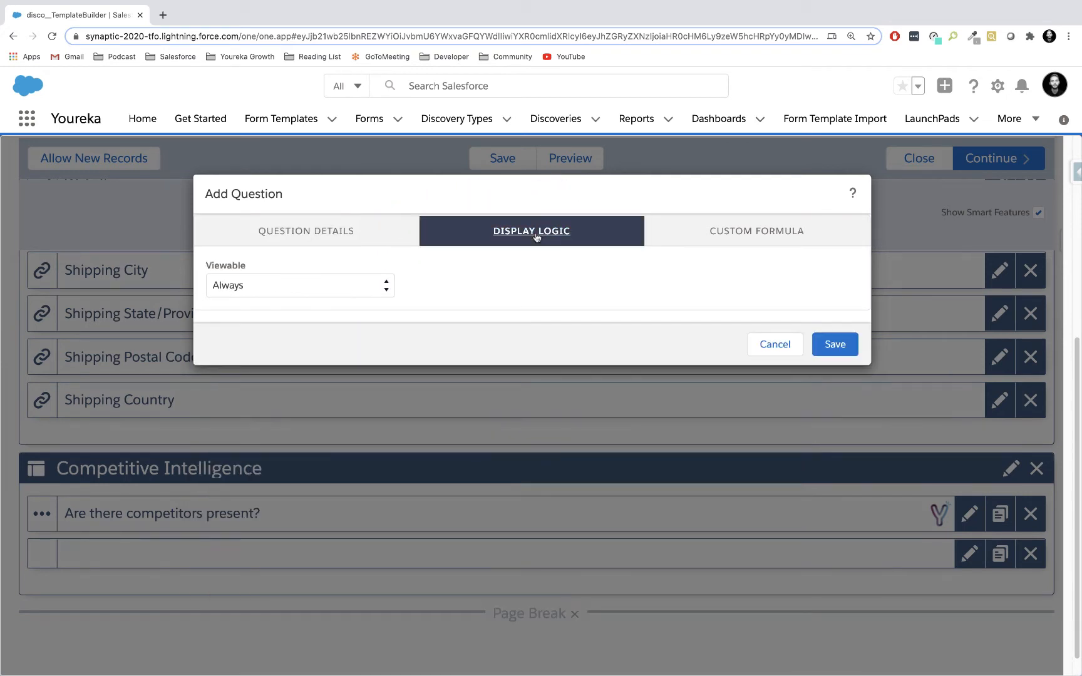
left_click(343, 287)
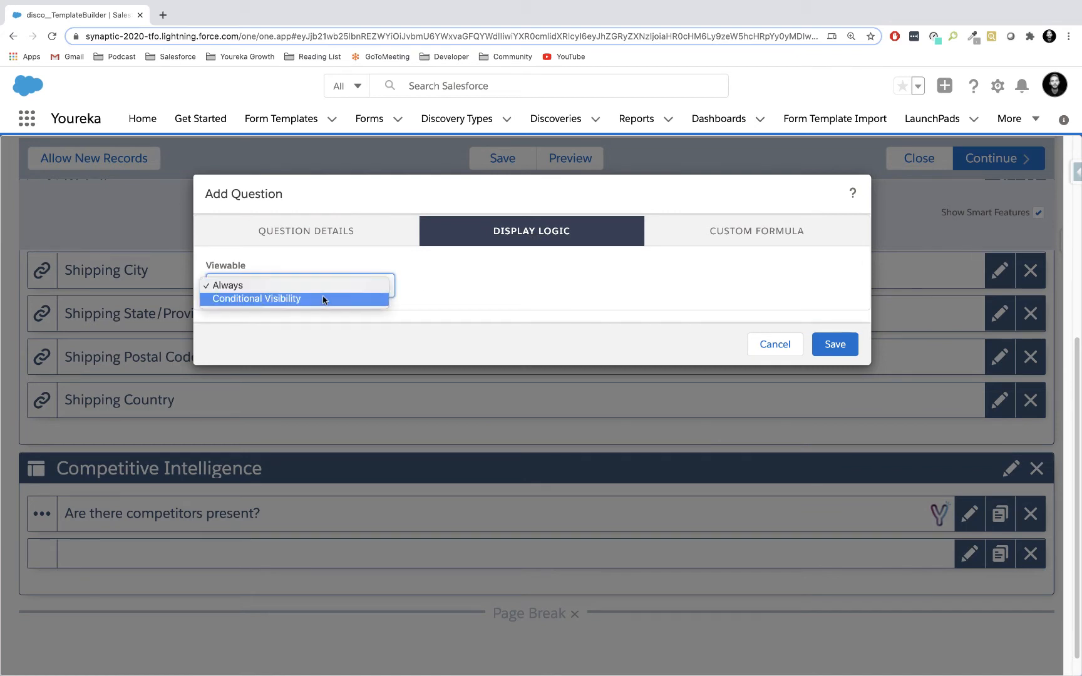
left_click(319, 300)
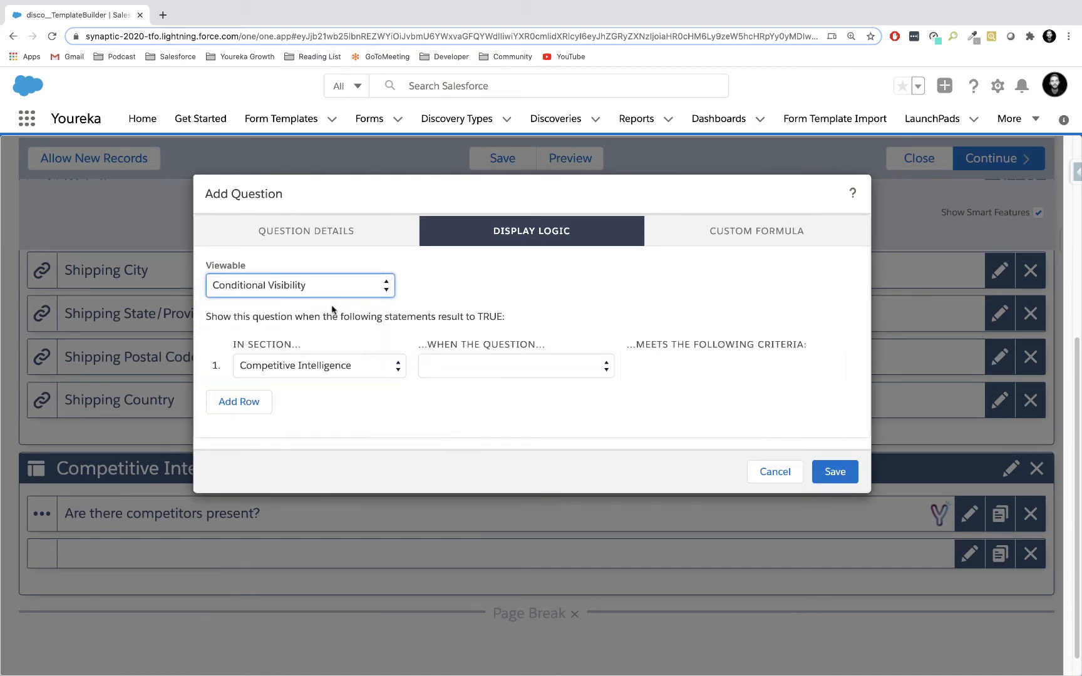
left_click(476, 366)
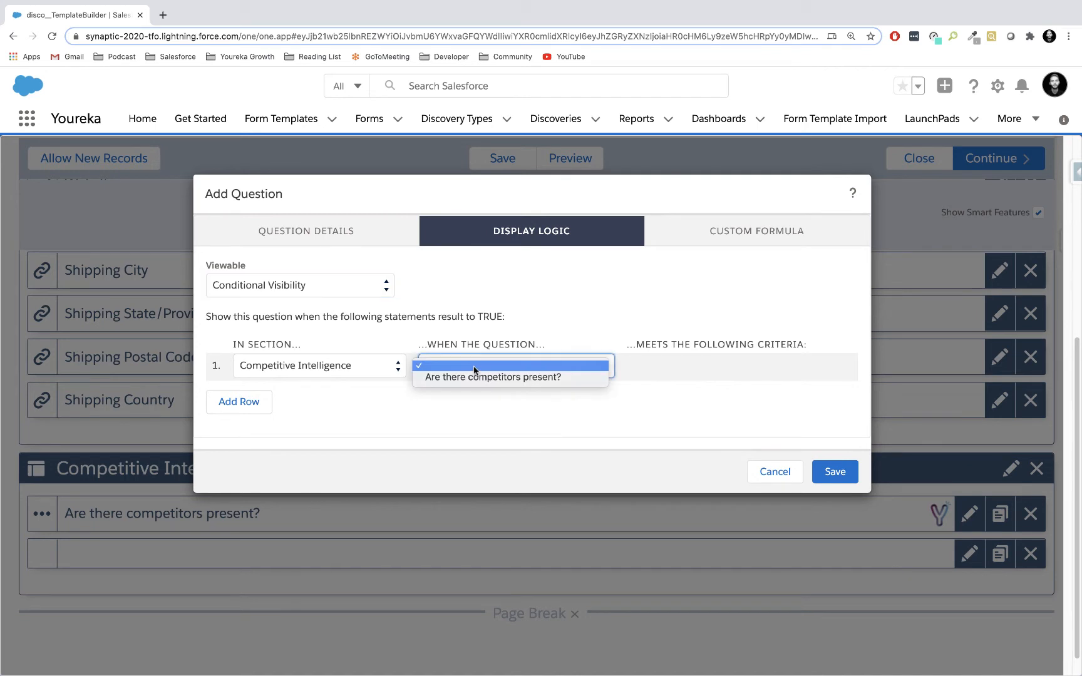
left_click(475, 377)
left_click(638, 370)
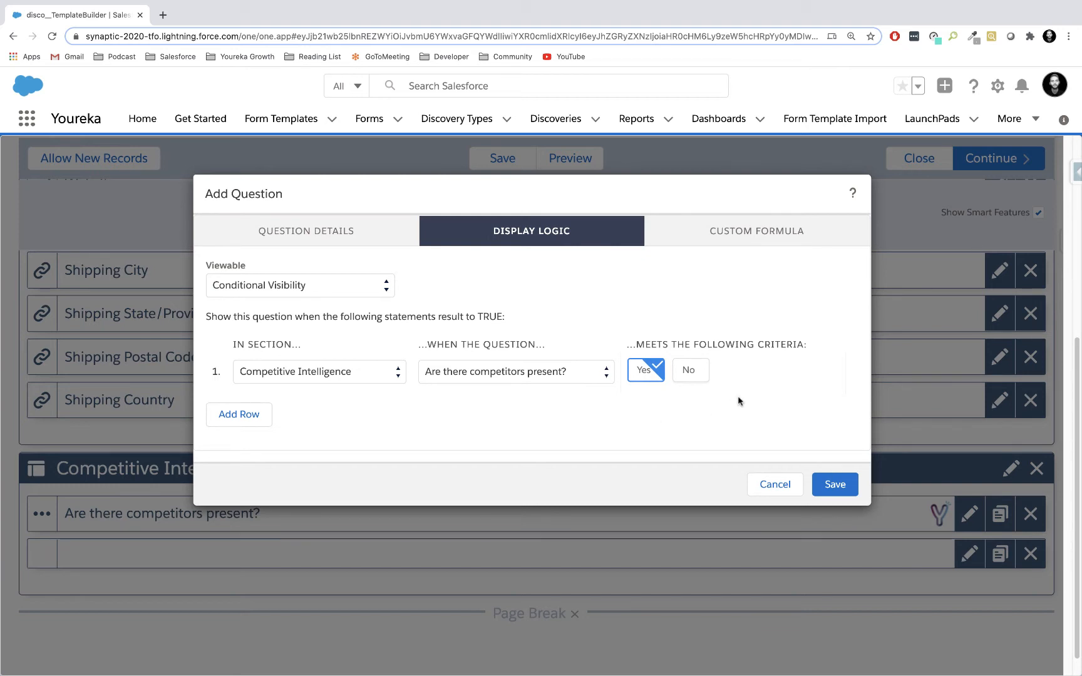
left_click(834, 484)
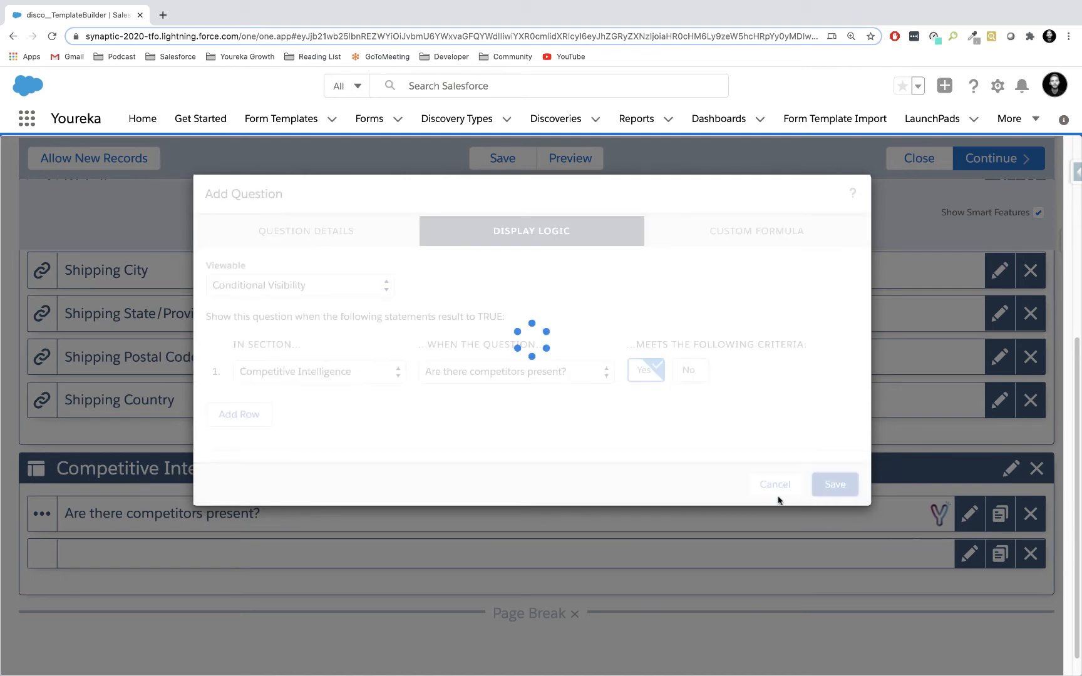
Preview the form in the Web layout and toggle the Yes answer to "Are there competitors present?" to test the conditional question.
scroll(583, 516, "down", 1)
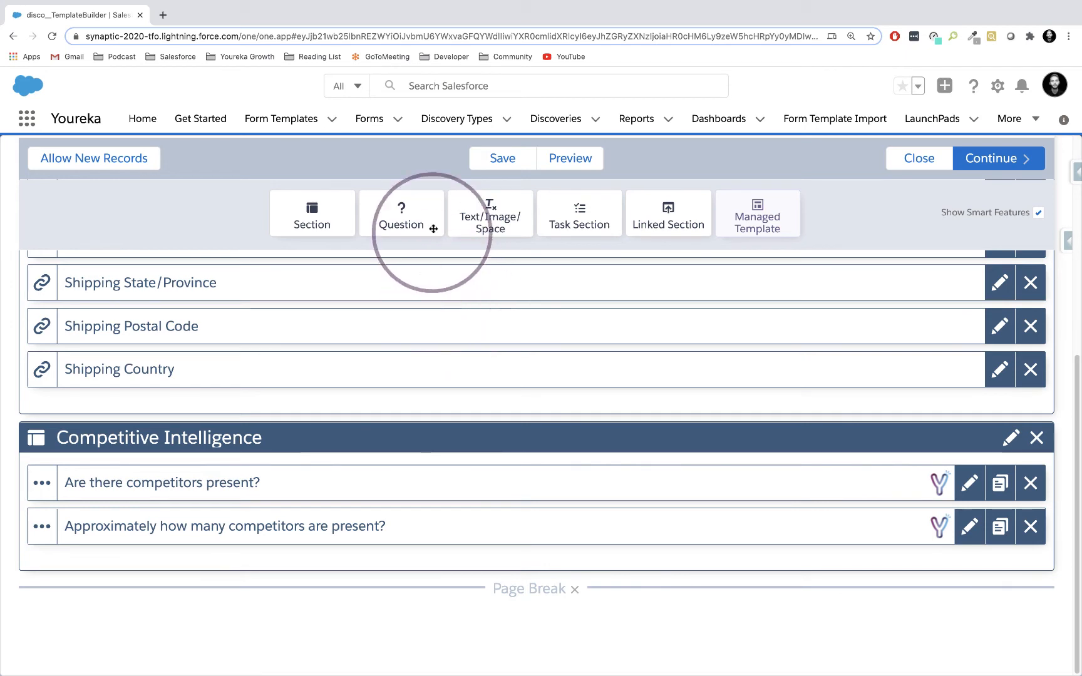
left_click(570, 159)
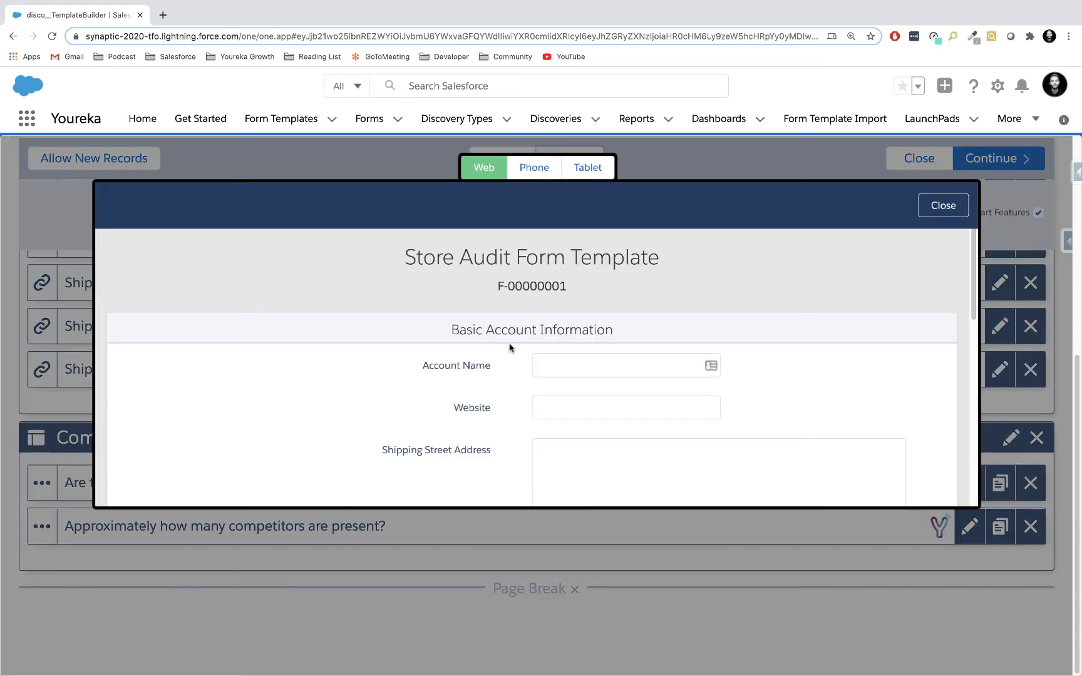
scroll(491, 379, "down", 3)
scroll(491, 378, "down", 7)
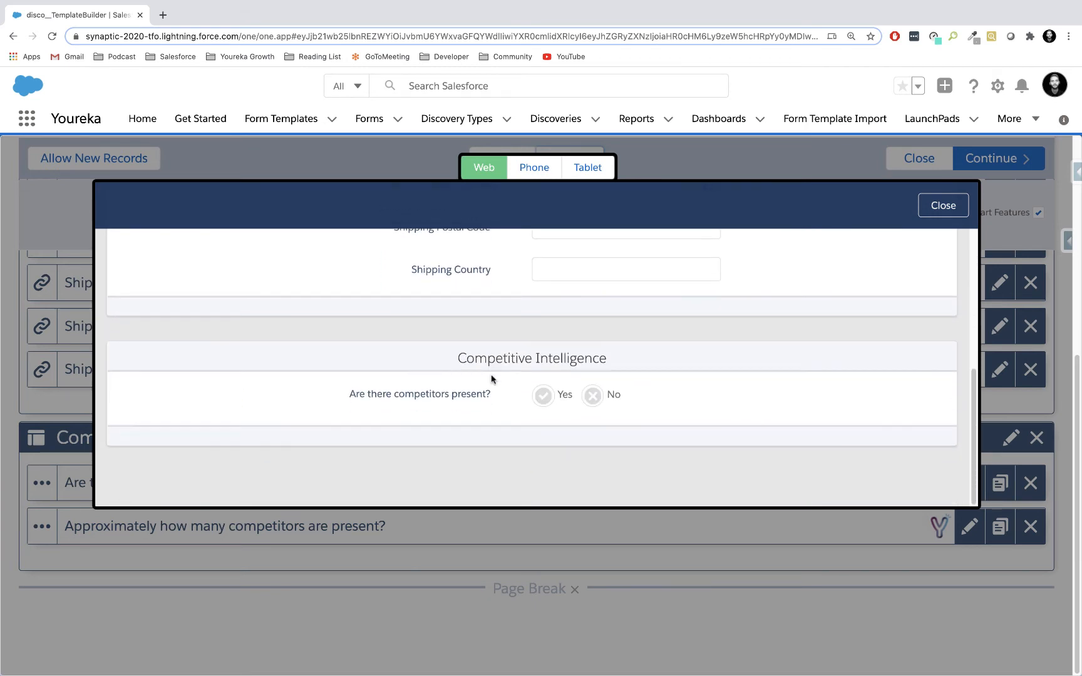
left_click(542, 394)
scroll(512, 405, "down", 1)
scroll(514, 405, "down", 1)
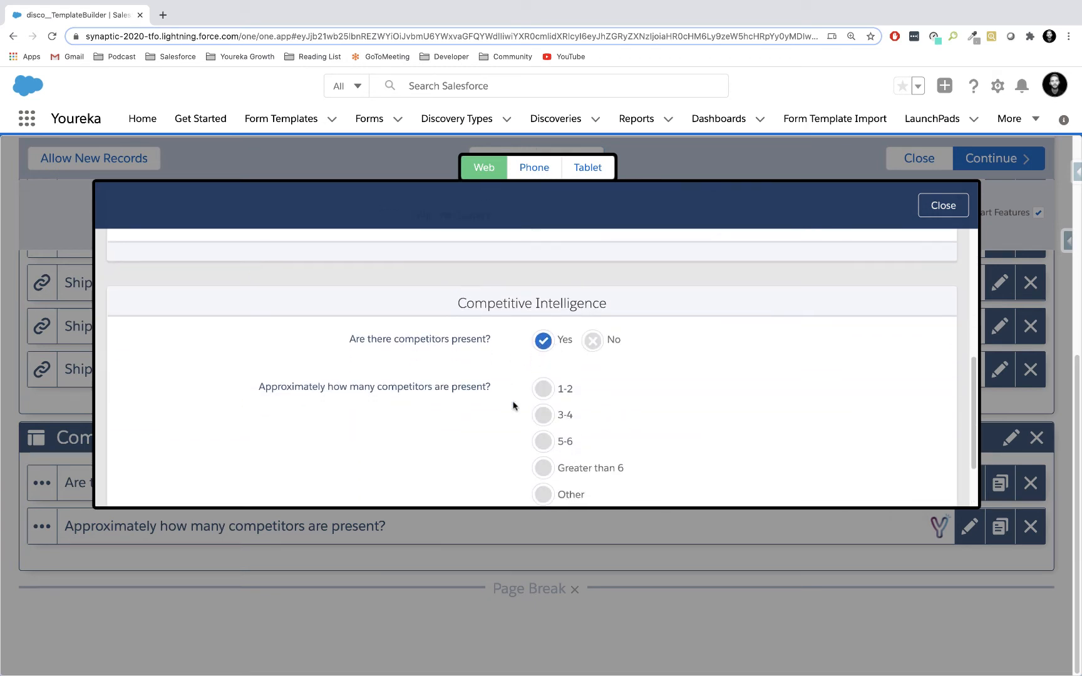
left_click(547, 306)
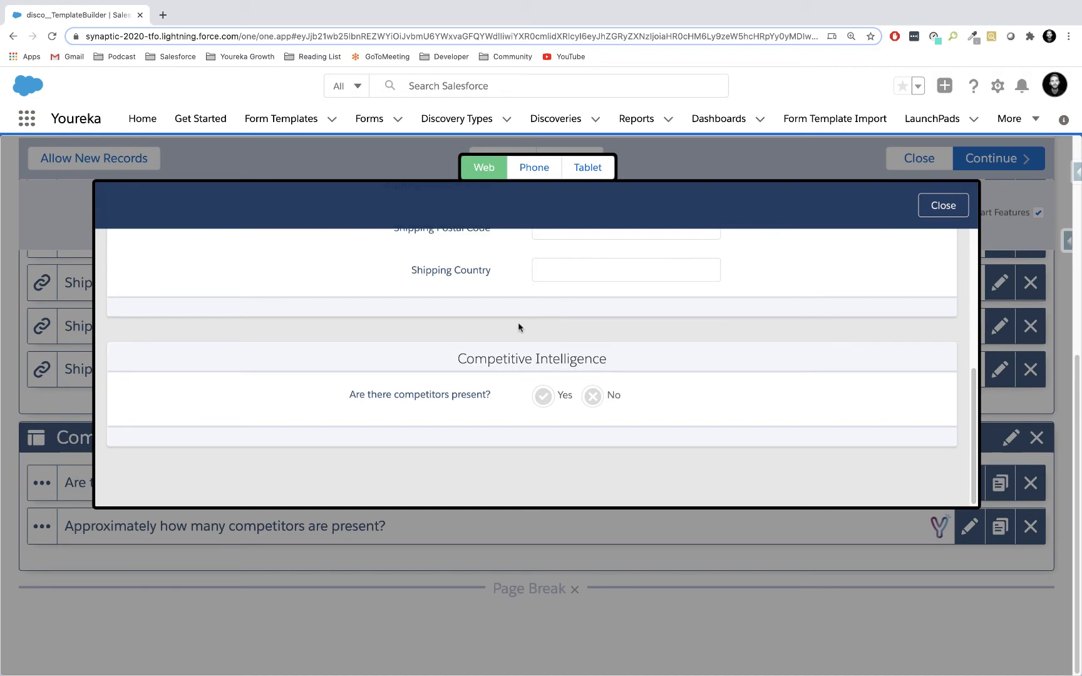
Test the Yes answer to "Are there competitors present?" in the Phone preview, check the Tablet preview, and close the preview.
left_click(538, 174)
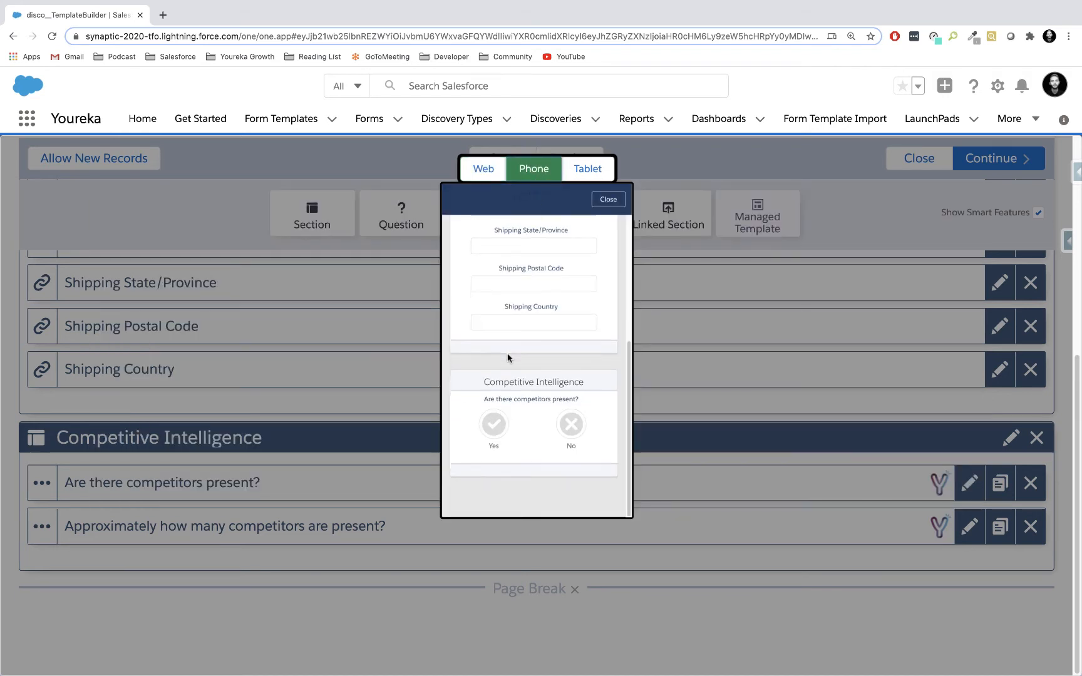
left_click(494, 430)
scroll(533, 313, "down", 1)
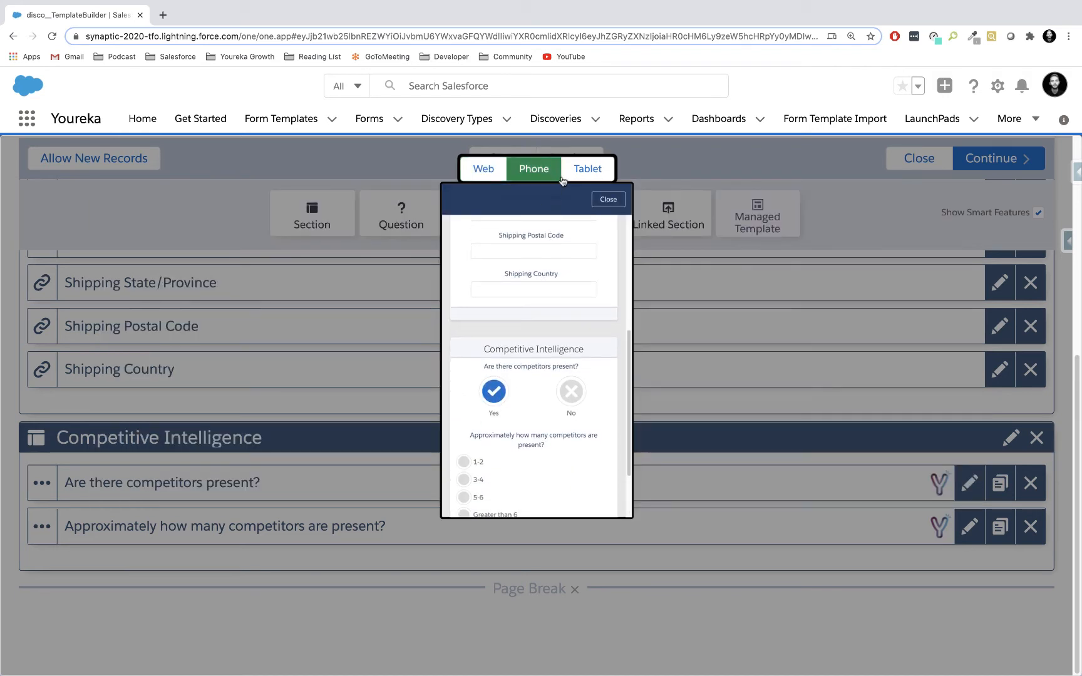
left_click(587, 169)
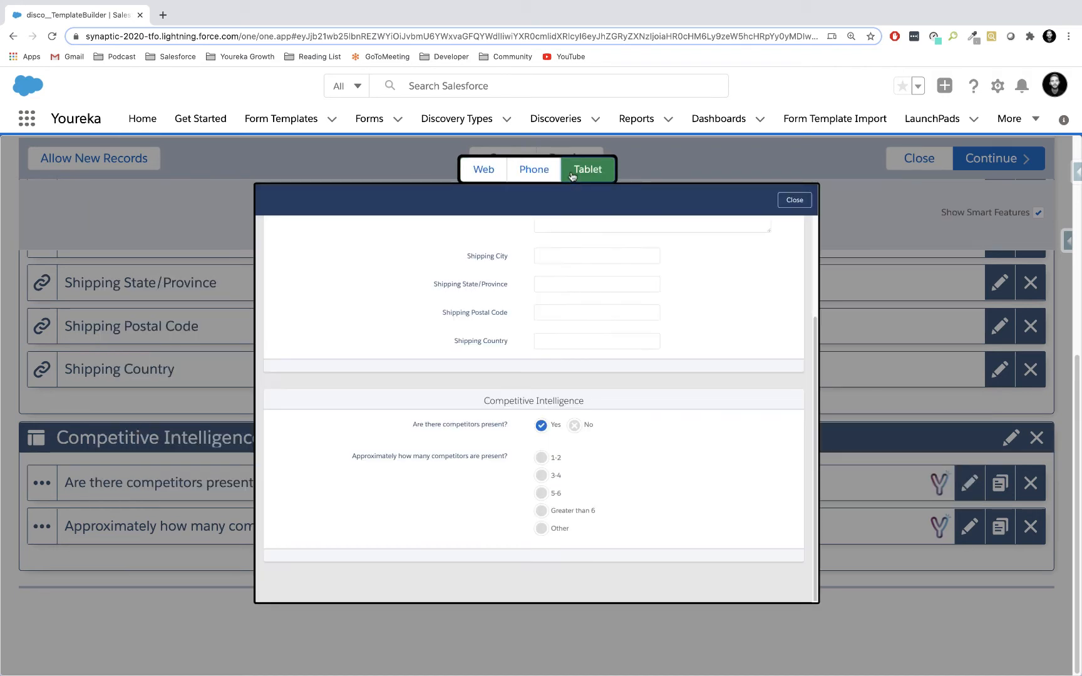
left_click(795, 199)
scroll(557, 459, "down", 1)
scroll(558, 459, "down", 2)
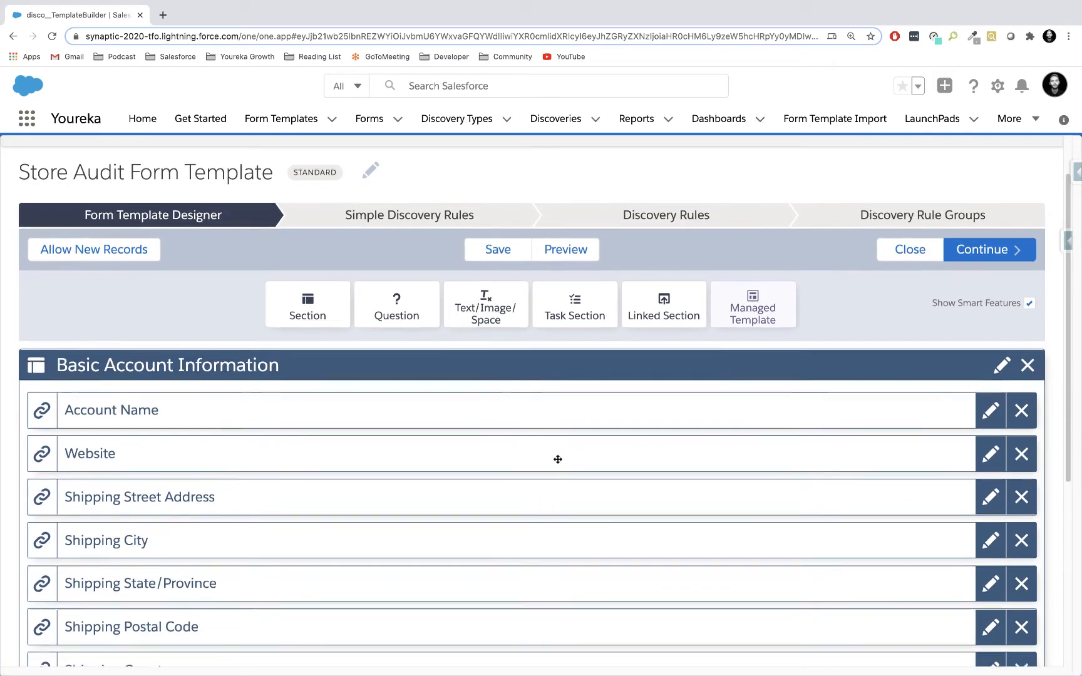
scroll(558, 460, "down", 4)
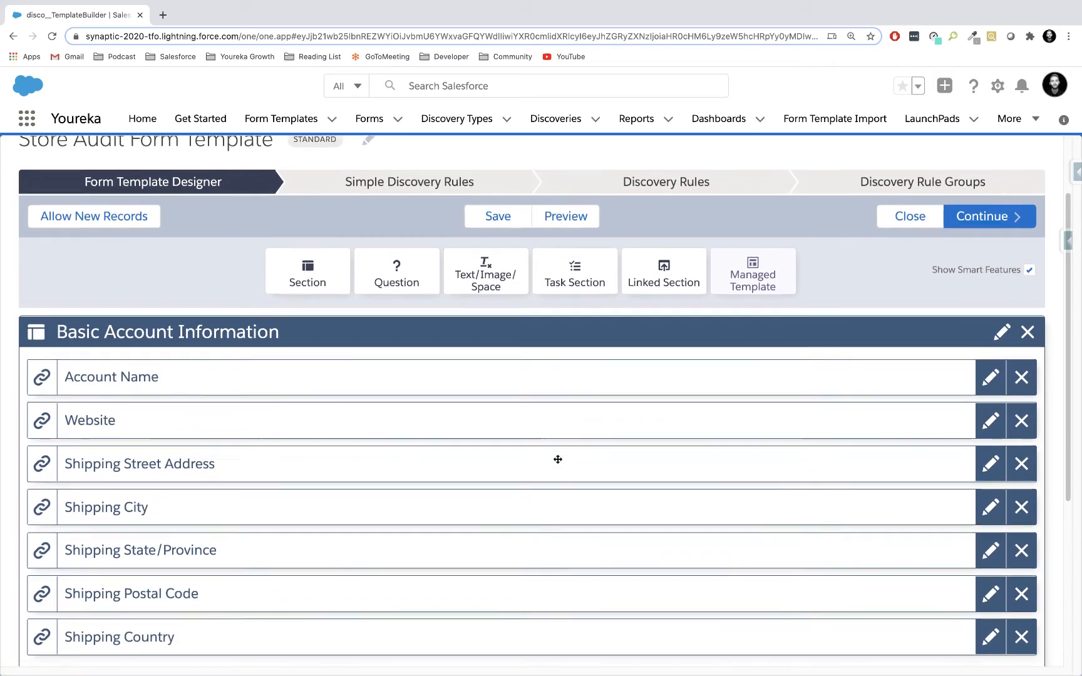
scroll(558, 459, "down", 5)
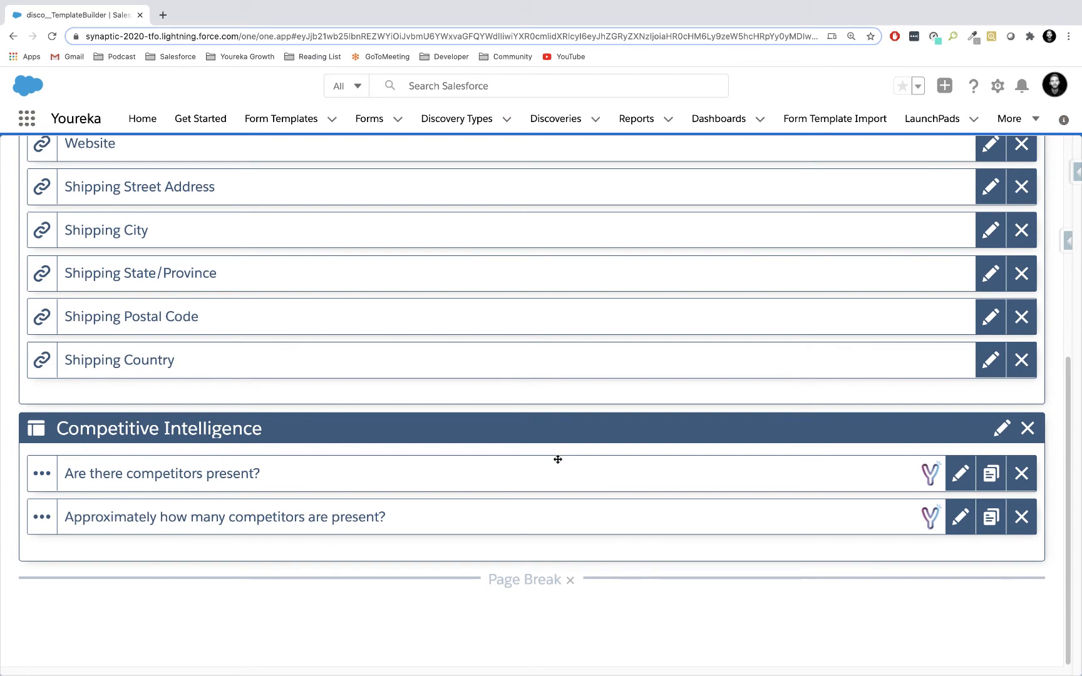
scroll(341, 413, "up", 12)
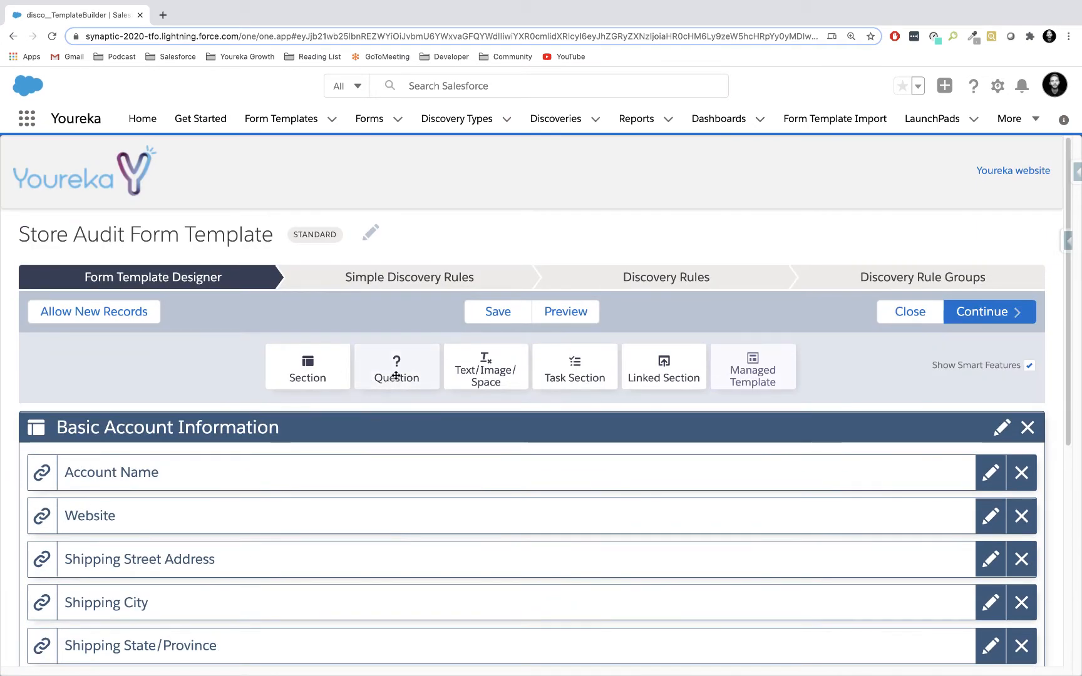
left_click_drag(398, 362, 496, 512)
left_click(755, 461)
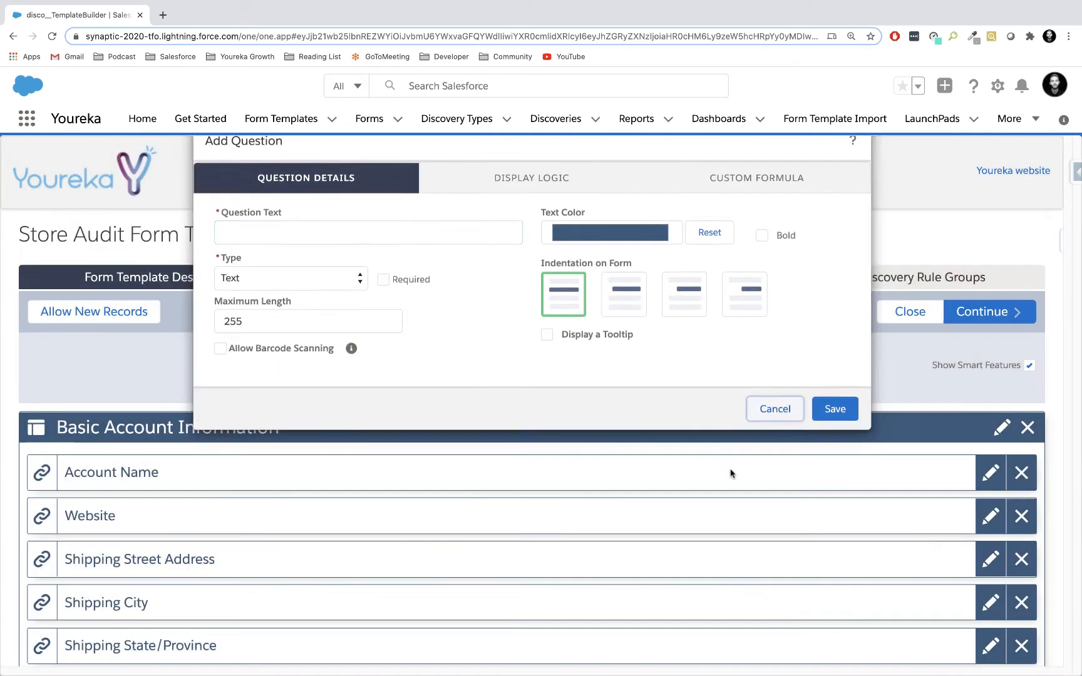
Add a Radio Button List question "Are our prices lower than average, average, or higher than average?" at the end of the Competitive Intelligence section.
scroll(505, 580, "down", 3)
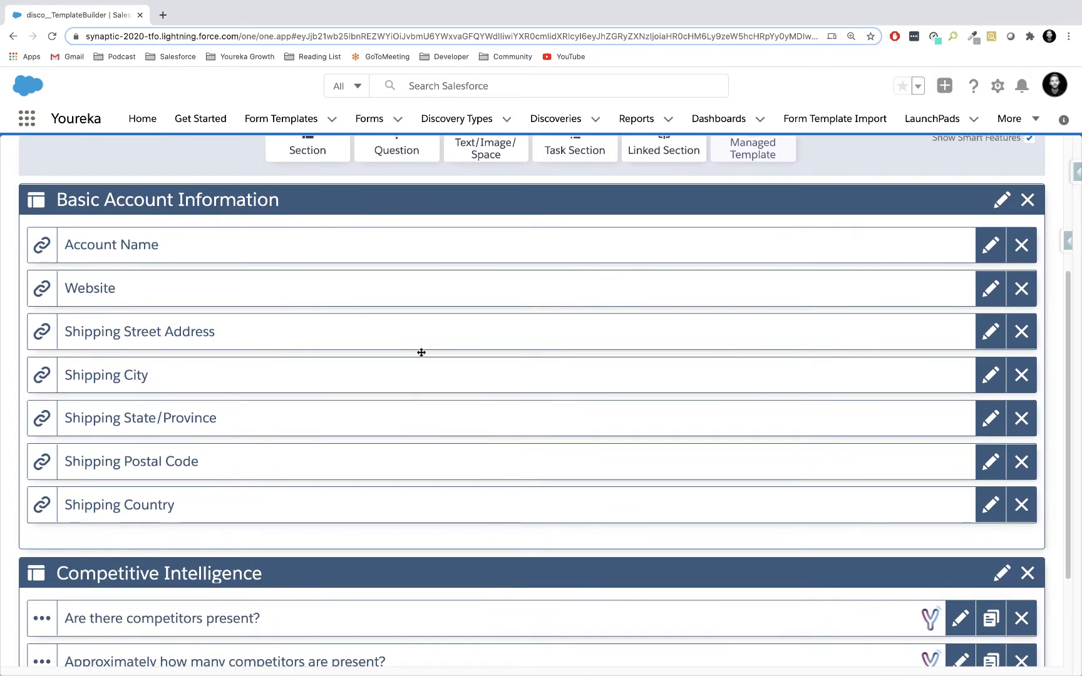
left_click_drag(399, 164, 322, 645)
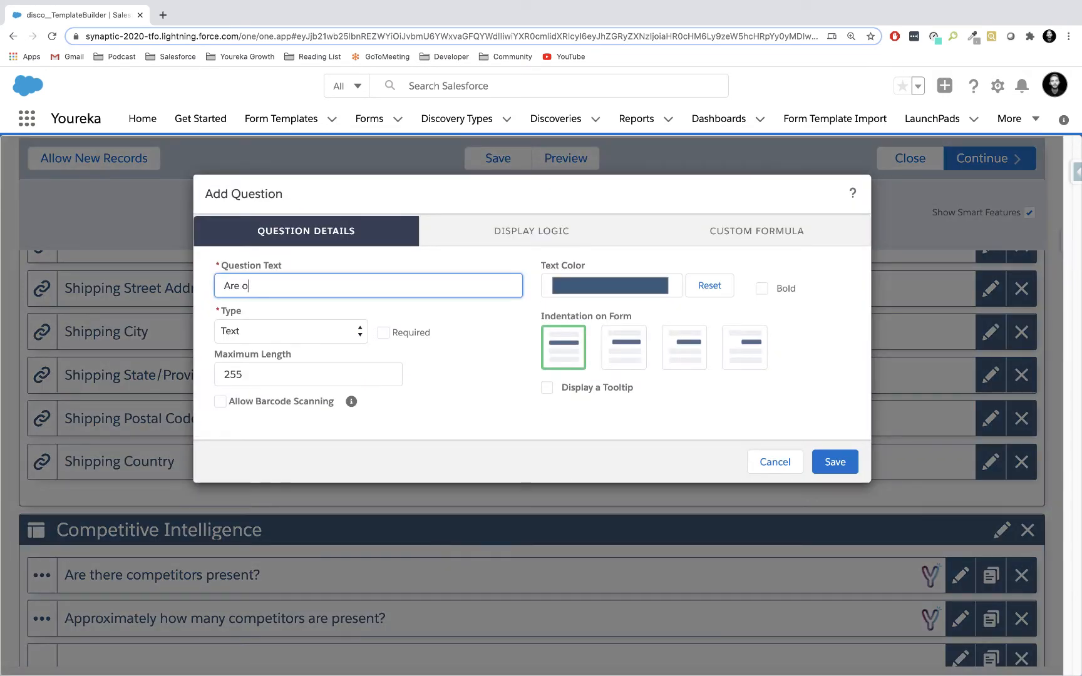
type("Are our prices lower than average, average, or")
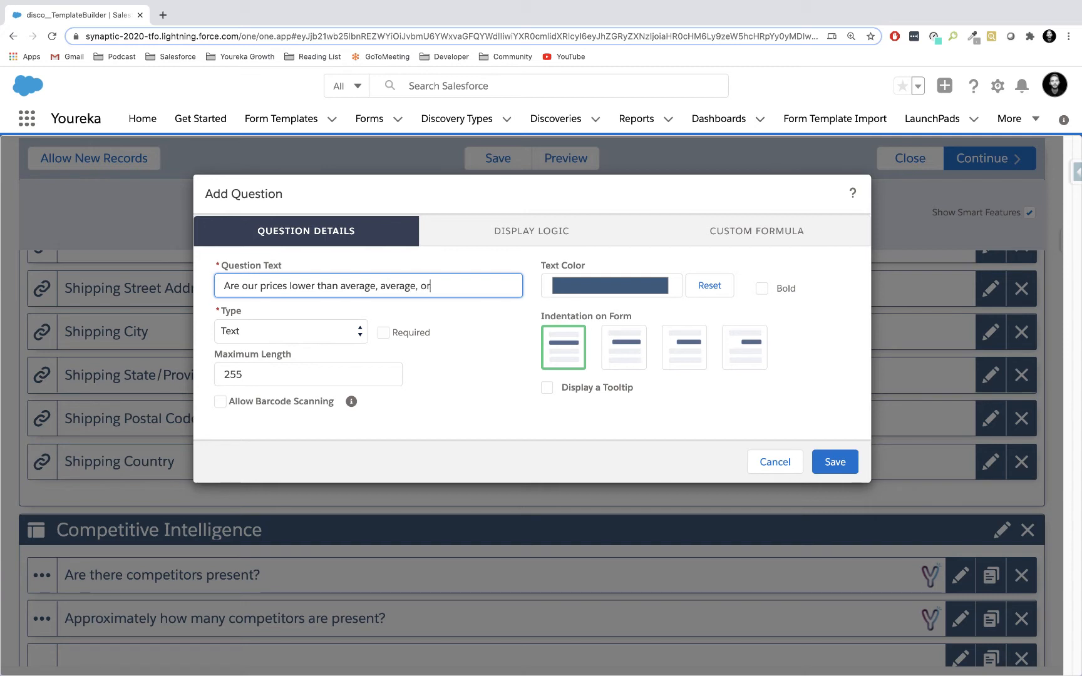
type(" higher a")
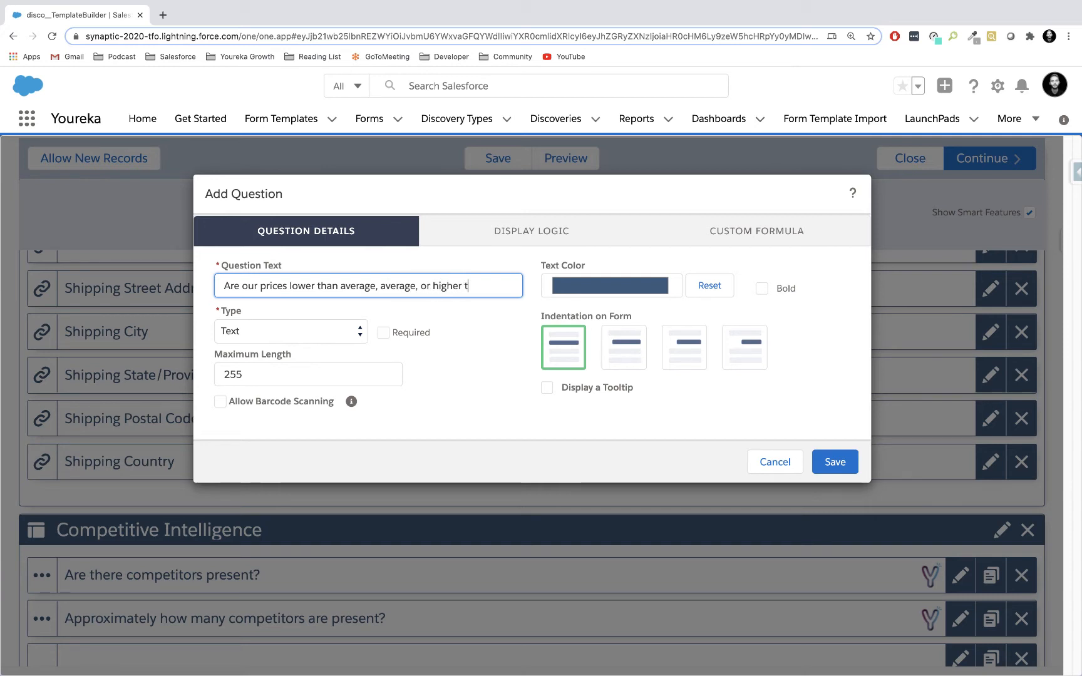
type("verage?")
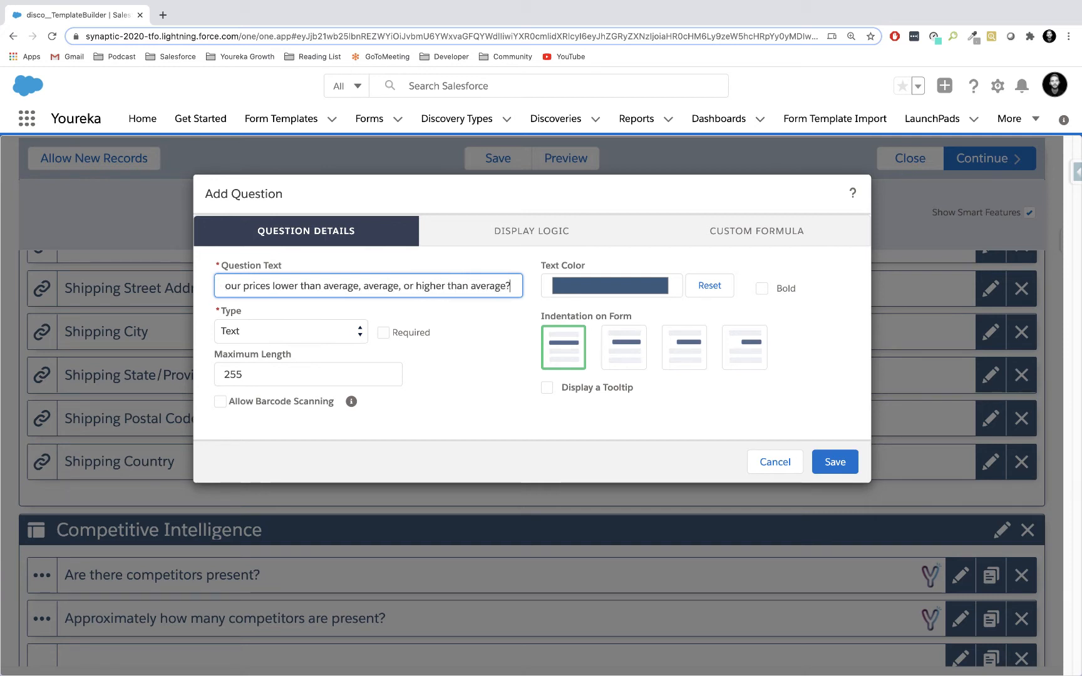
left_click(346, 331)
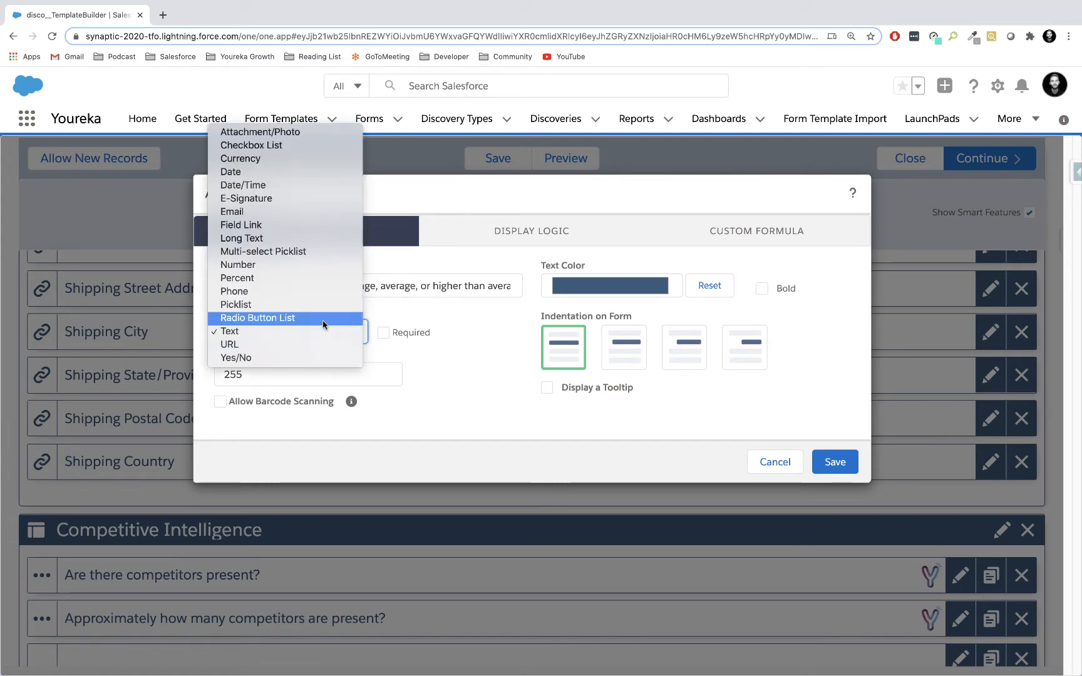
left_click(321, 318)
Give the pricing question three answer options: Lower than average, Average and Higher than average.
left_click(332, 431)
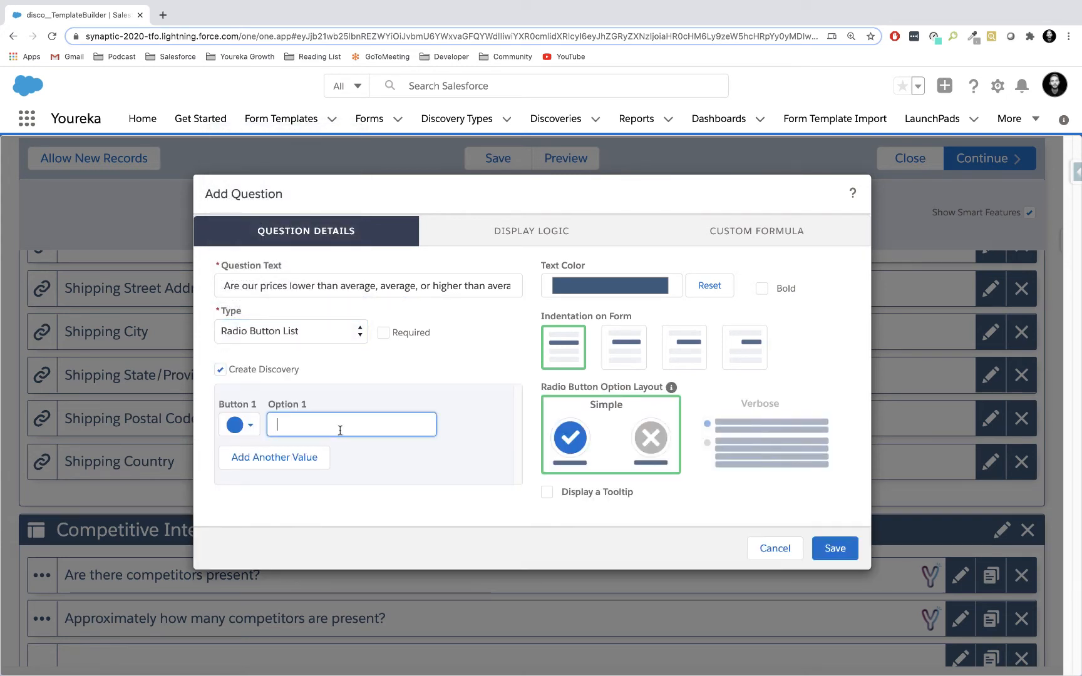
type("Lower than avera")
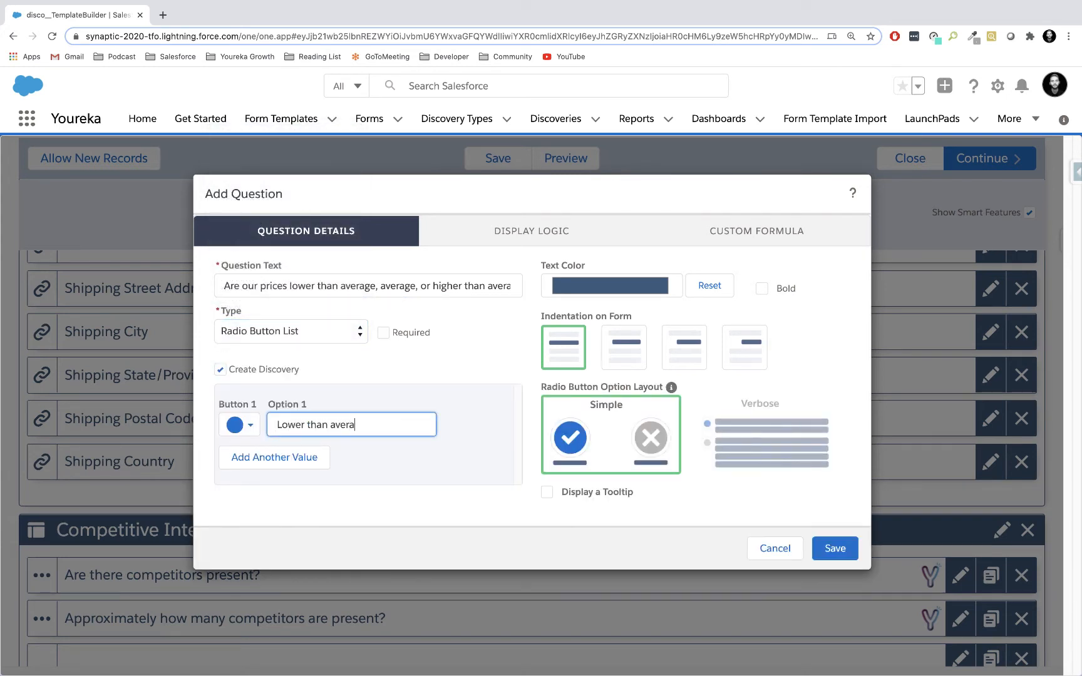
type("ge")
left_click(279, 456)
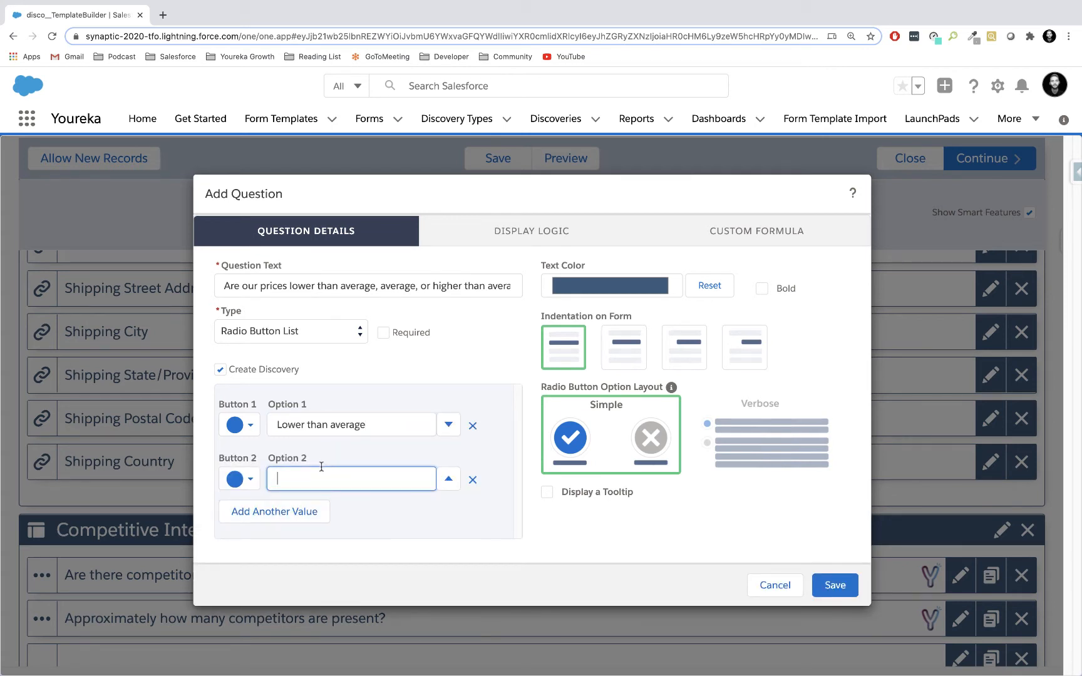
left_click(265, 526)
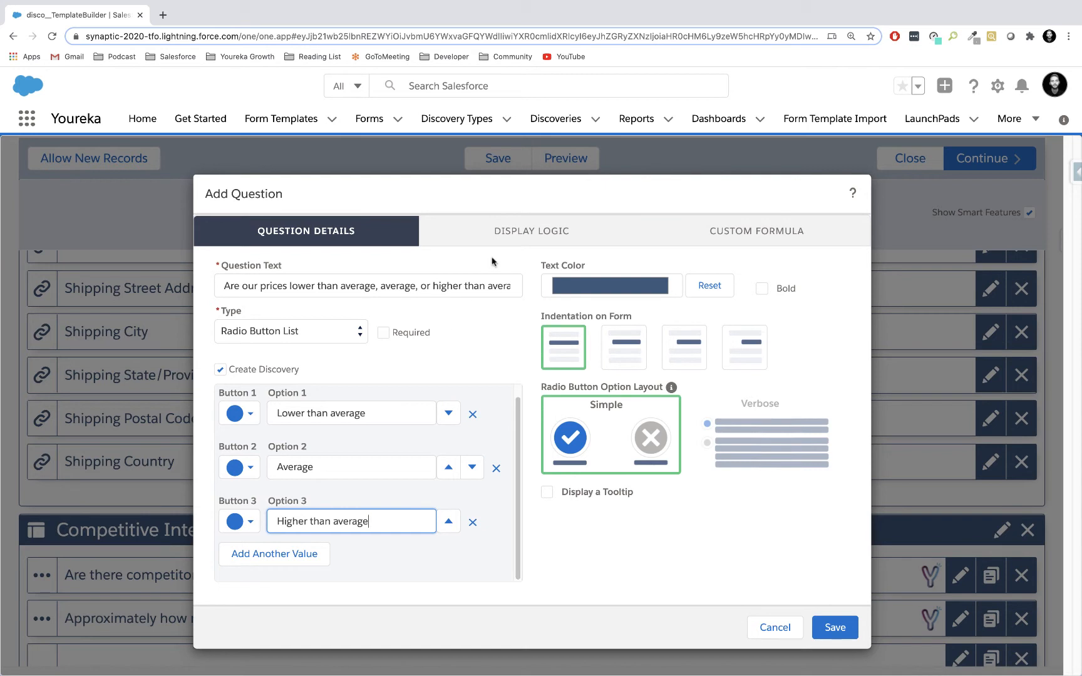
Make the pricing question conditionally visible when "Are there competitors present?" in Competitive Intelligence is answered Yes, and save it.
left_click(495, 229)
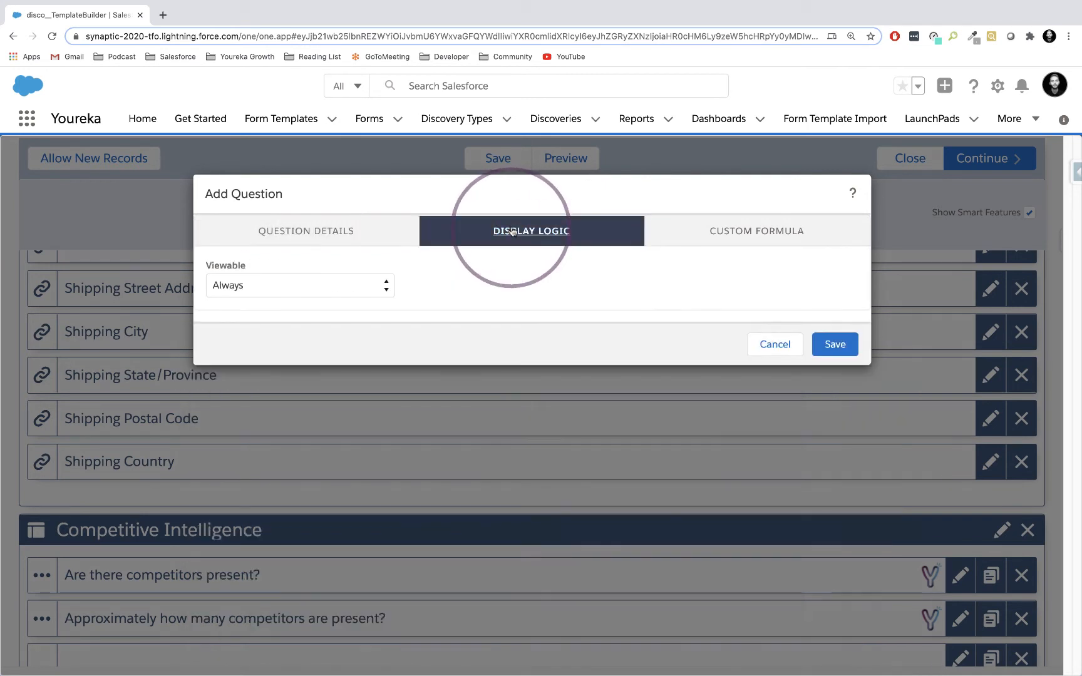
left_click(370, 286)
left_click(362, 299)
left_click(426, 365)
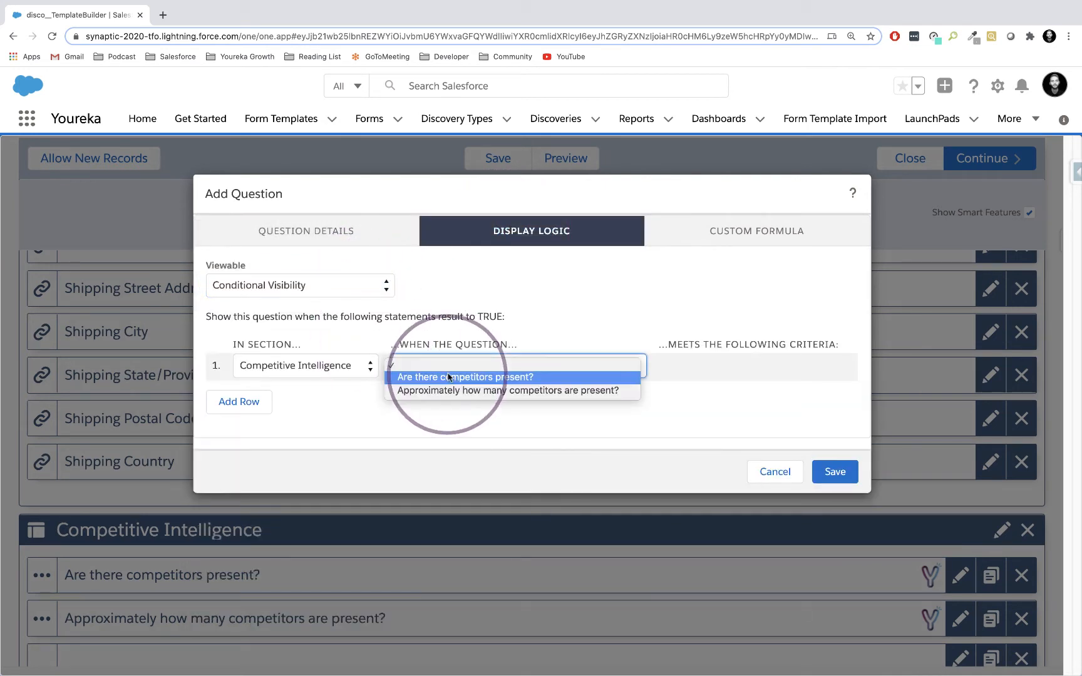
left_click(449, 377)
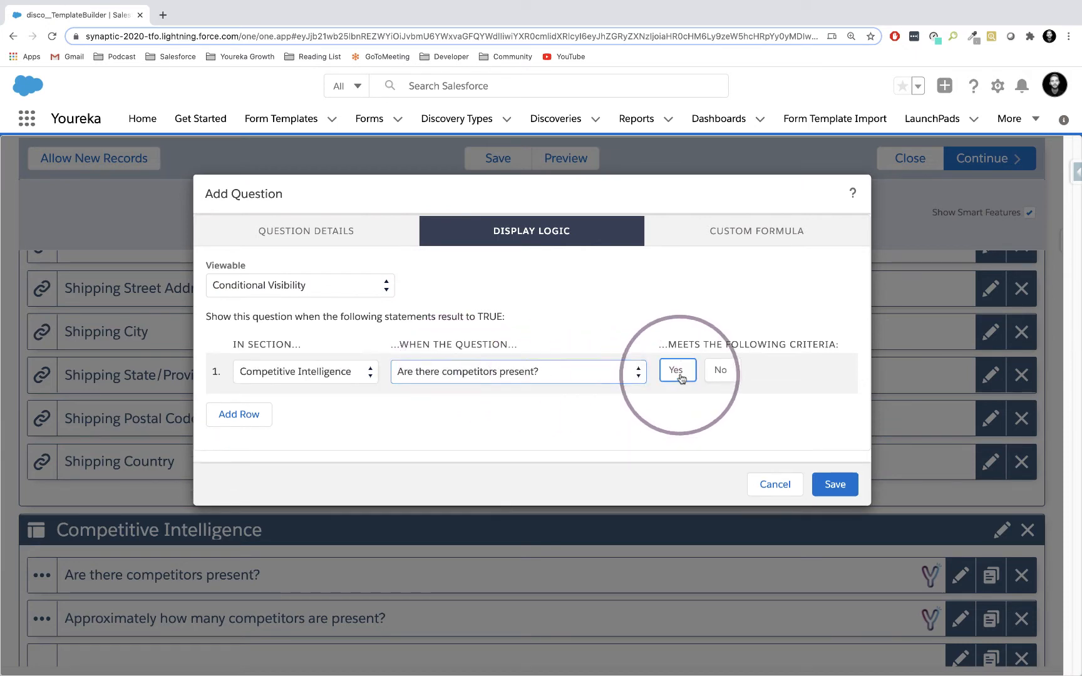
left_click(679, 372)
left_click(835, 484)
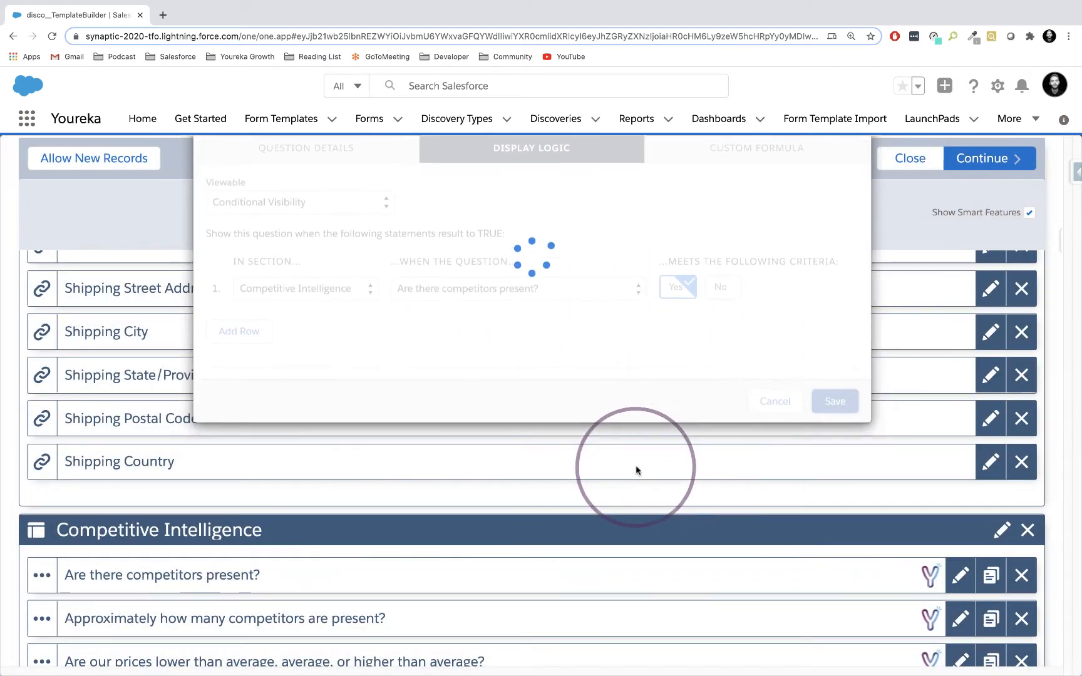
scroll(572, 487, "down", 2)
right_click(572, 492)
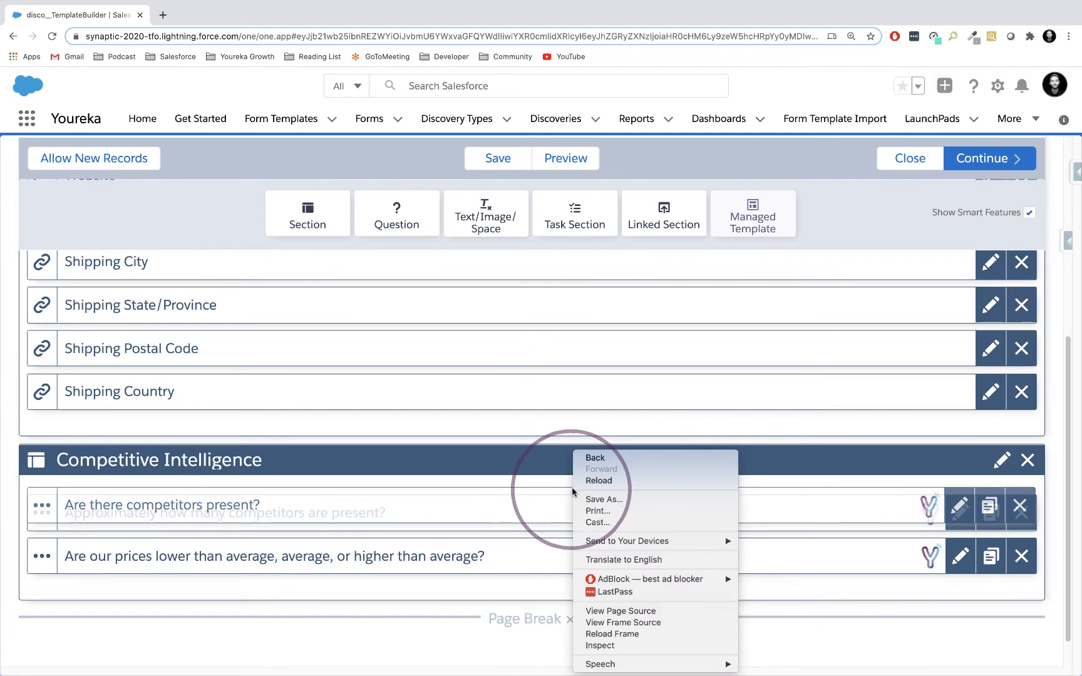
left_click(555, 490)
scroll(538, 501, "down", 1)
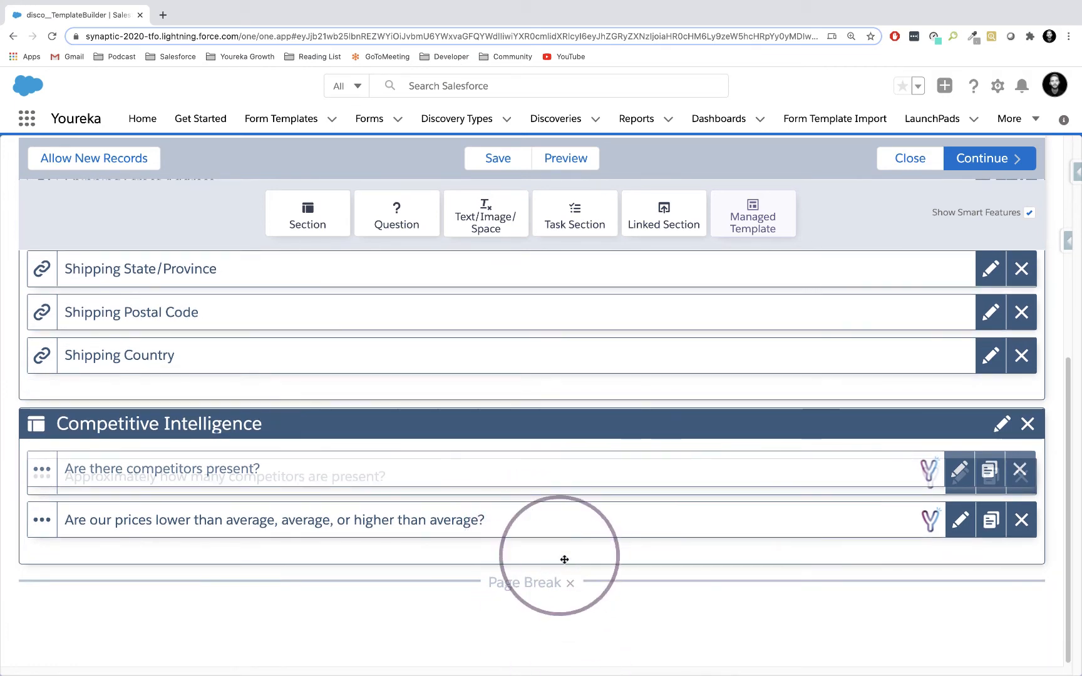
left_click_drag(564, 559, 650, 561)
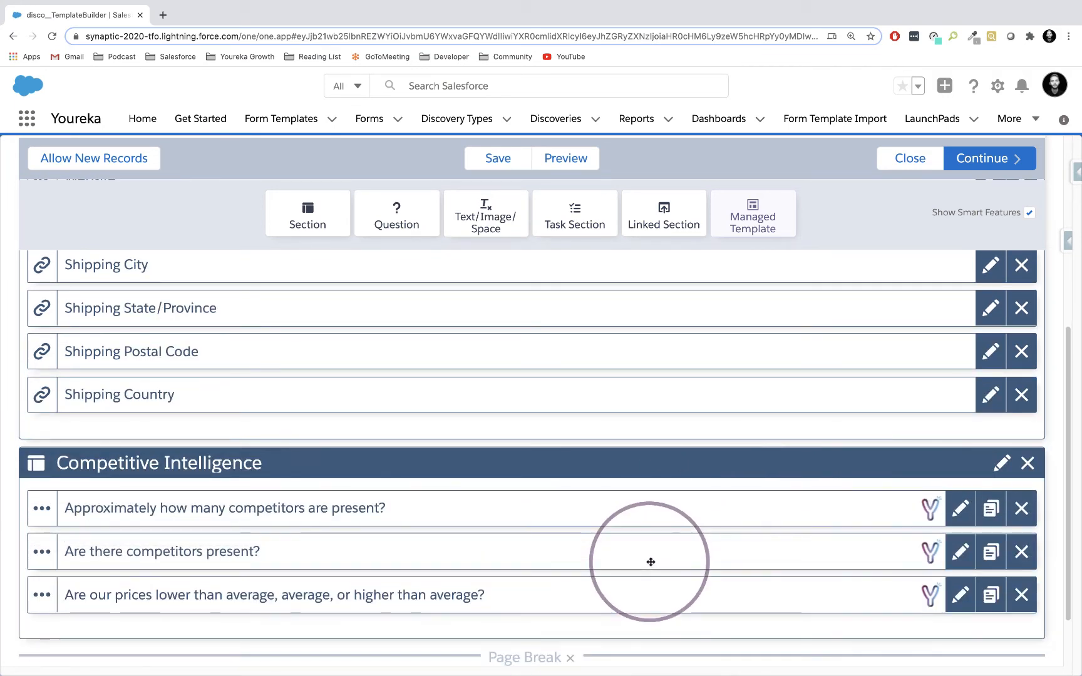
left_click_drag(720, 555, 532, 508)
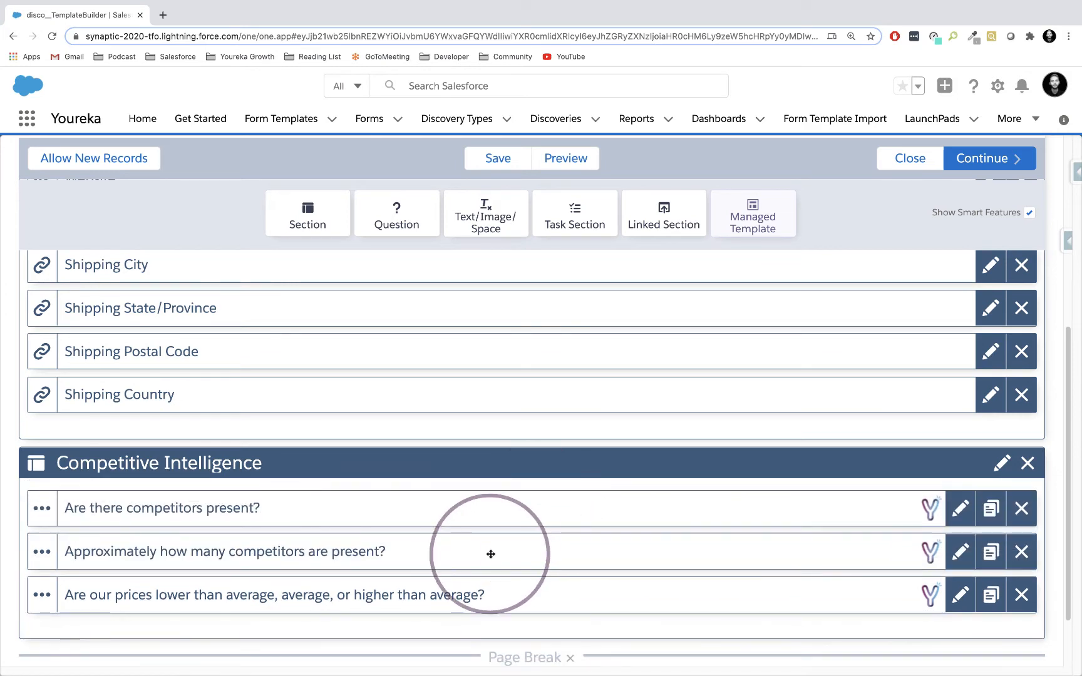
Add a one-column section named "Close Out Store Audit" below the page break and save it.
scroll(491, 554, "down", 2)
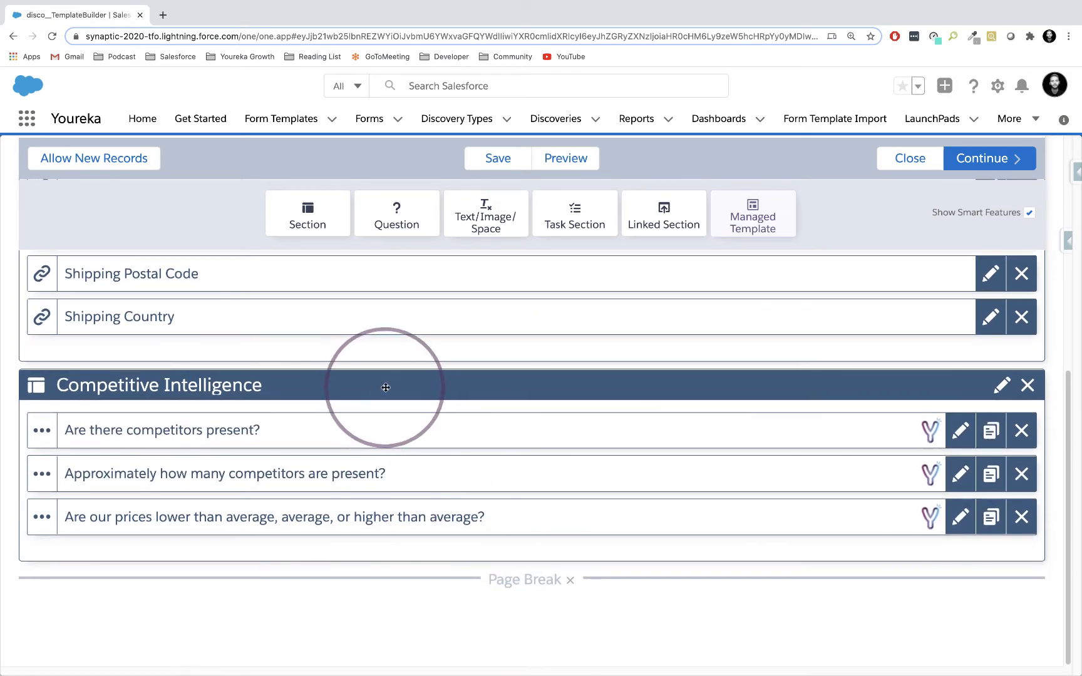
left_click_drag(306, 205, 339, 615)
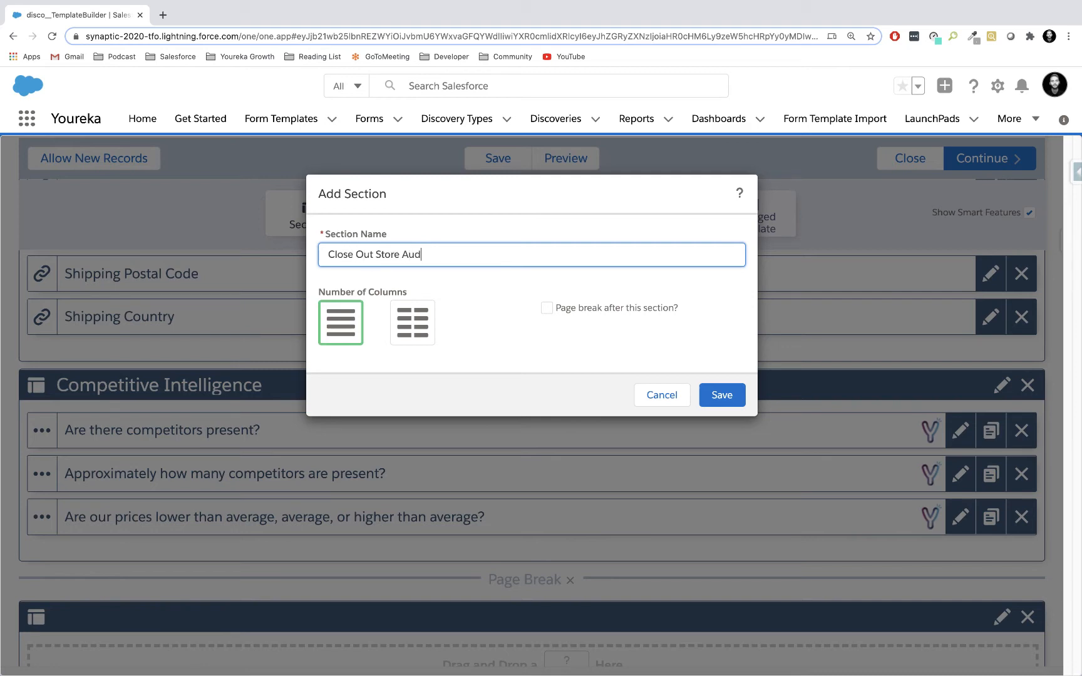
left_click(722, 395)
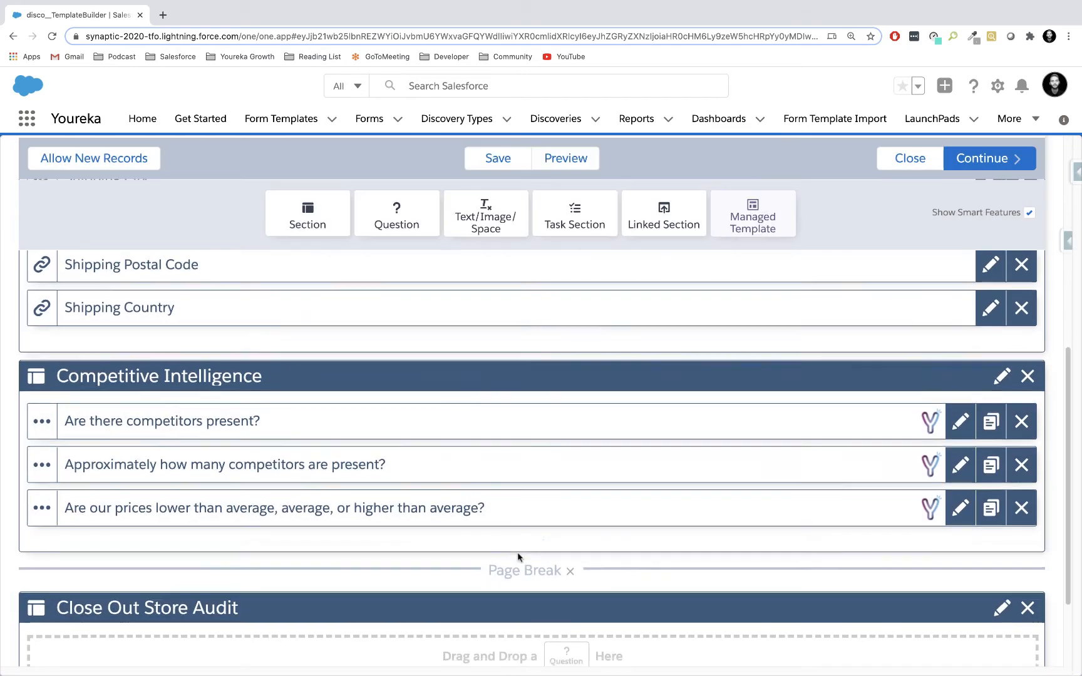
Add a Text question "Please identify the store manager that you spoke with" to the Close Out Store Audit section and save it.
scroll(517, 556, "down", 4)
left_click_drag(388, 219, 373, 581)
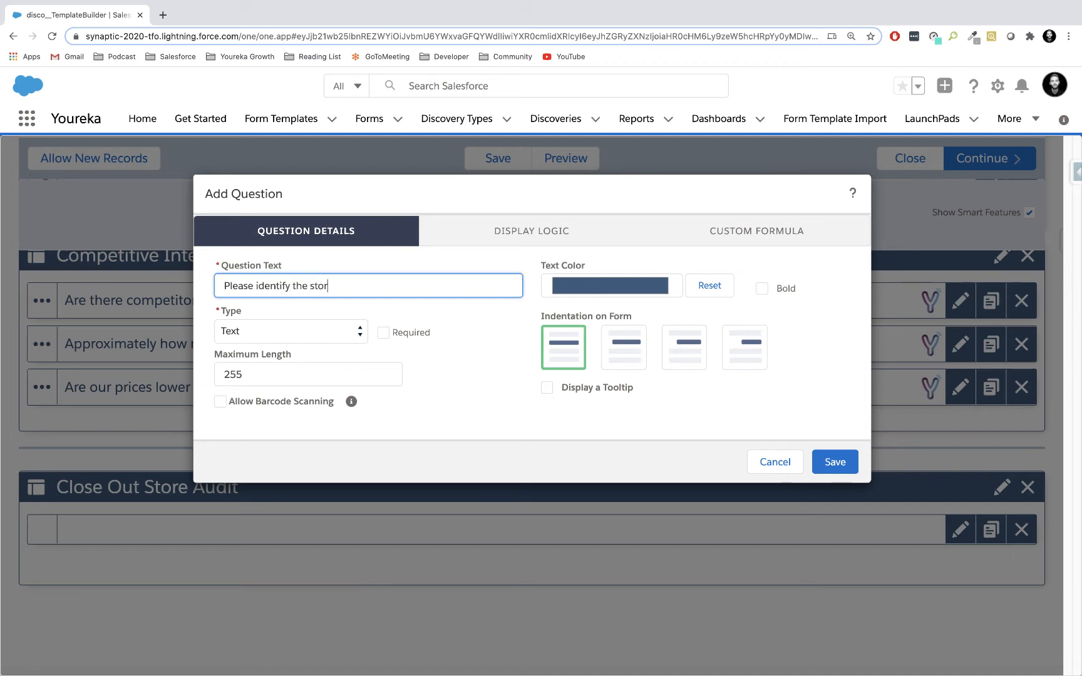
type("Please identify the store manager that you spoke with")
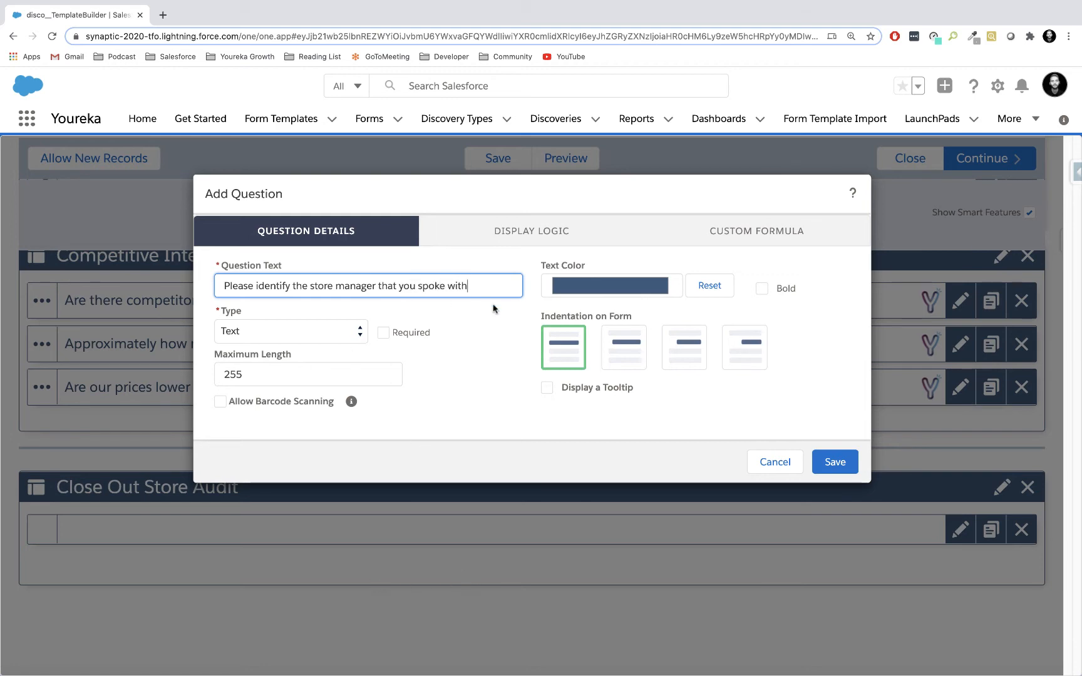
left_click(834, 461)
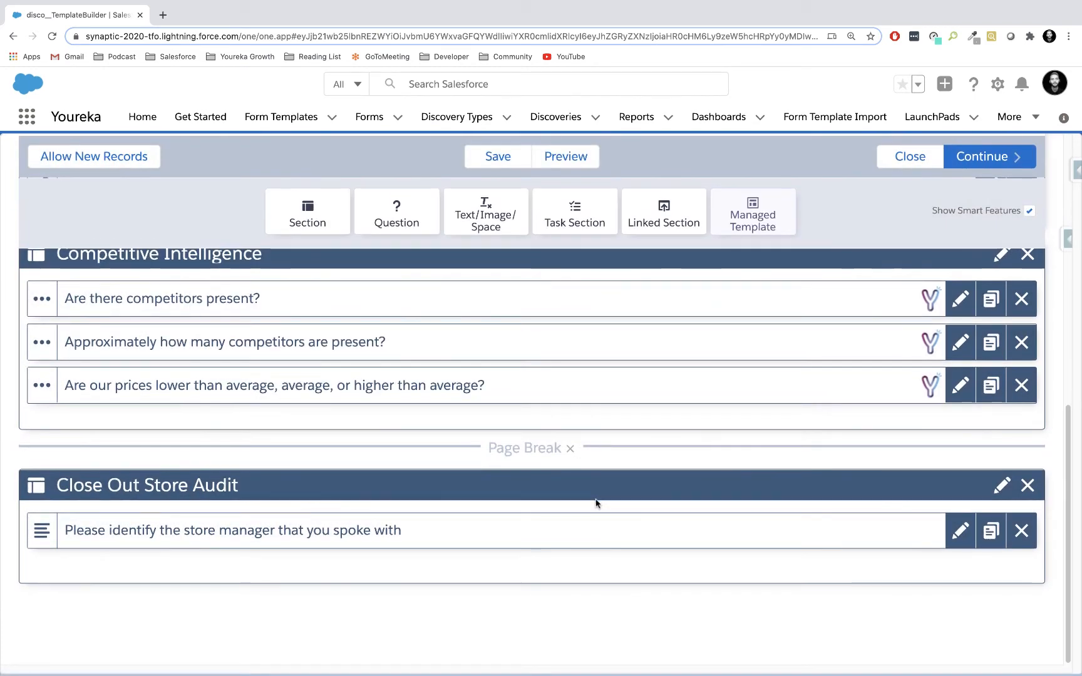
Add an E-Signature question "Please sign this store audit when you are finished" at the end of Close Out Store Audit and save the template.
left_click_drag(412, 224, 331, 596)
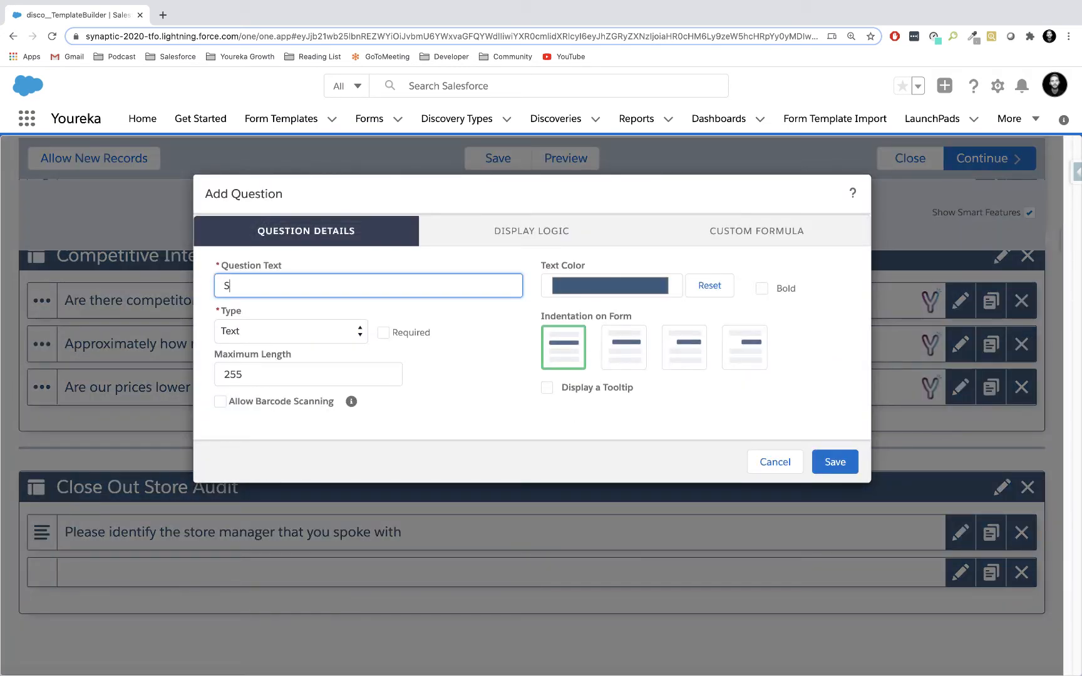
type("S")
key("BackSpace")
type("Please sign")
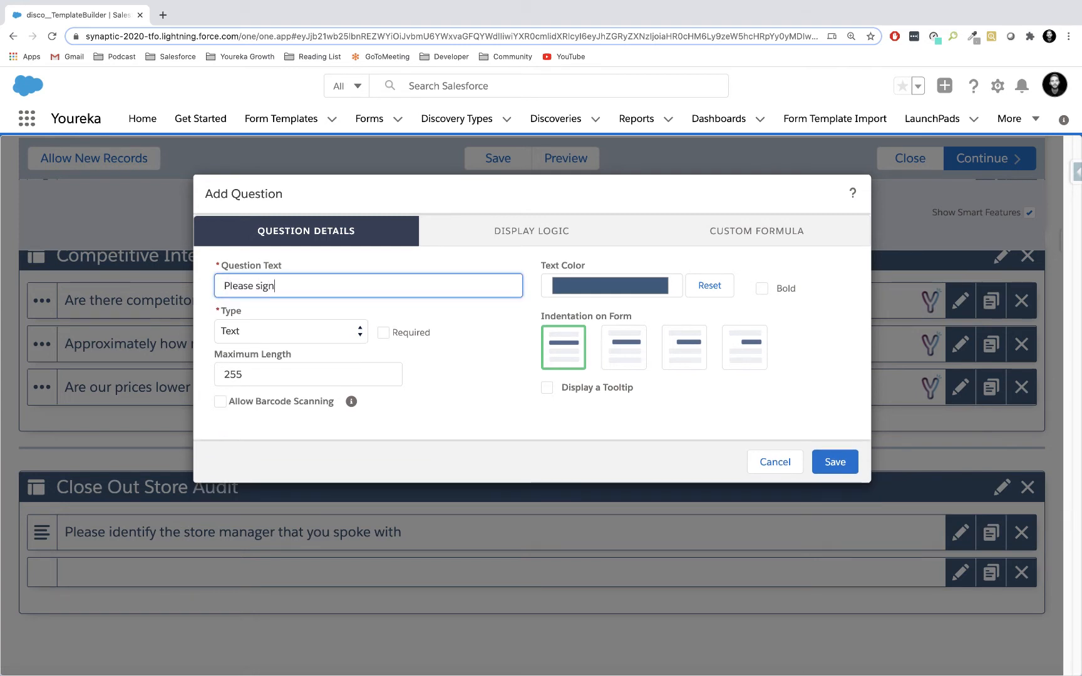
type(" this store audit wh")
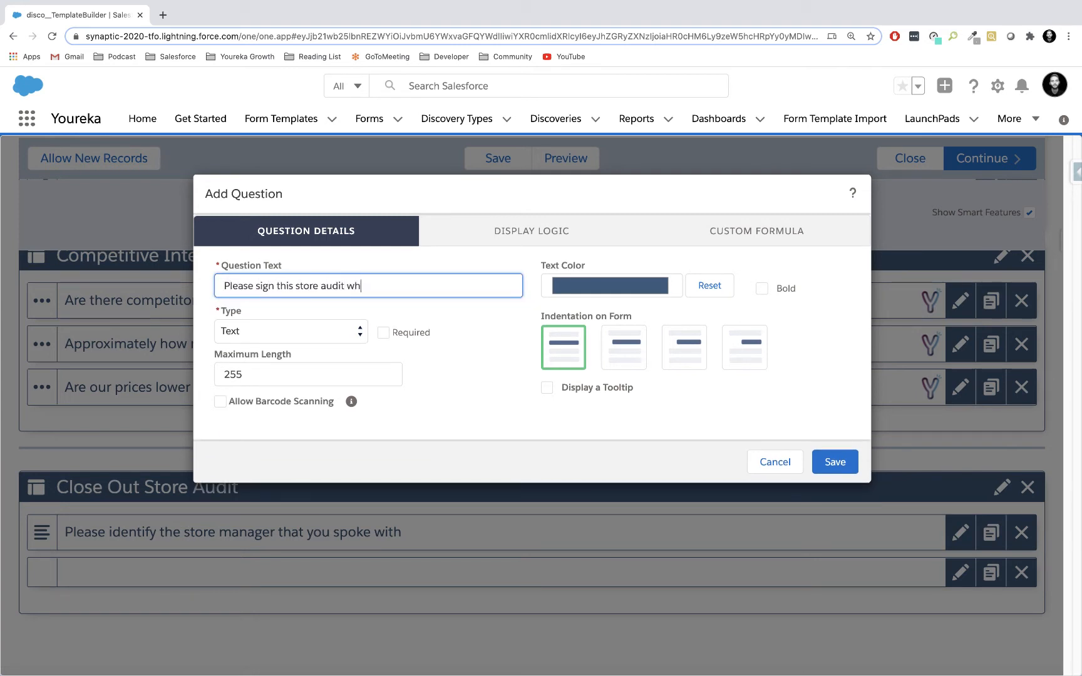
type("en you are finished")
left_click(354, 331)
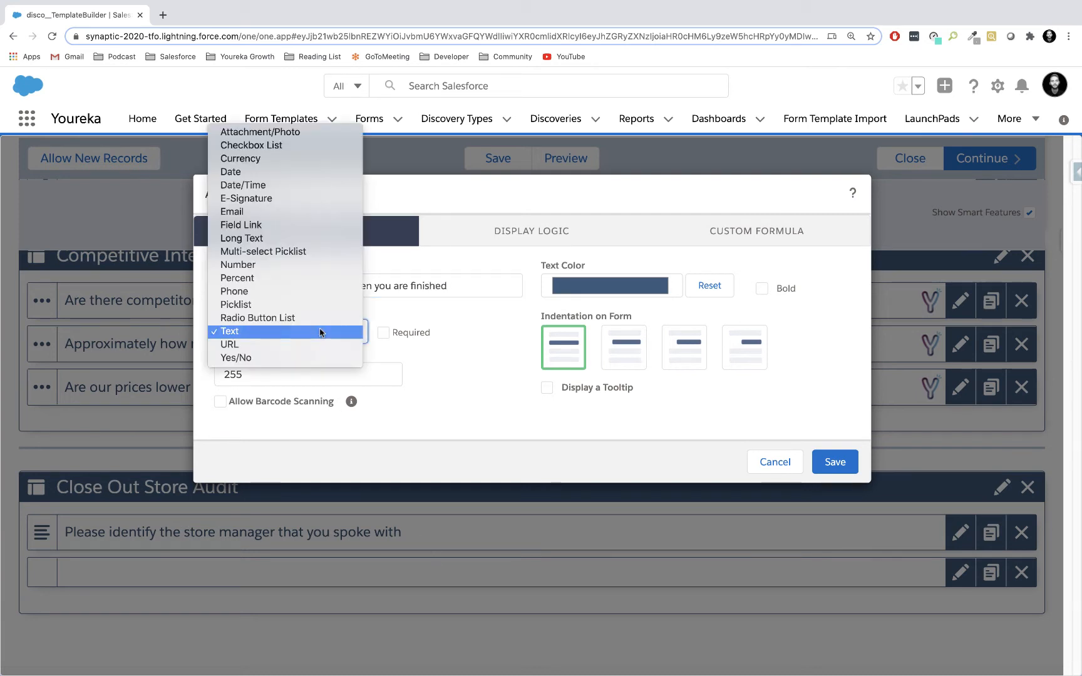
left_click(282, 198)
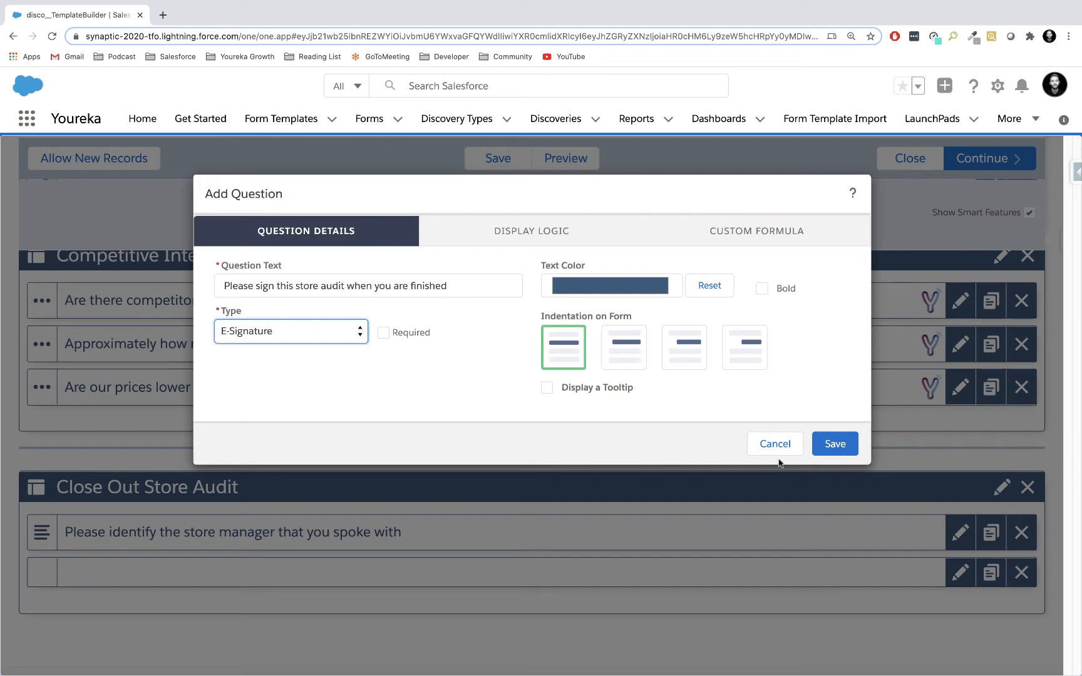
left_click(835, 443)
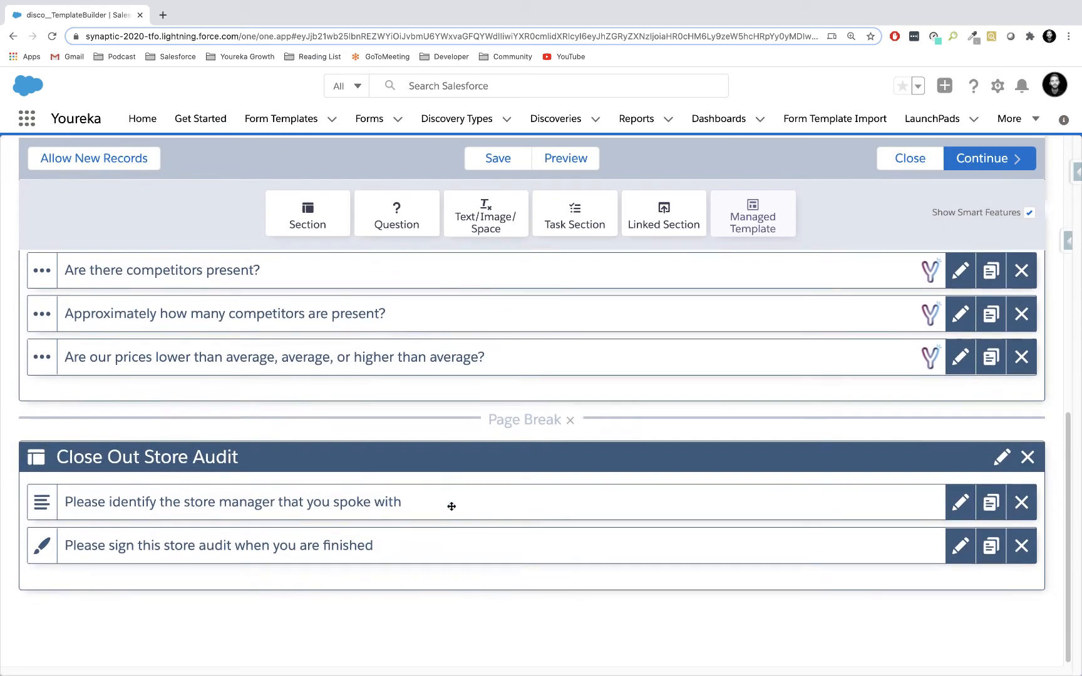
scroll(482, 294, "up", 1)
left_click(495, 160)
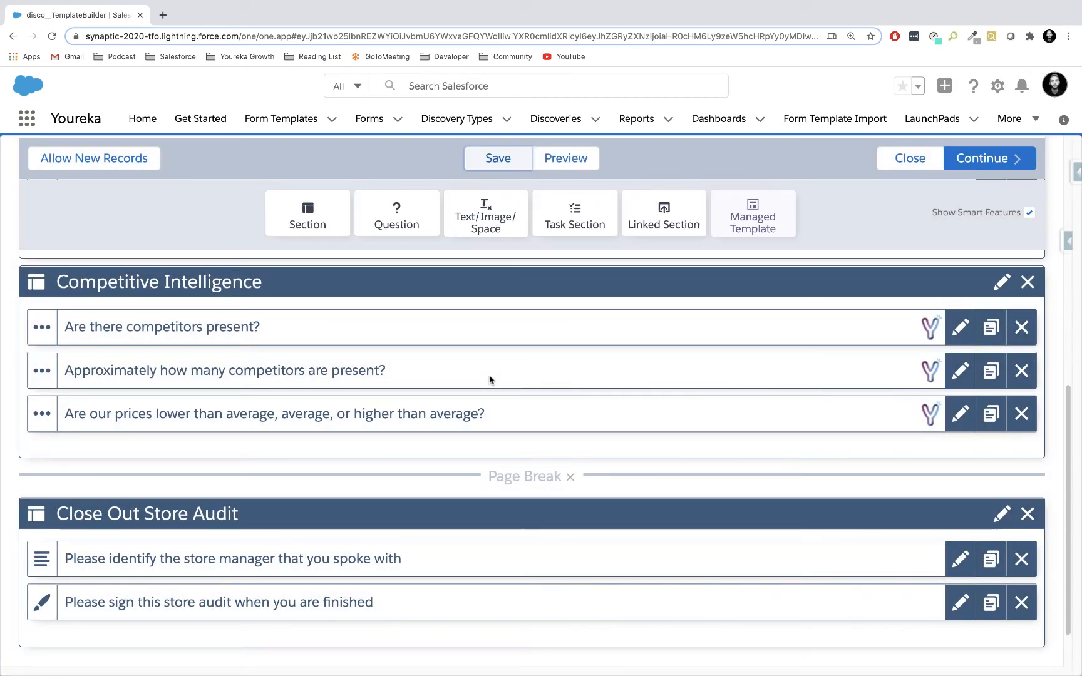
Review the template's questions across the Close Out Store Audit, Competitive Intelligence and Basic Account Information sections.
scroll(495, 356, "up", 3)
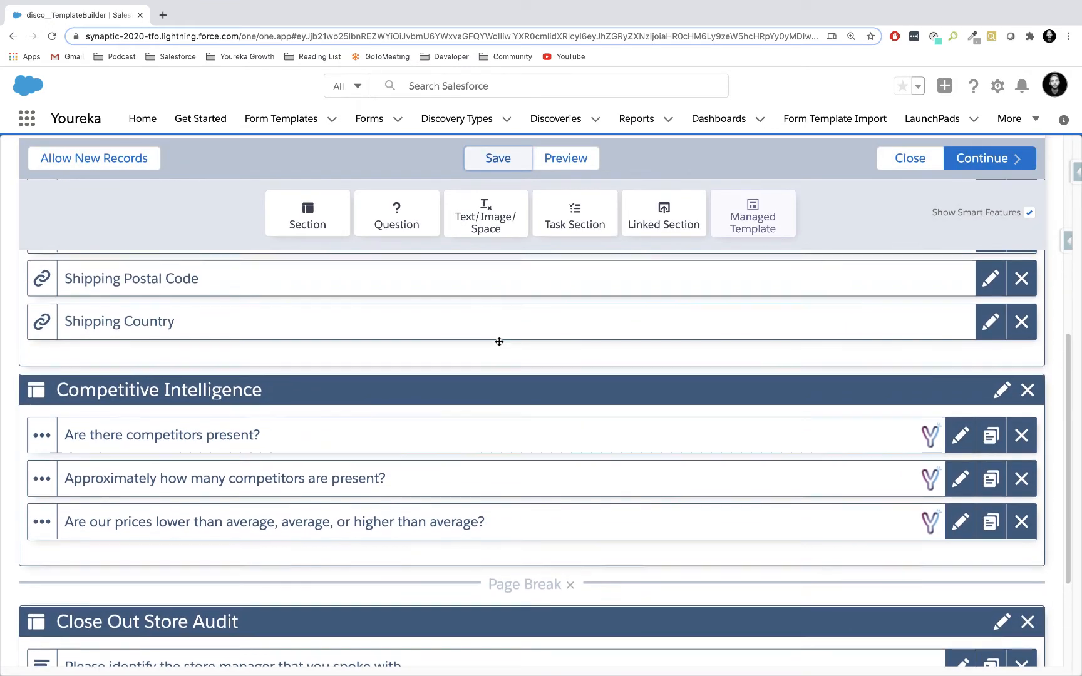
scroll(499, 341, "up", 2)
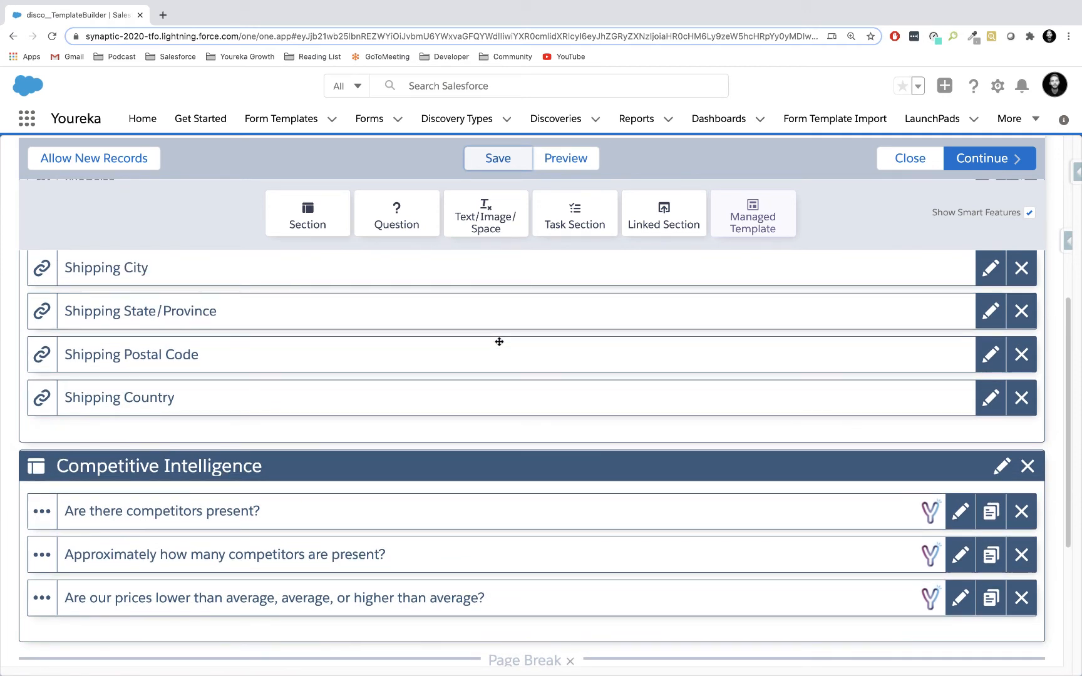
scroll(499, 341, "down", 3)
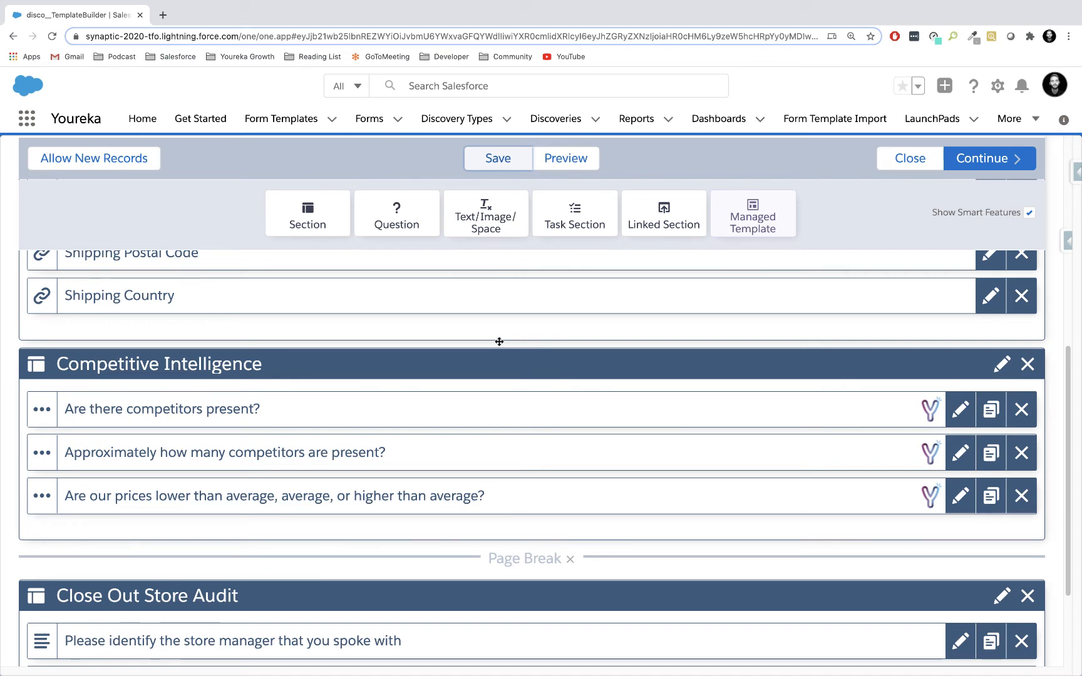
scroll(499, 341, "down", 2)
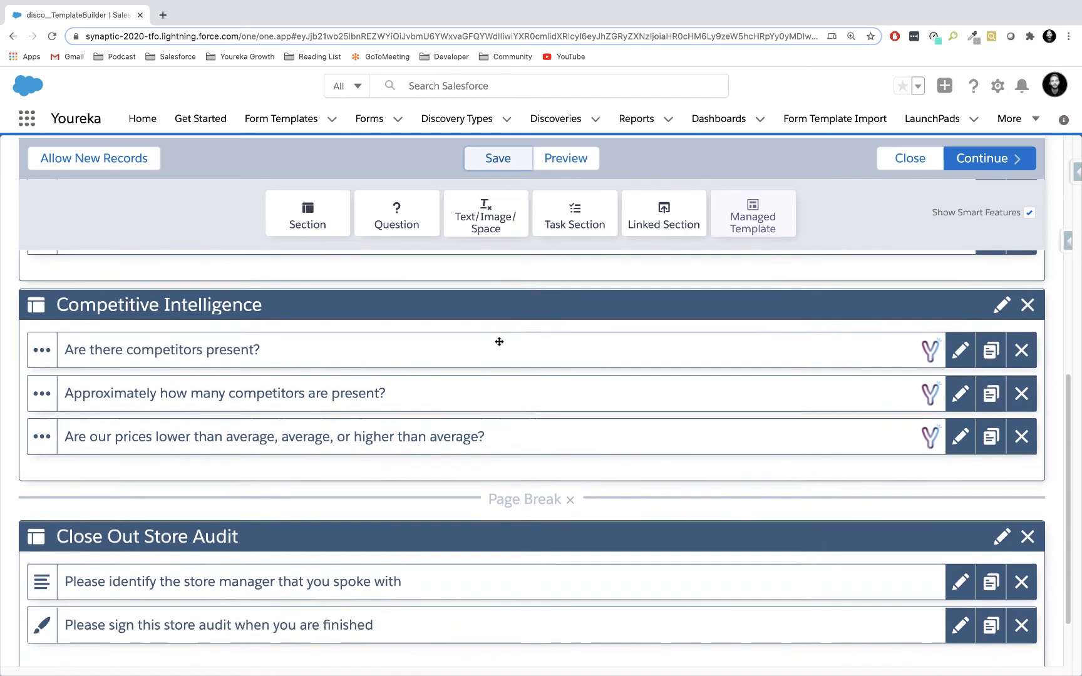
scroll(499, 341, "up", 3)
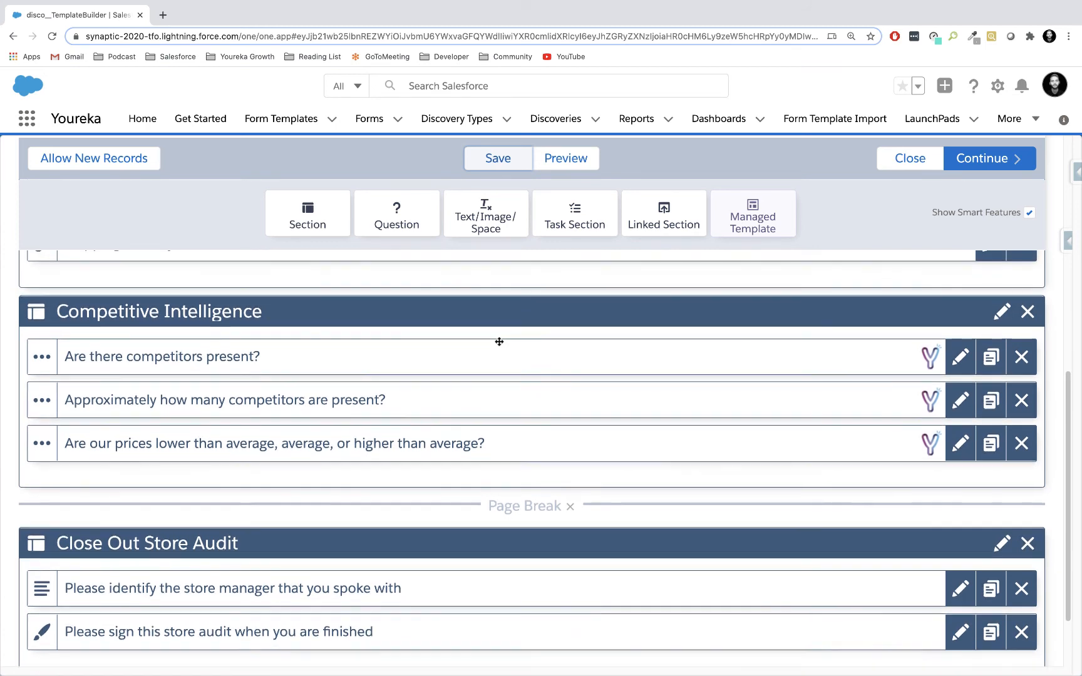
scroll(499, 341, "up", 3)
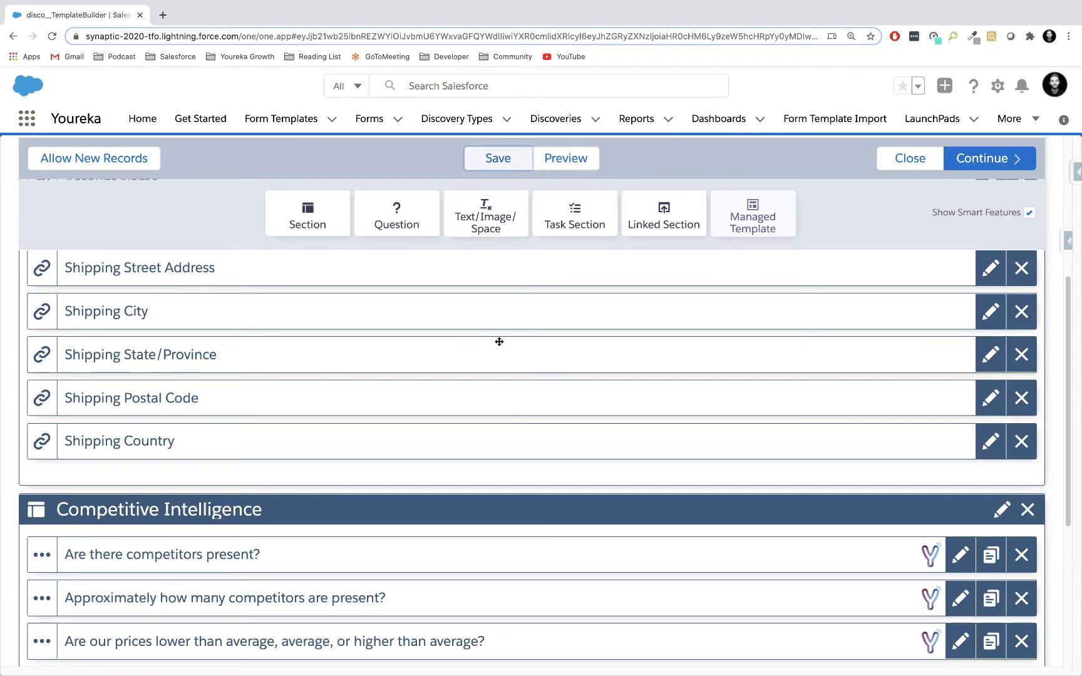
scroll(499, 341, "up", 4)
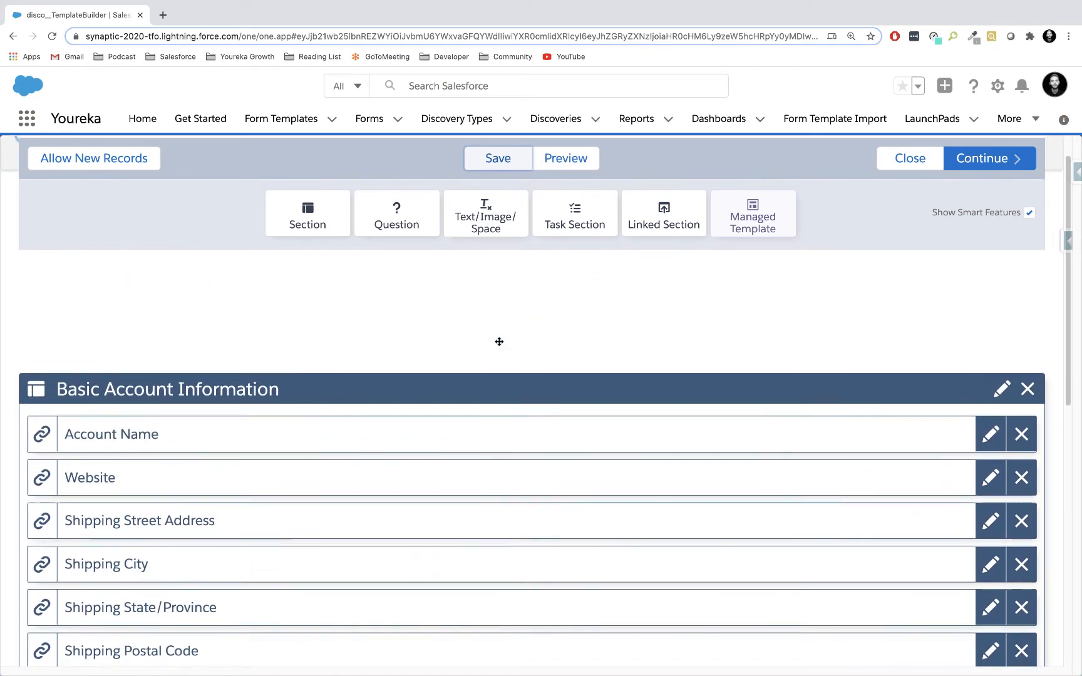
scroll(499, 341, "up", 2)
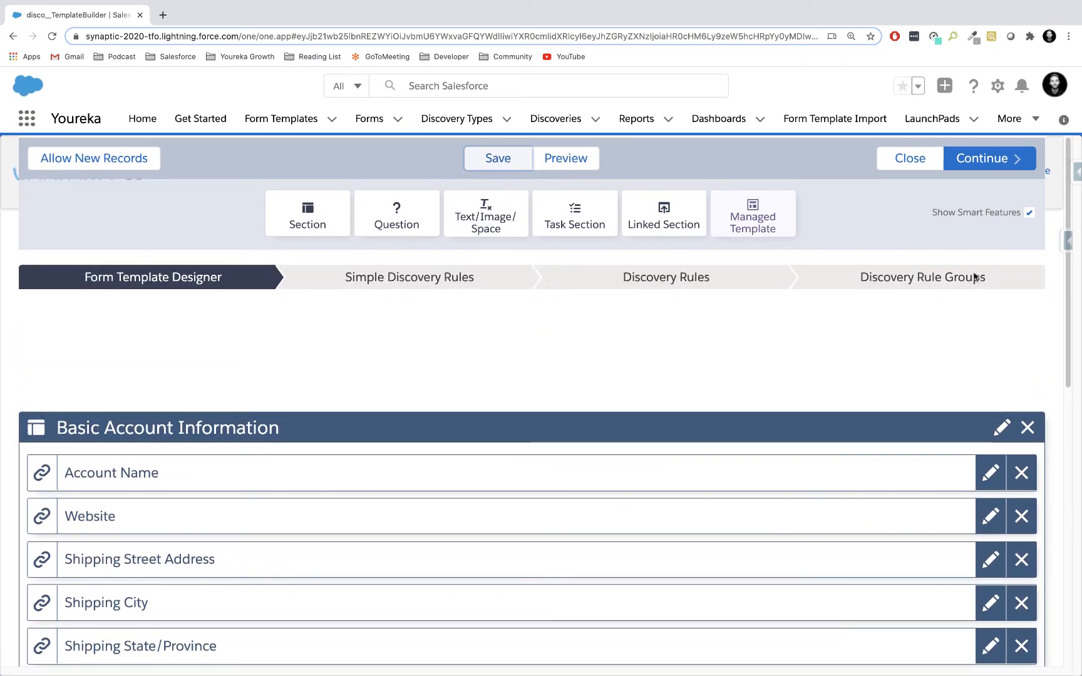
Hide the Smart Features of Discoveries and Linked Sections, confirm, and show them again.
left_click(1028, 212)
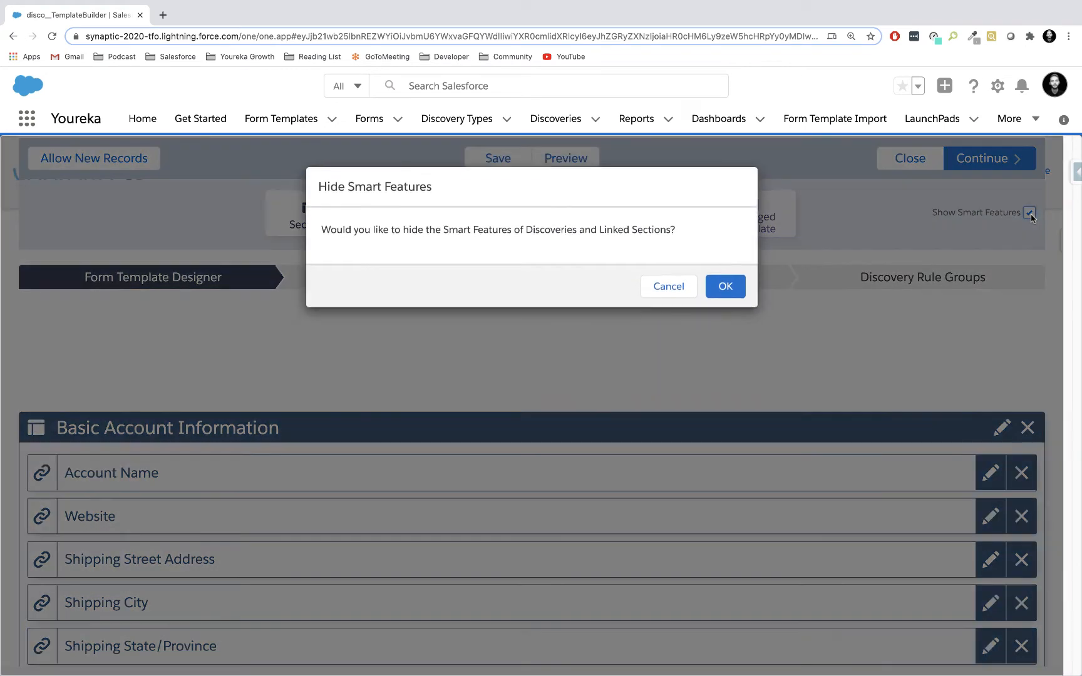
left_click(725, 294)
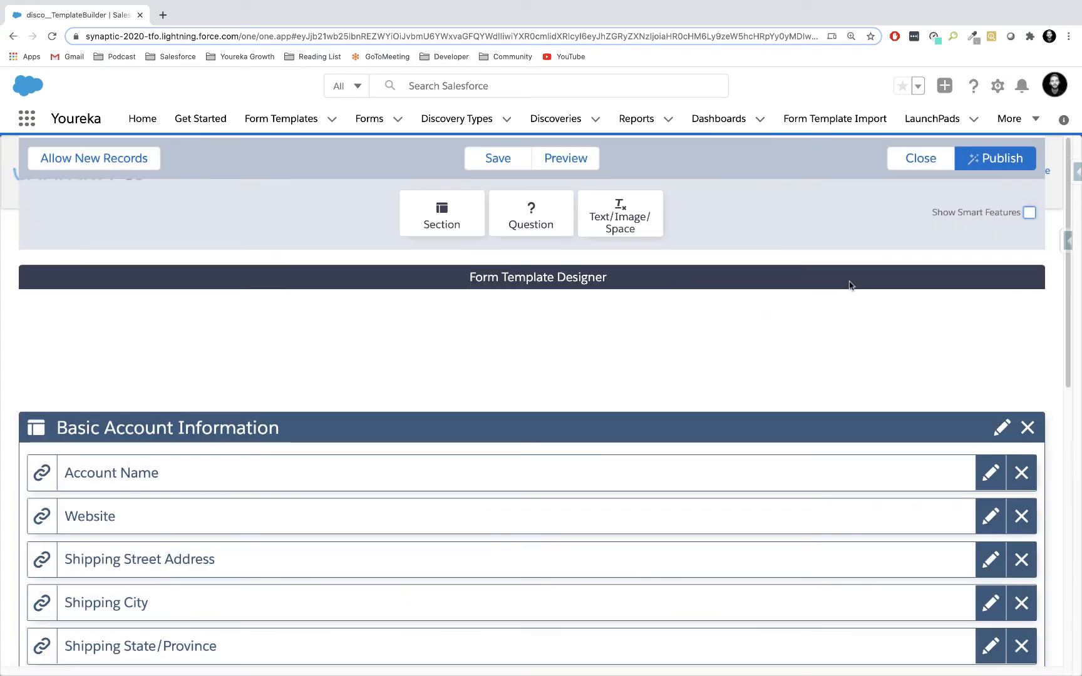
left_click(1028, 213)
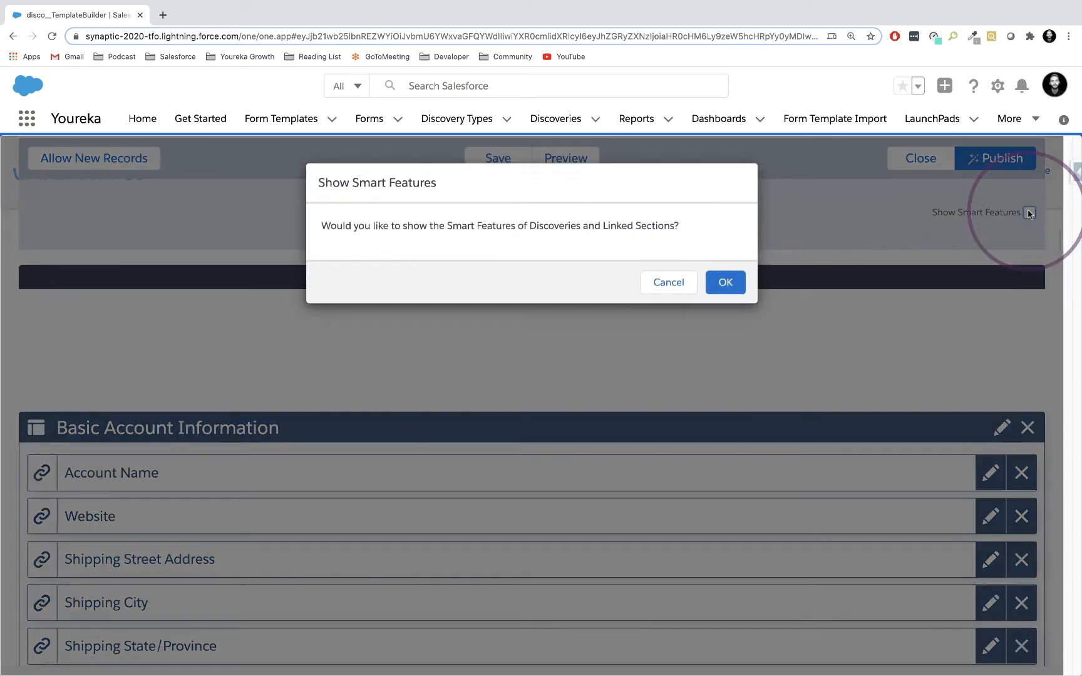
left_click(725, 294)
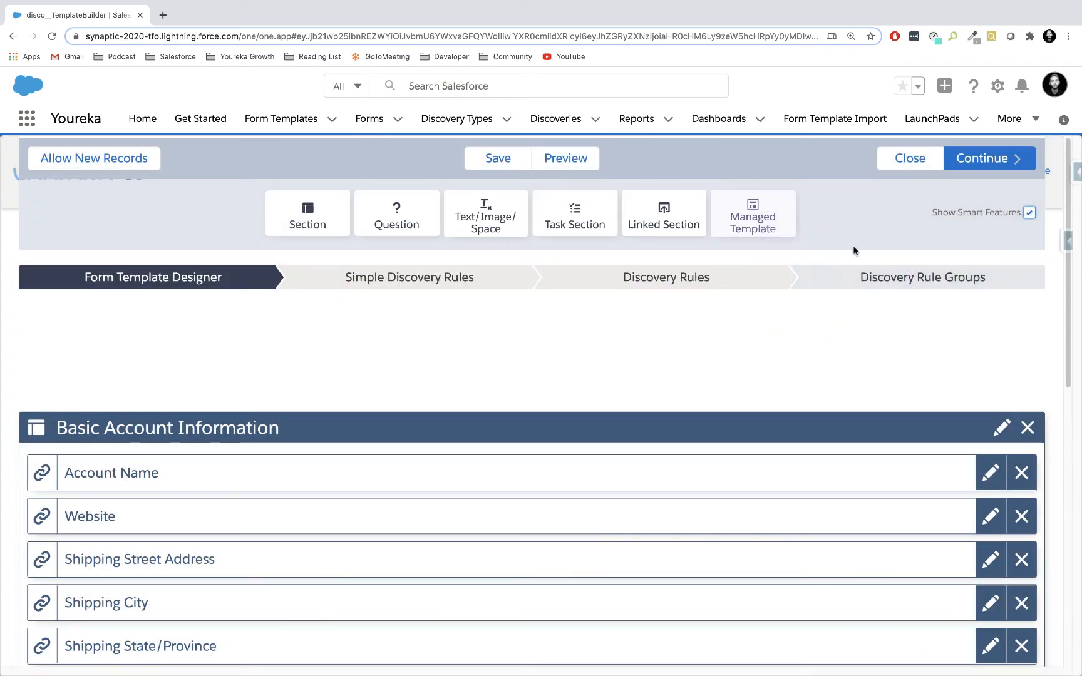
Continue from the Form Template Designer to the Simple Discovery Rules stage and permanently hide its help text.
scroll(748, 361, "down", 1)
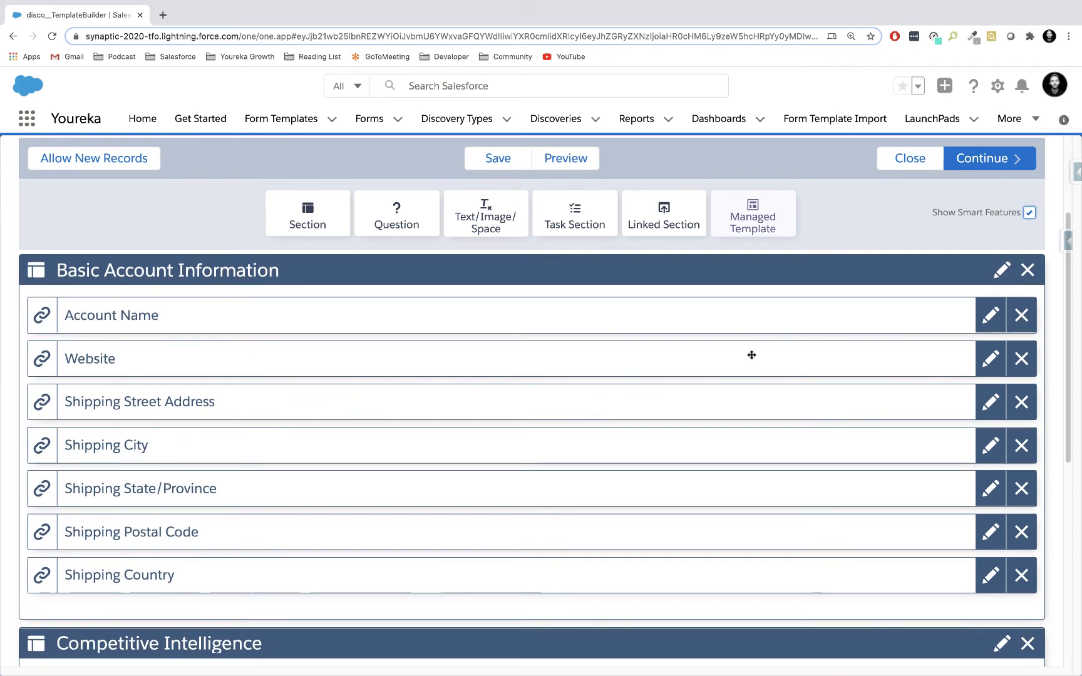
left_click(992, 165)
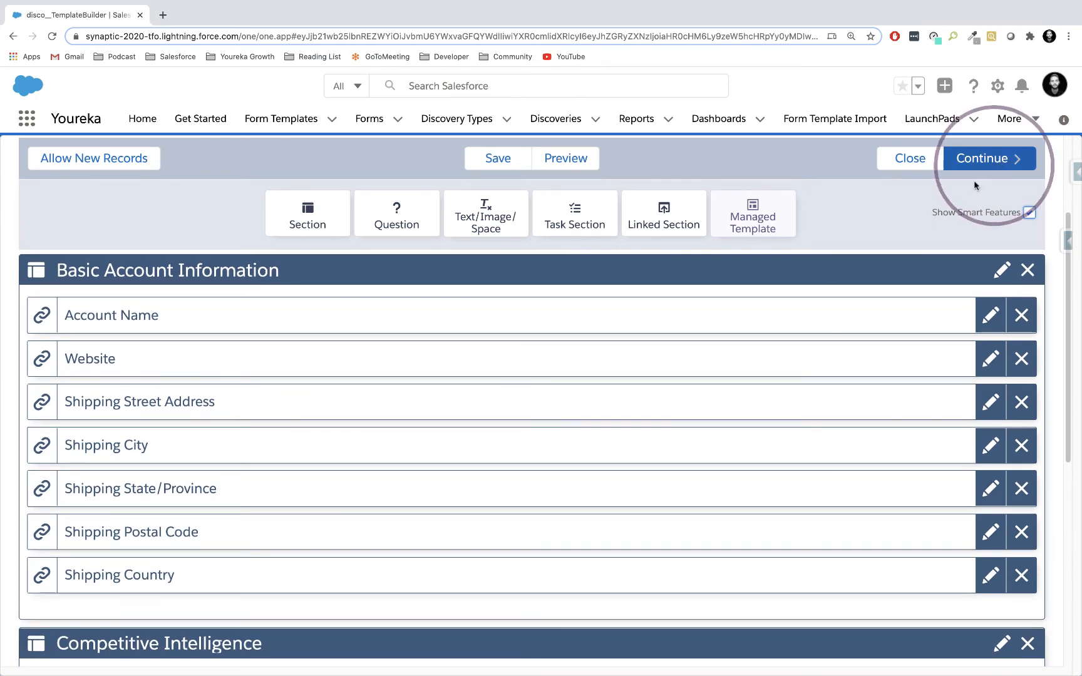
left_click(985, 161)
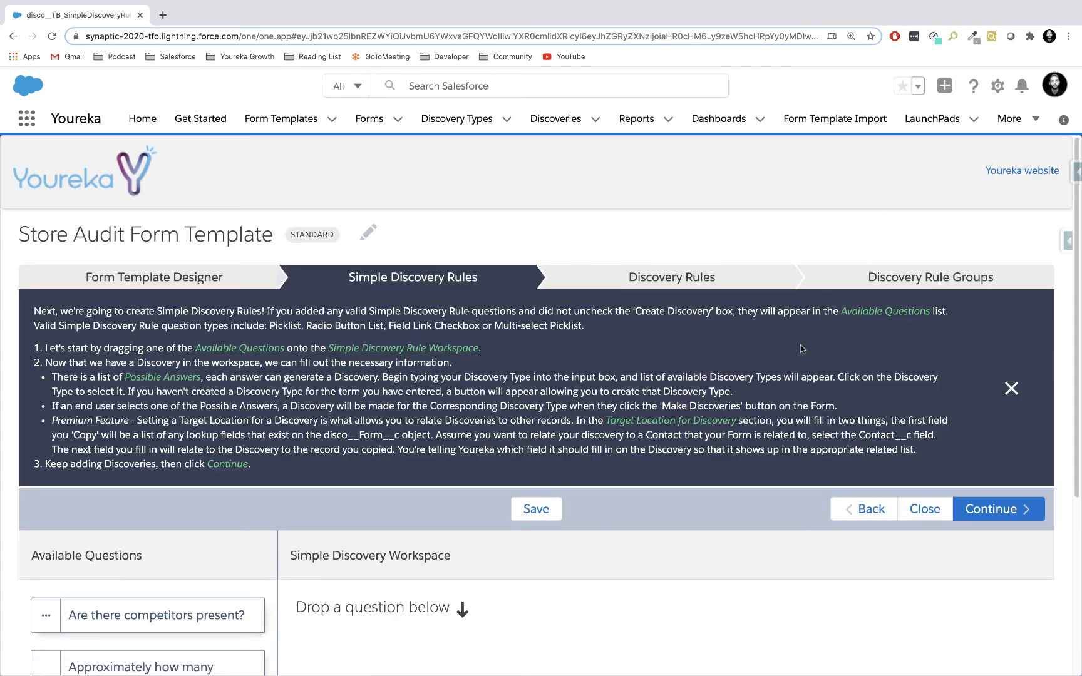
scroll(800, 345, "down", 3)
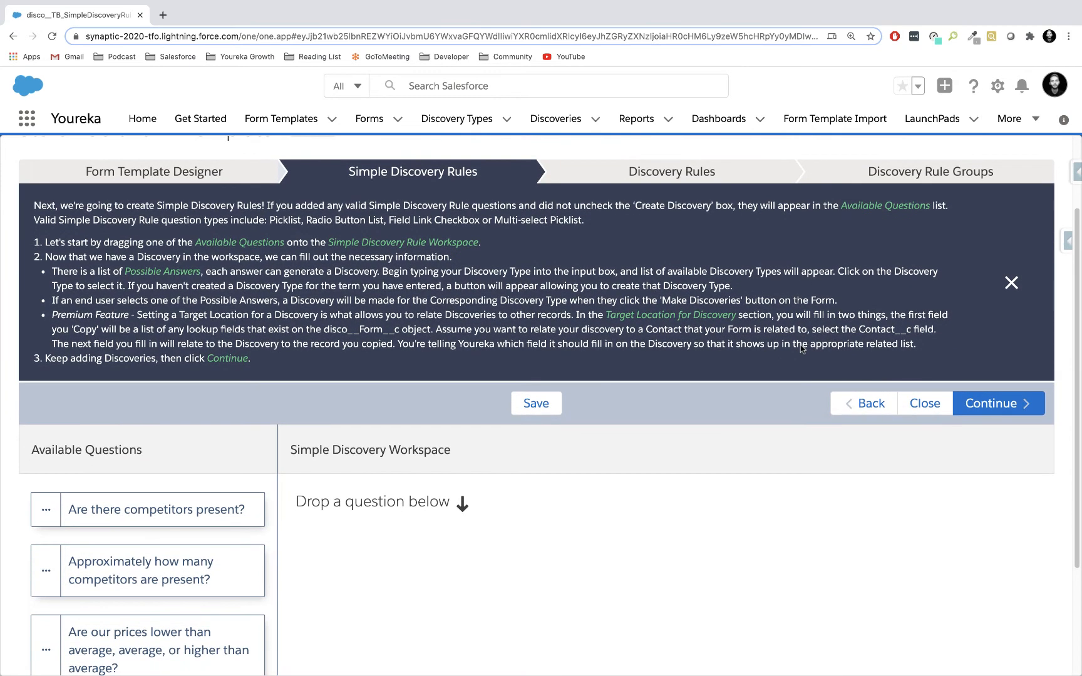
scroll(800, 349, "down", 2)
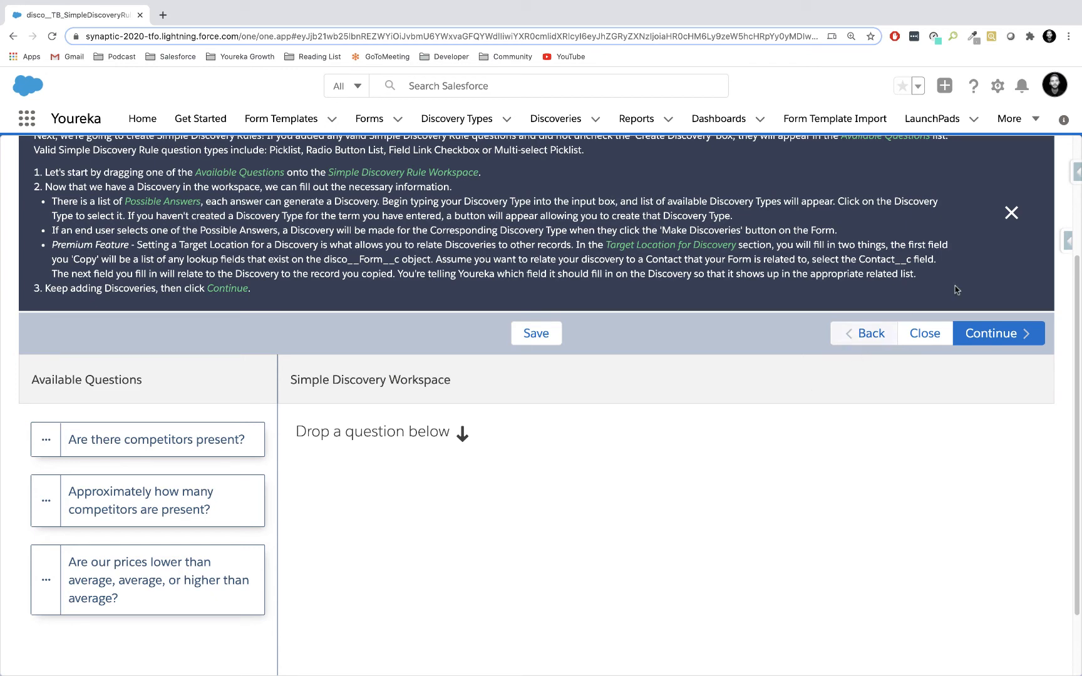
left_click(1011, 213)
left_click(730, 259)
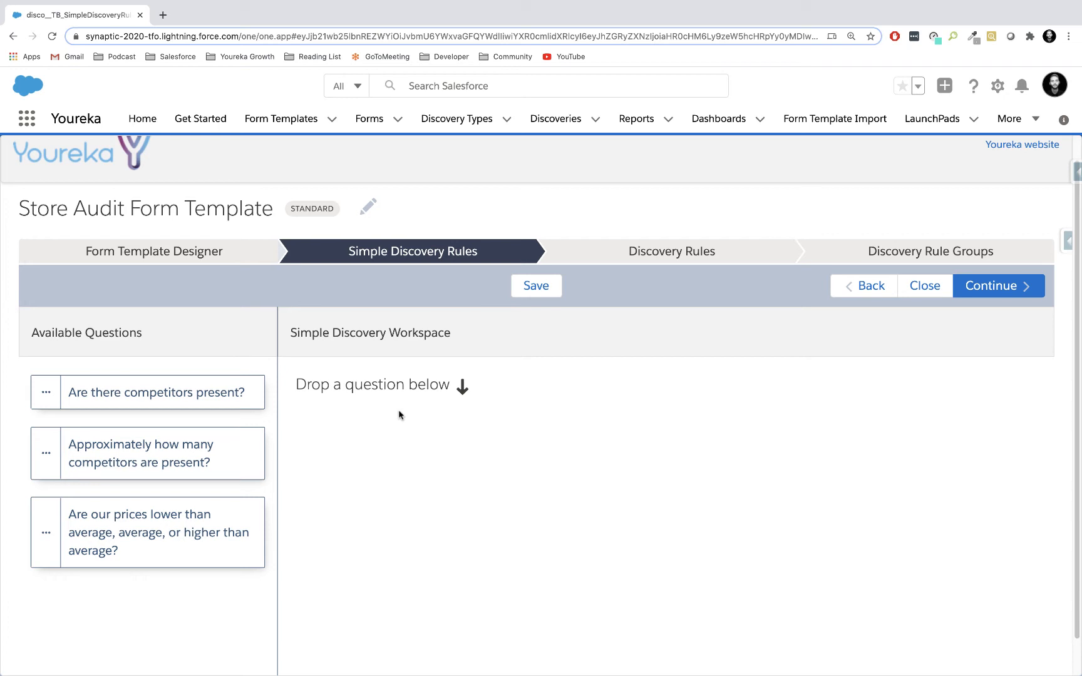
Continue to the Discovery Rules stage without adding a simple discovery rule, and permanently hide its help text.
scroll(400, 414, "up", 1)
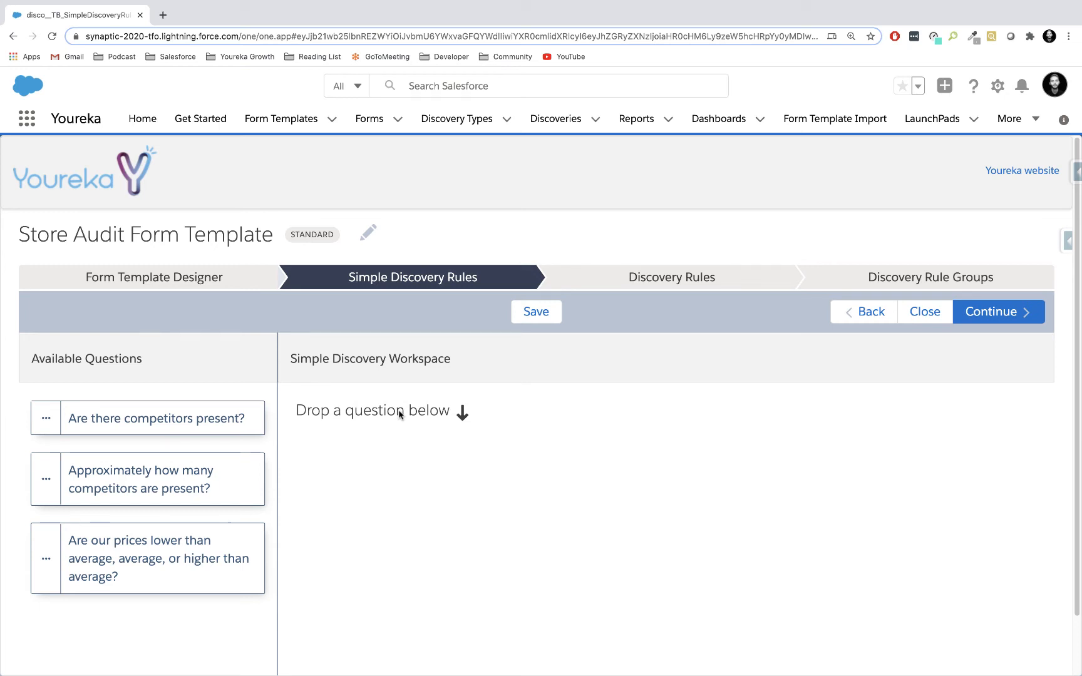
left_click(1012, 318)
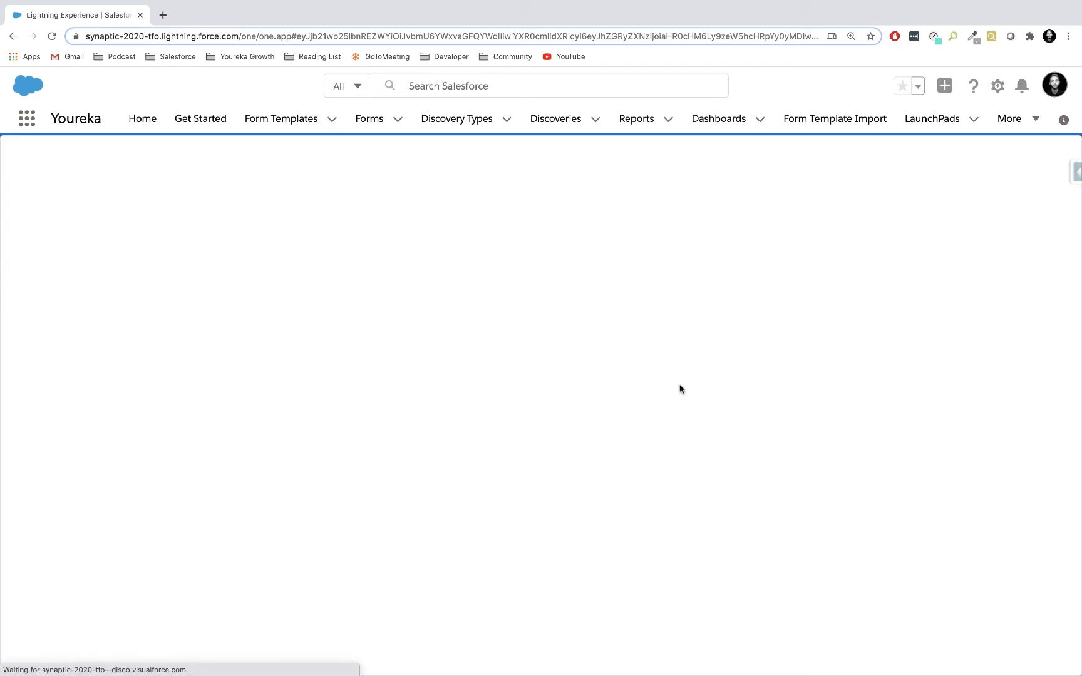
scroll(585, 497, "down", 1)
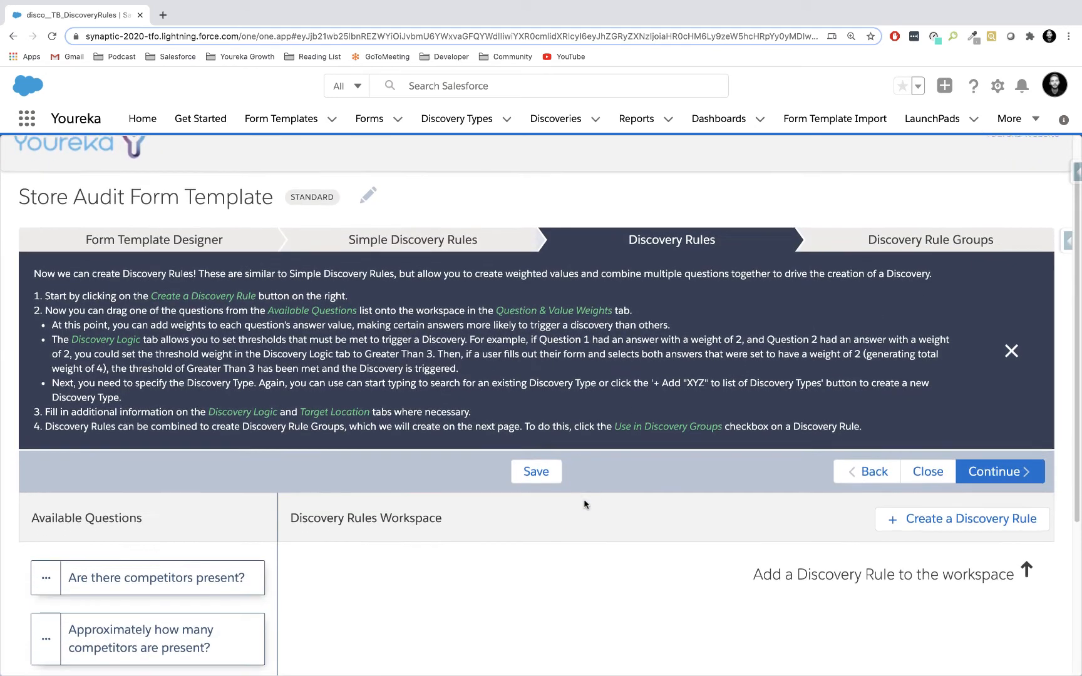
left_click(1011, 347)
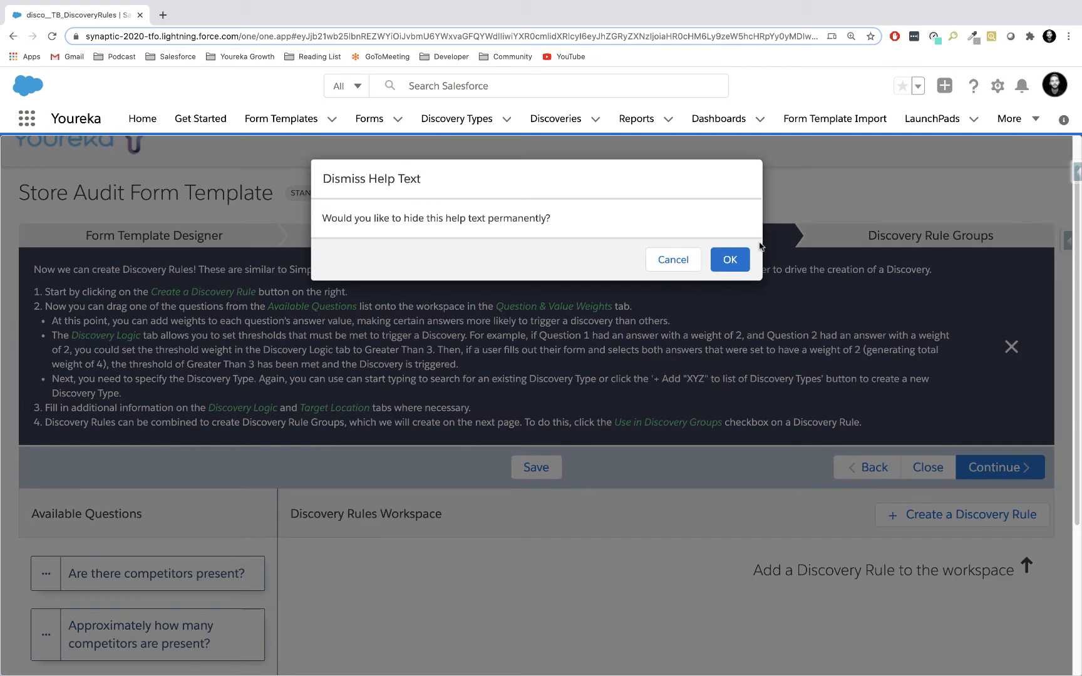
left_click(729, 260)
Create a Discovery Rule in the workspace and name it "Highly Competitive Situation".
scroll(616, 411, "down", 1)
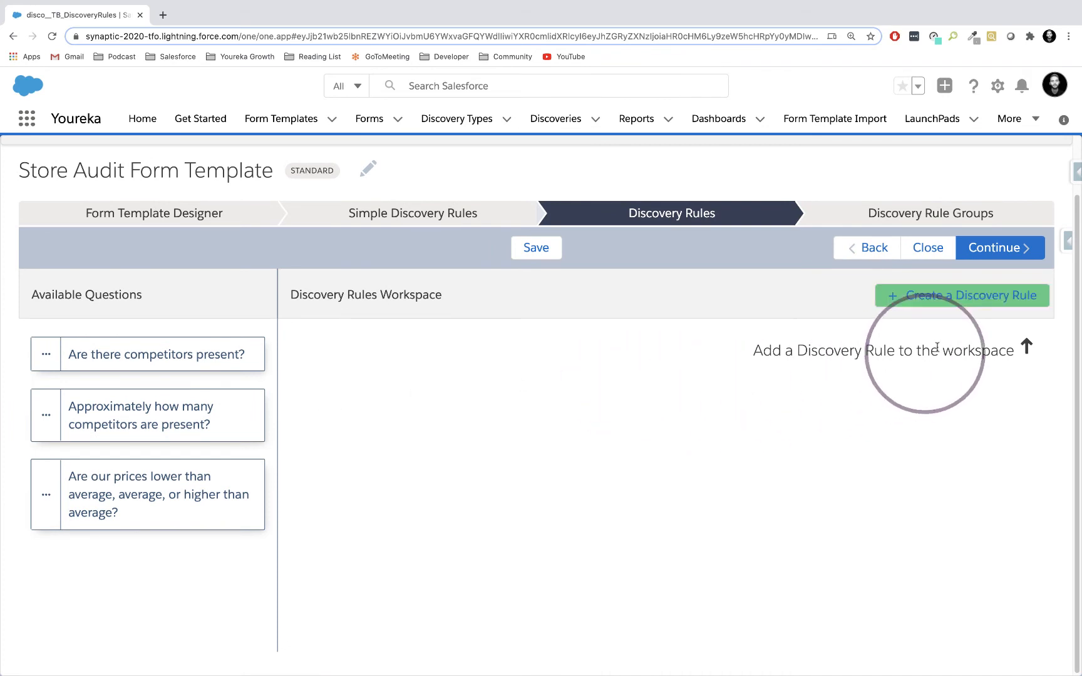
left_click(957, 302)
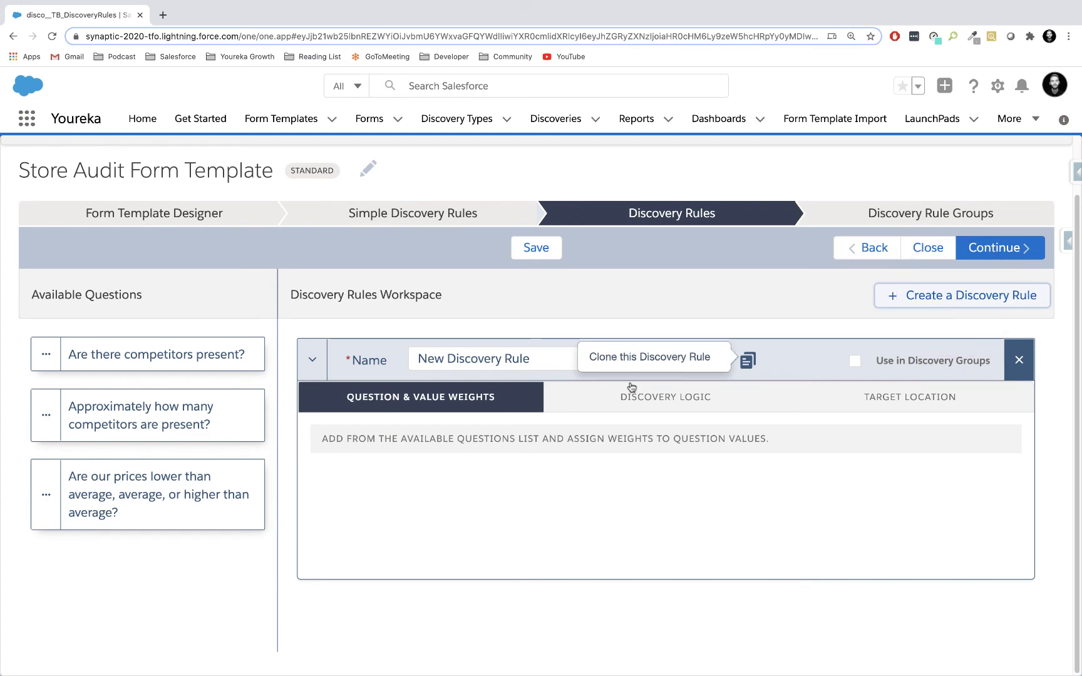
left_click(546, 359)
left_click_drag(549, 360, 415, 359)
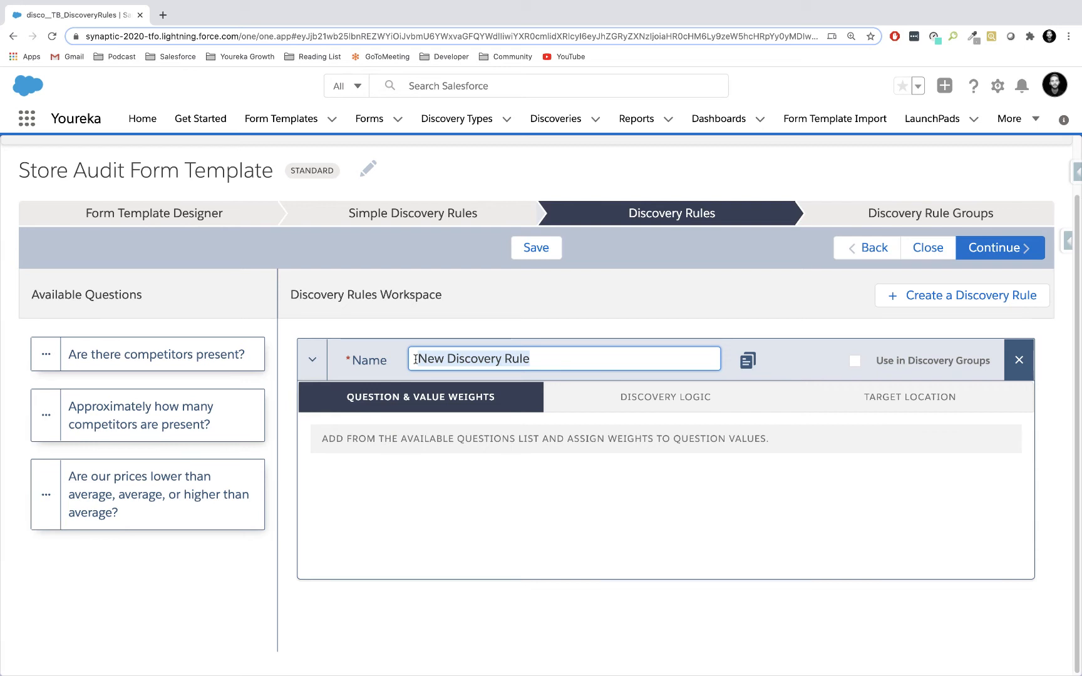
key("BackSpace")
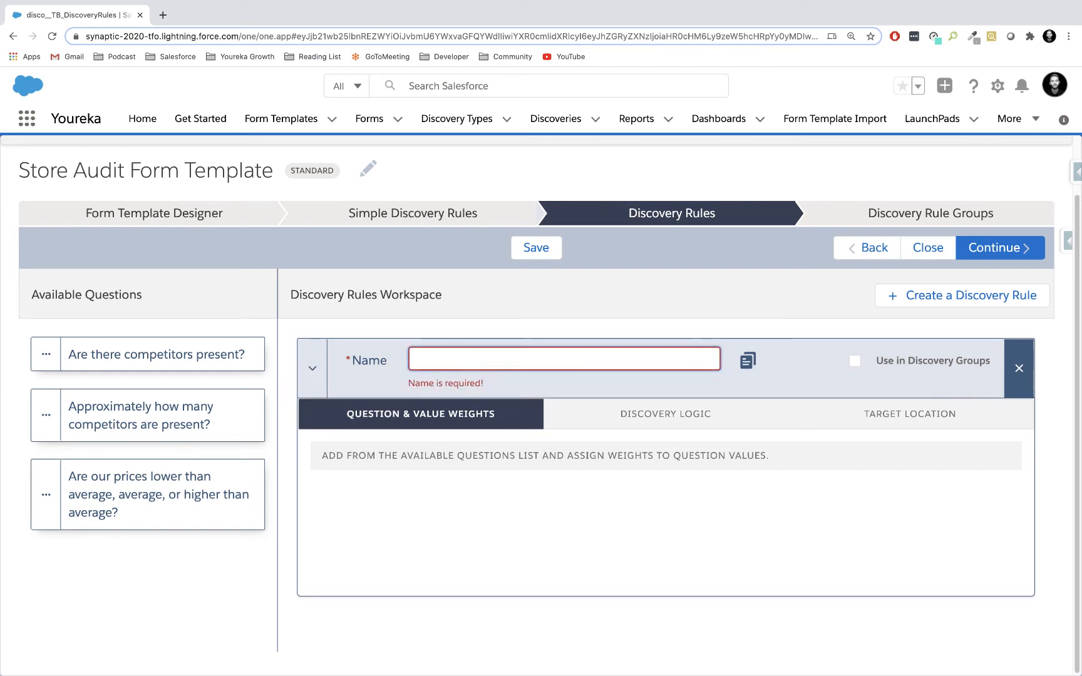
type("Highly Competitiv")
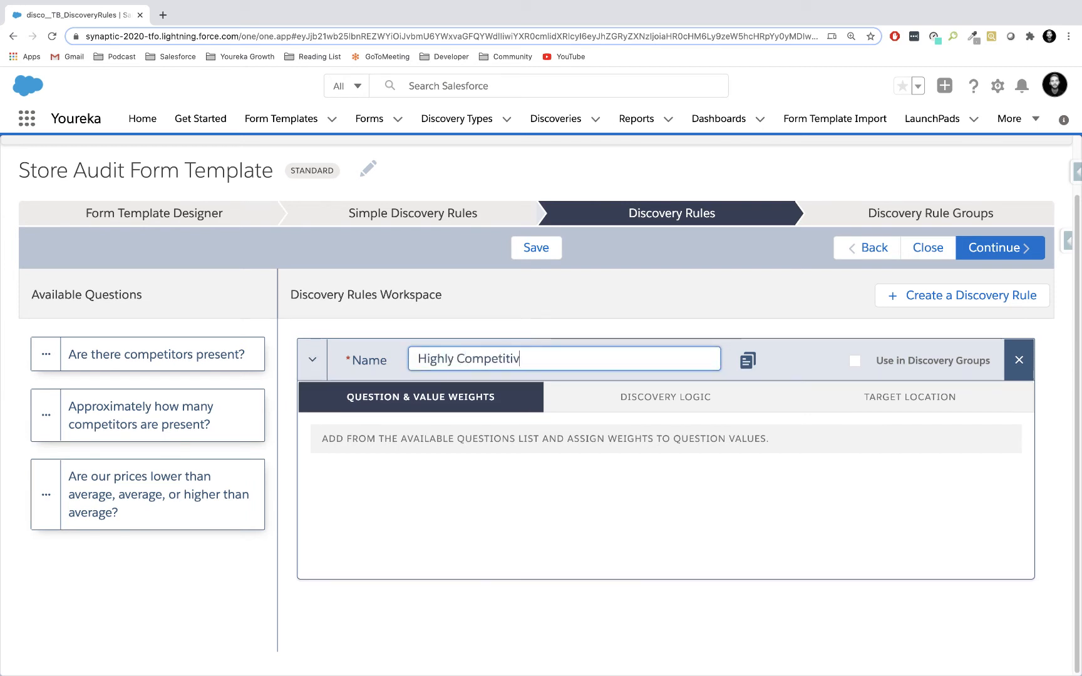
type("e Situation")
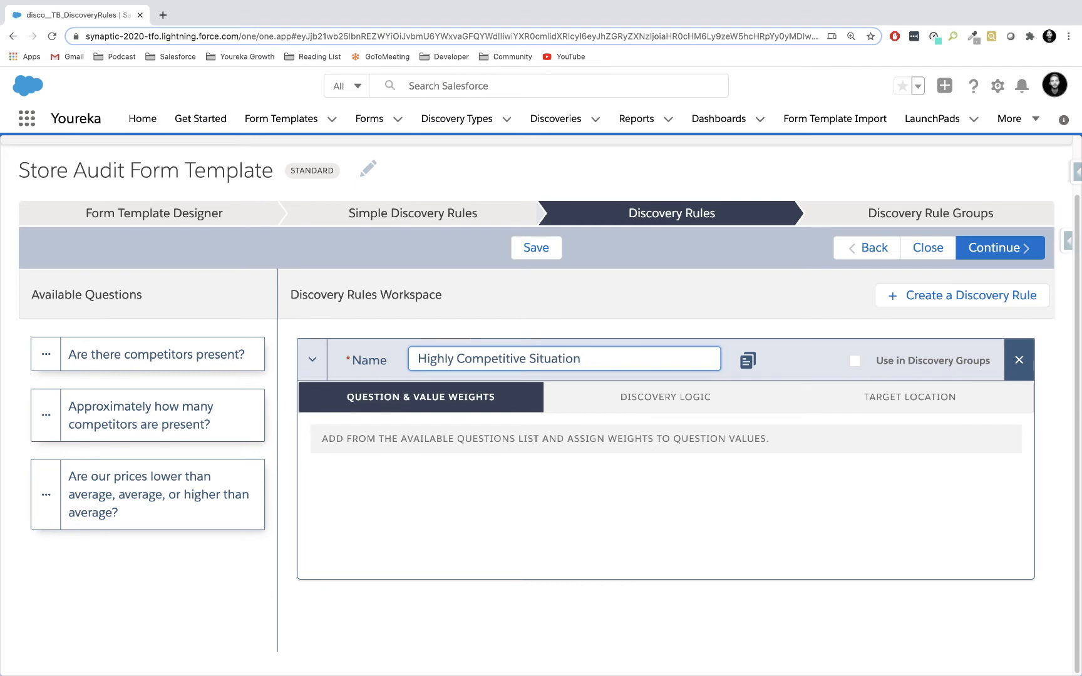
left_click(537, 509)
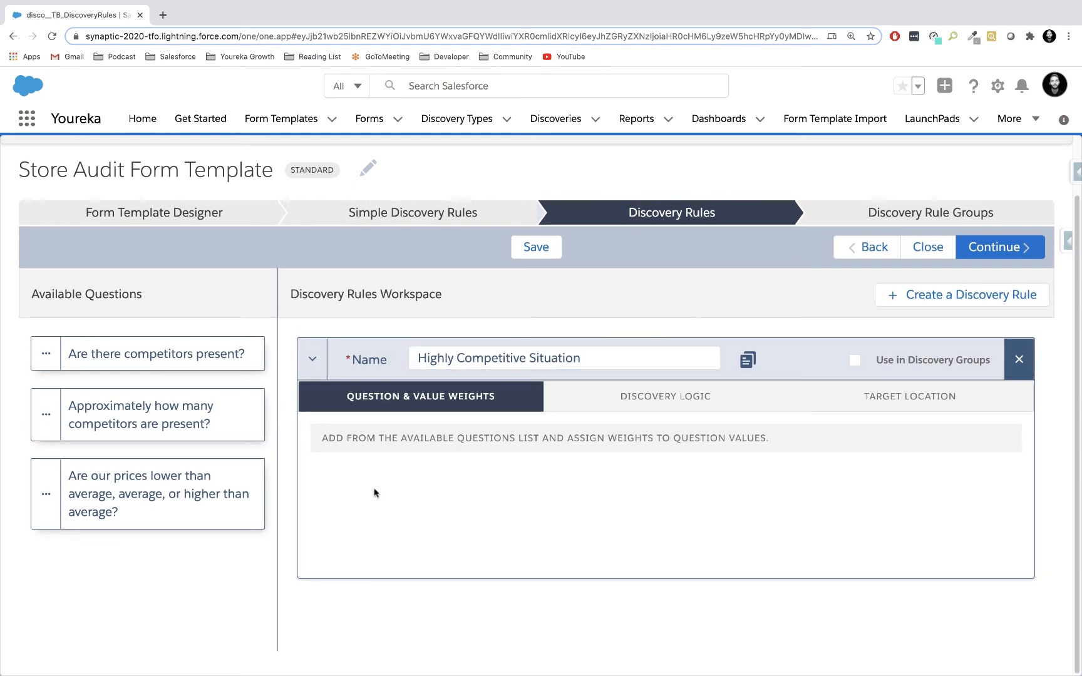
Add the question "Are there competitors present?" to the rule and give its Yes answer a weight of 1.
left_click_drag(134, 354, 456, 494)
scroll(543, 502, "down", 2)
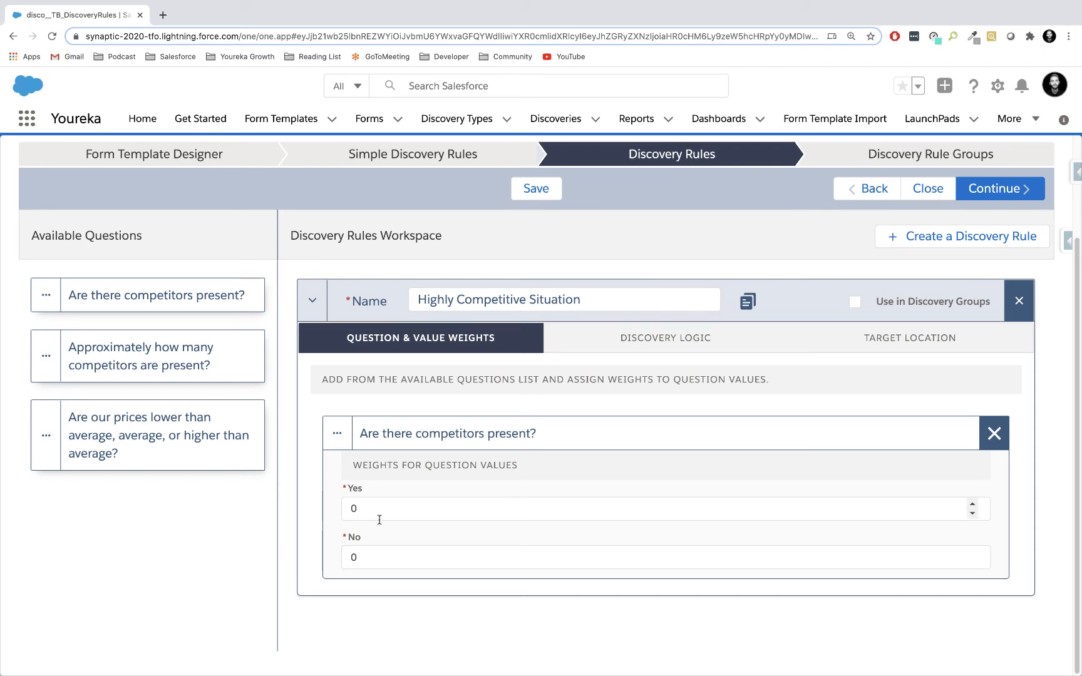
left_click(409, 514)
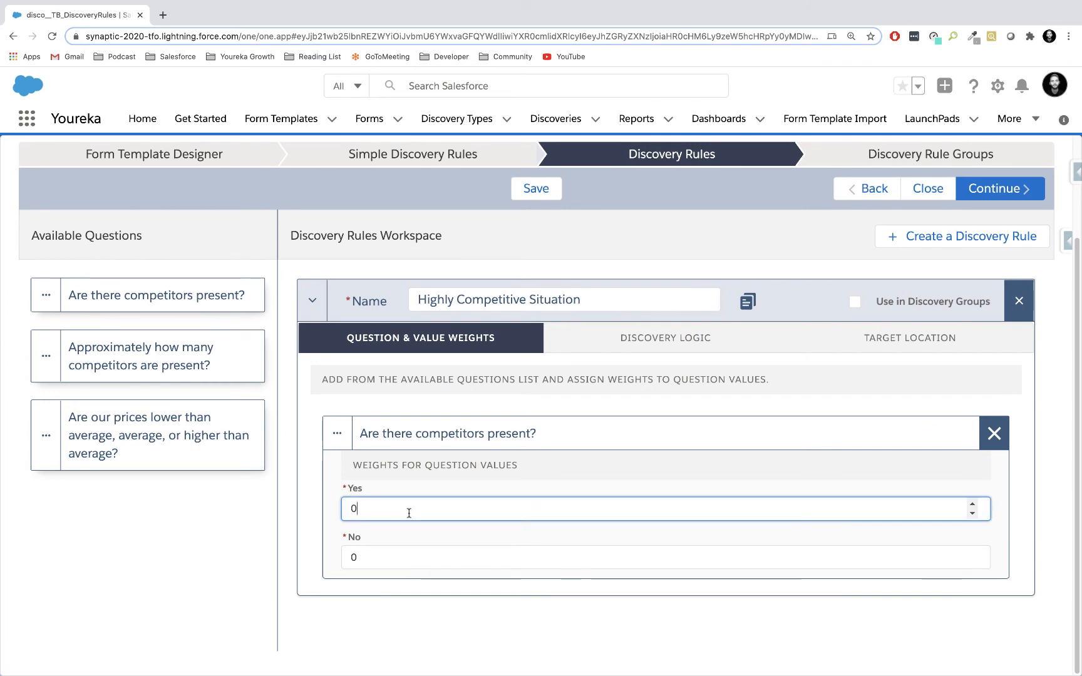
key("BackSpace")
type("1")
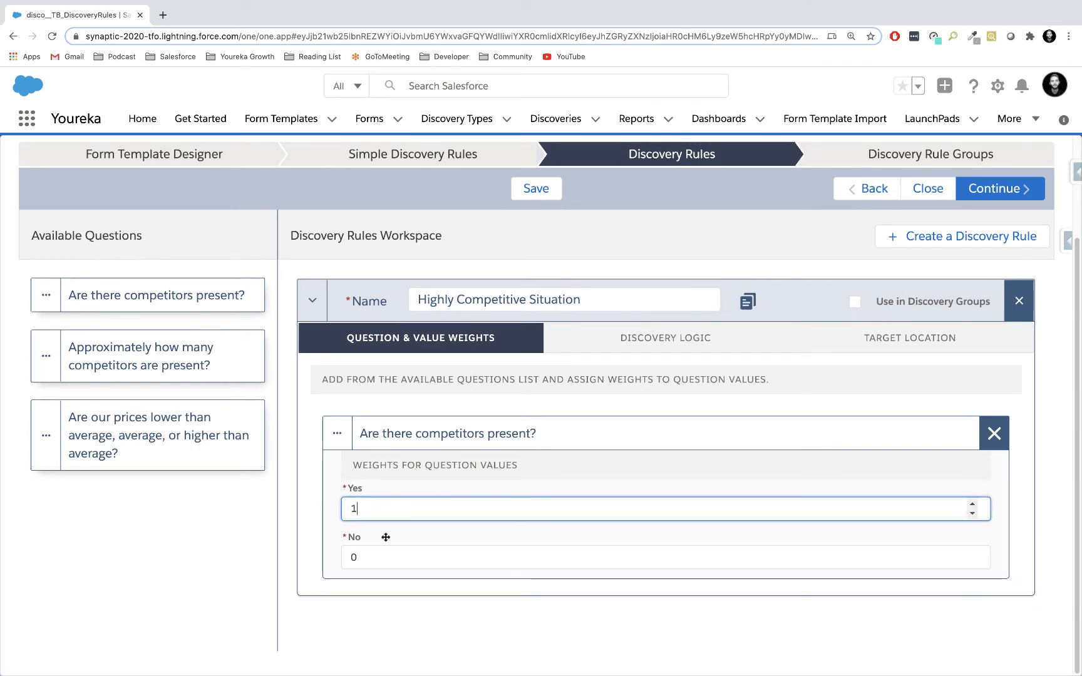
left_click(307, 511)
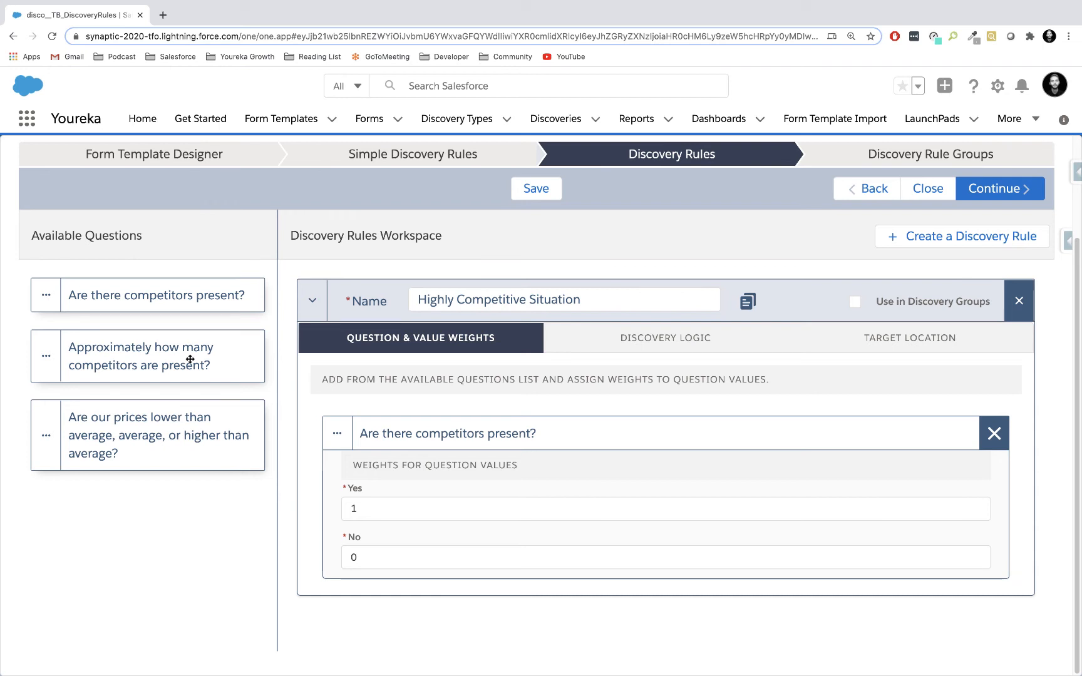
Add the question "Approximately how many competitors are present?" to the rule and set the 5-6 and Greater than 6 weights to 1.
left_click_drag(135, 350, 529, 557)
scroll(530, 557, "down", 1)
scroll(530, 557, "down", 3)
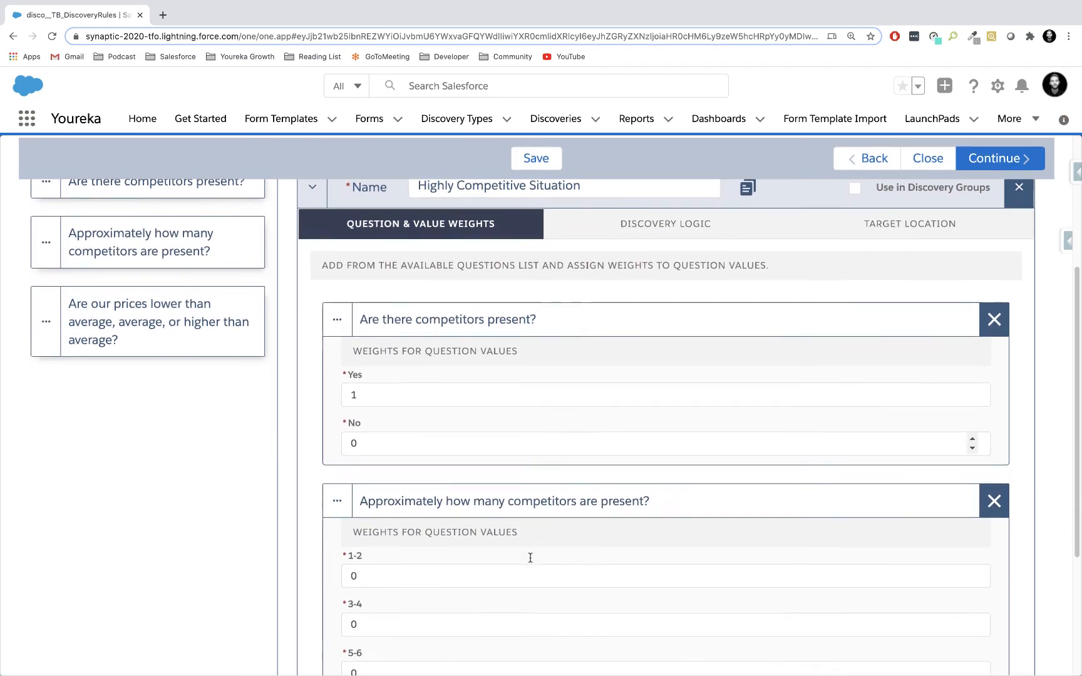
scroll(530, 557, "down", 1)
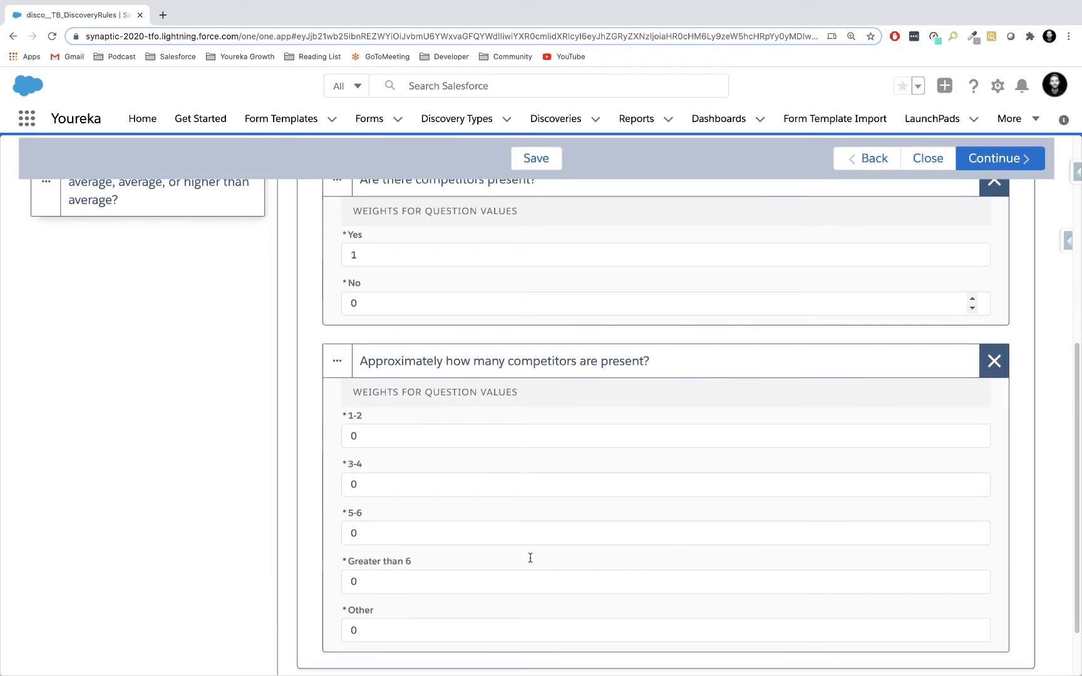
left_click(369, 536)
key("BackSpace")
type("1")
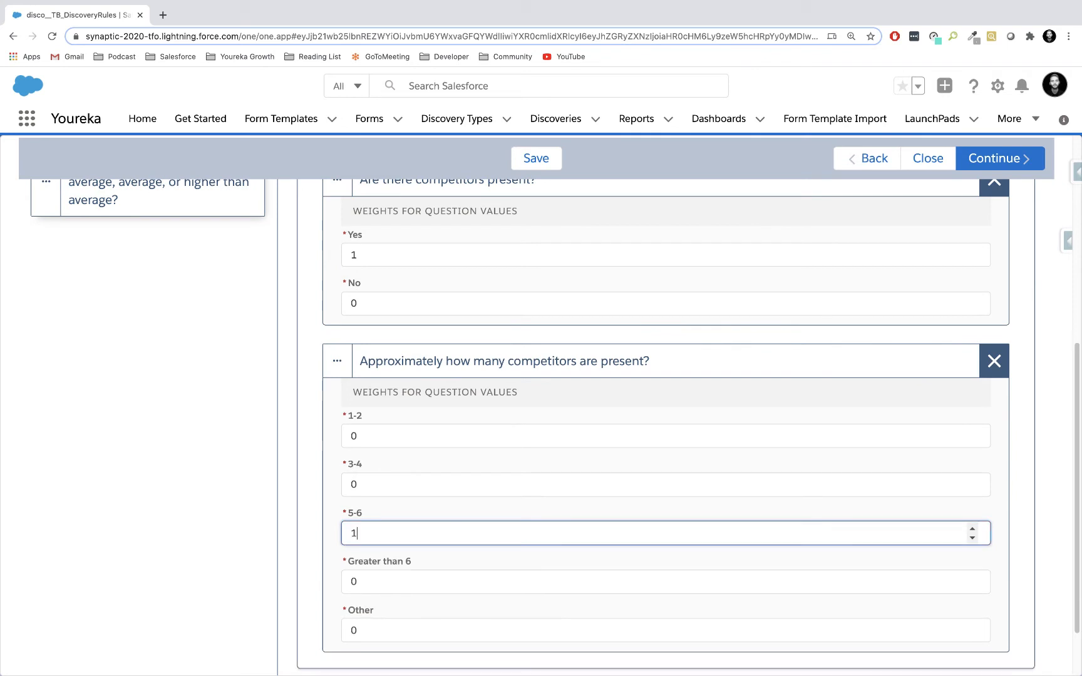
left_click(380, 582)
key("BackSpace")
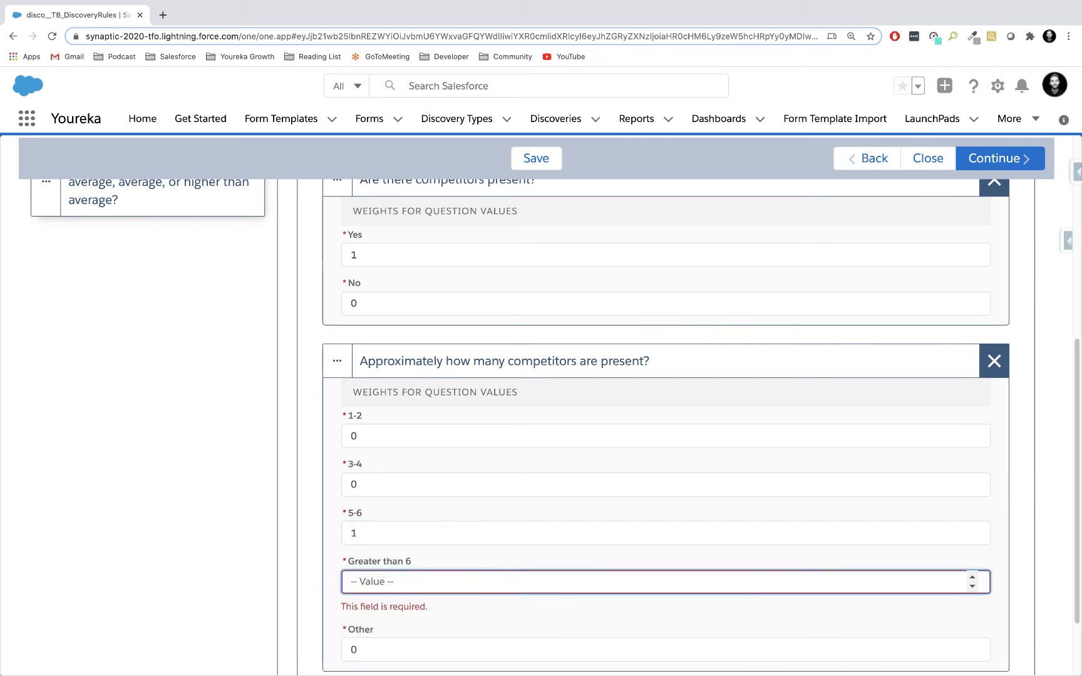
type("1")
scroll(268, 507, "up", 1)
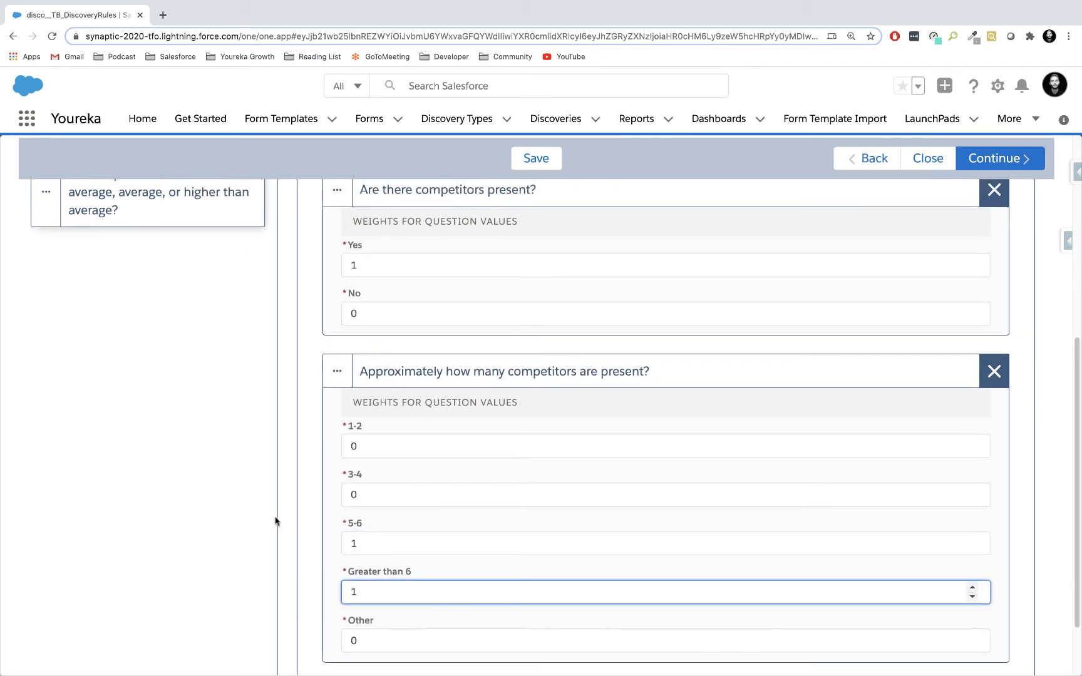
left_click(273, 512)
Add the question comparing our prices with the average to the rule and set its Higher than average weight to 1.
scroll(265, 488, "up", 5)
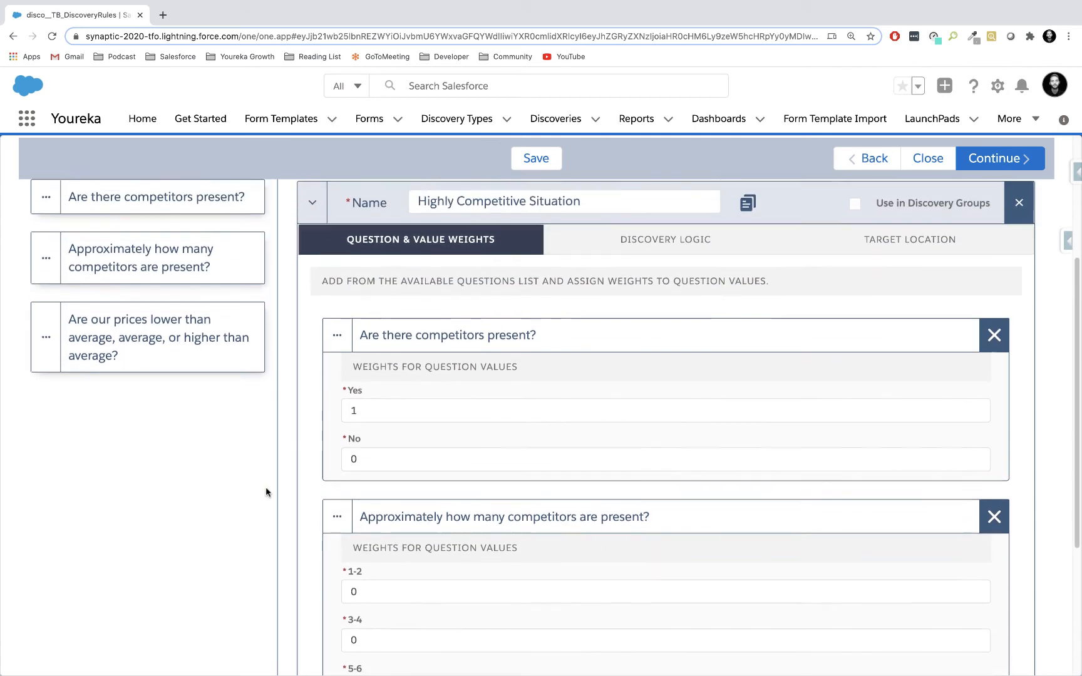
left_click_drag(148, 364, 475, 368)
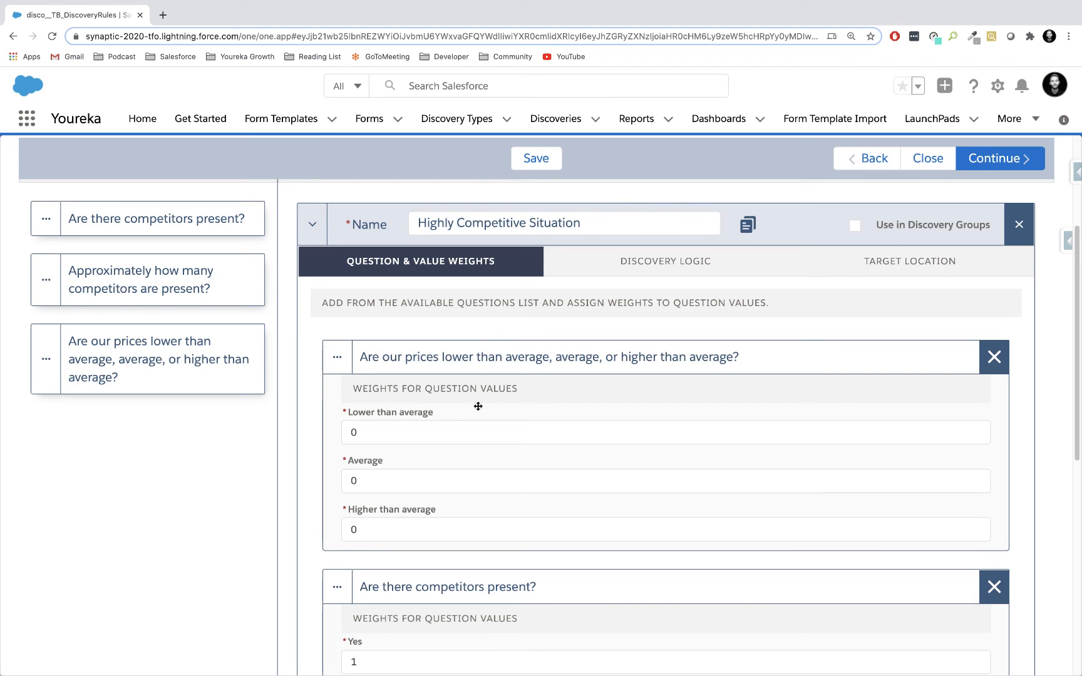
left_click(383, 532)
key("BackSpace")
type("1")
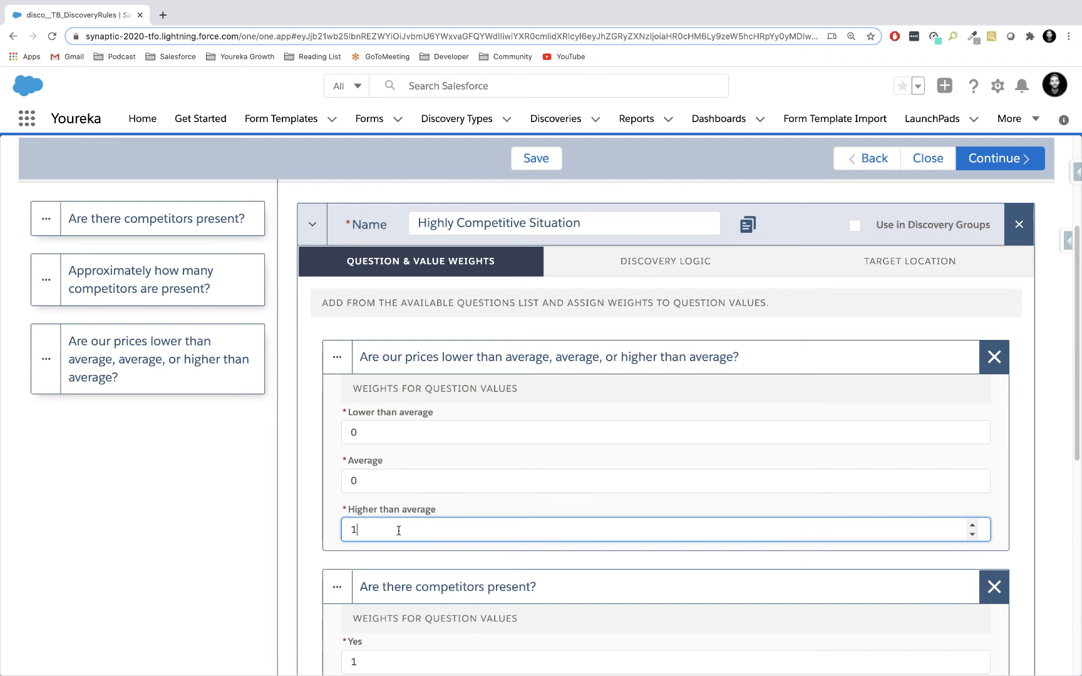
left_click(281, 513)
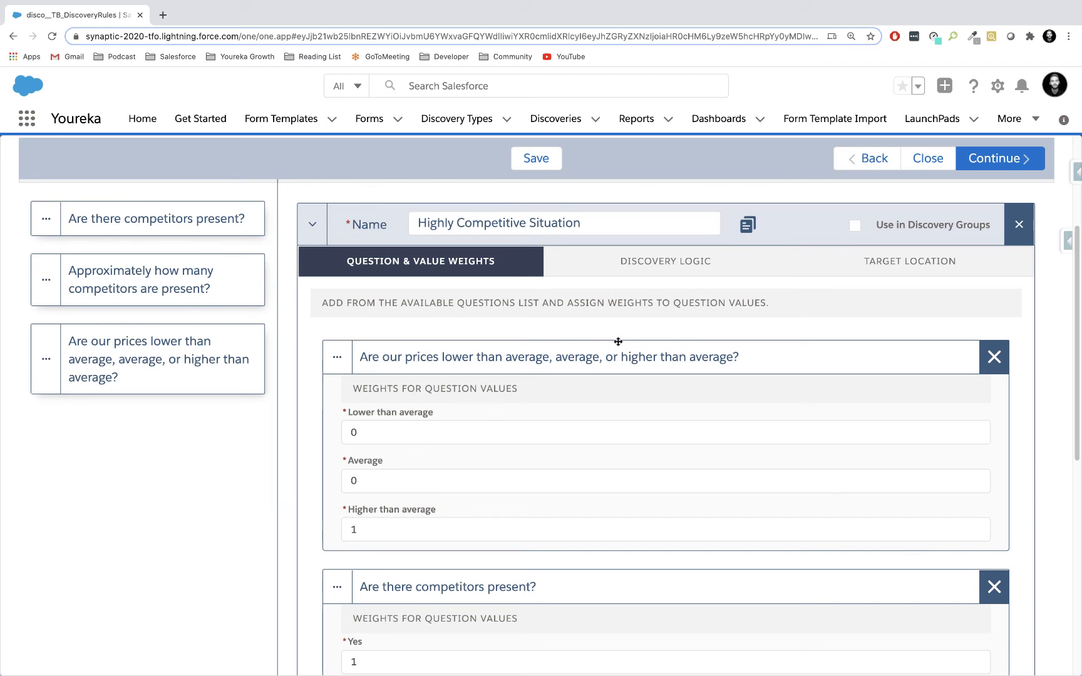
Set the rule's discovery logic to trigger when the sum of the question weights is Greater Than 2.
left_click(622, 260)
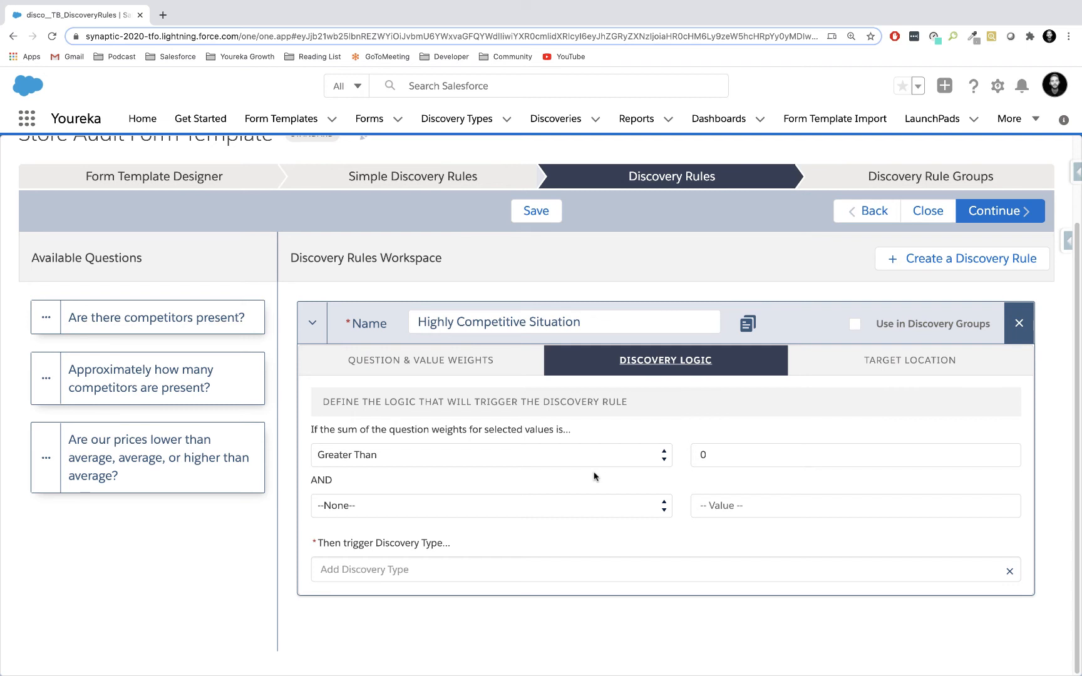
left_click(719, 454)
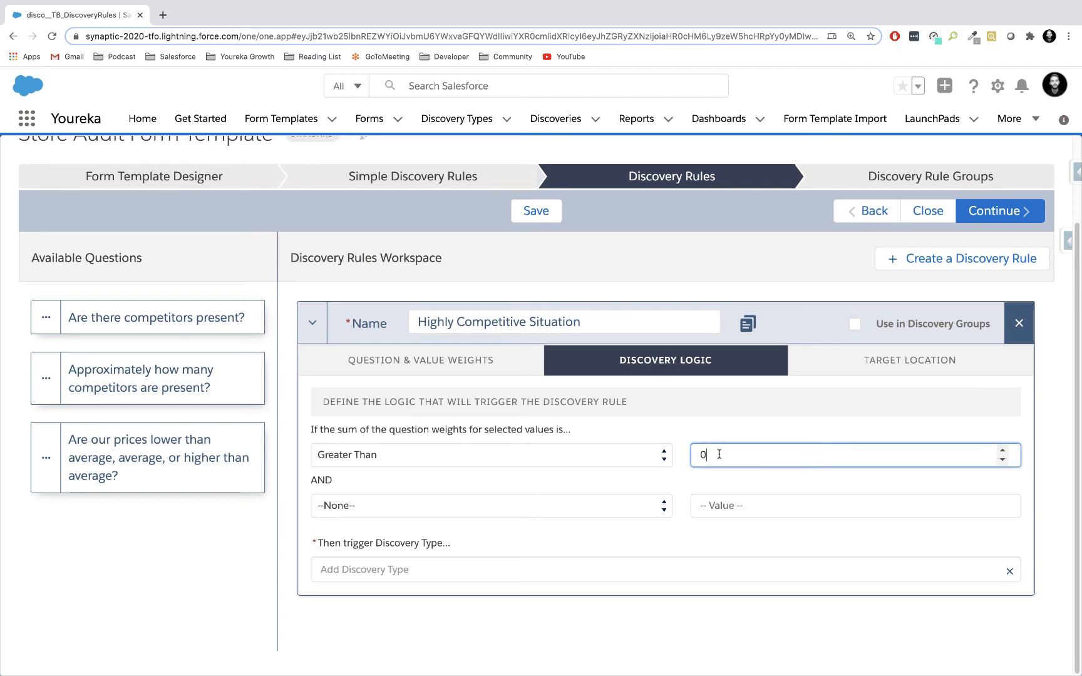
key("BackSpace")
type("2")
Enter "Highly Competitive Situation" as the Discovery Type to trigger and add it to the list of Discovery Types.
left_click(508, 571)
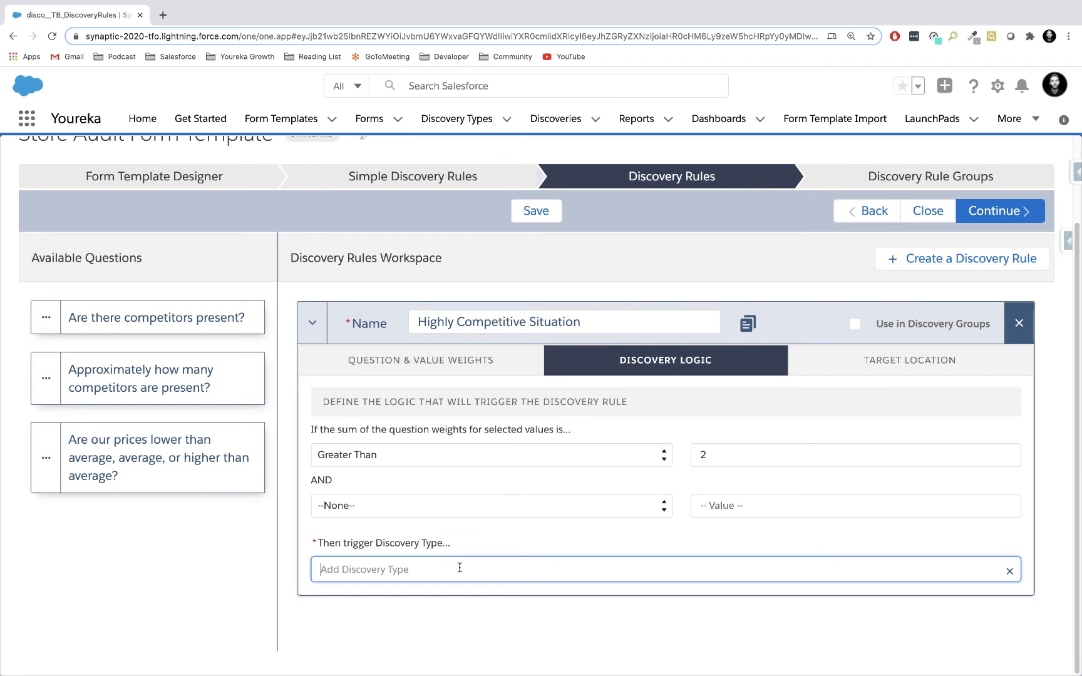
type("Highly")
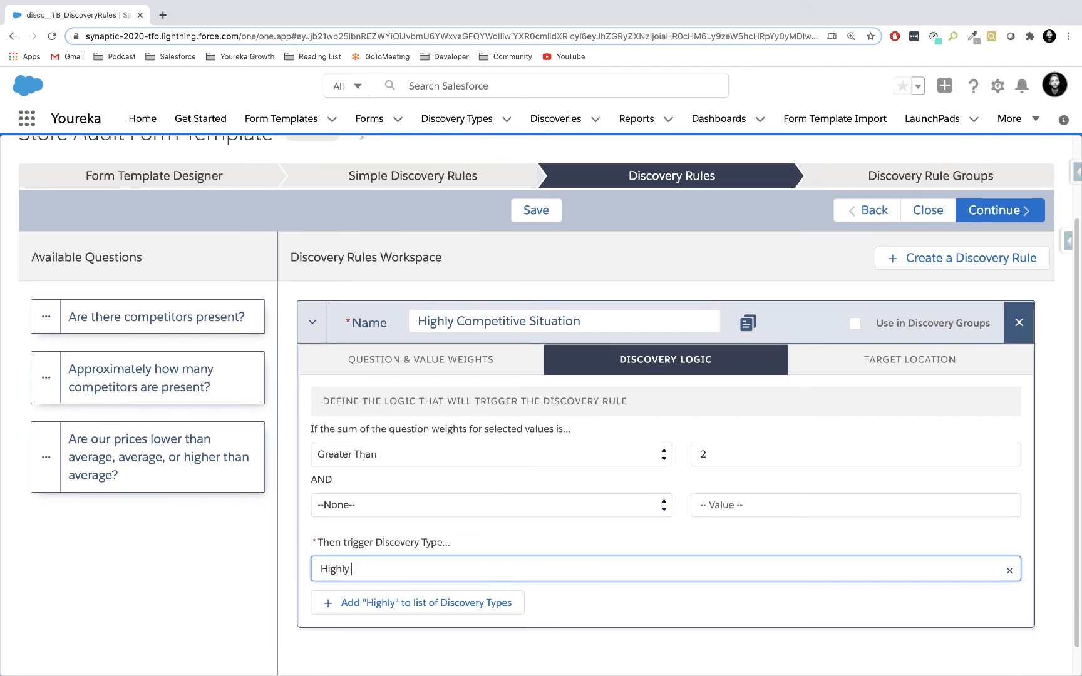
type(" Comept")
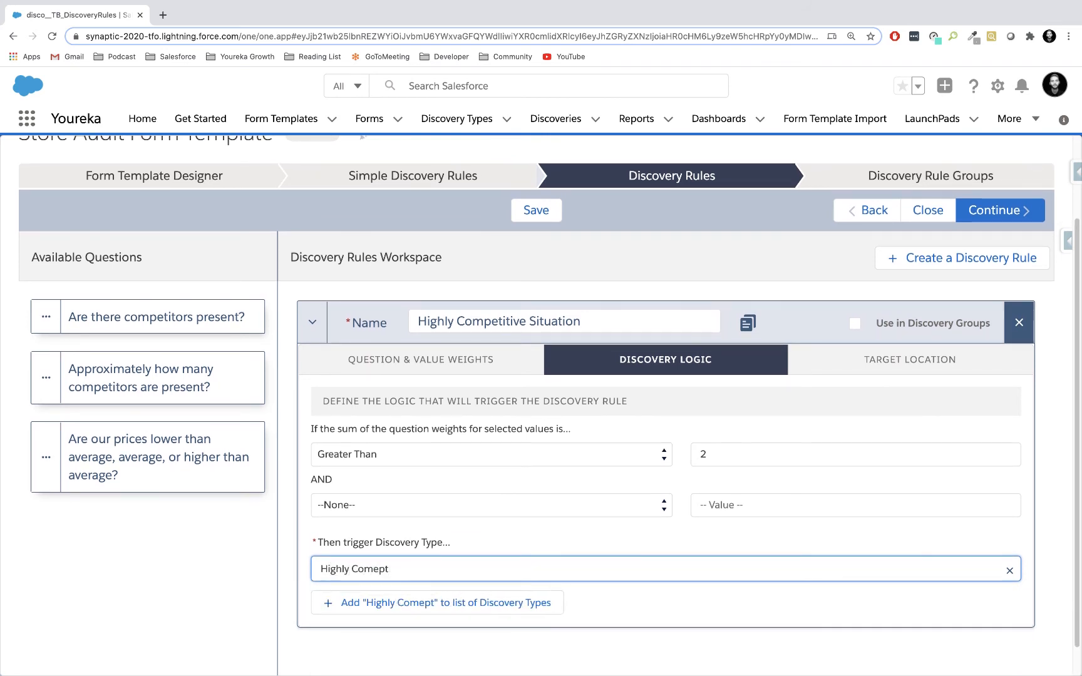
key("BackSpace")
key("BackSpace")
key("BackSpace")
type("peit")
key("BackSpace")
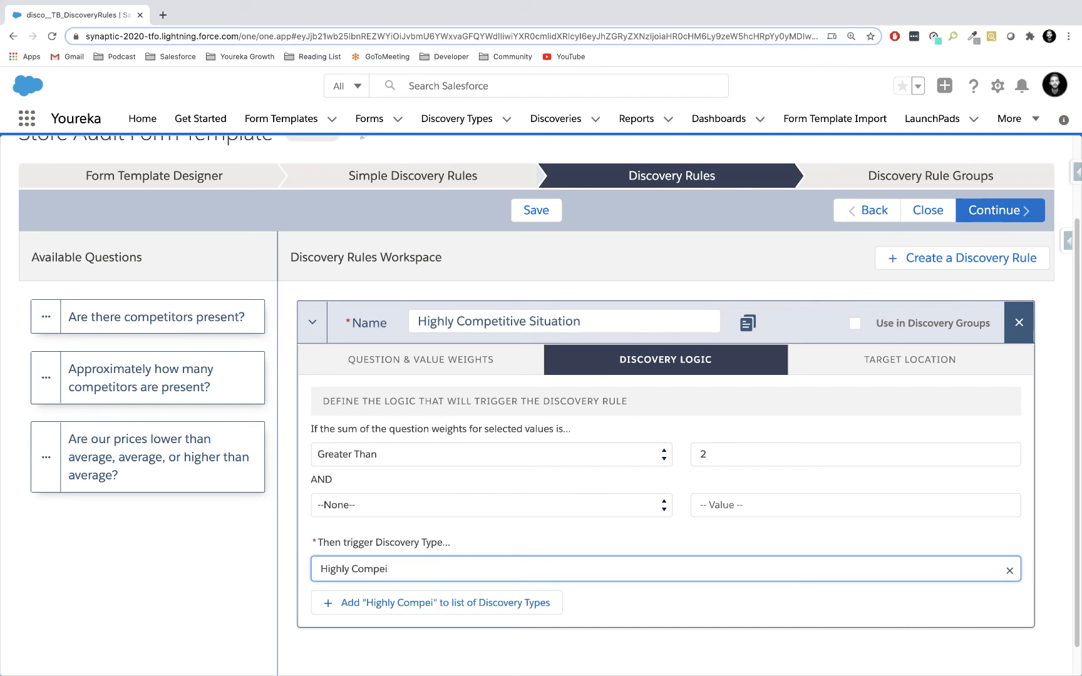
key("BackSpace")
type("etitive Sit")
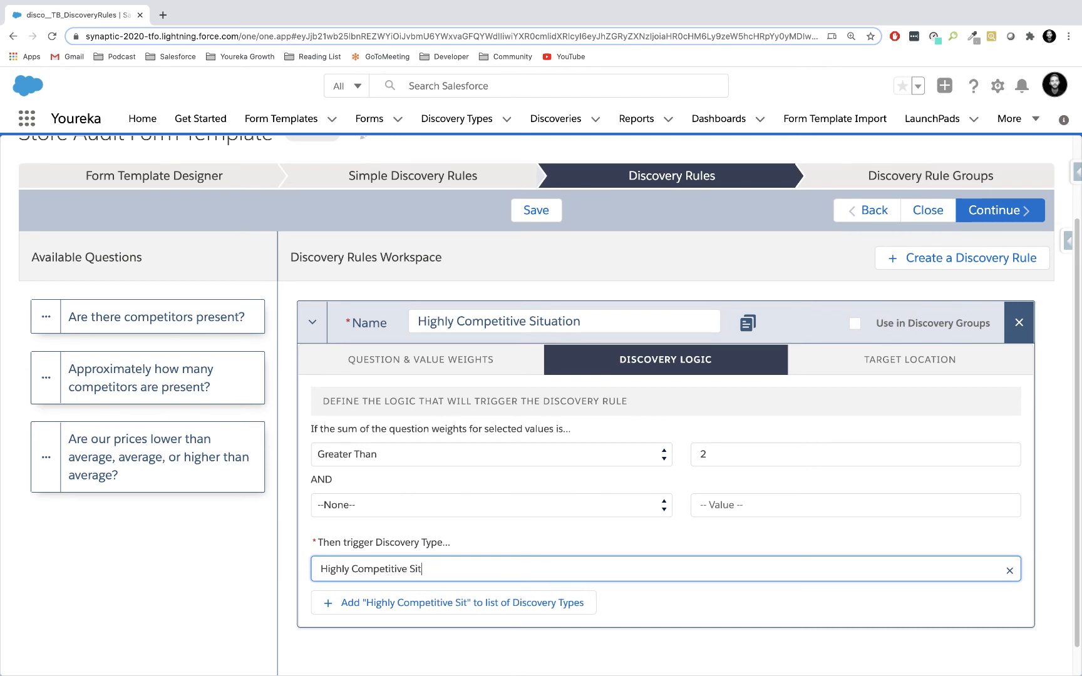
type("uation")
left_click(290, 592)
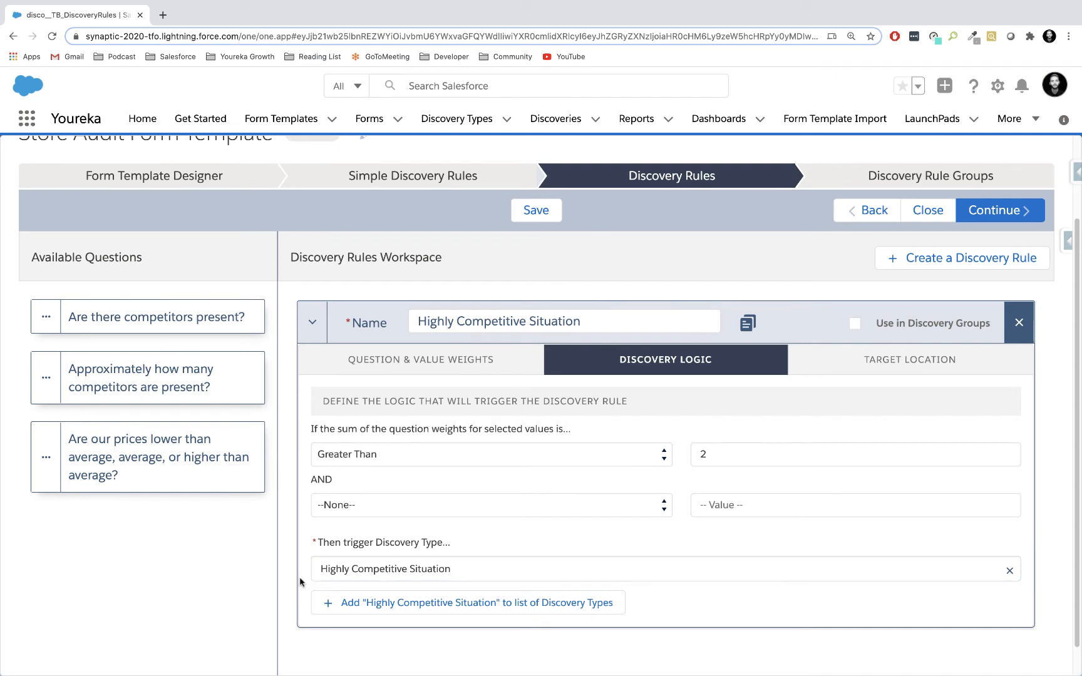
left_click(386, 604)
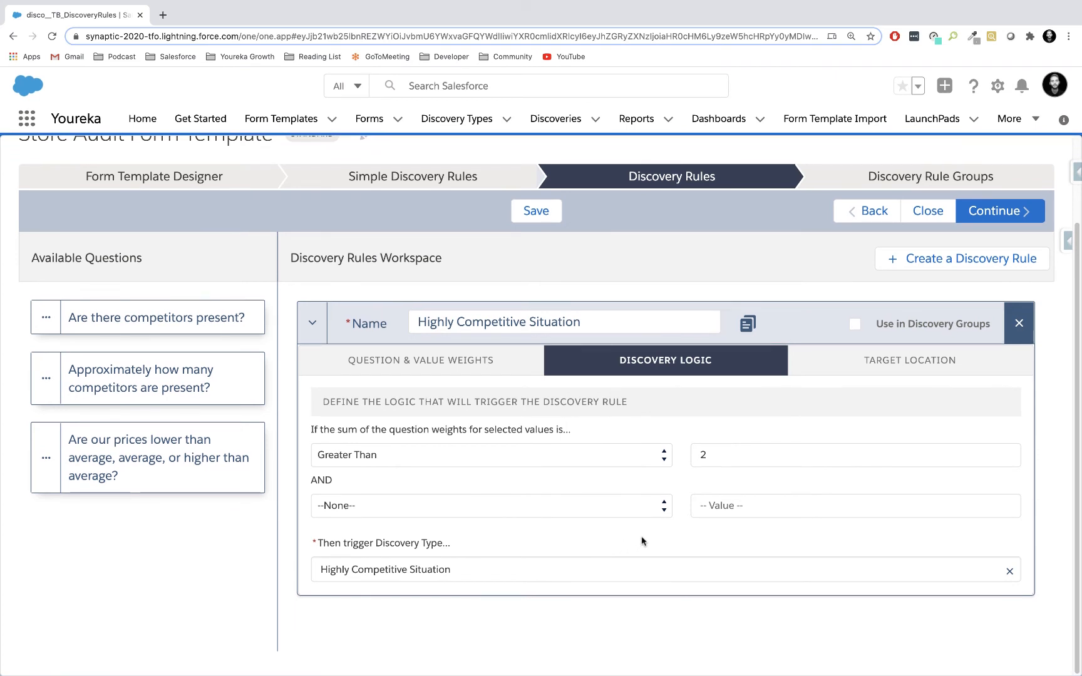
Set the target location to copy disco__Form_Account__c from the Form into Account__c on the Discovery, and save the rule.
left_click(891, 360)
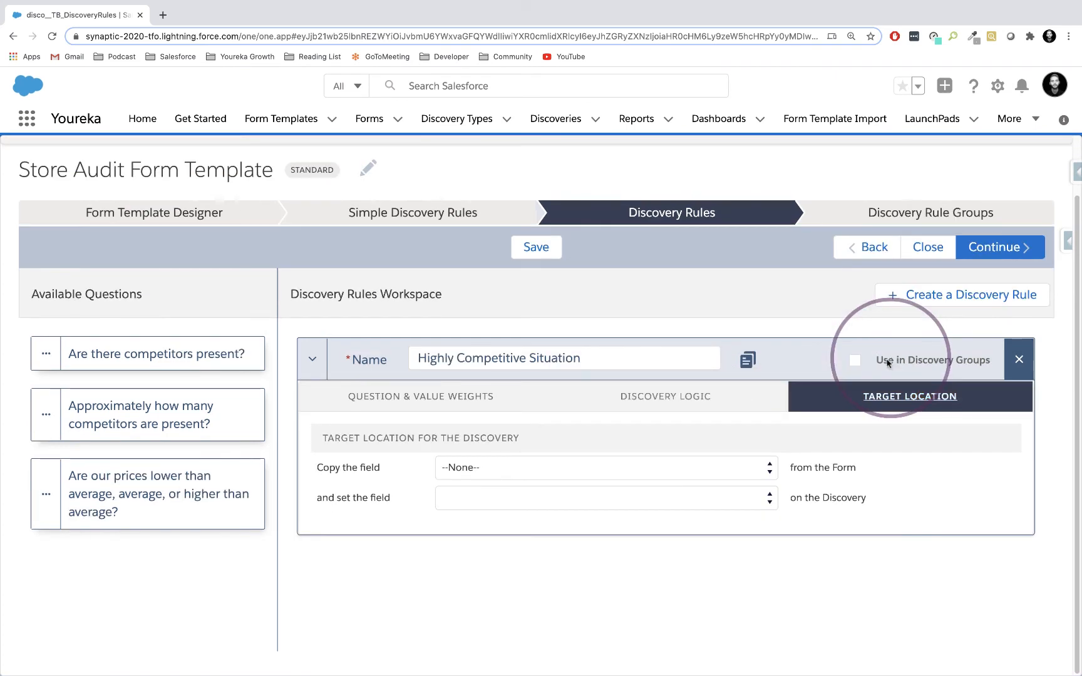
left_click(662, 474)
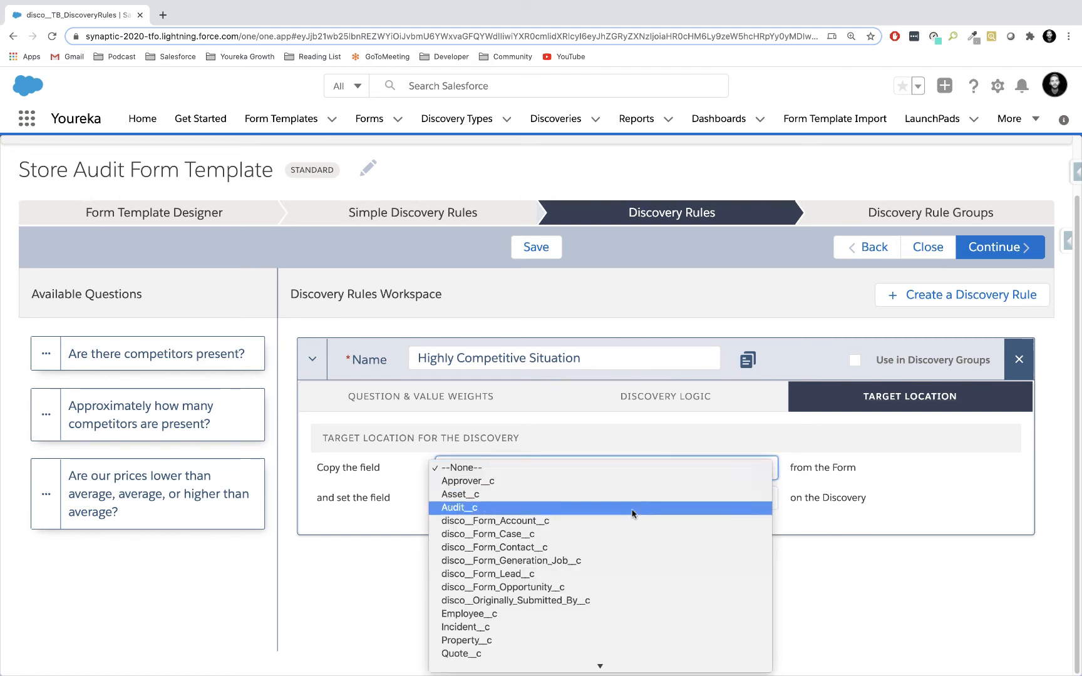
left_click(611, 522)
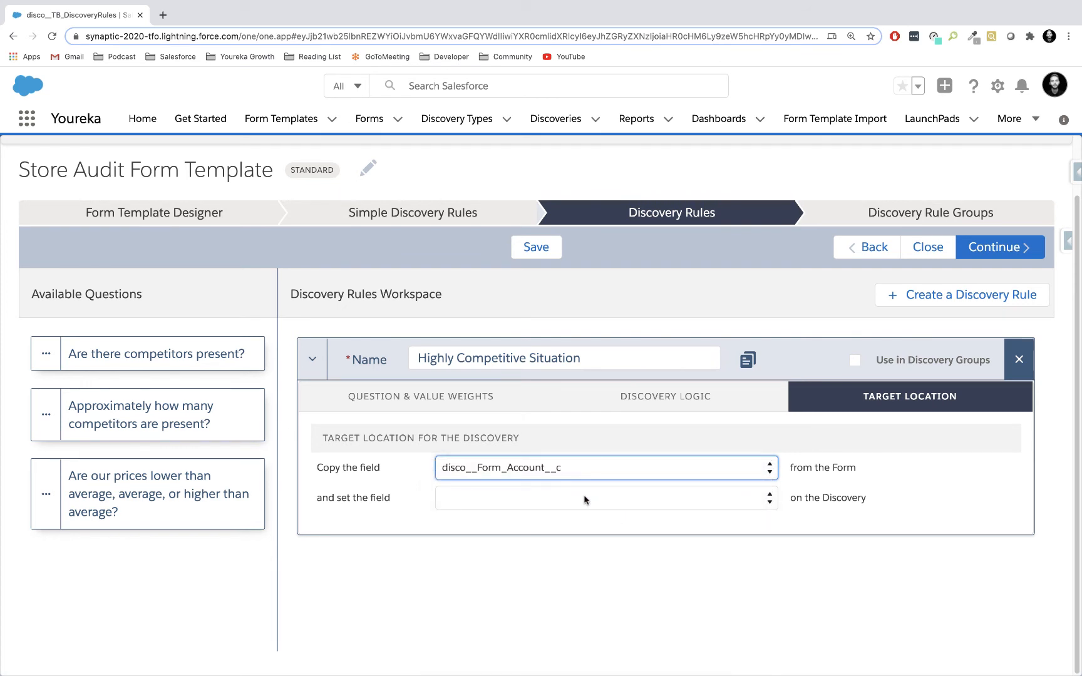
left_click(595, 501)
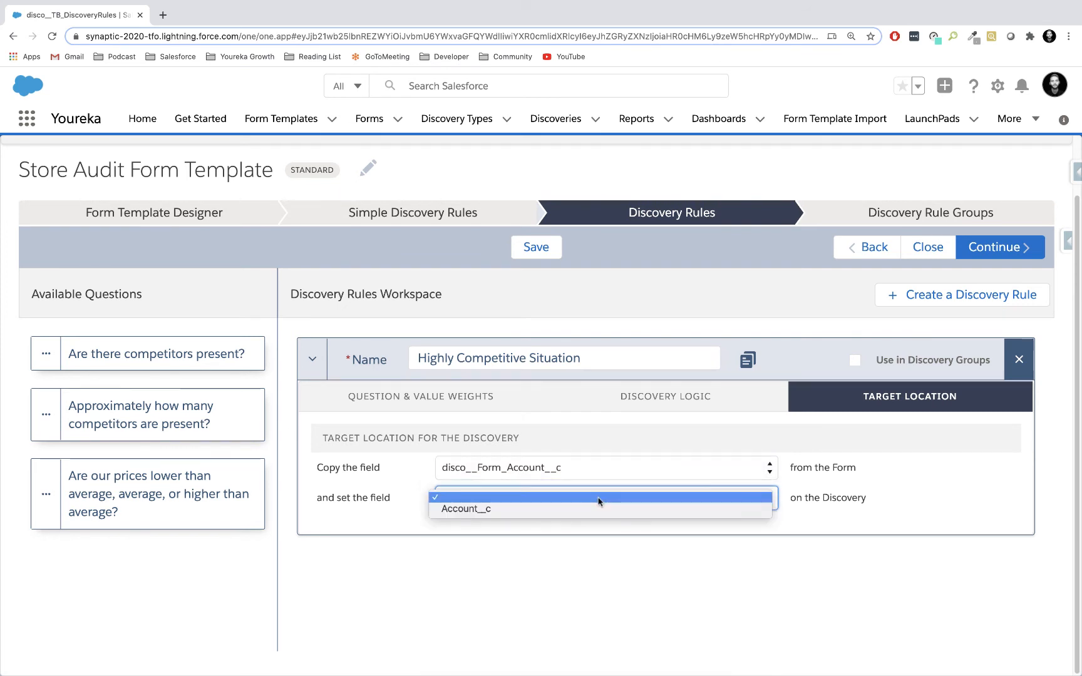
left_click(575, 510)
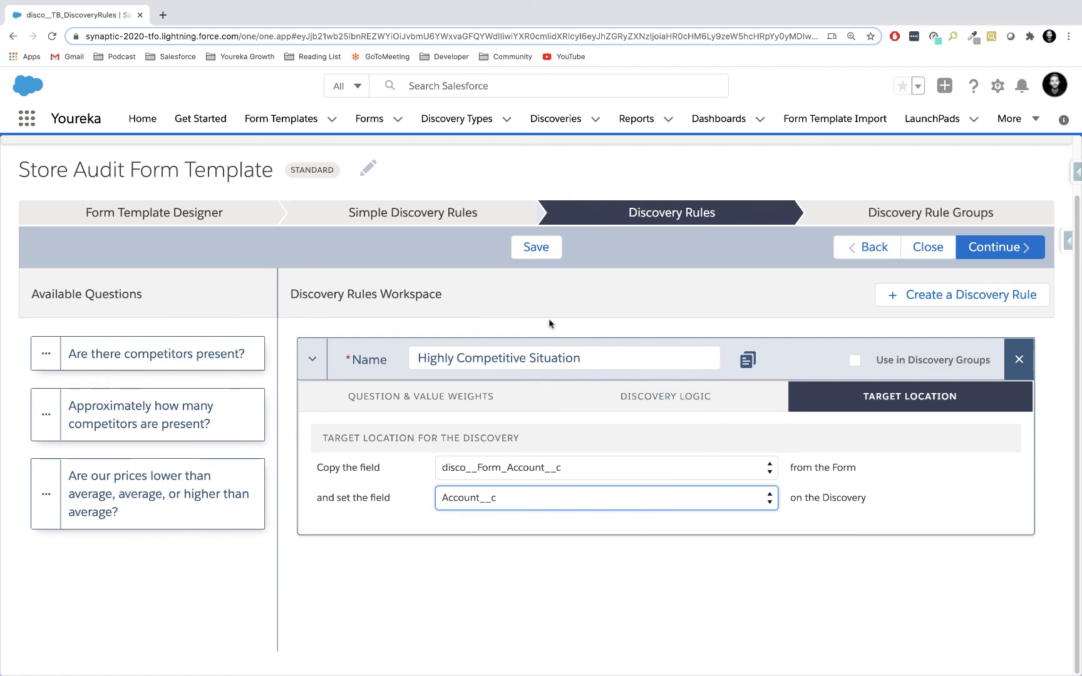
left_click(533, 247)
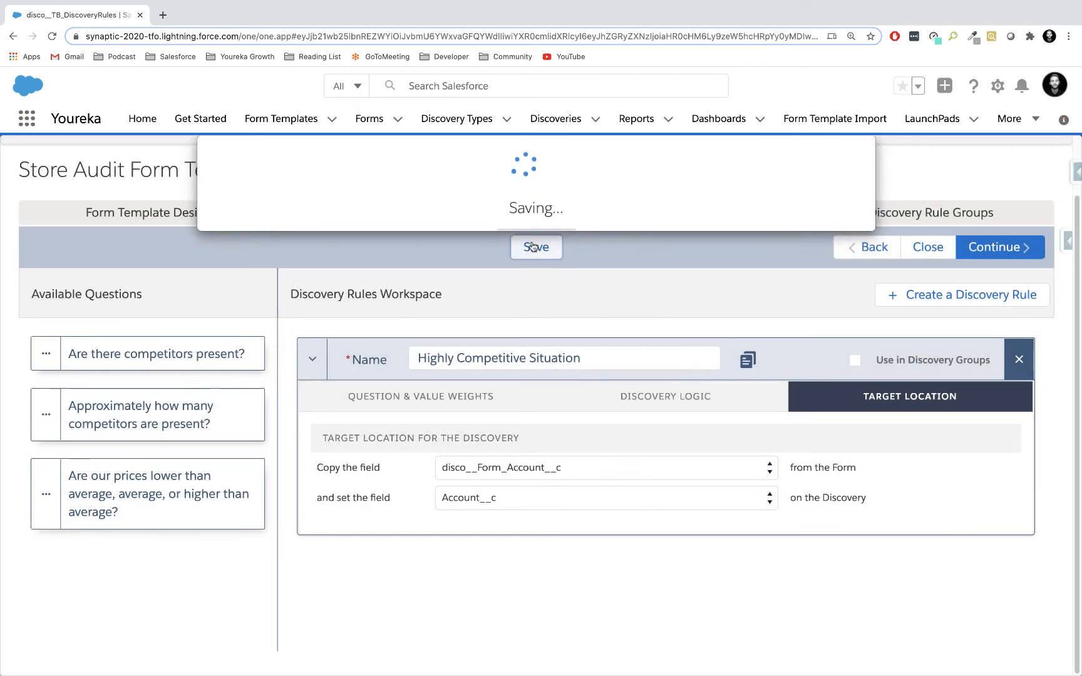
Close the Discovery Rules workspace and publish the Store Audit Form Template.
left_click(929, 248)
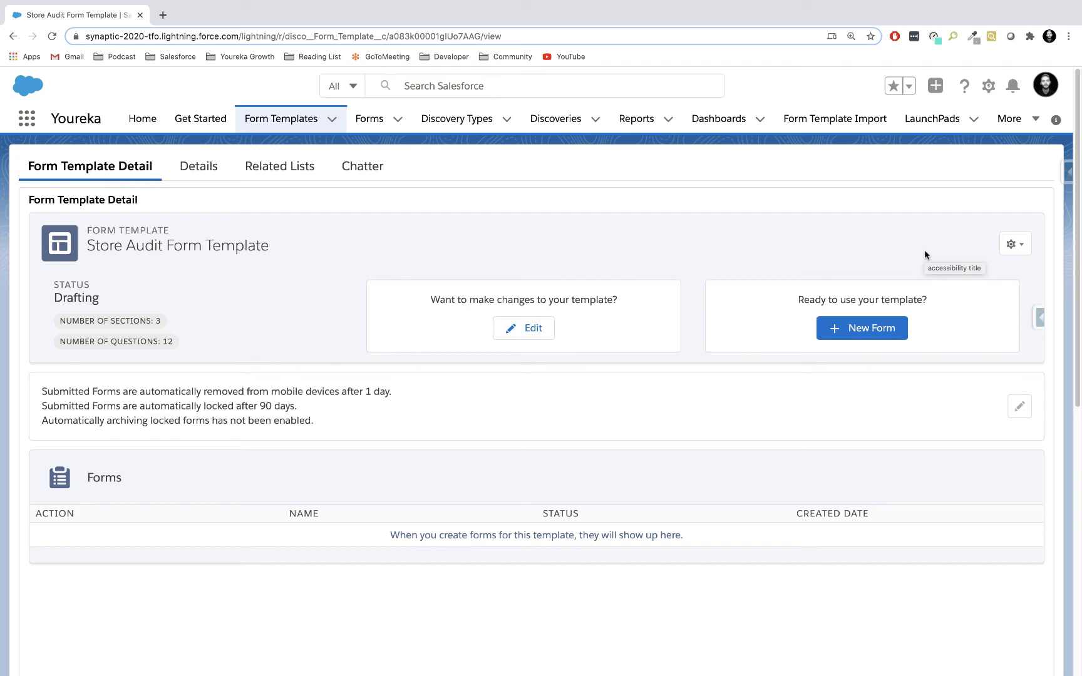
left_click(939, 254)
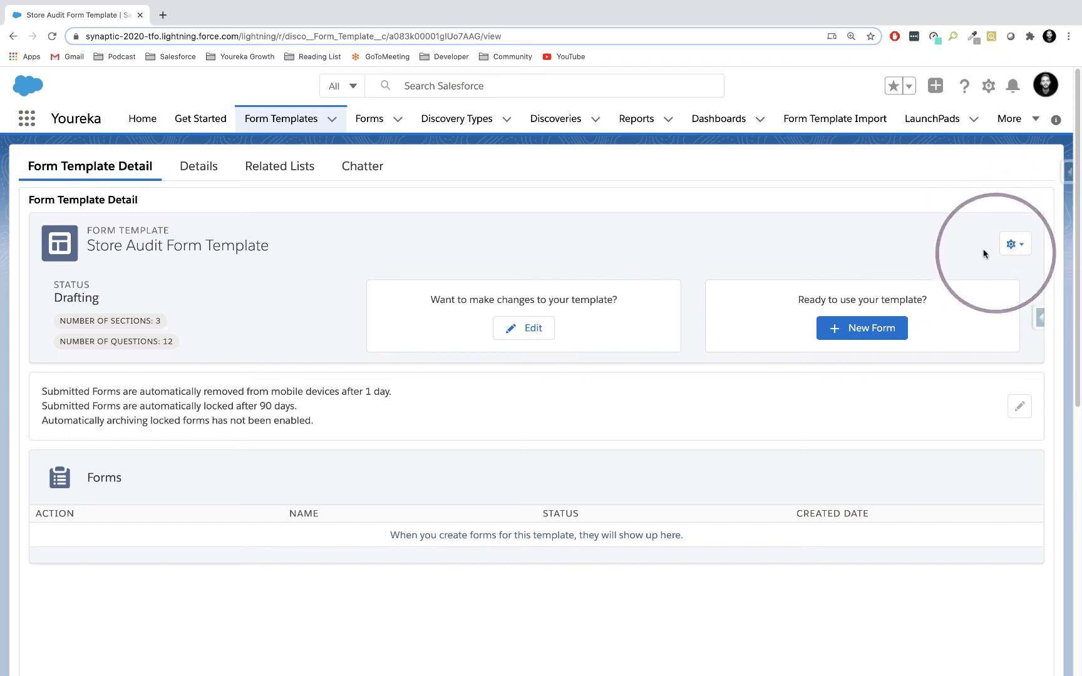
left_click(1019, 253)
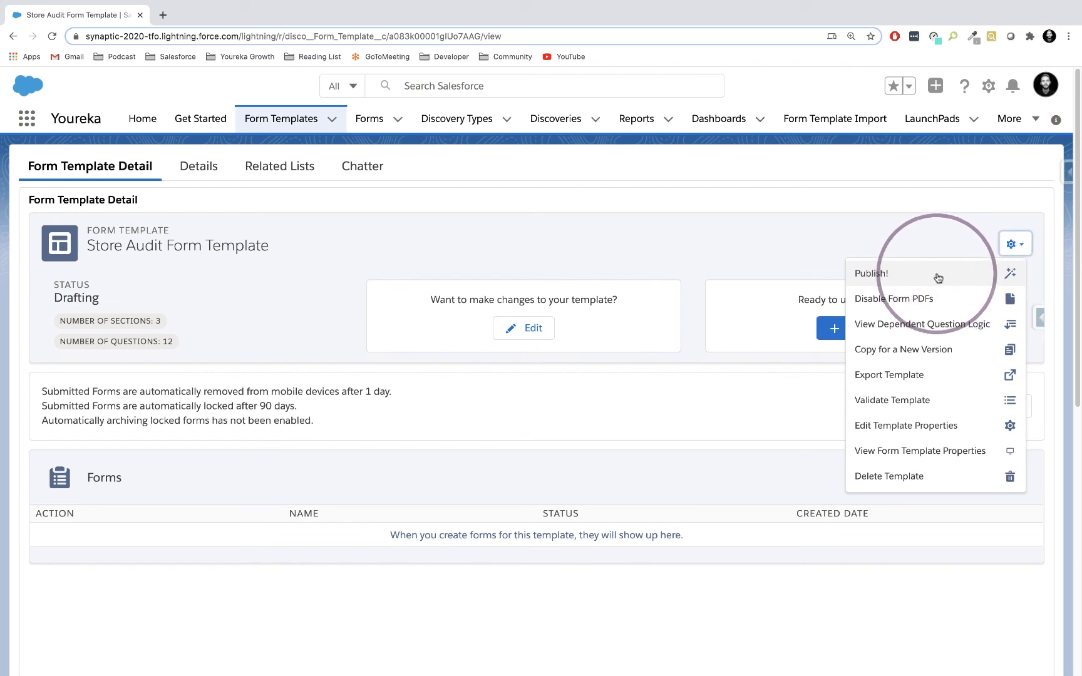
left_click(932, 275)
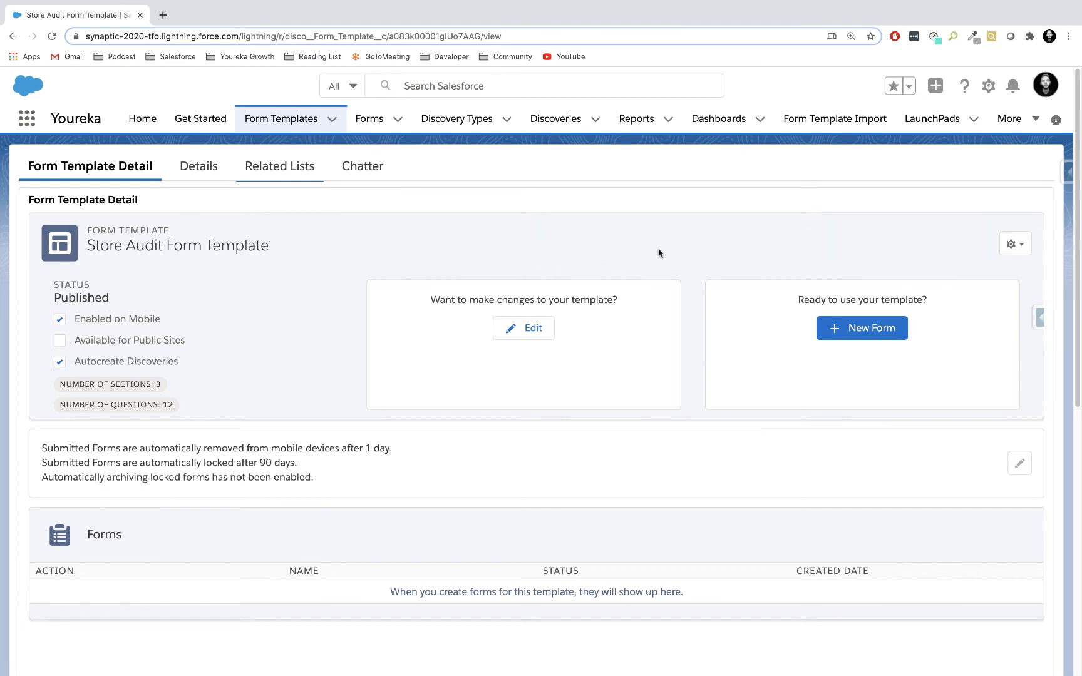
Create a new form from the Store Audit Form Template with Blake Grocery as the Form Account, and save it.
left_click(855, 335)
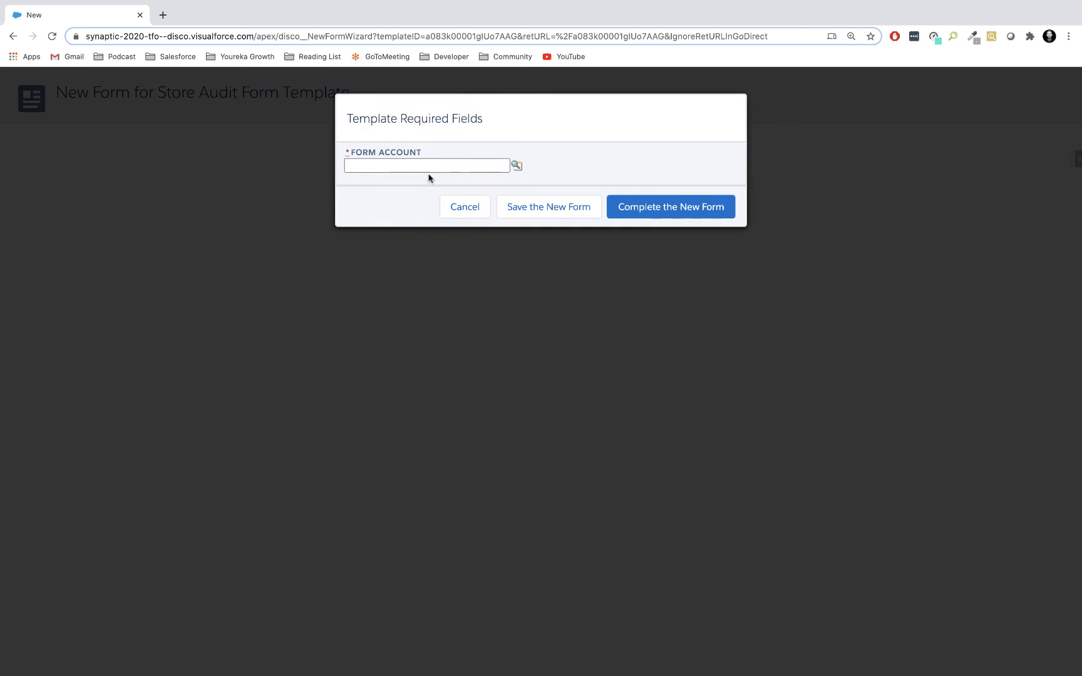
left_click(517, 168)
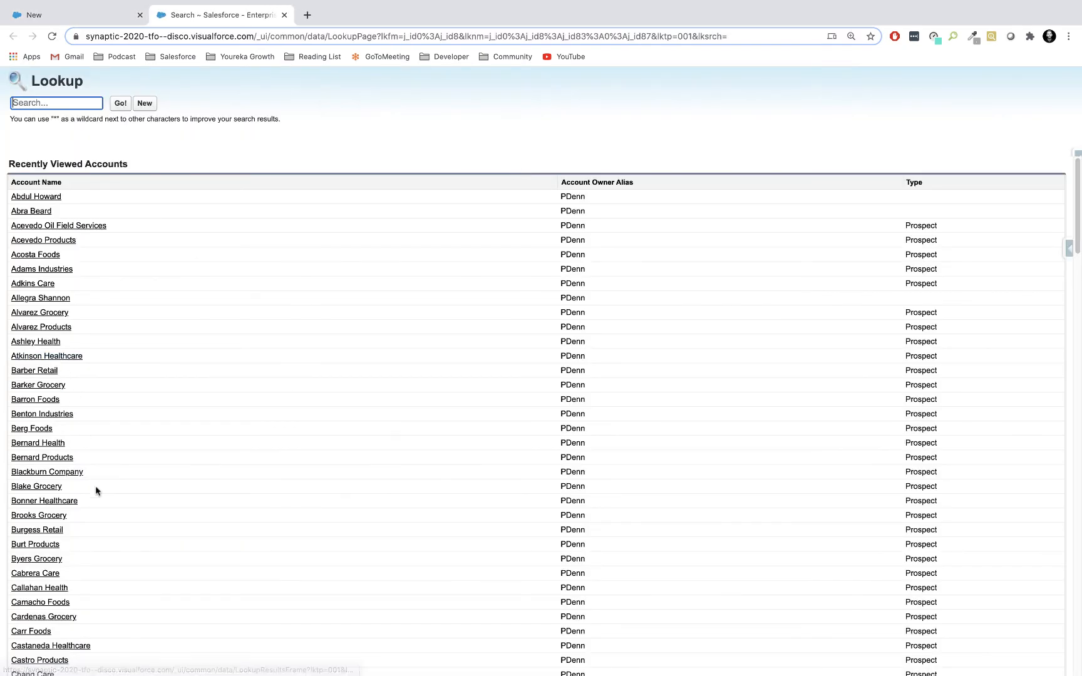
scroll(95, 488, "down", 2)
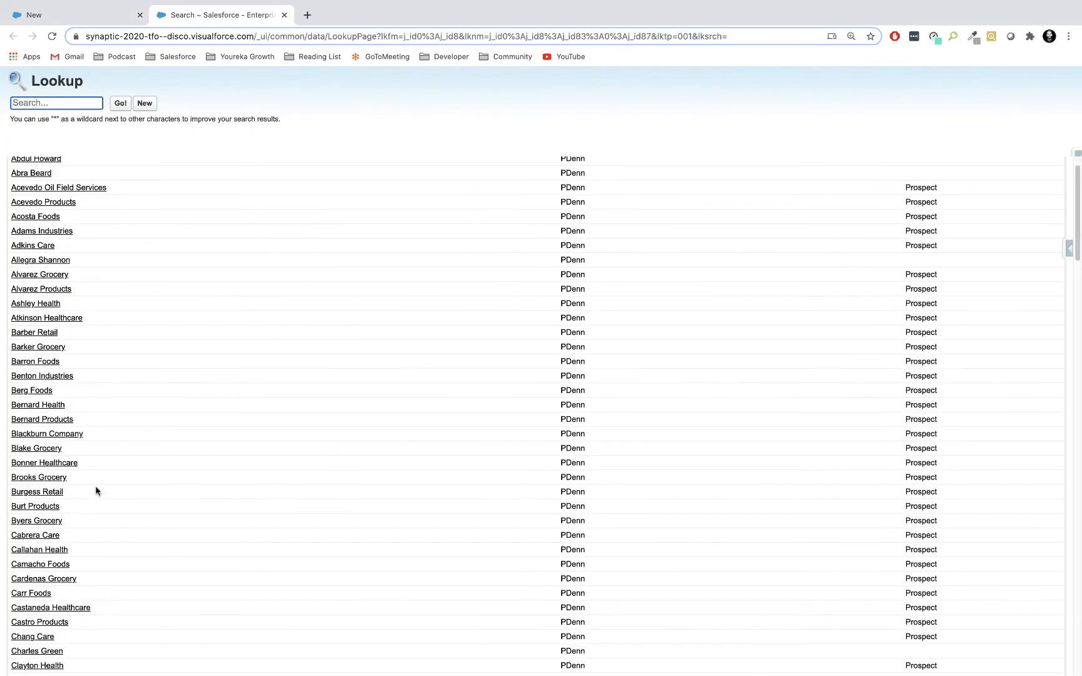
left_click(38, 447)
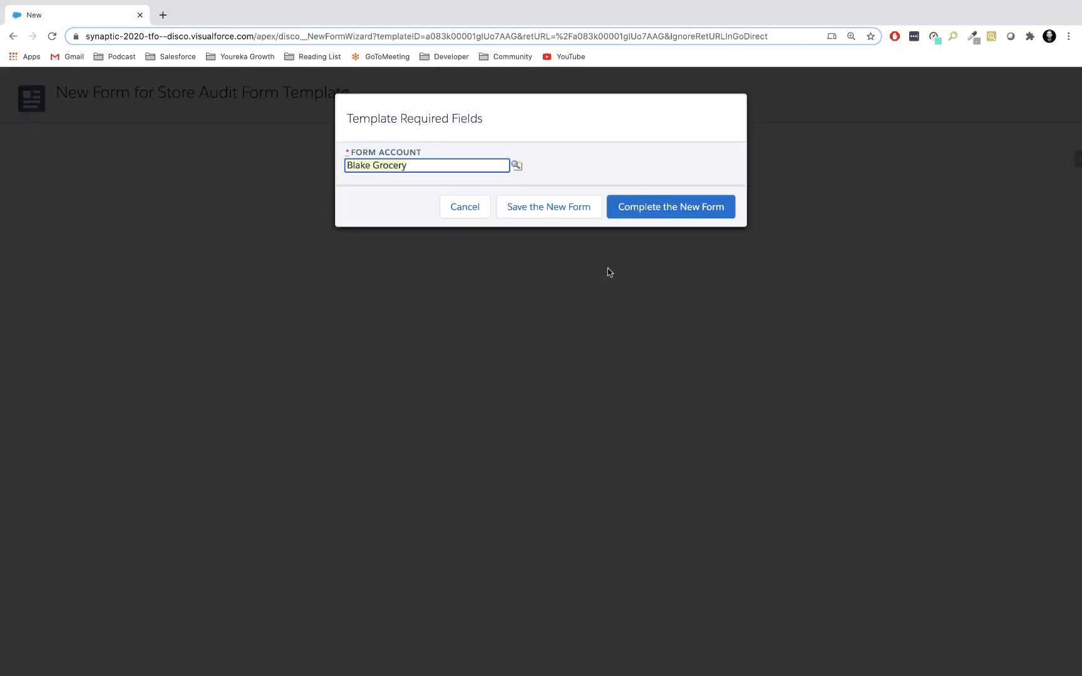
left_click(675, 219)
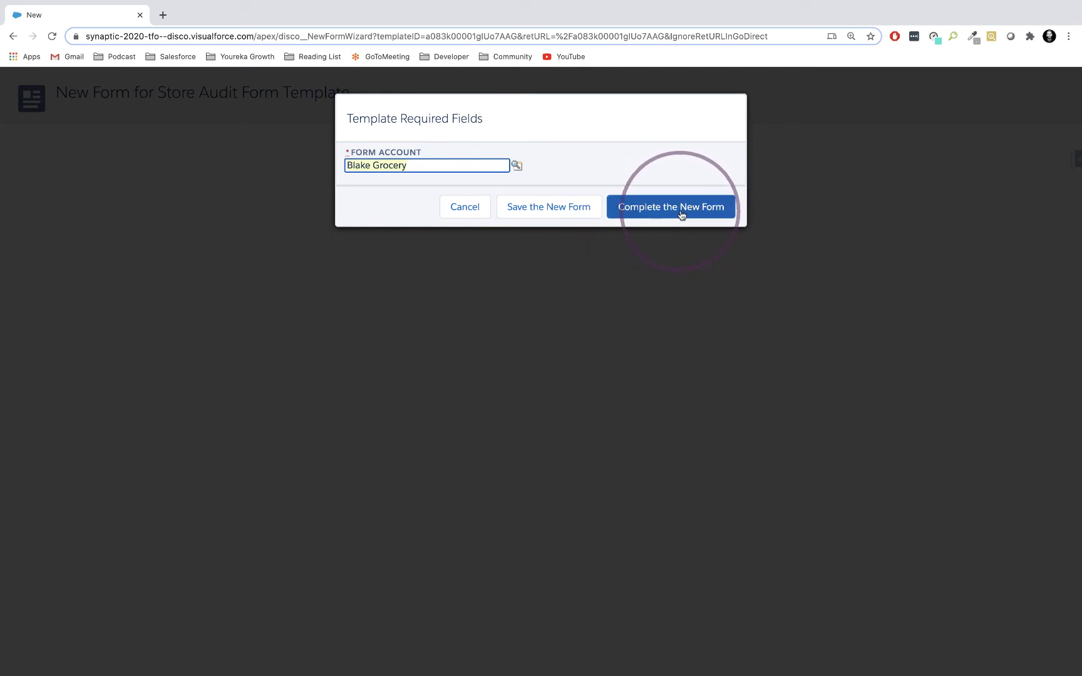
left_click(549, 208)
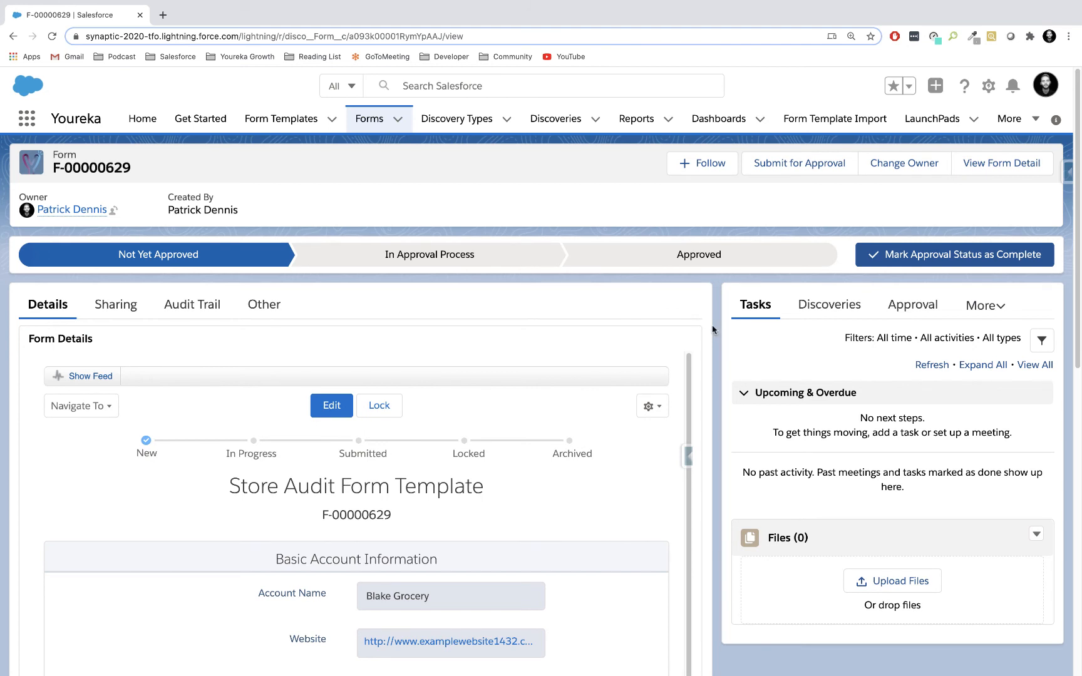
Review the new form's Basic Account Information, Competitive Intelligence and Close Out Store Audit sections.
scroll(712, 330, "down", 1)
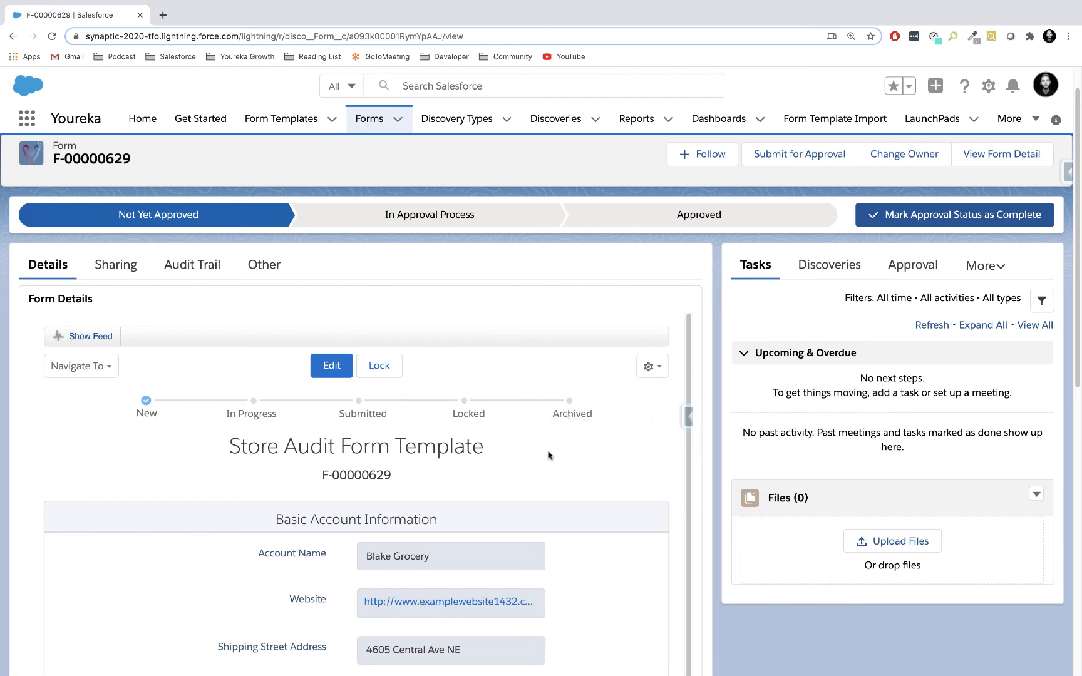
scroll(548, 455, "down", 2)
scroll(718, 494, "down", 1)
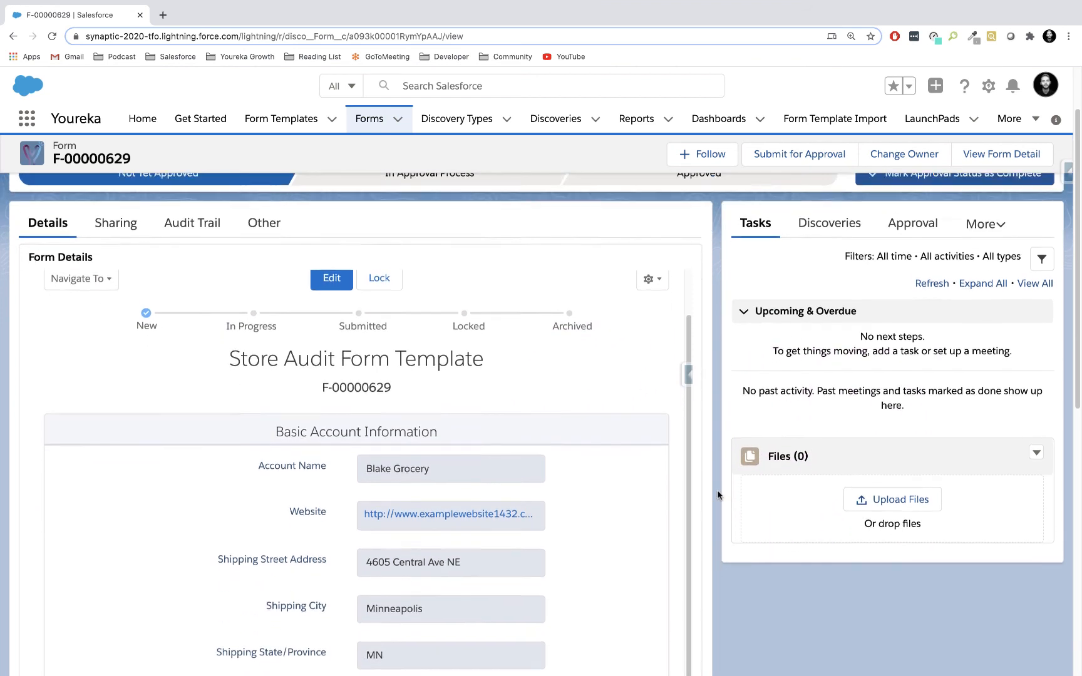
scroll(718, 494, "down", 1)
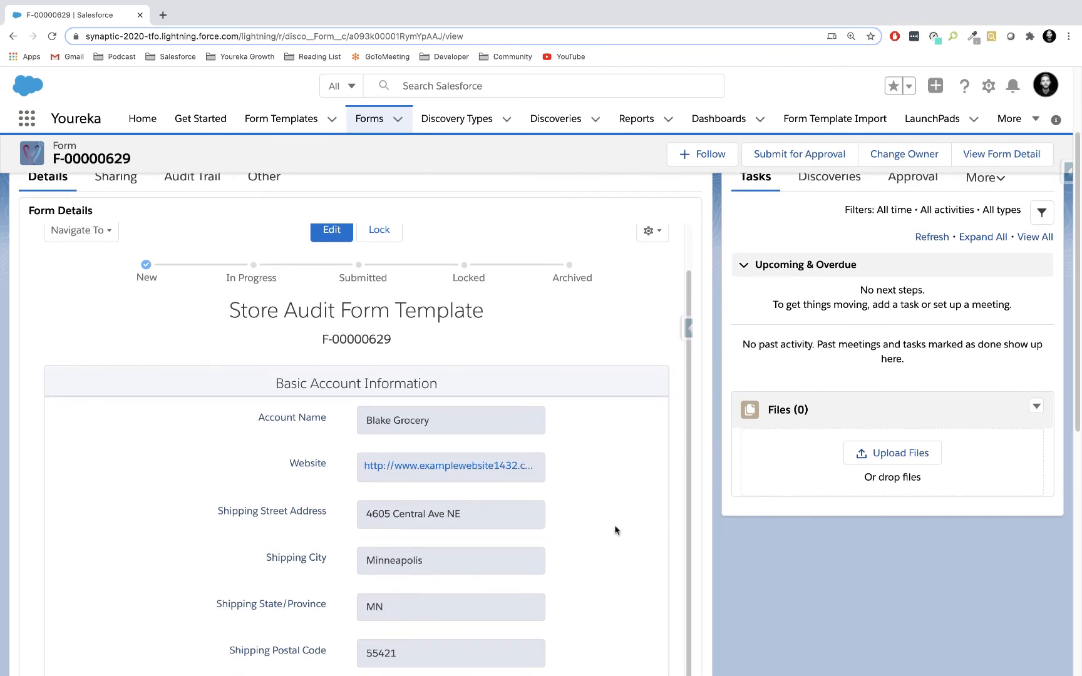
scroll(604, 549, "down", 3)
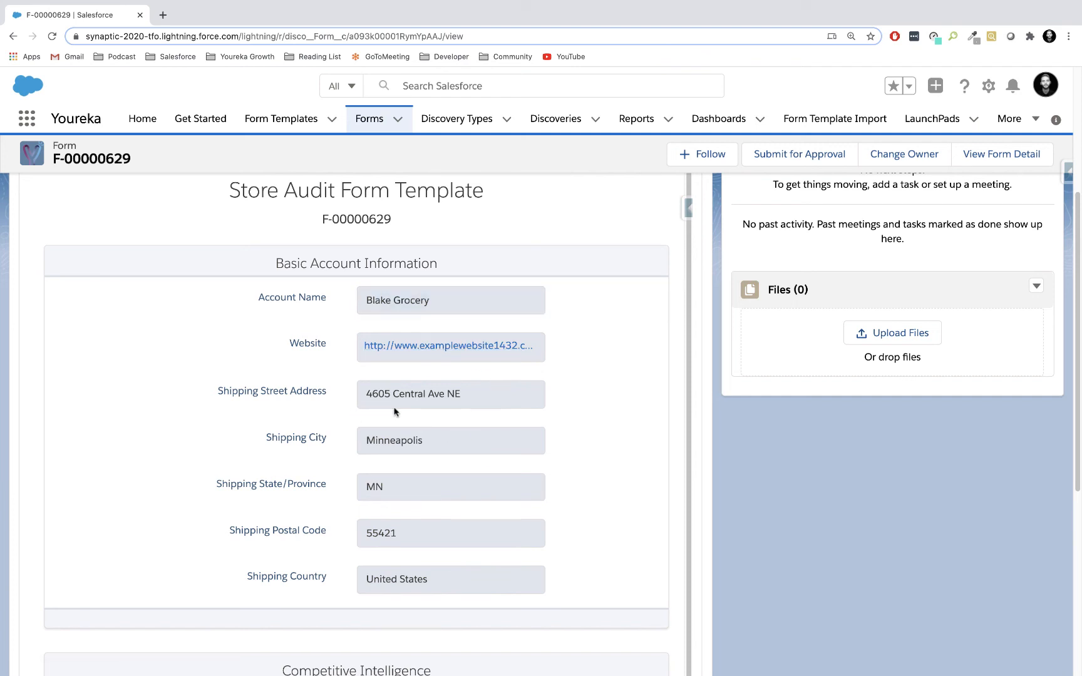
scroll(485, 416, "down", 1)
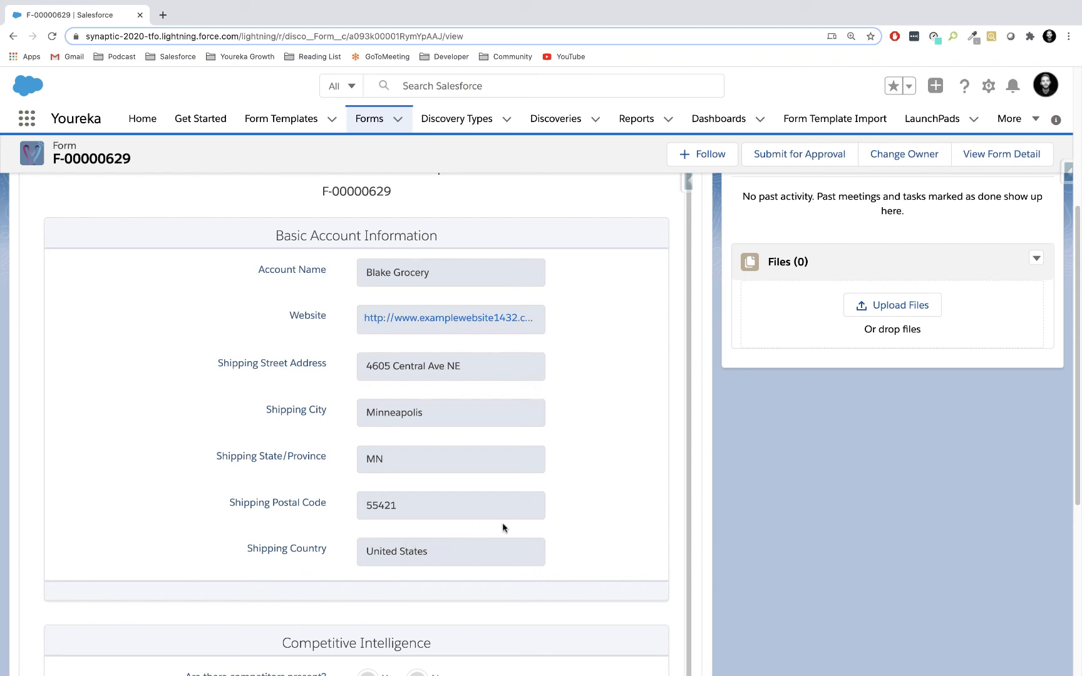
scroll(568, 530, "down", 5)
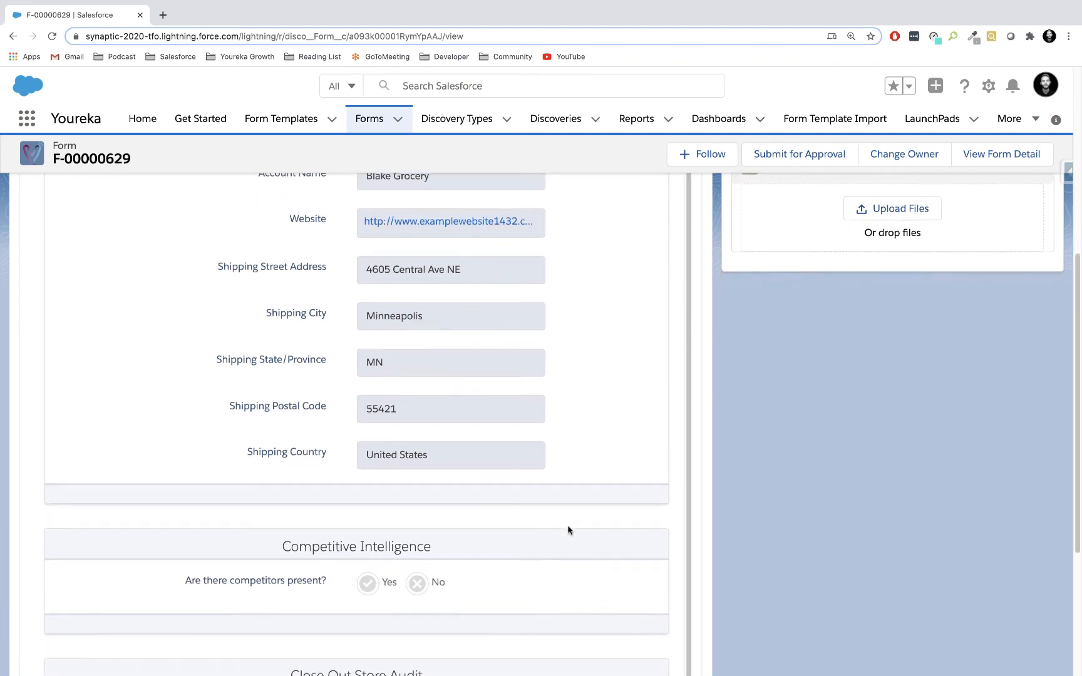
scroll(567, 530, "down", 1)
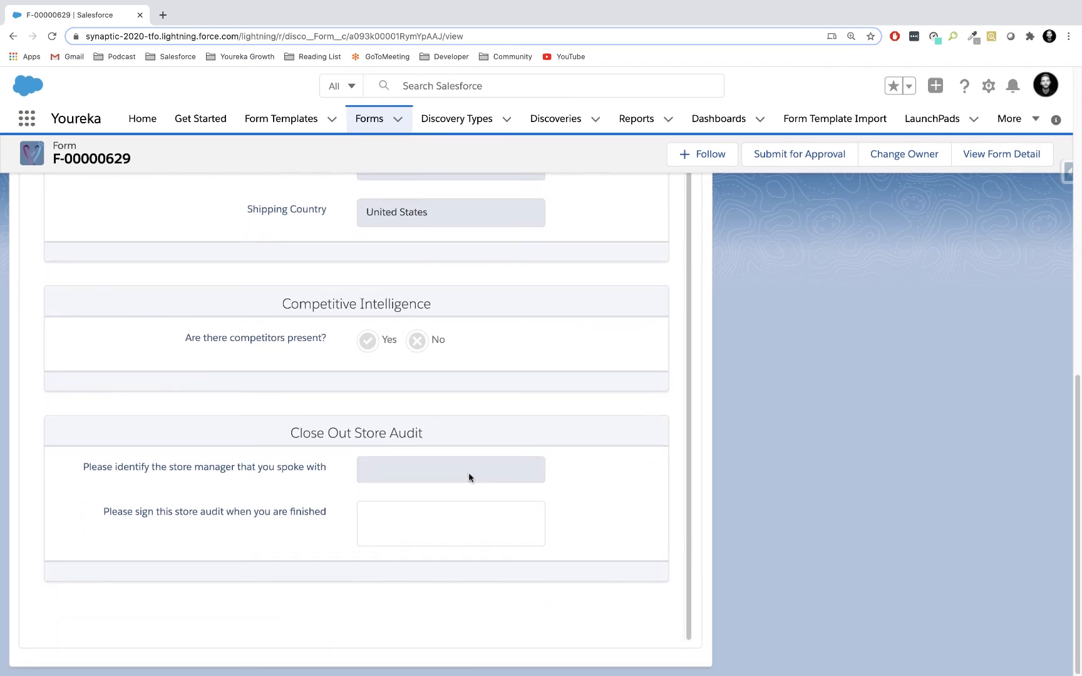
scroll(543, 458, "up", 2)
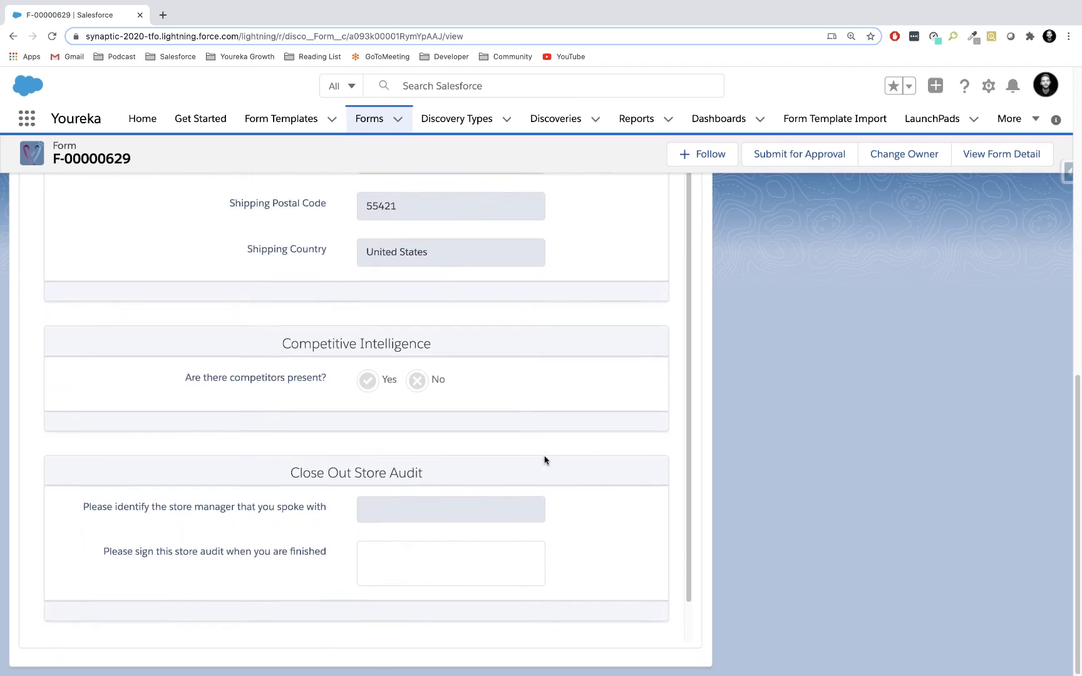
scroll(544, 460, "up", 1)
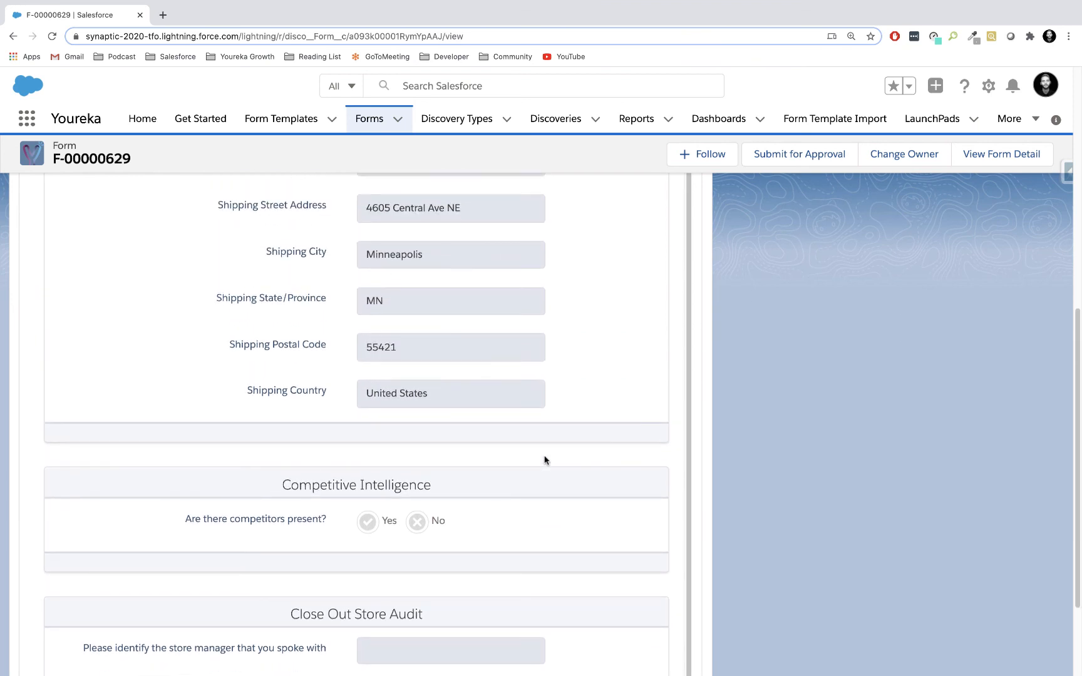
scroll(544, 460, "up", 3)
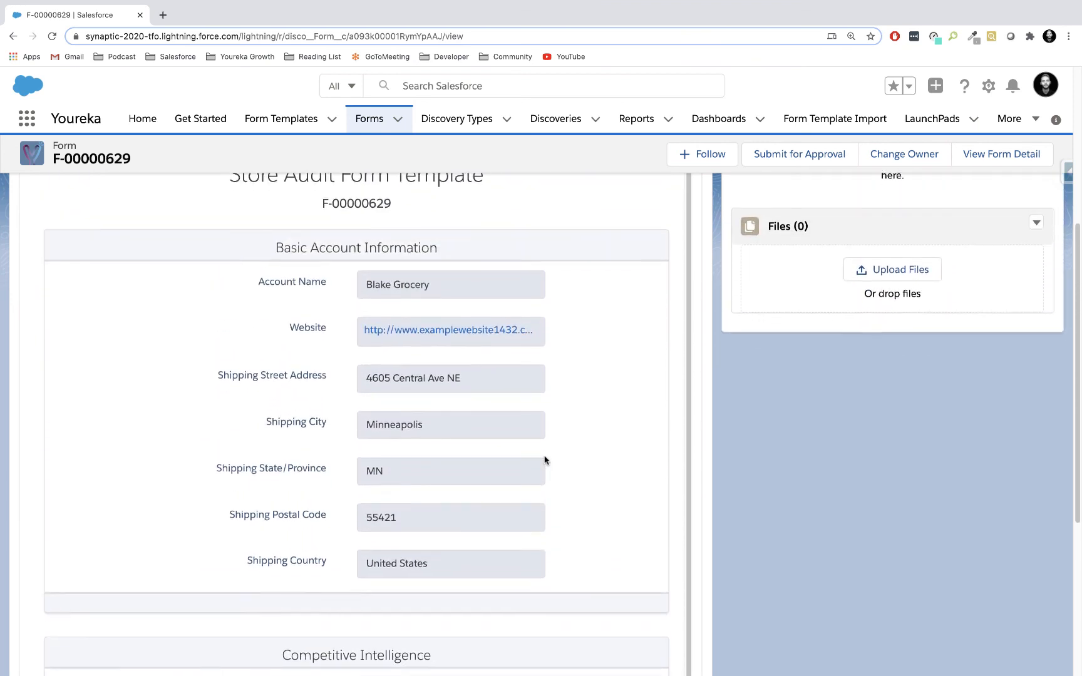
scroll(543, 460, "up", 4)
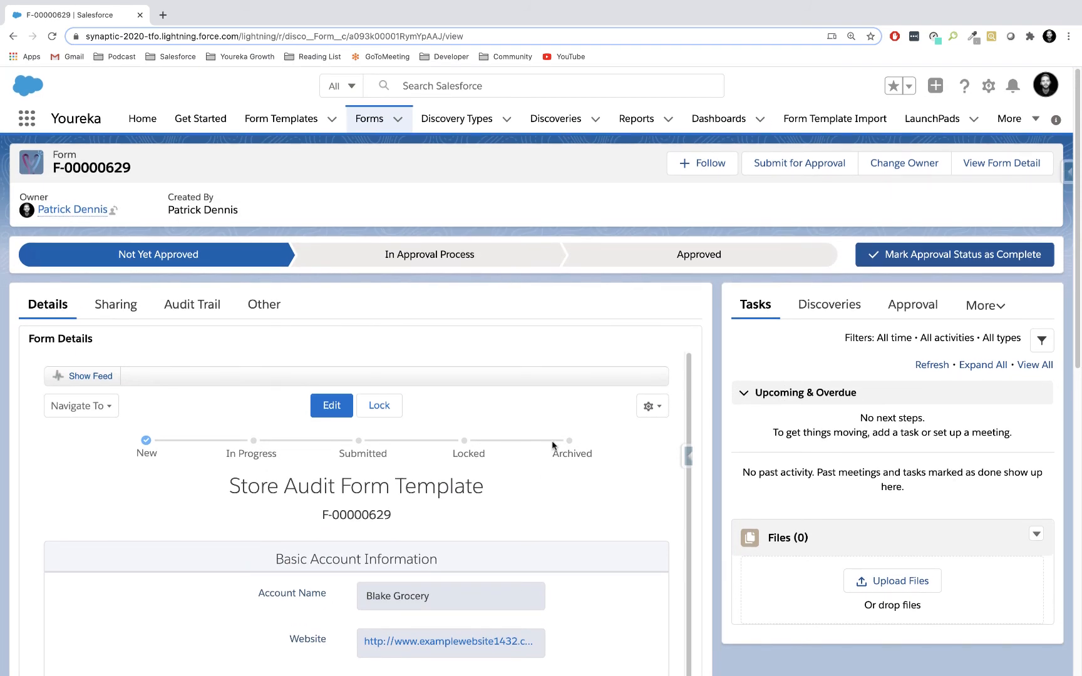
Change the form's owner to the first suggested user, with the notification email turned off.
left_click(909, 164)
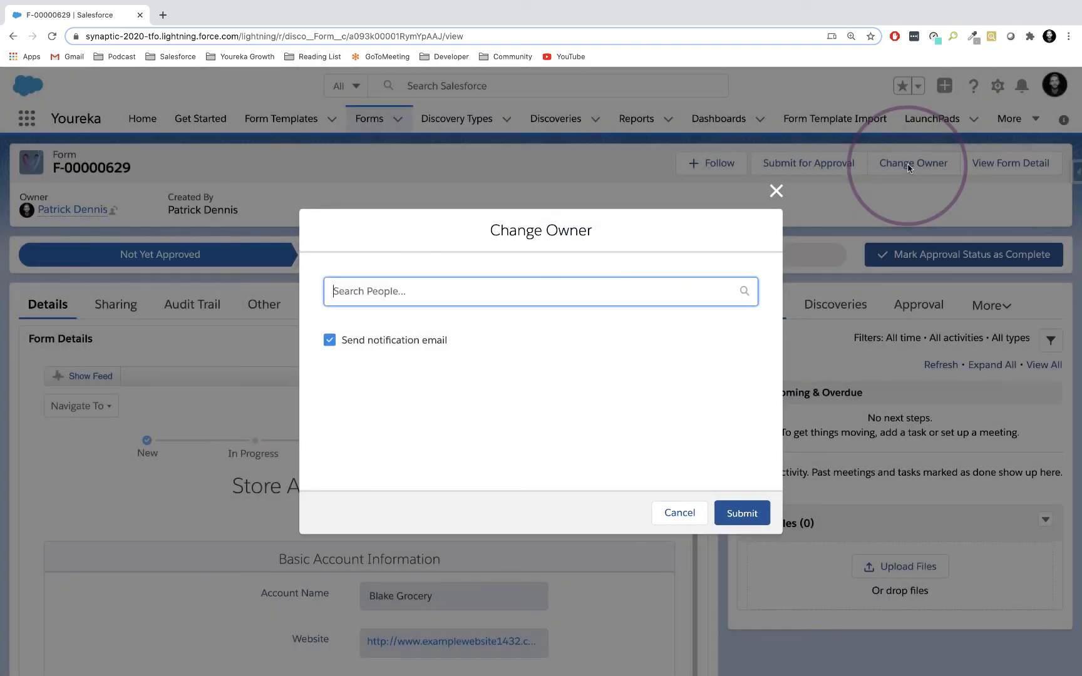
left_click(733, 291)
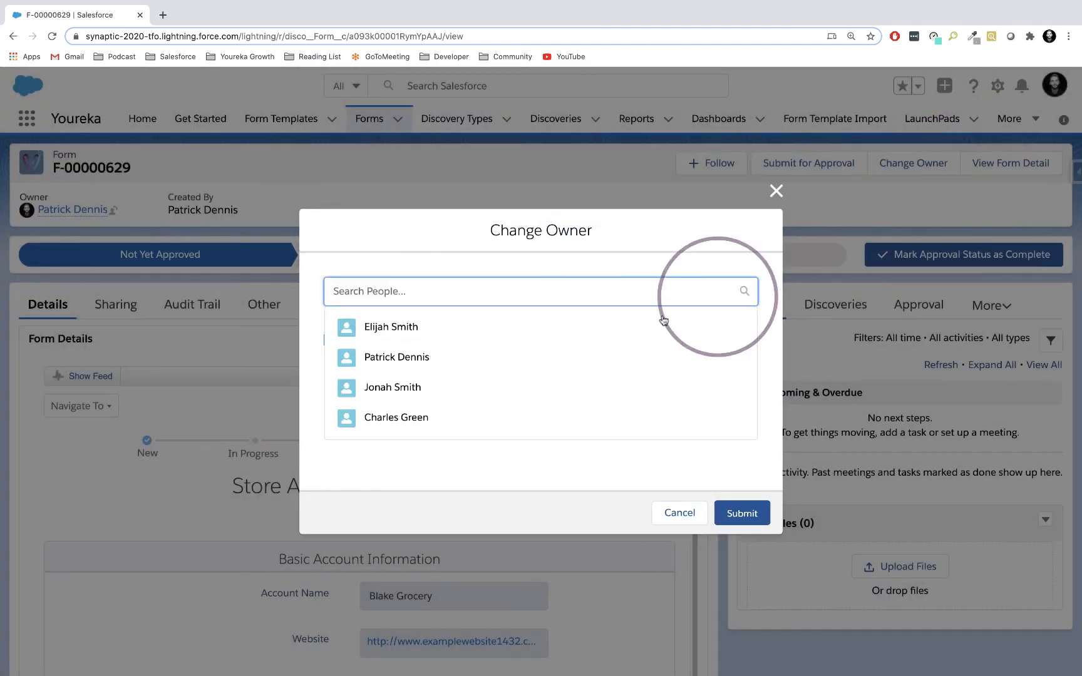
left_click(407, 330)
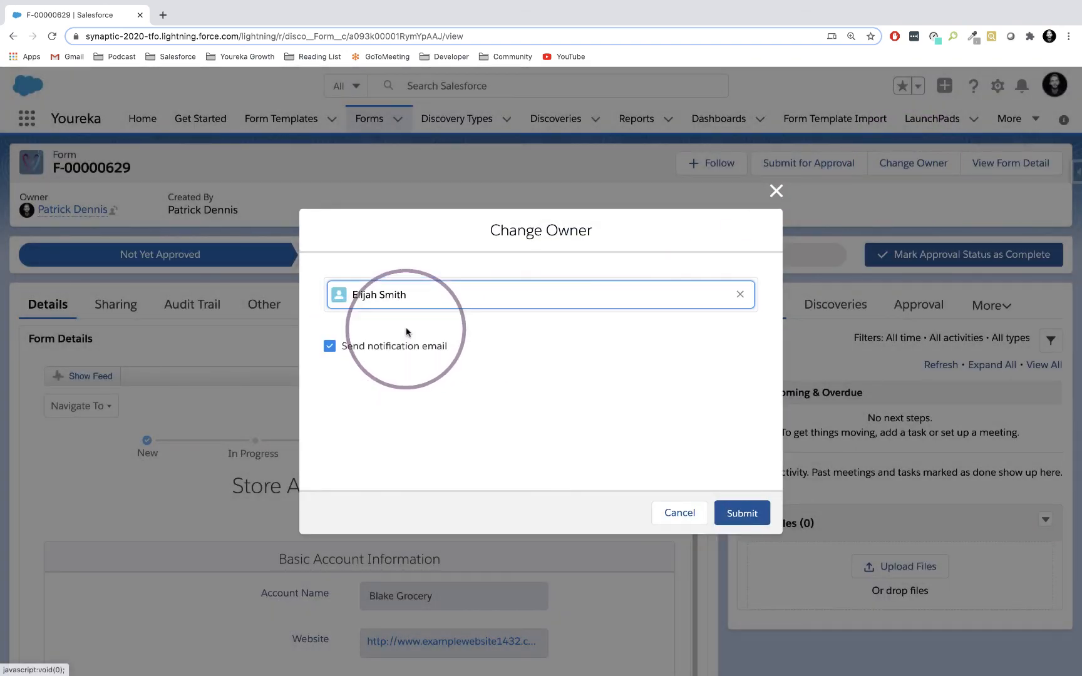
left_click(329, 346)
left_click(741, 512)
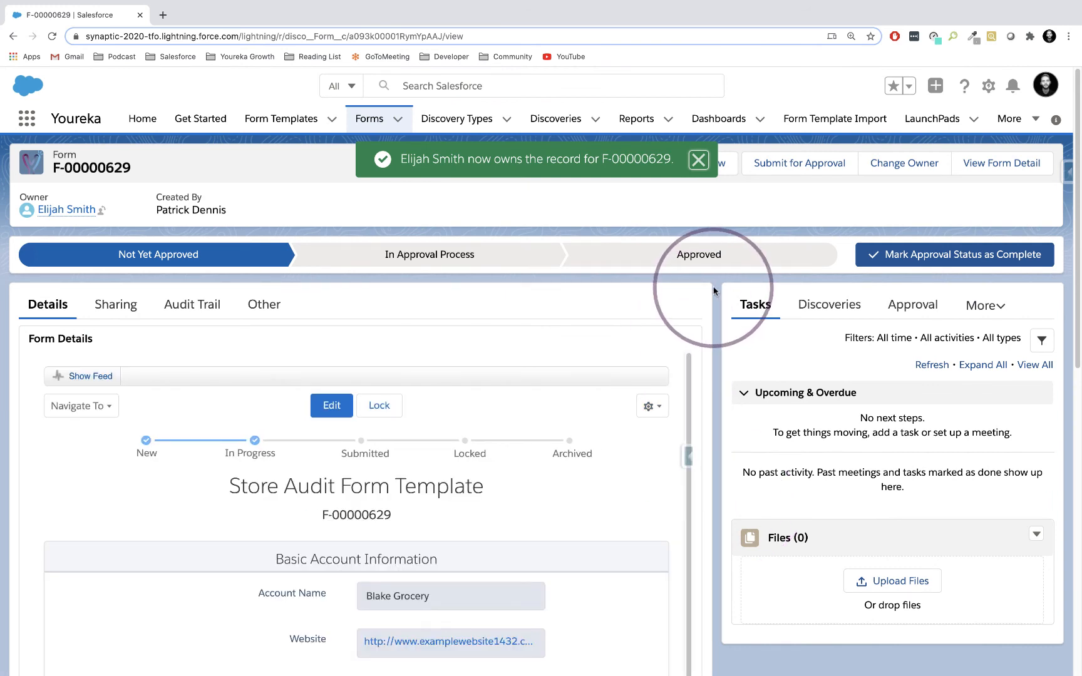
Switch to the Youreka mobile app and run Prep For Offline from Data Management to download the offline object records.
key("ctrl+Right")
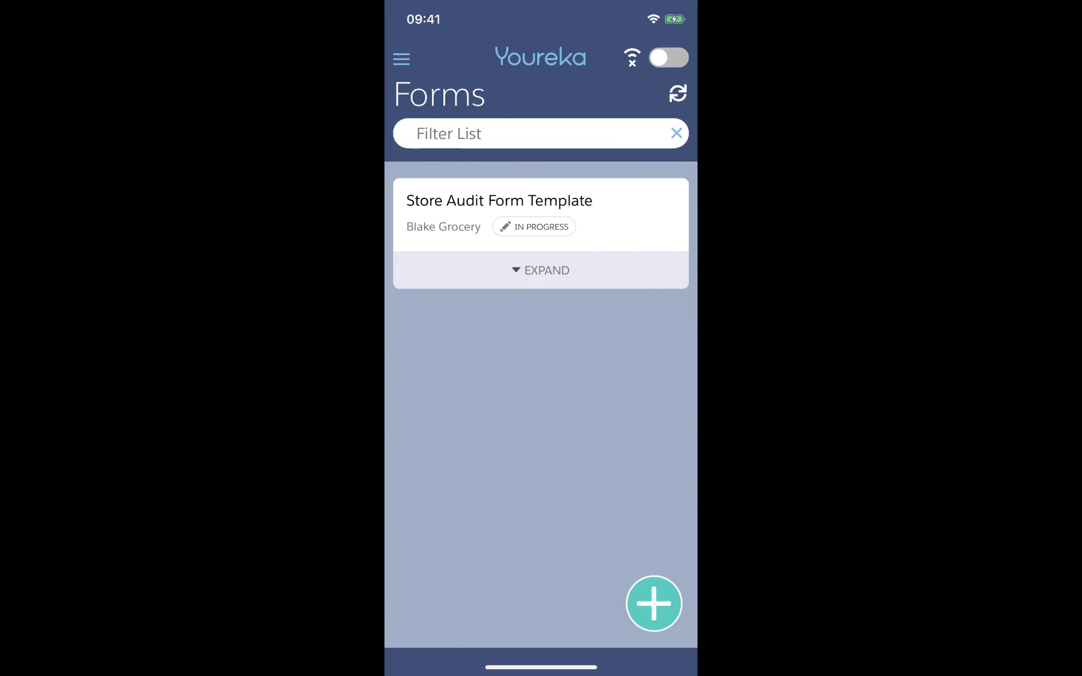
left_click(401, 59)
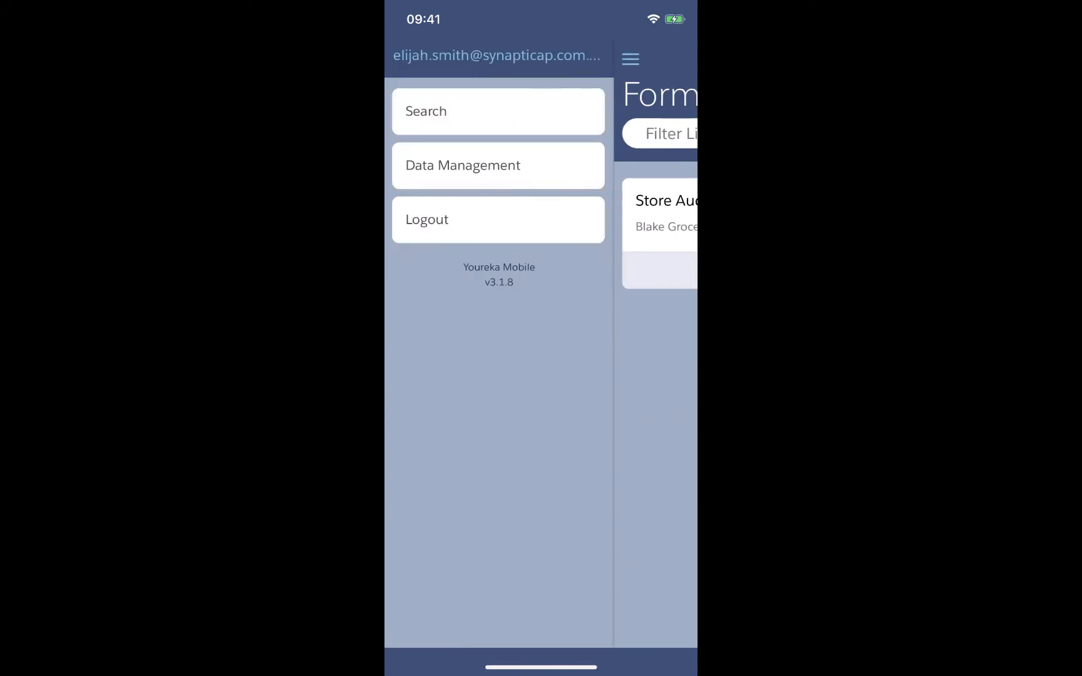
left_click(497, 166)
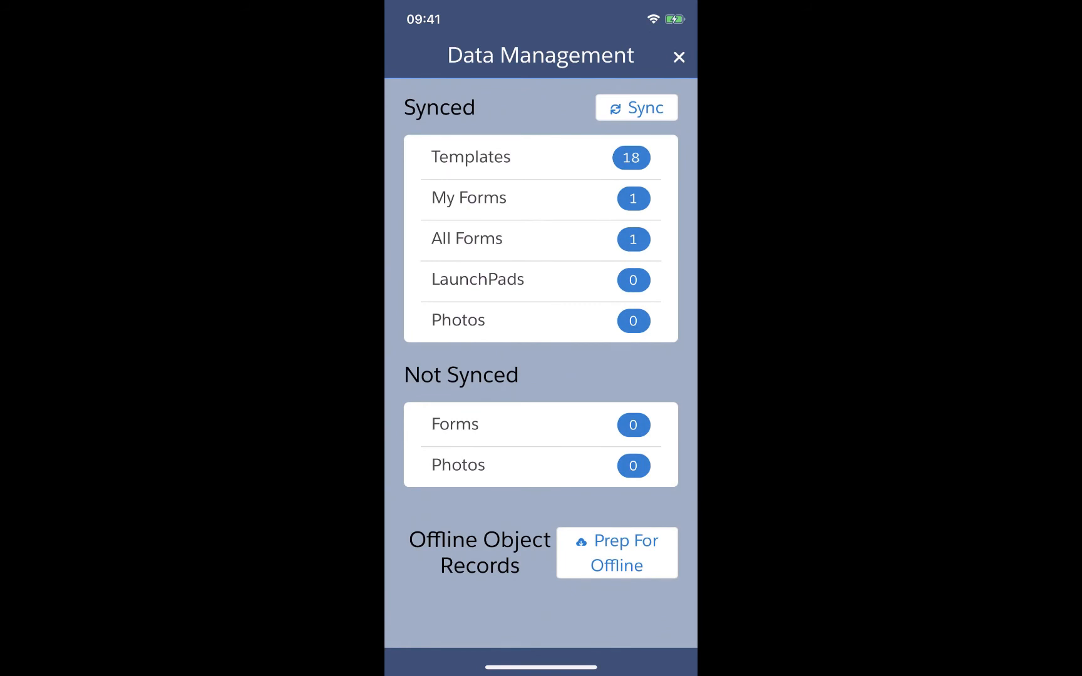
scroll(541, 363, "down", 3)
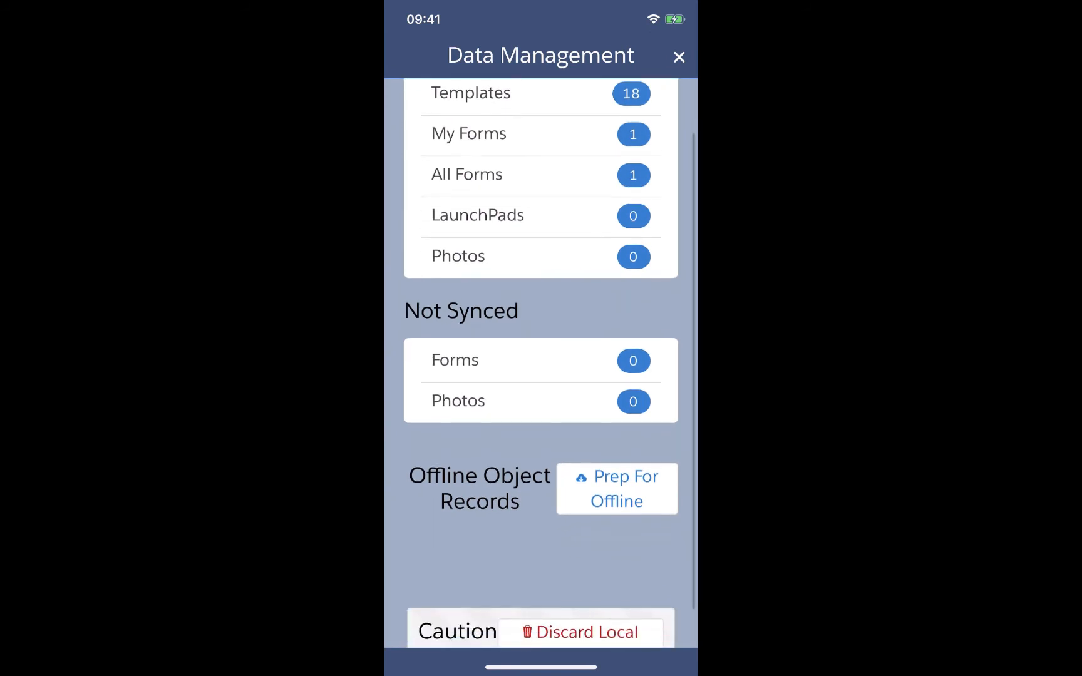
left_click(617, 464)
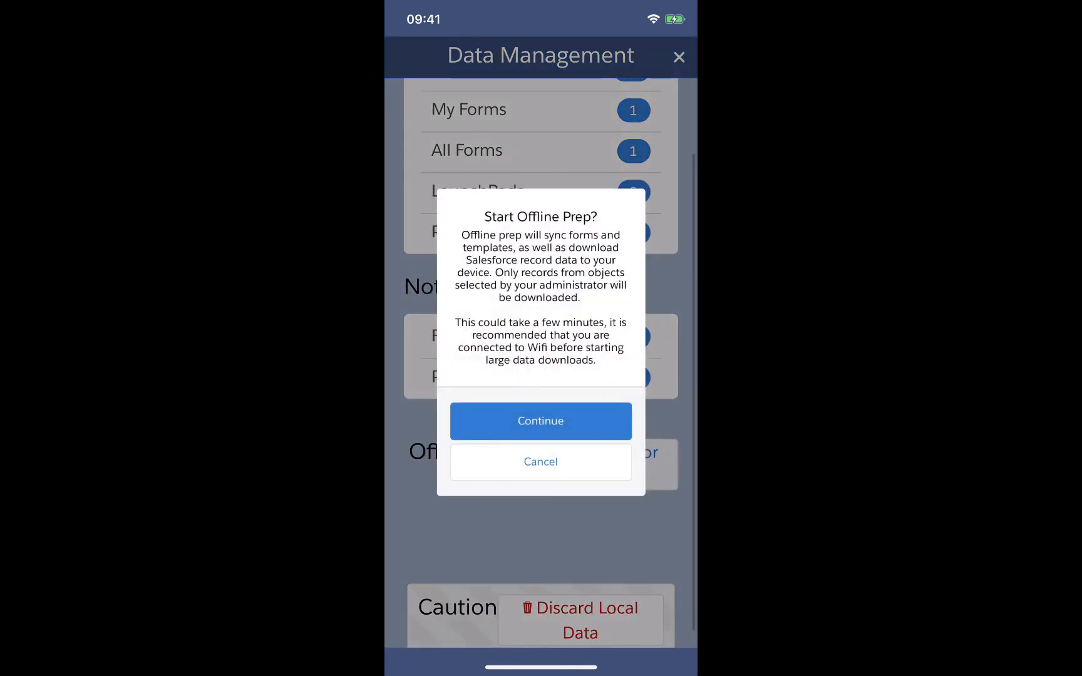
left_click(540, 420)
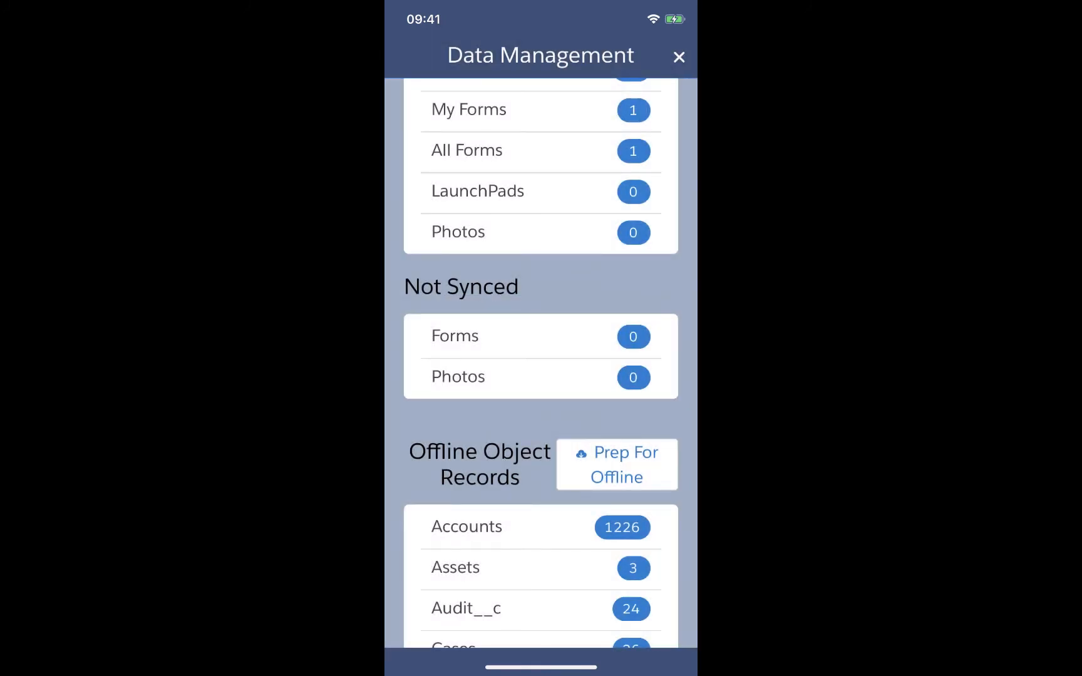
scroll(541, 363, "up", 3)
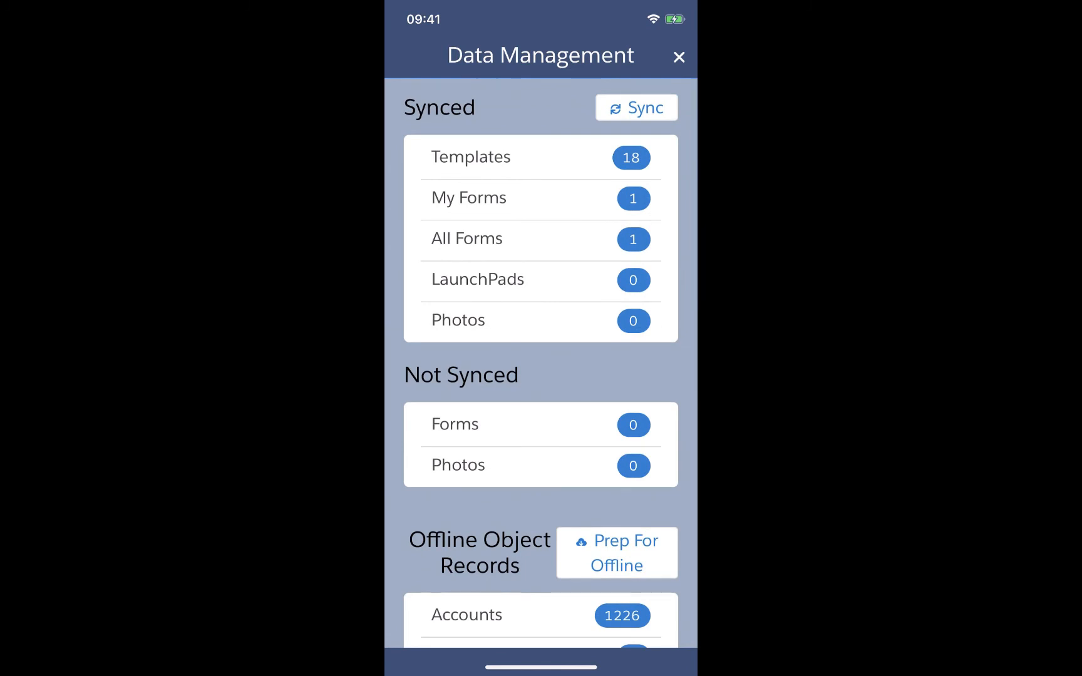
left_click(678, 58)
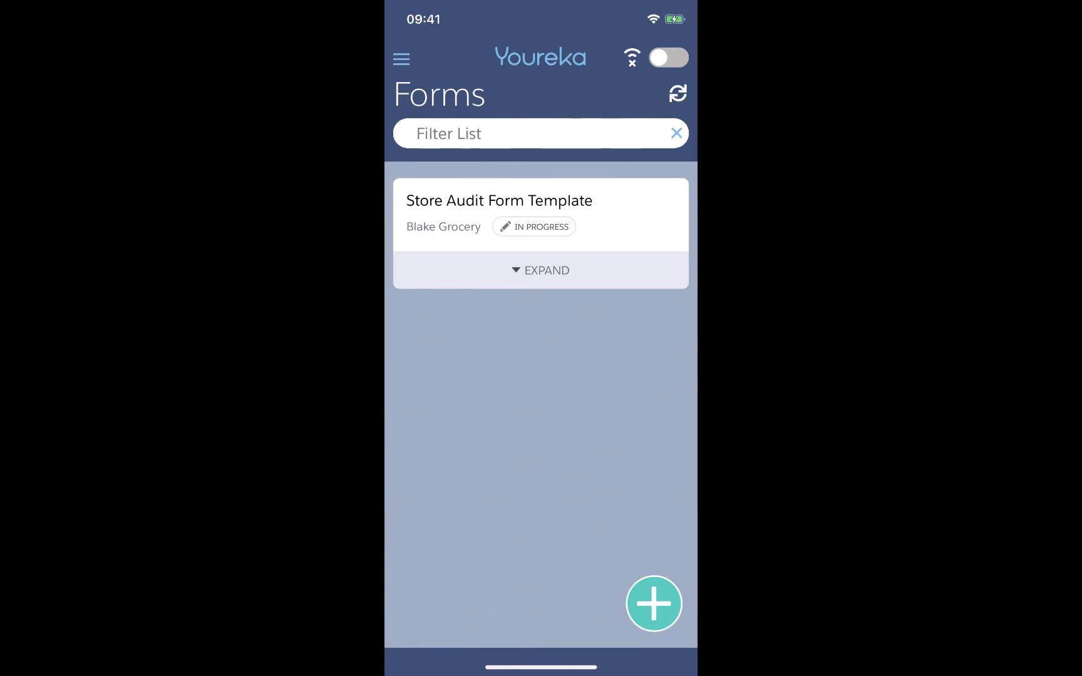
Turn on offline mode and open the in-progress Store Audit form for Blake Grocery.
left_click(669, 58)
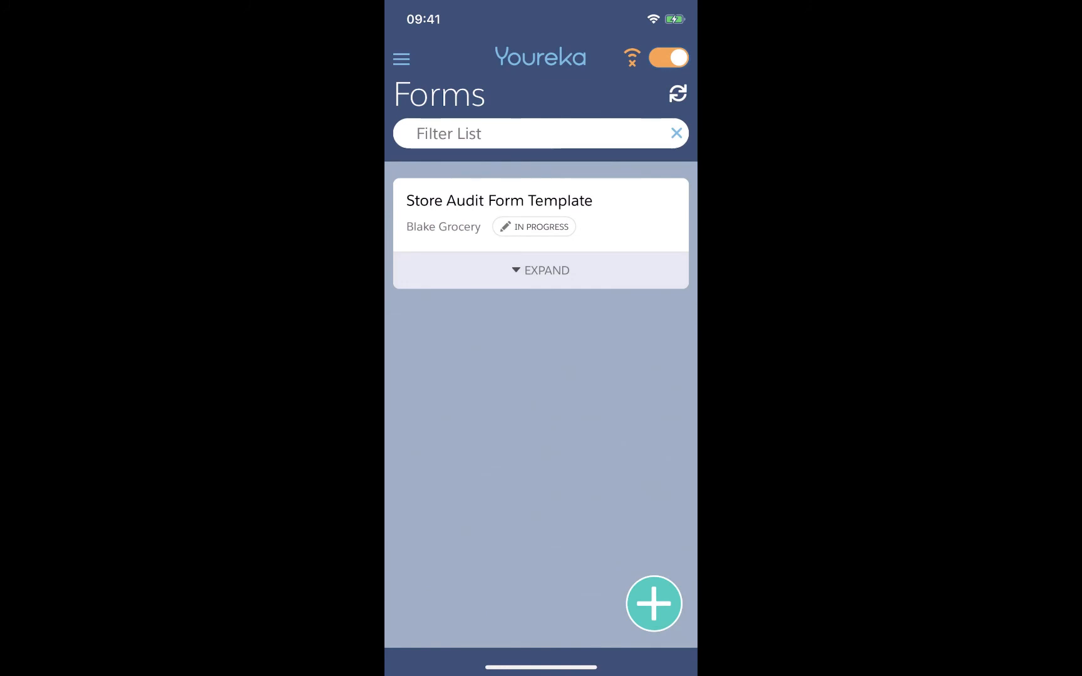
left_click(540, 214)
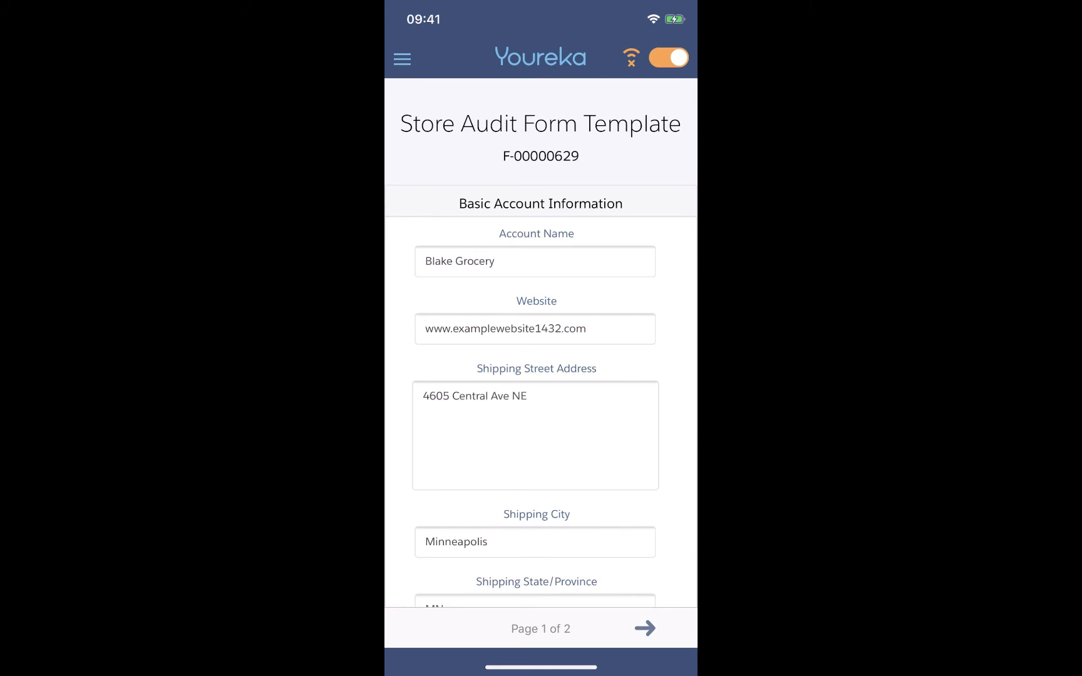
scroll(541, 344, "down", 3)
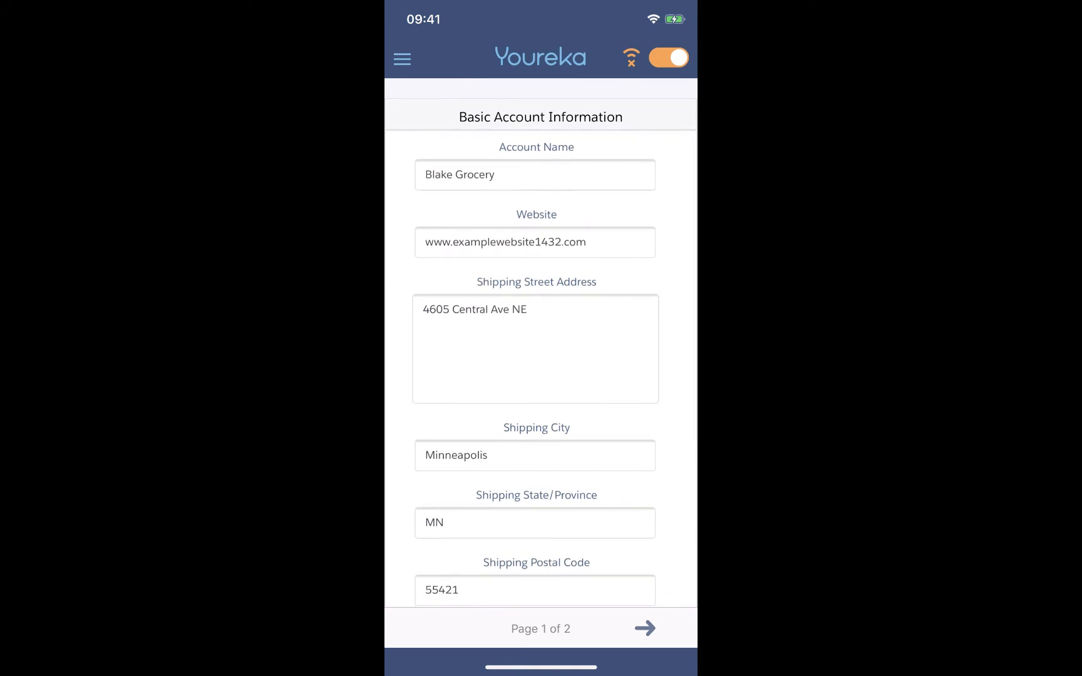
Change the form's Account Name to "Blake Grocery (UPDATED DURING DEMO)".
scroll(541, 344, "up", 3)
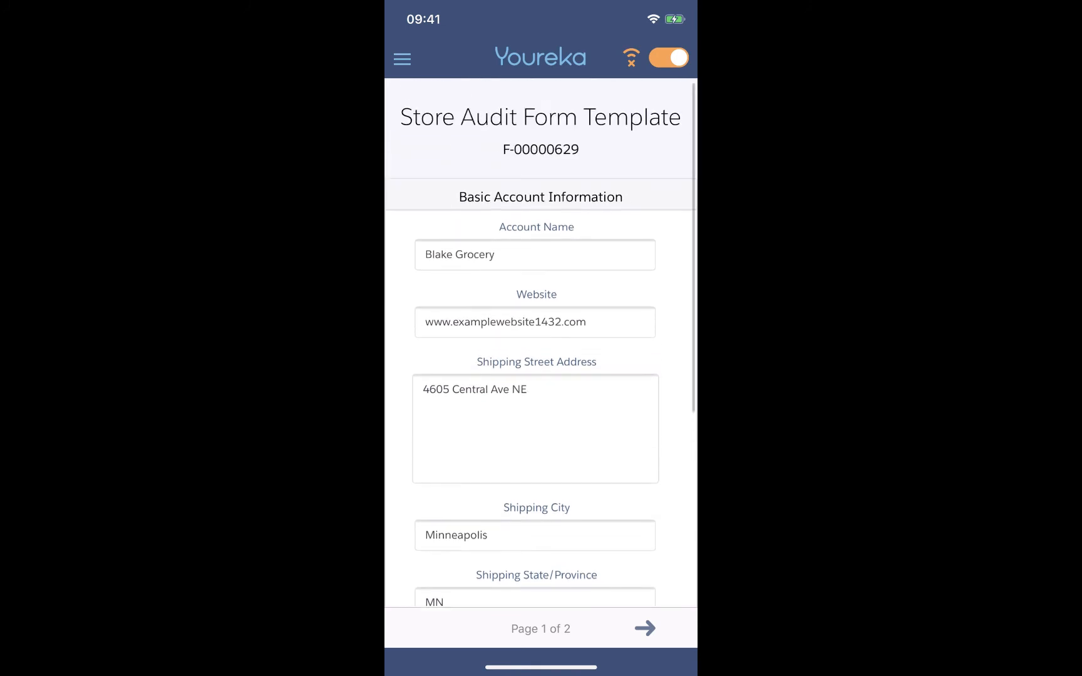
left_click(535, 255)
type("(")
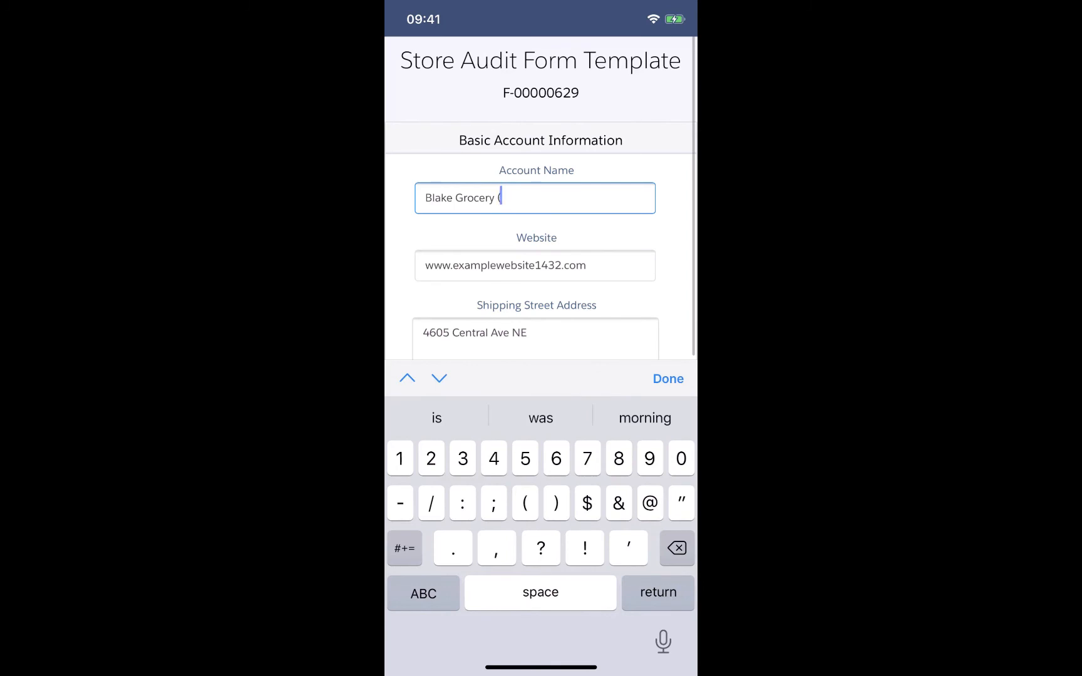
left_click(423, 593)
type("UPDATED")
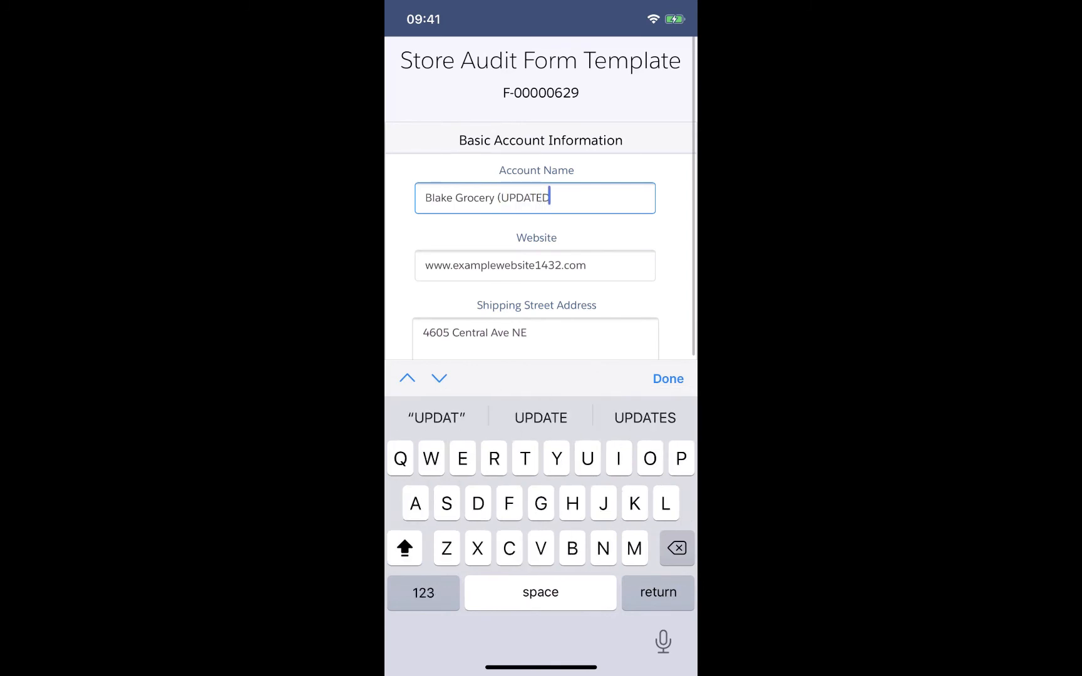
type(" DURING ")
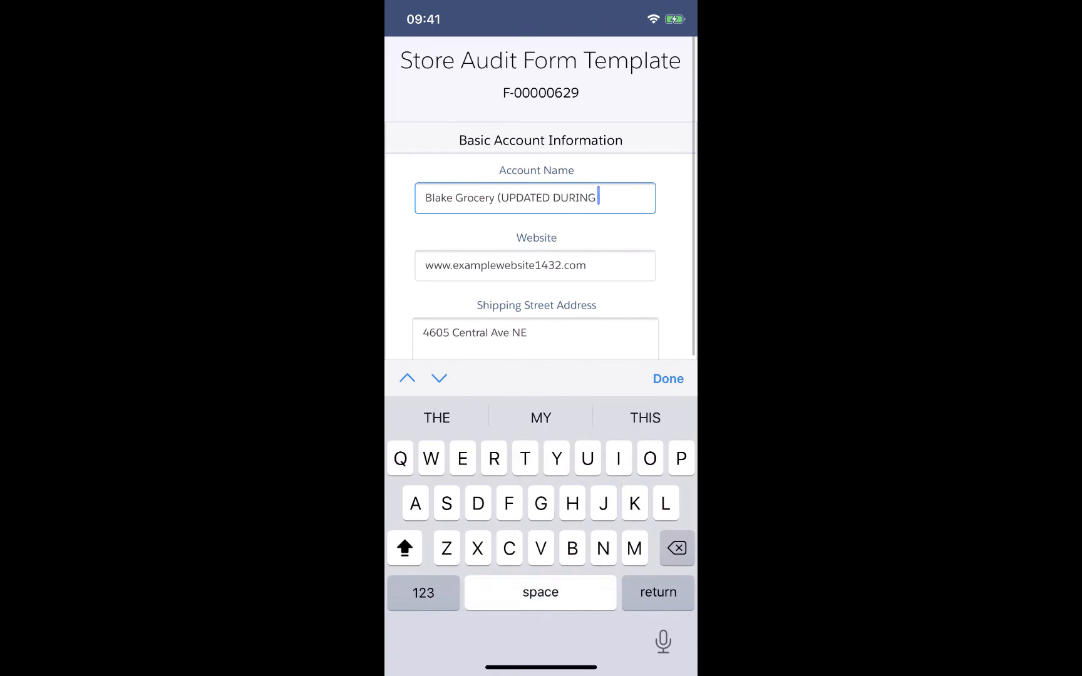
type("DEMO")
left_click(423, 593)
type(")")
left_click(668, 379)
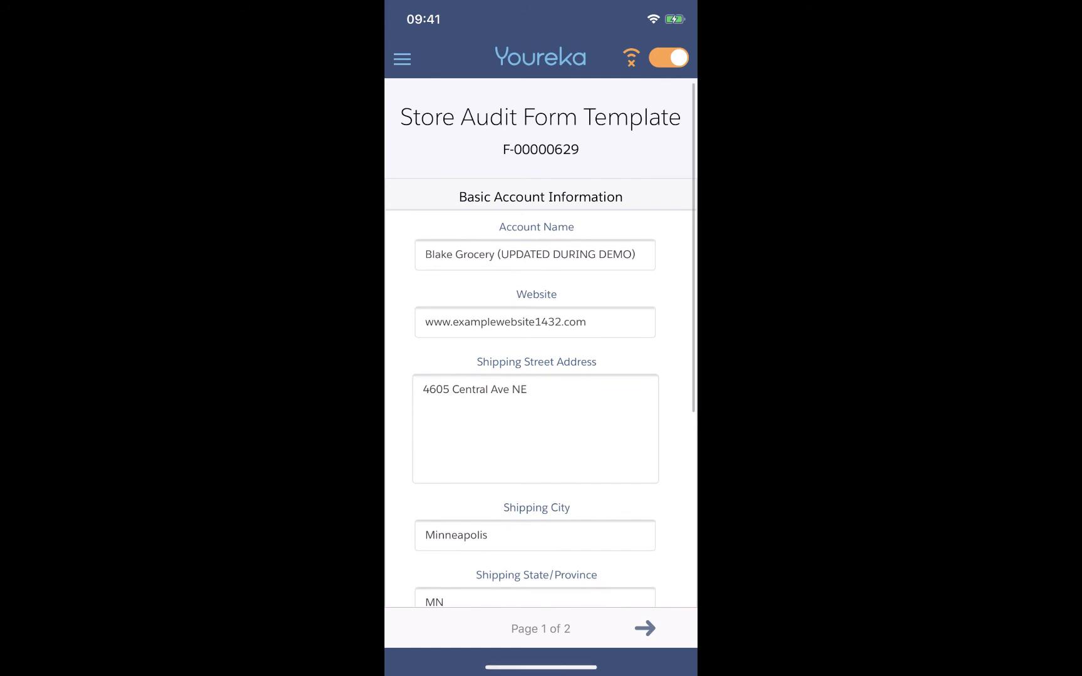
Answer the Competitive Intelligence questions with Yes for competitors present, 5-6 competitors, and prices Higher than average.
scroll(540, 351, "down", 1)
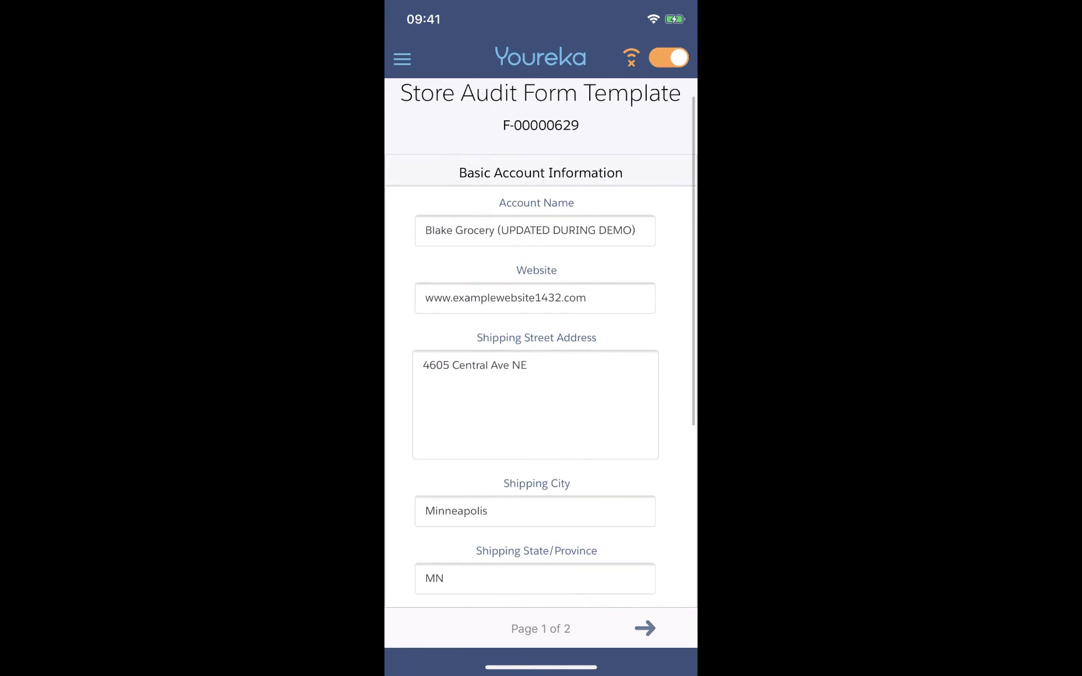
scroll(541, 350, "down", 6)
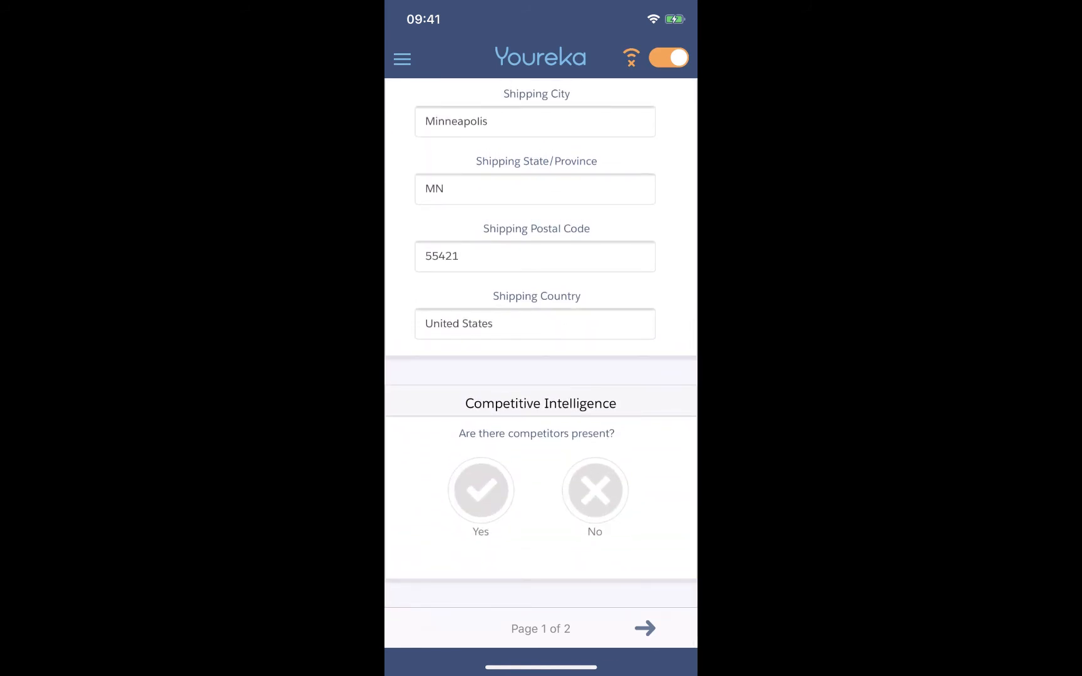
left_click(480, 490)
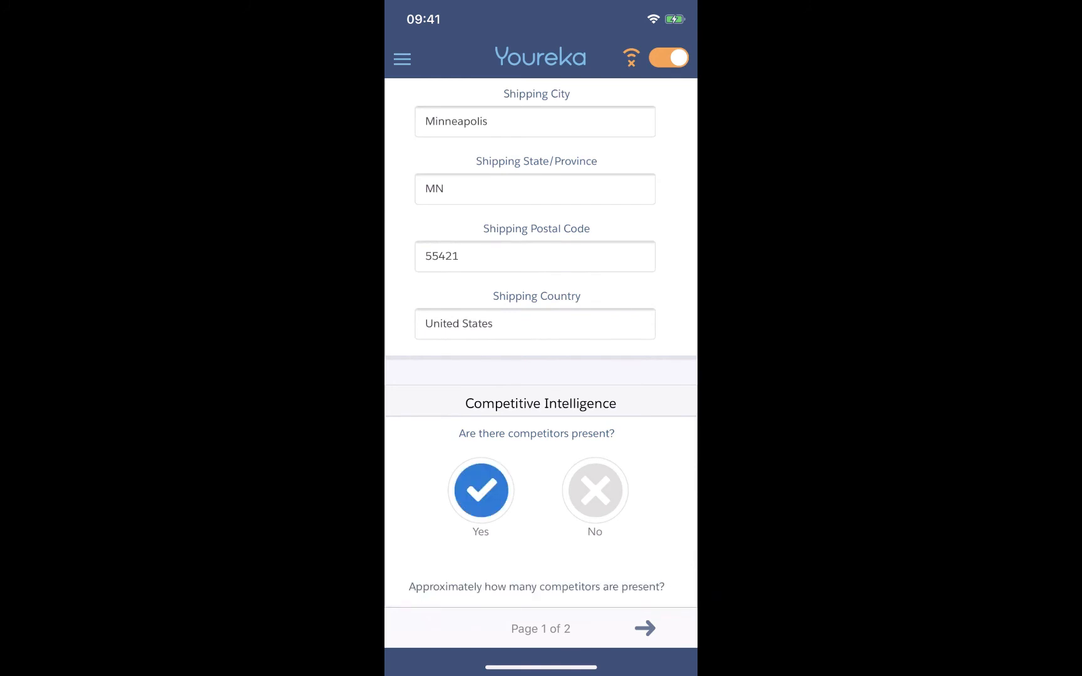
scroll(541, 343, "down", 3)
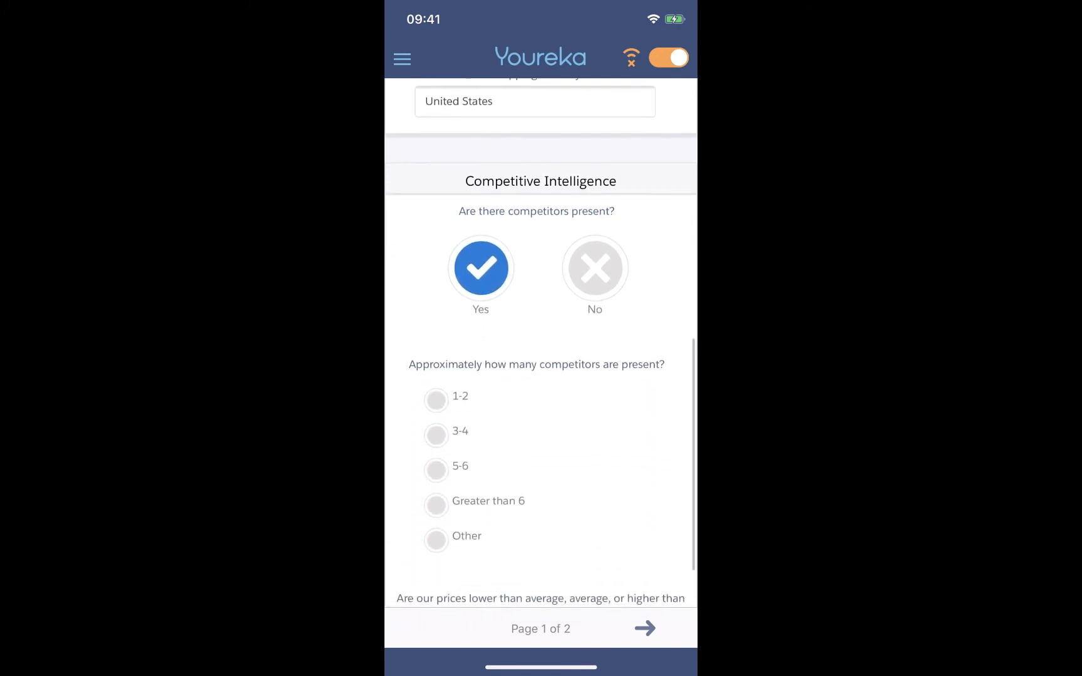
scroll(540, 343, "down", 2)
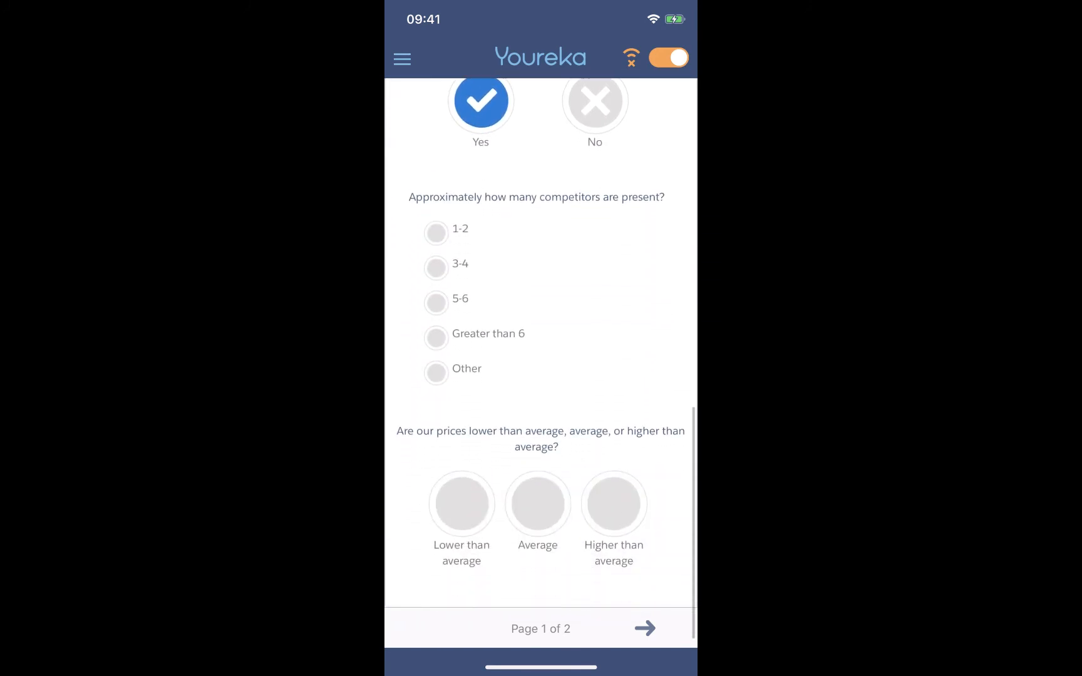
left_click(437, 302)
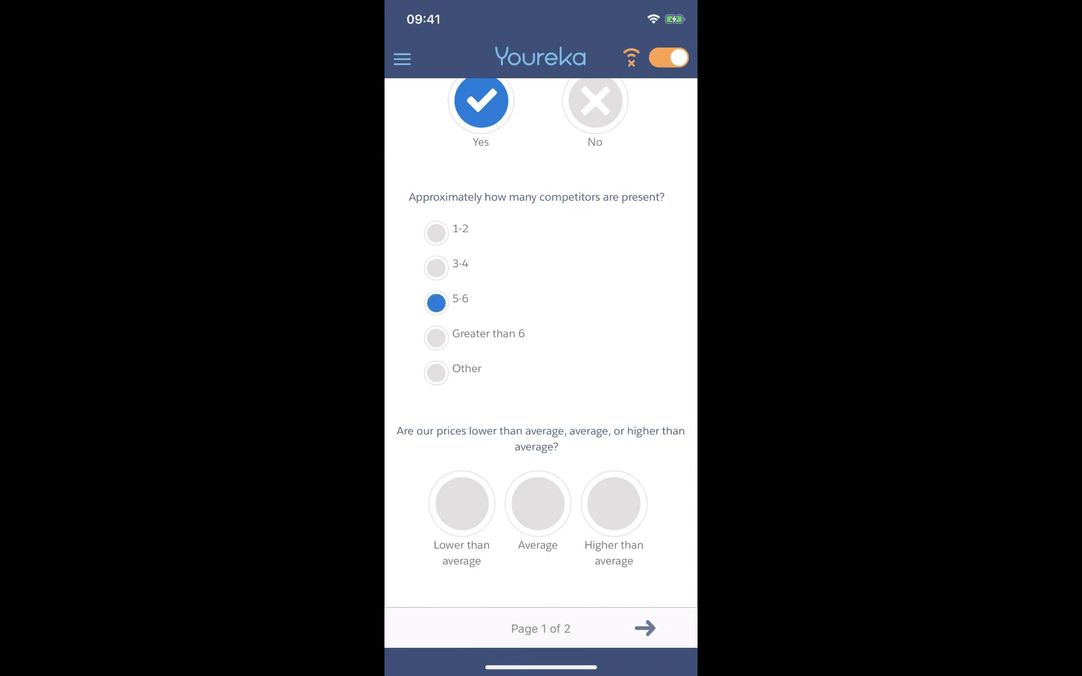
scroll(541, 363, "down", 2)
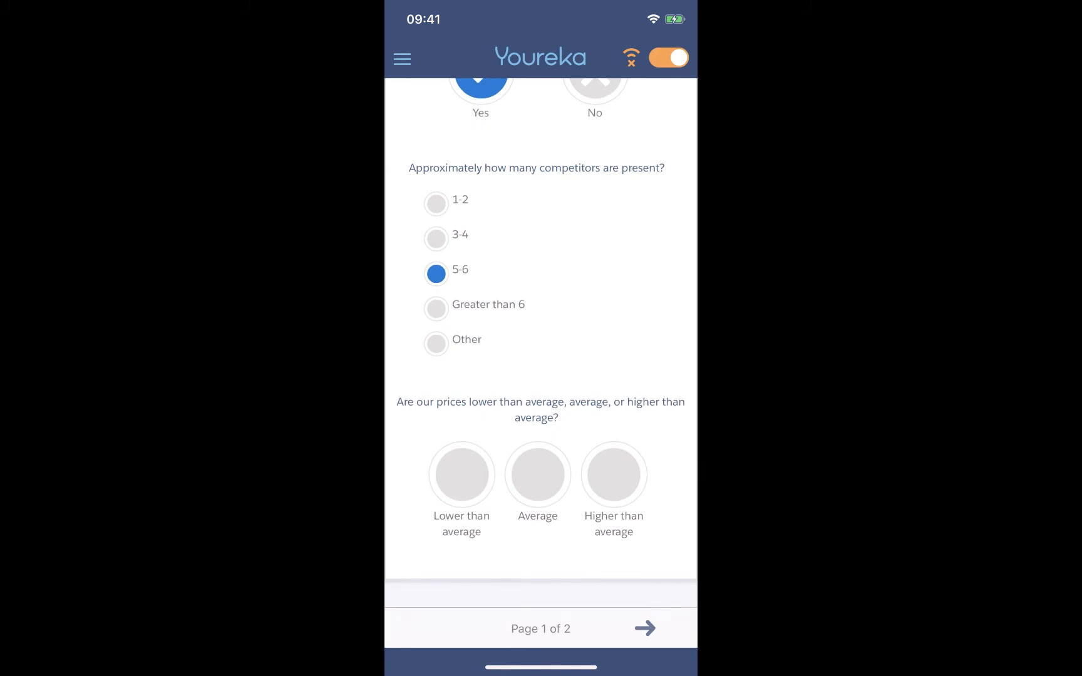
left_click(613, 474)
scroll(541, 363, "down", 1)
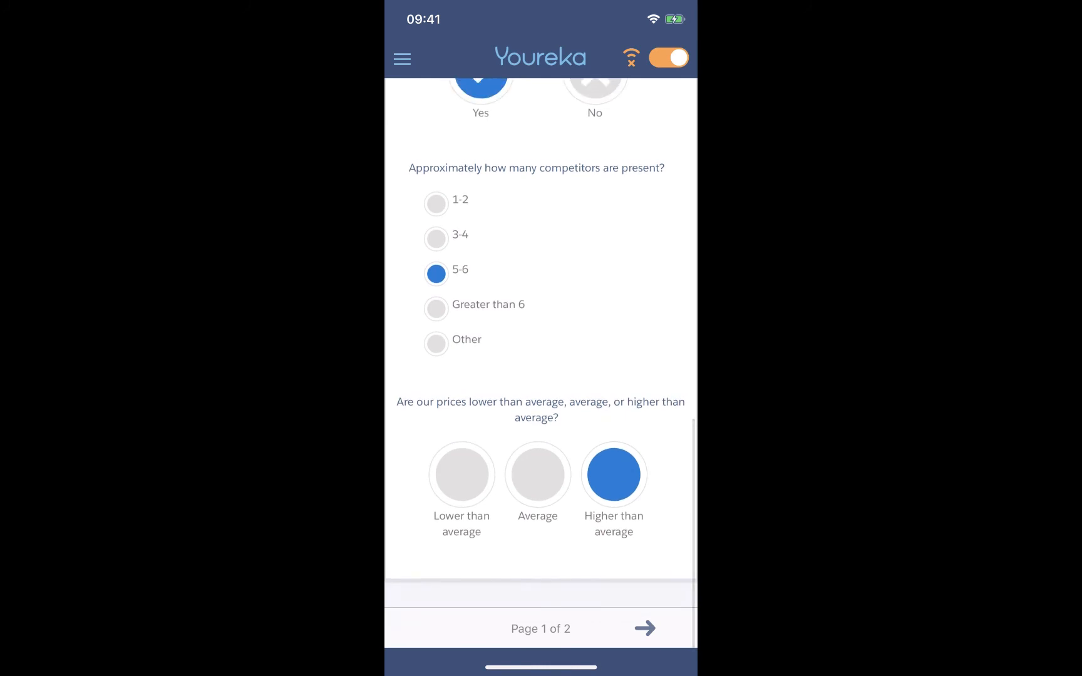
Go to the Close Out Store Audit page and enter the store manager's full name.
left_click(644, 628)
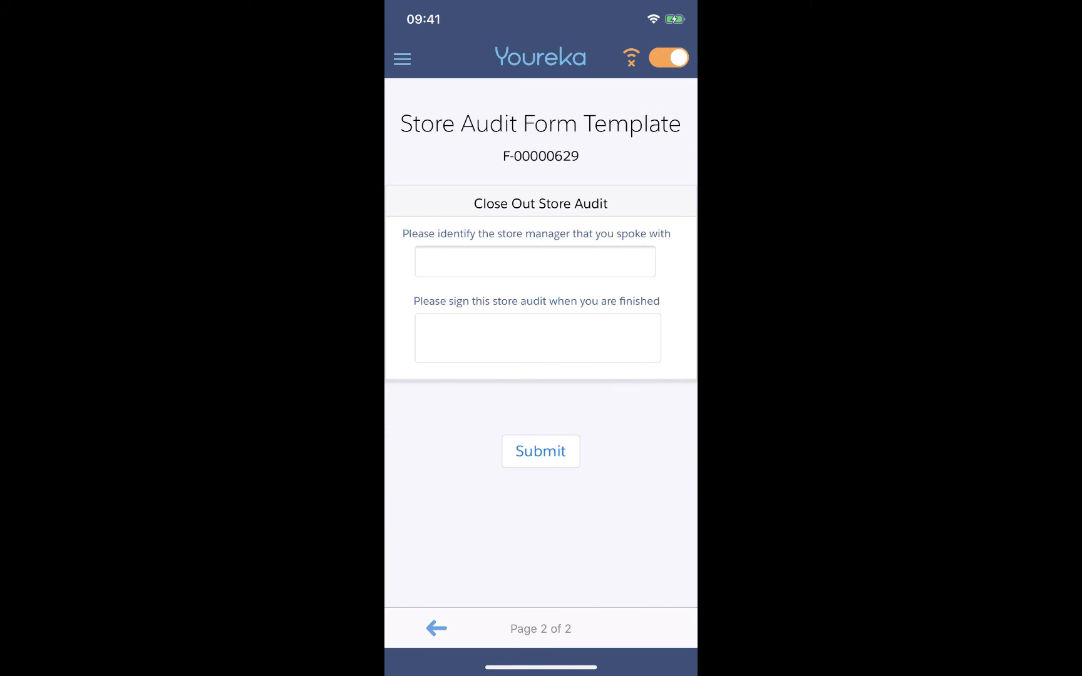
left_click(535, 261)
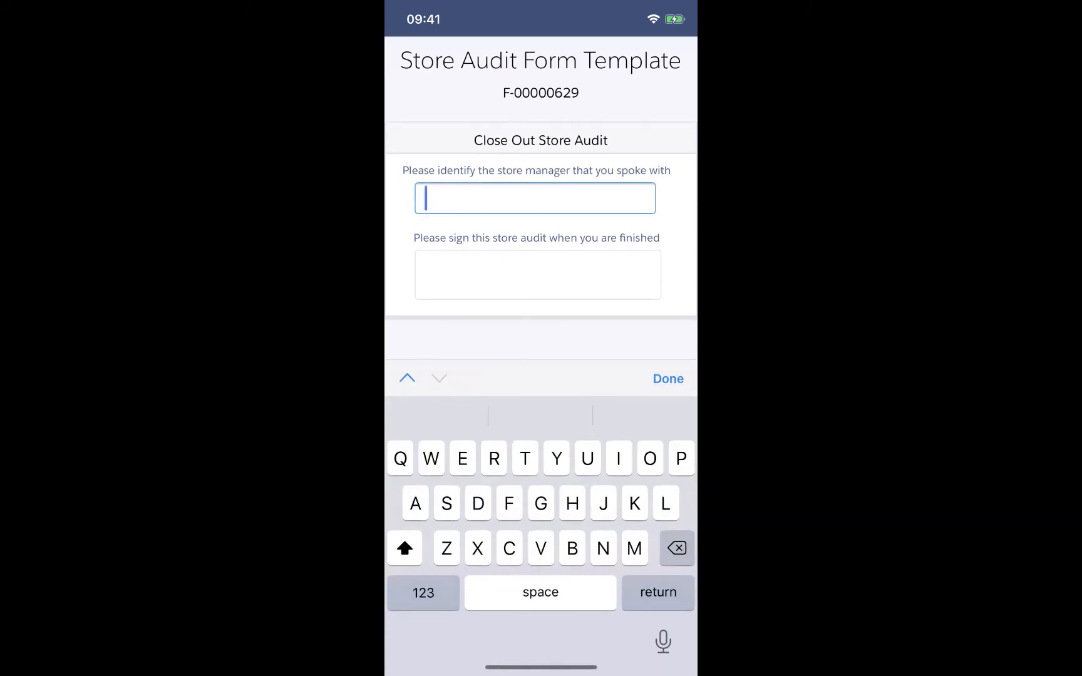
type("Matt")
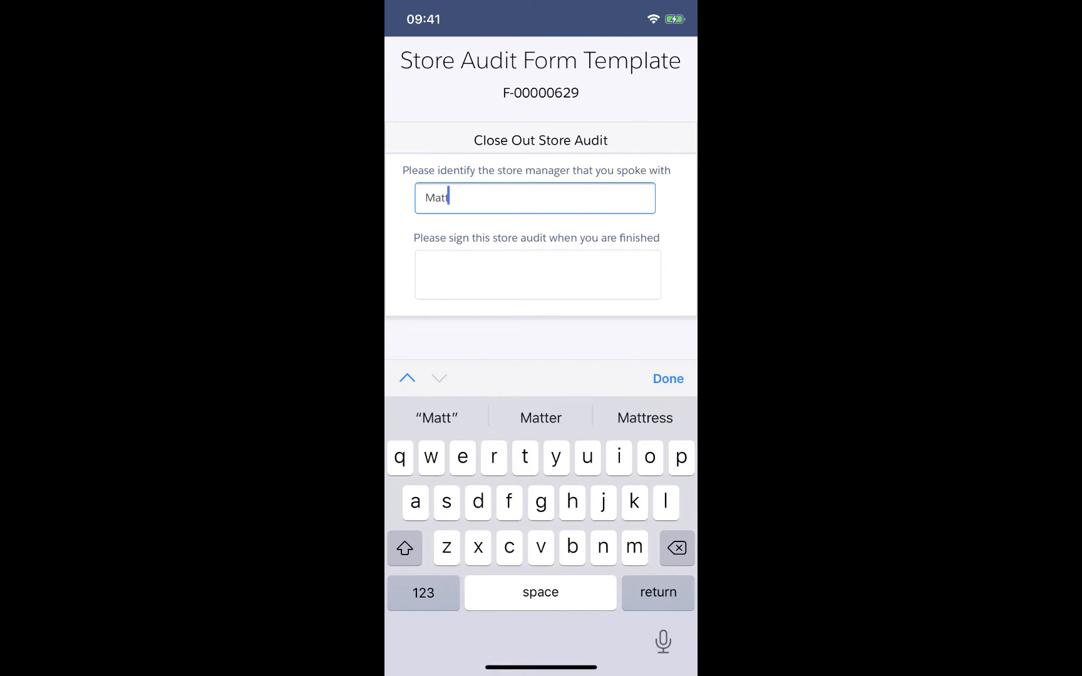
type("hew Jones")
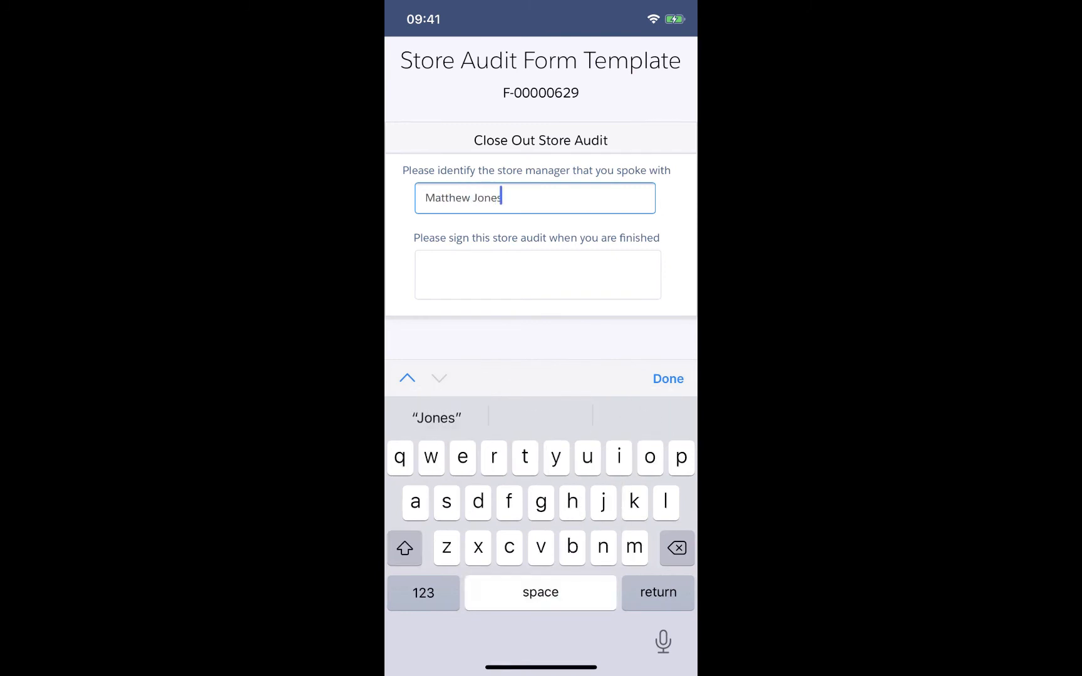
left_click(668, 378)
Draw and save a freehand signature for the store audit, and submit the form.
left_click(537, 338)
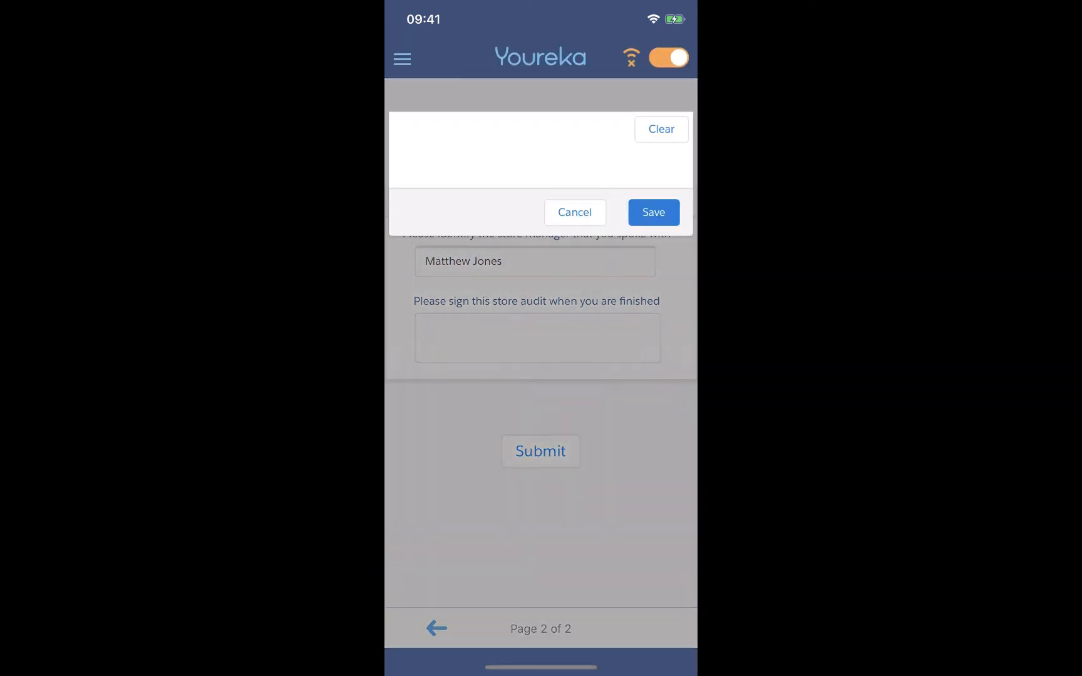
mouse_move(411, 122)
left_mouse_down()
mouse_move(485, 153)
mouse_move(640, 130)
left_mouse_up()
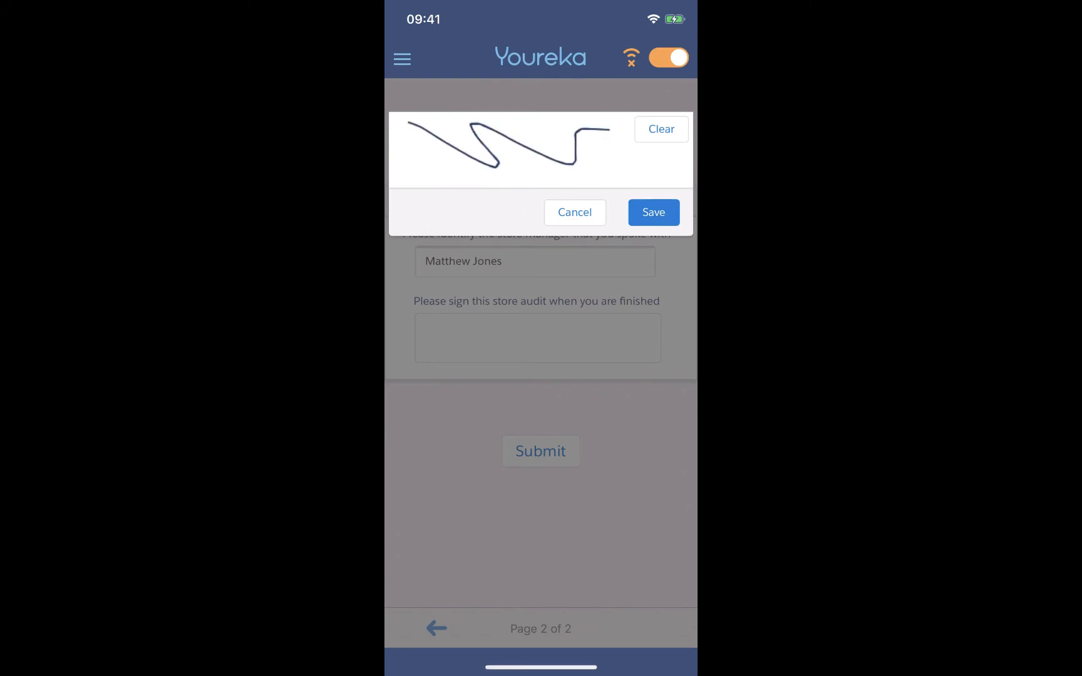
left_click(654, 212)
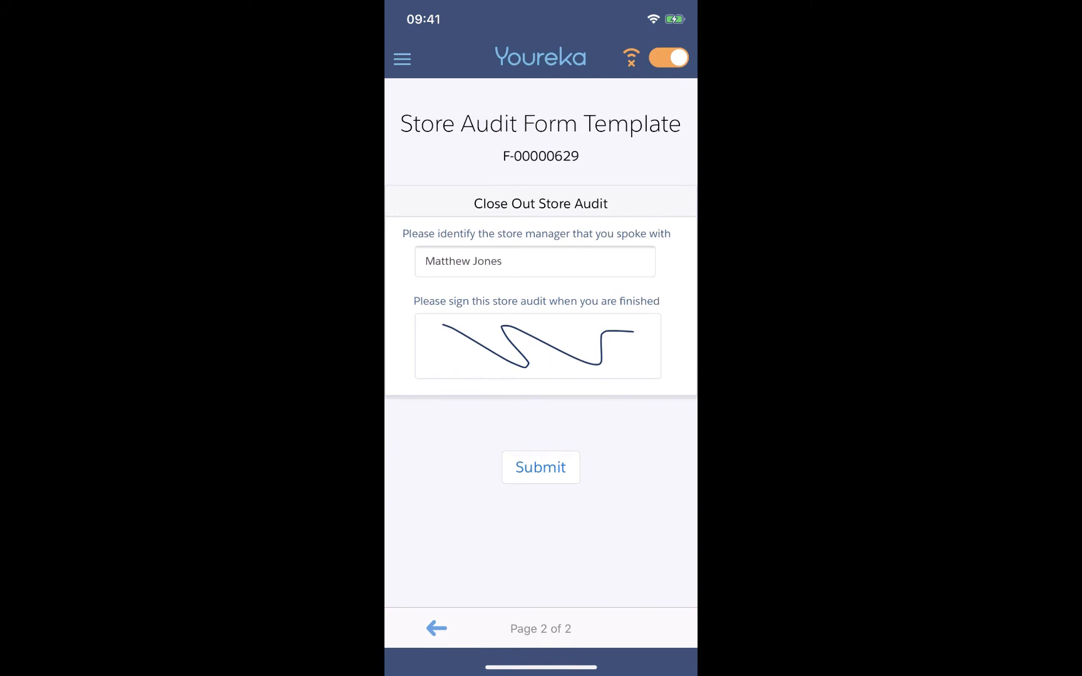
left_click(541, 467)
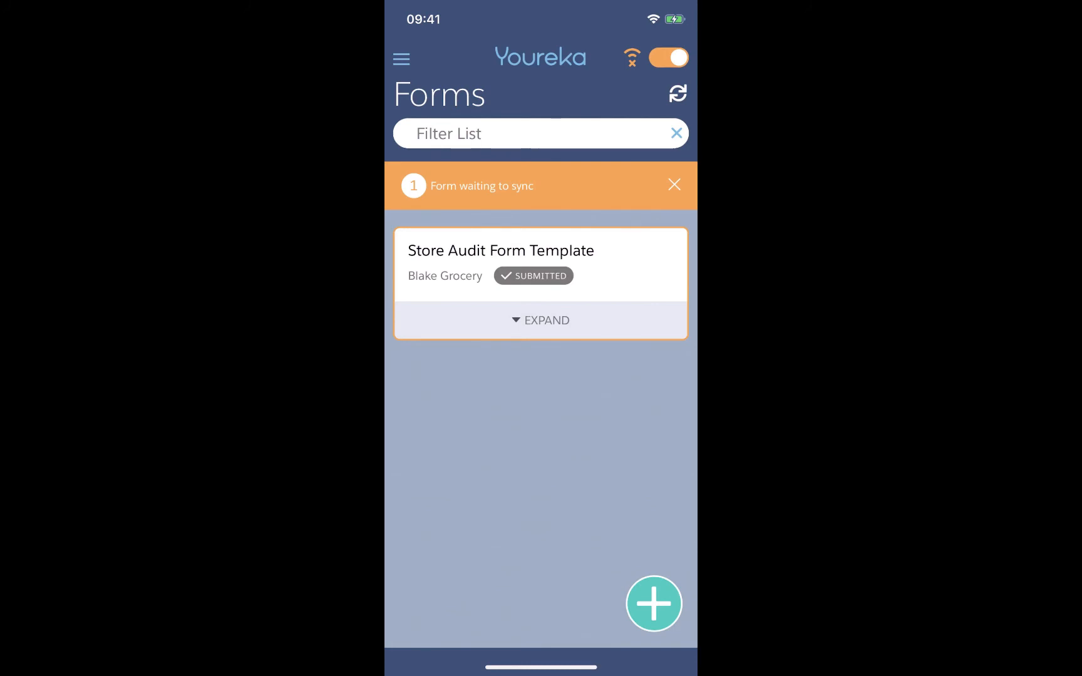
Turn off offline mode to sync the submitted form, then switch to Salesforce and reload its form record.
left_click(668, 57)
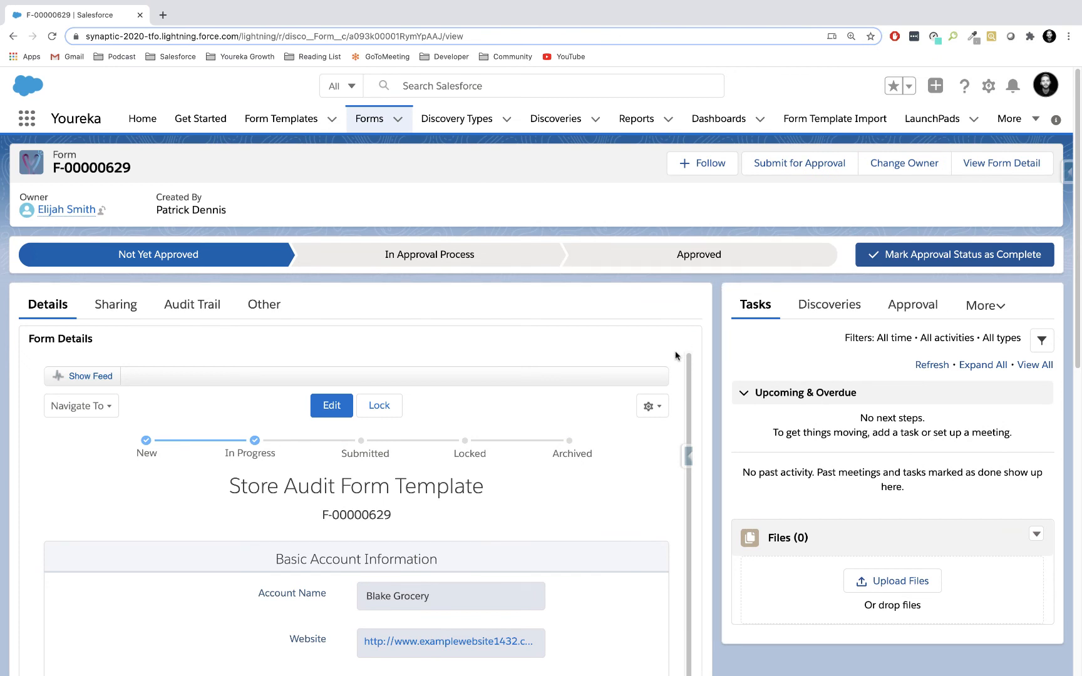
scroll(586, 510, "down", 1)
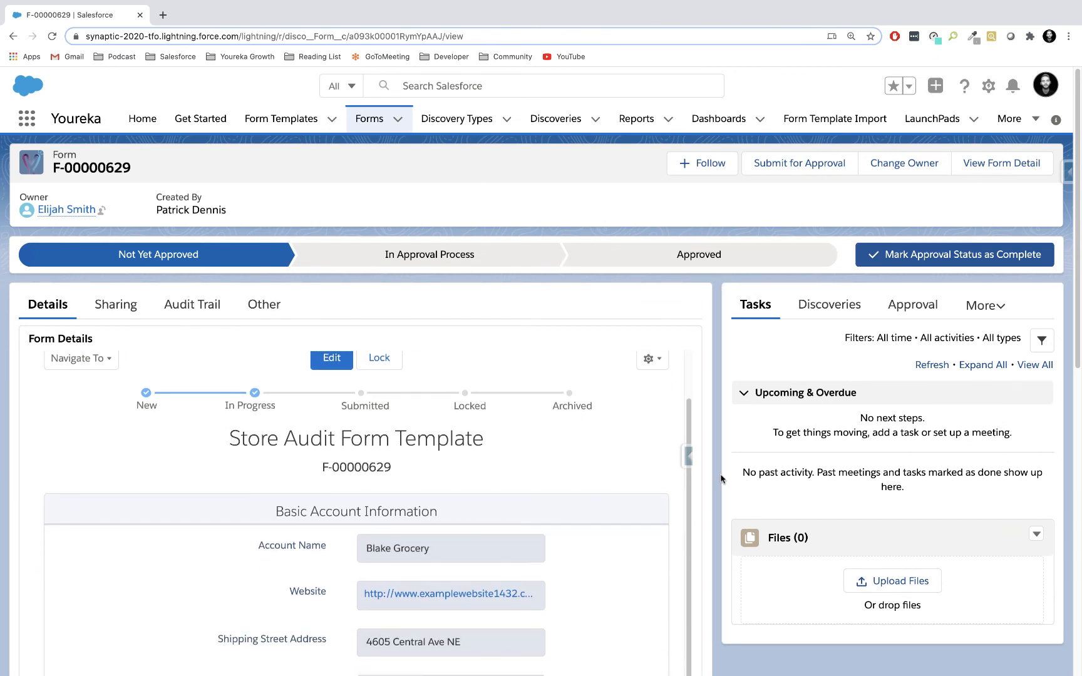
key("super+r")
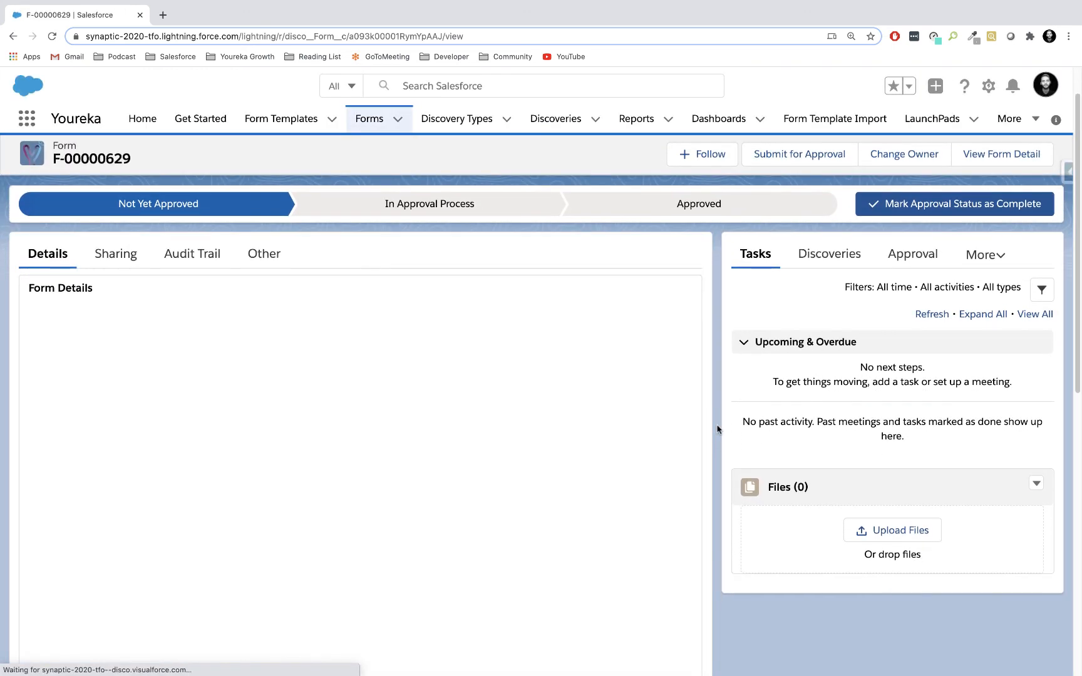
Review the synced form's status, account information, competitive answers, close-out section and Youreka Insights.
scroll(718, 429, "down", 1)
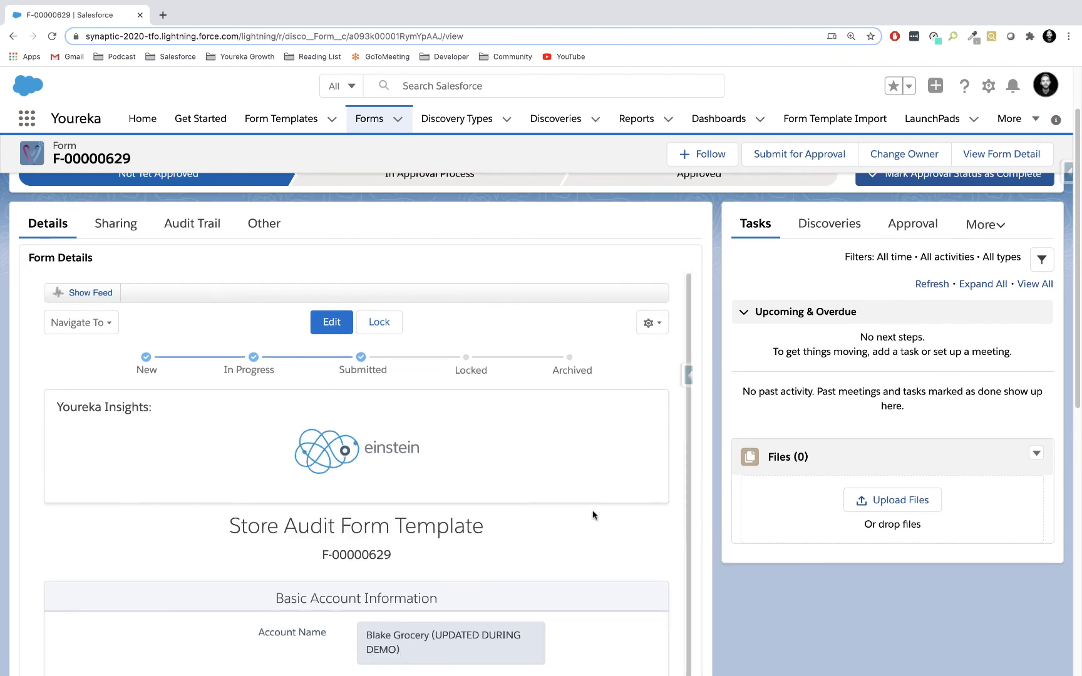
scroll(592, 515, "down", 5)
scroll(593, 515, "down", 3)
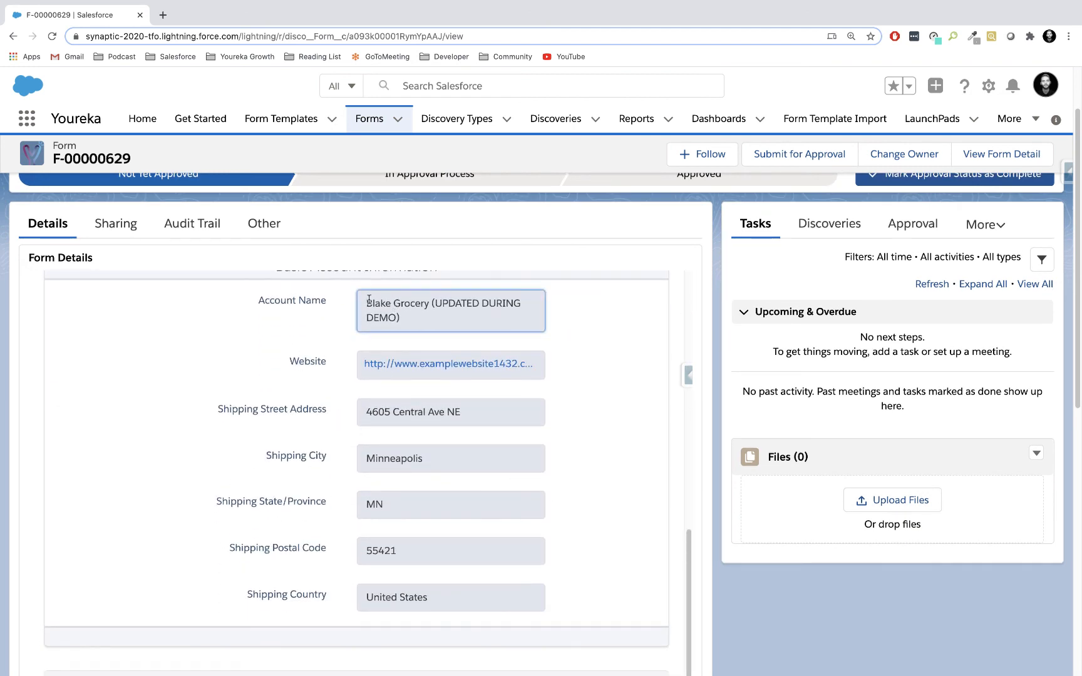
scroll(601, 398, "down", 4)
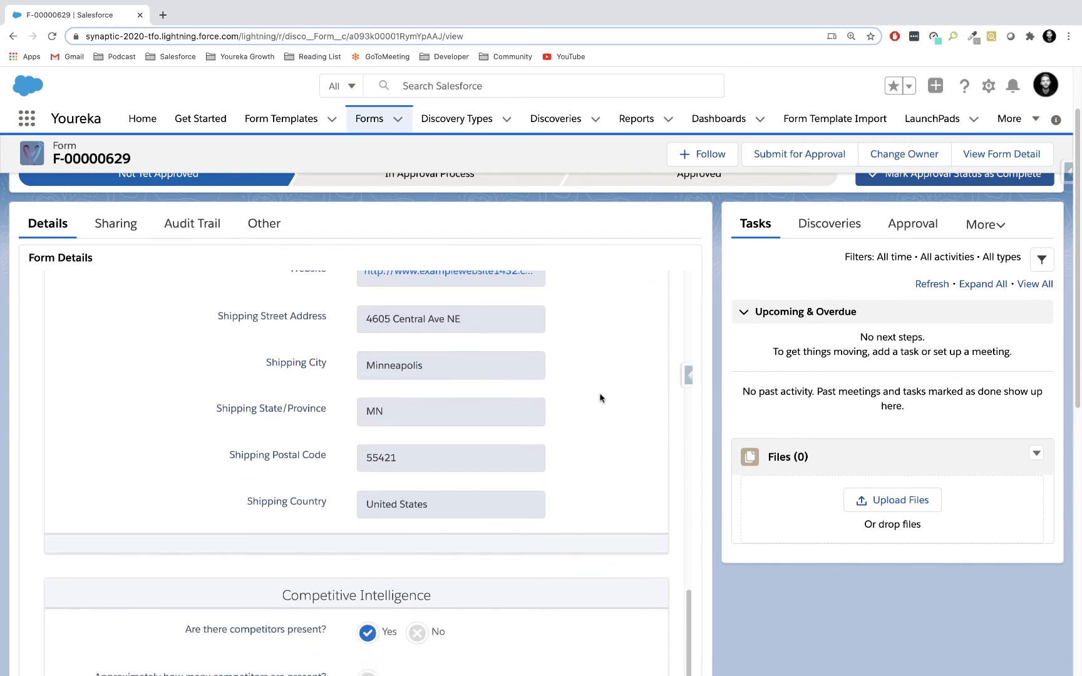
scroll(550, 512, "down", 5)
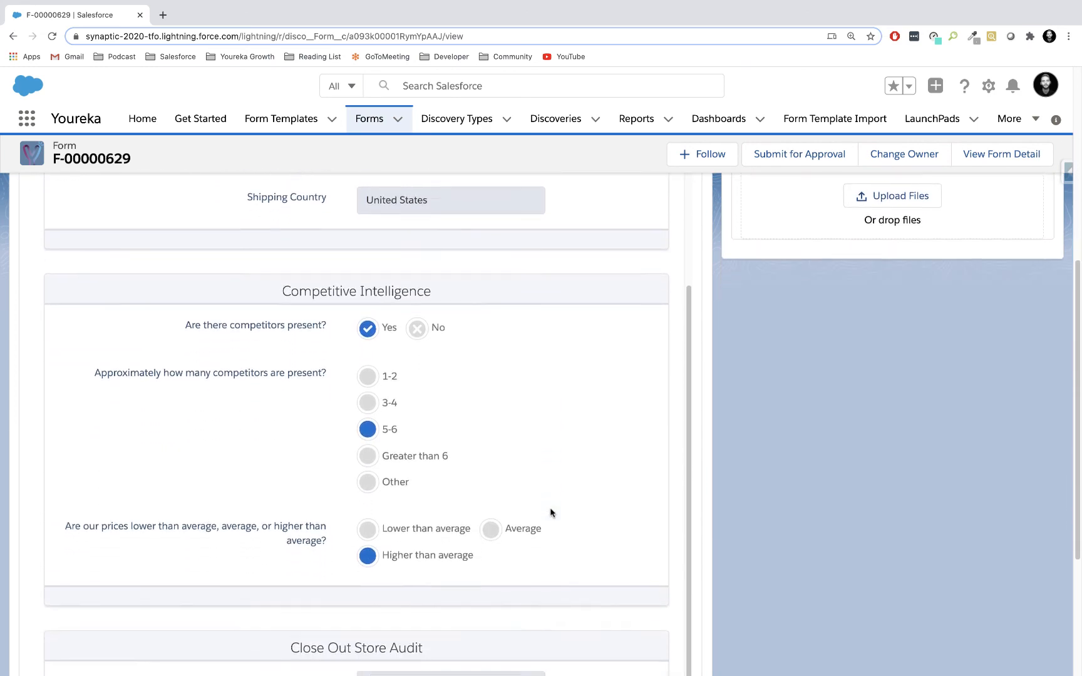
scroll(551, 512, "down", 3)
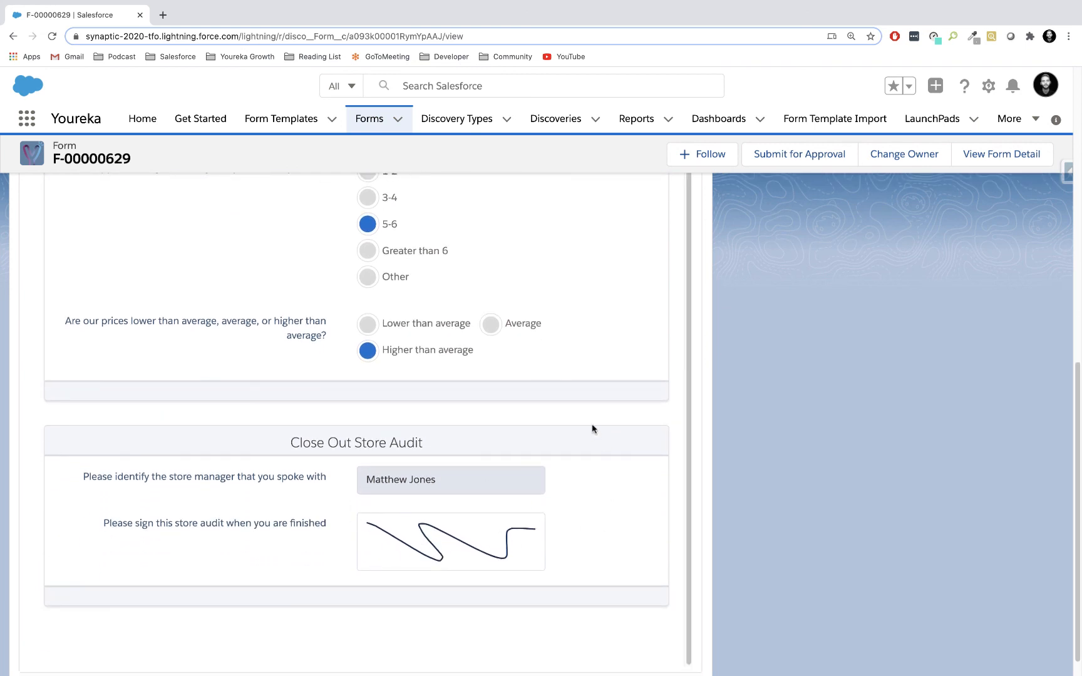
scroll(592, 430, "up", 2)
scroll(593, 429, "up", 6)
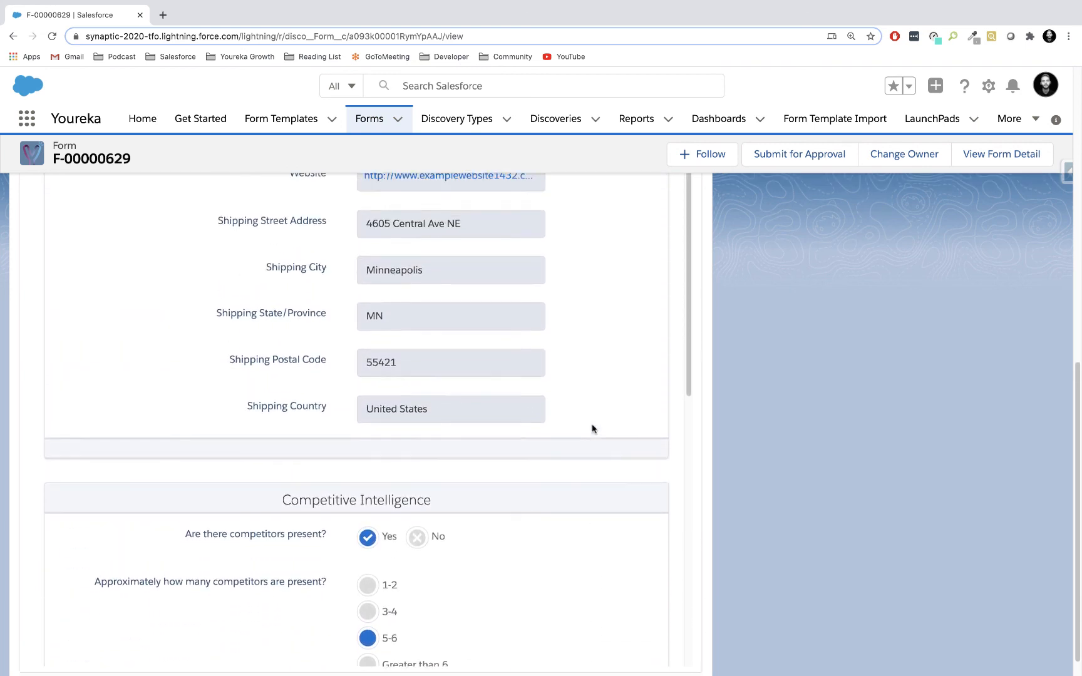
scroll(770, 413, "up", 5)
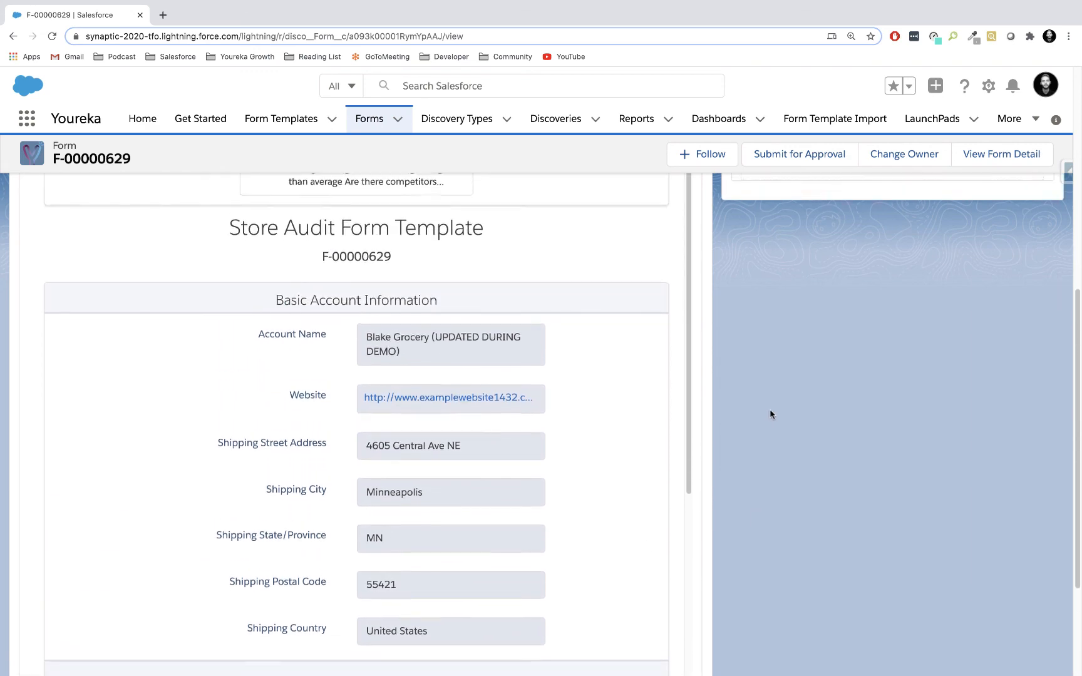
scroll(769, 409, "up", 2)
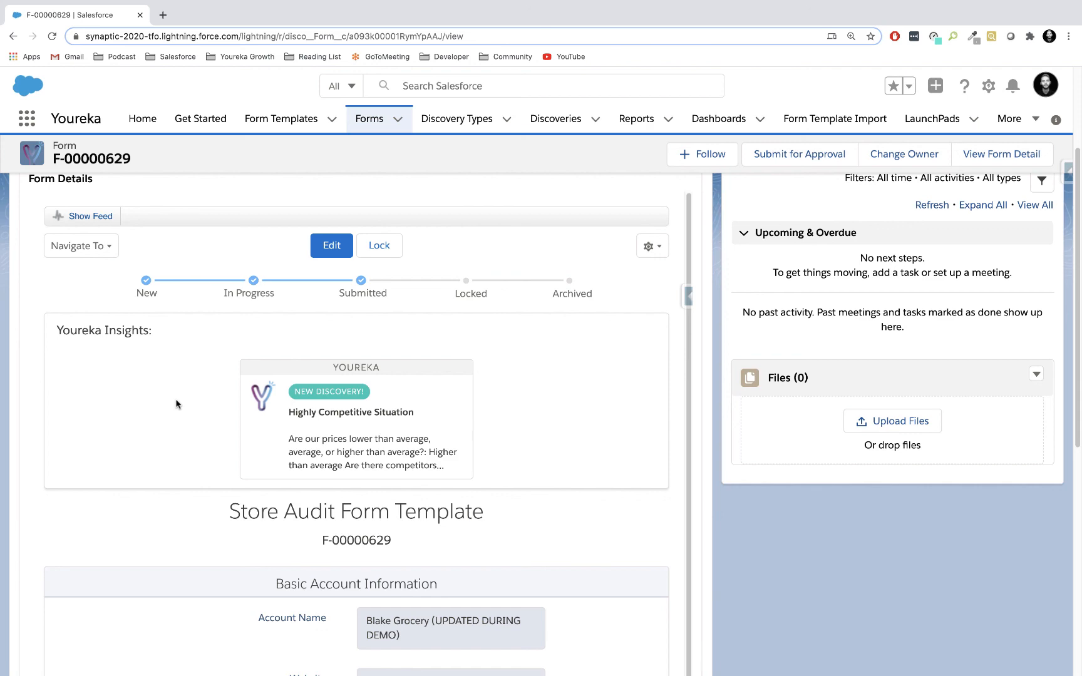
scroll(175, 404, "up", 3)
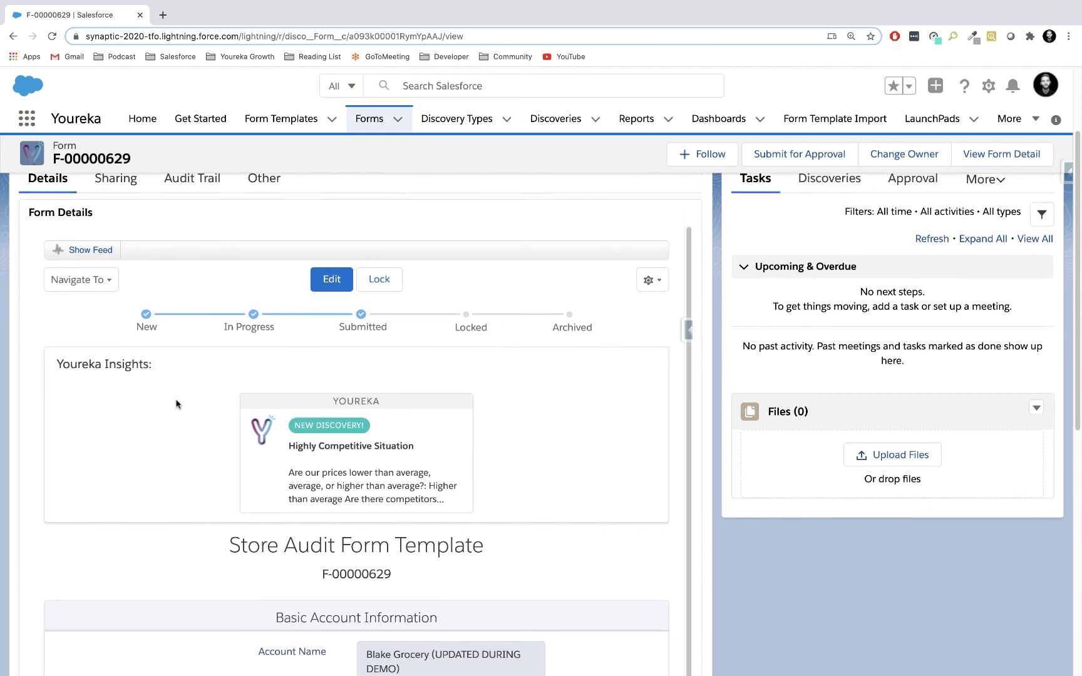
scroll(176, 404, "up", 2)
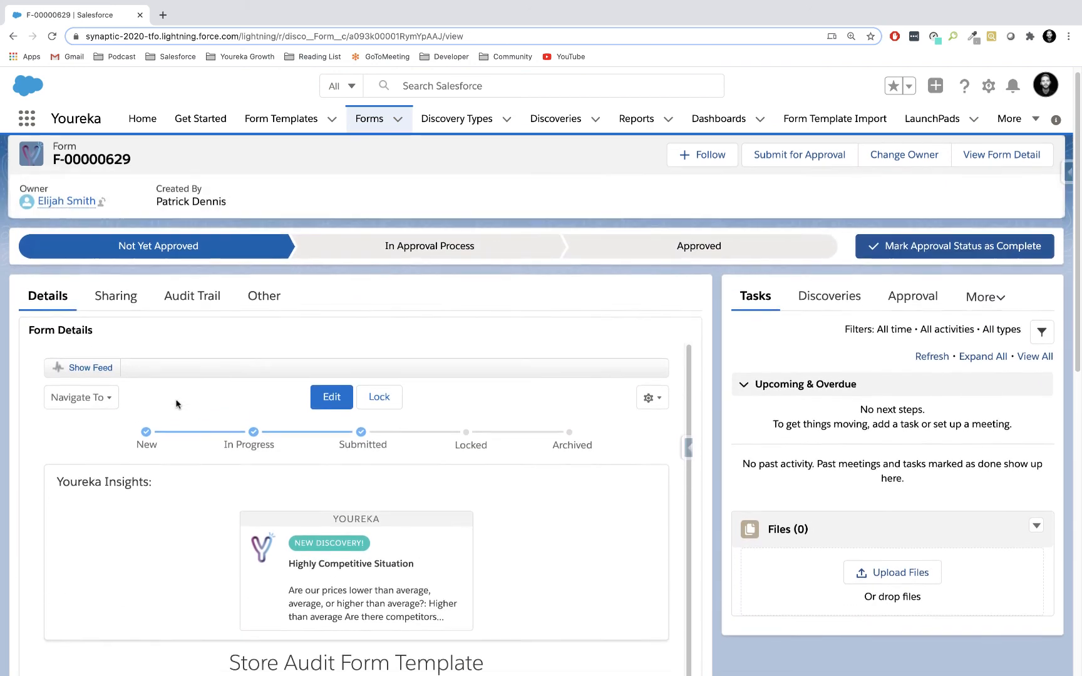
Preview the In Approval Process and Approved stages of the form's approval path, and reselect Not Yet Approved.
left_click(448, 259)
left_click(681, 263)
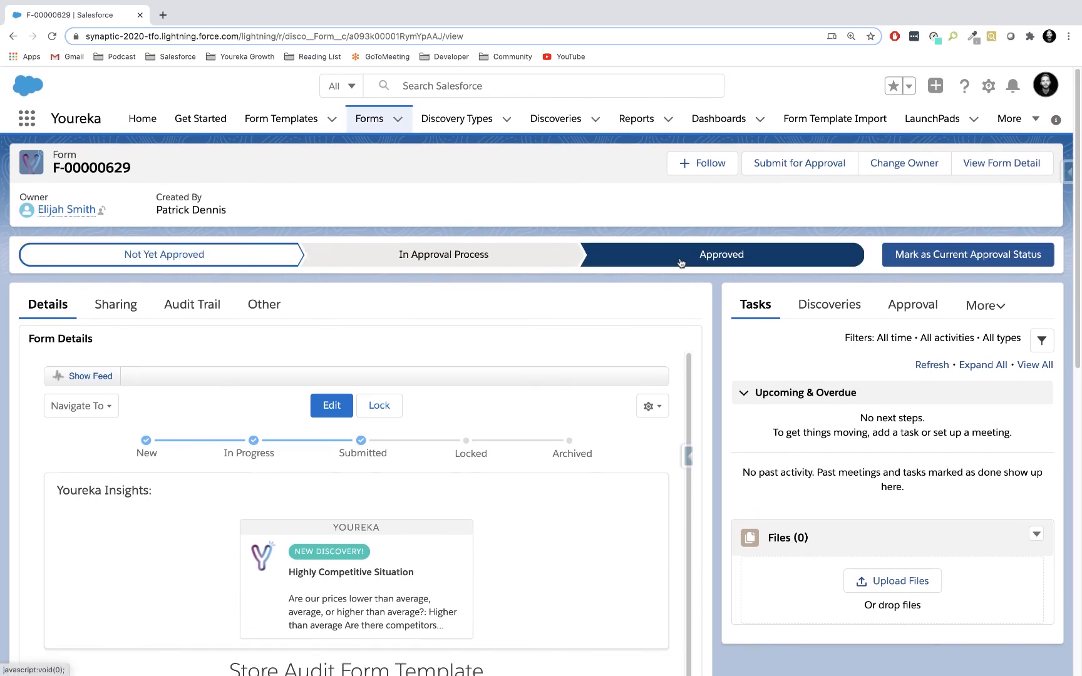
left_click(299, 257)
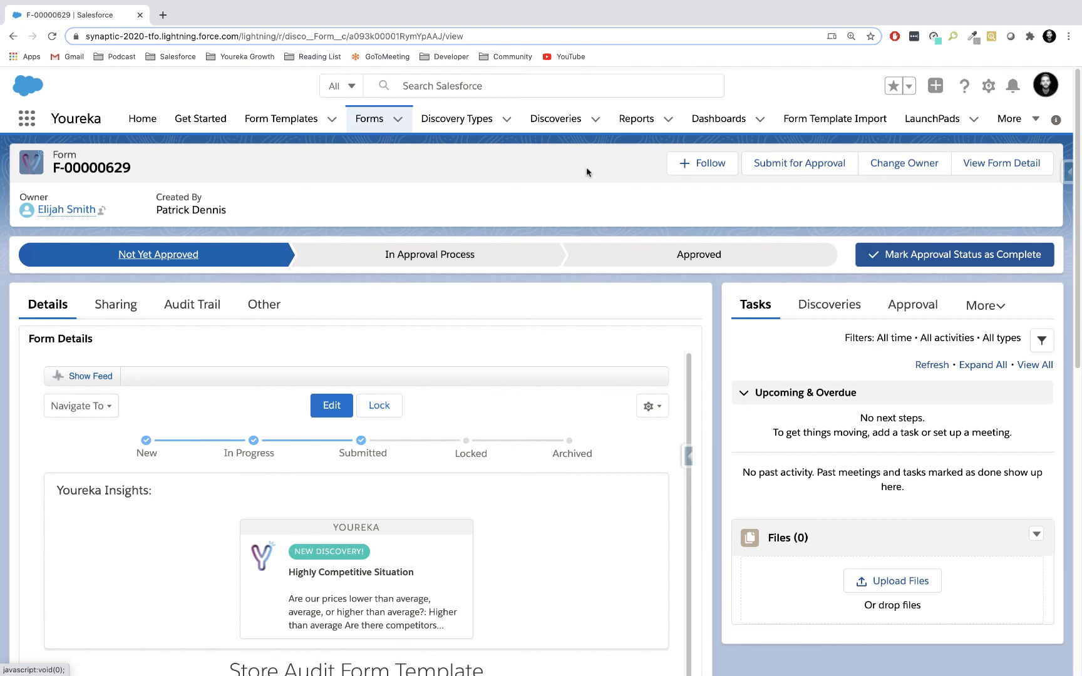
Open the Highly Competitive Situation record from the form's related Discoveries.
left_click(825, 307)
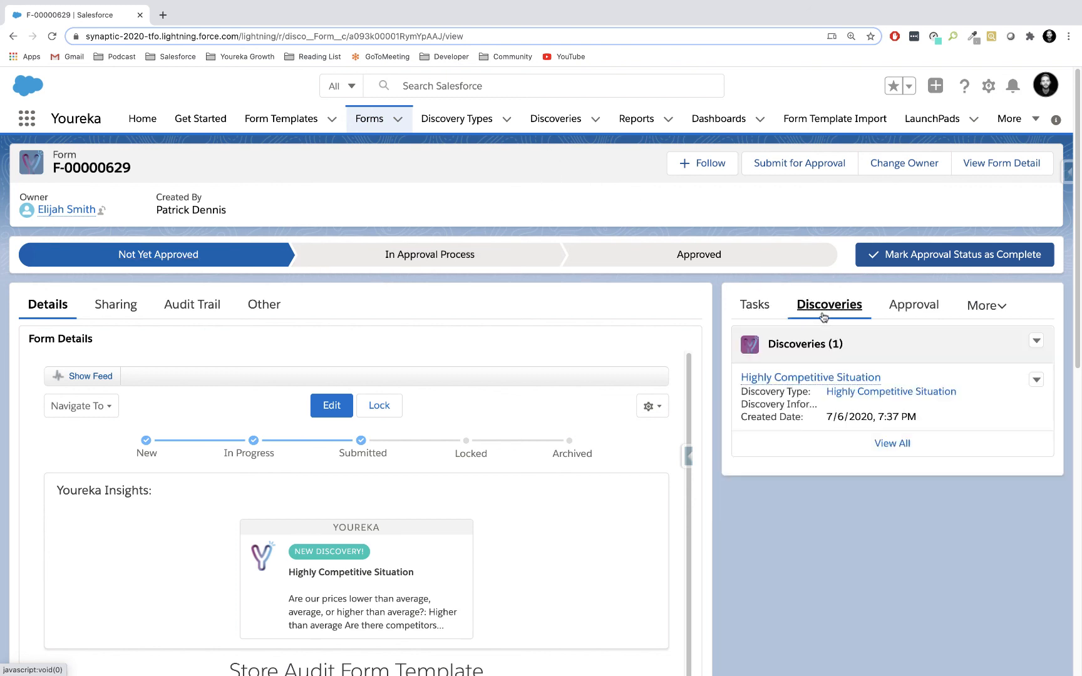
left_click(802, 378)
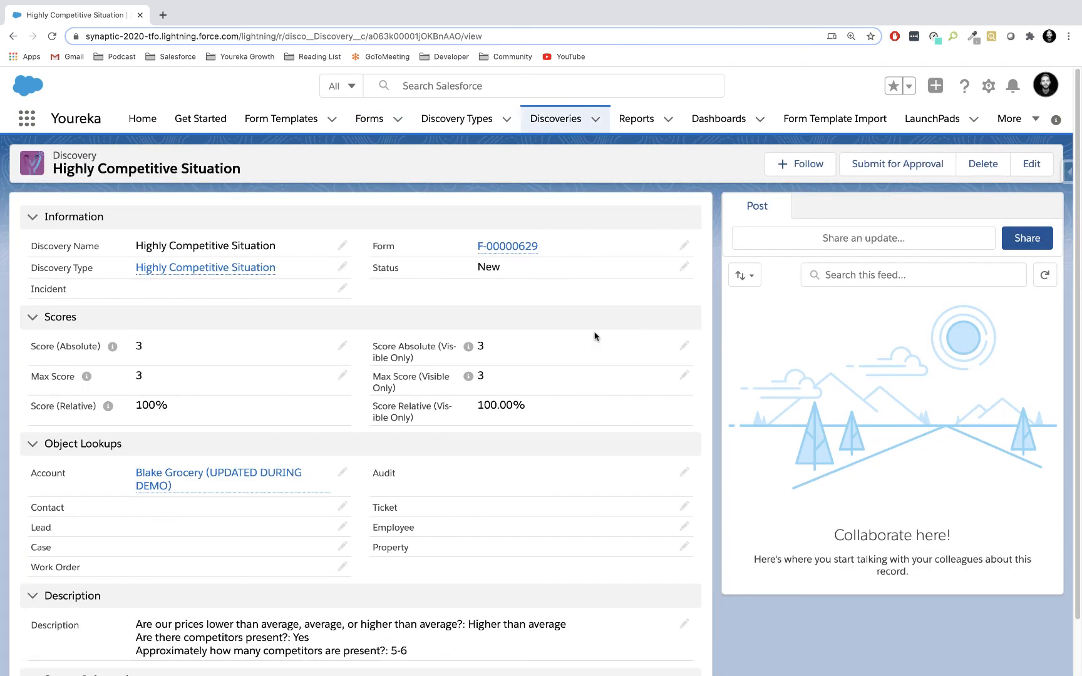